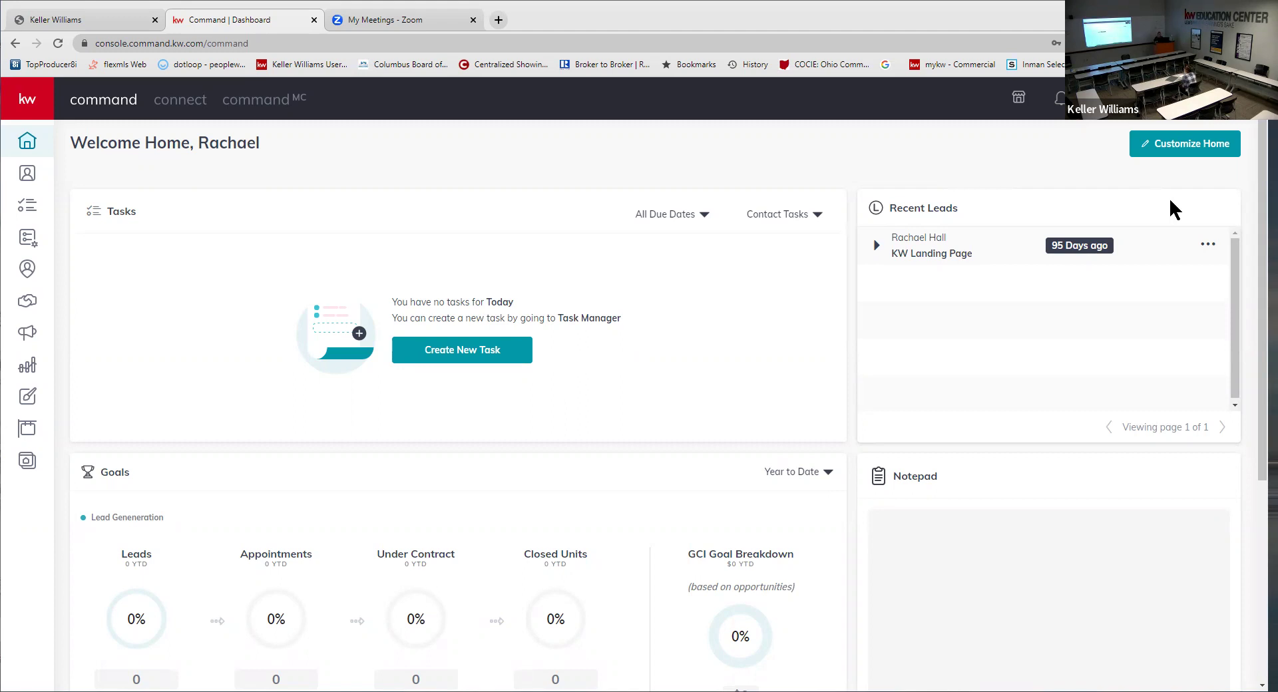
# - Open a new browser tab and go to google.com
pyautogui.click(498, 19)
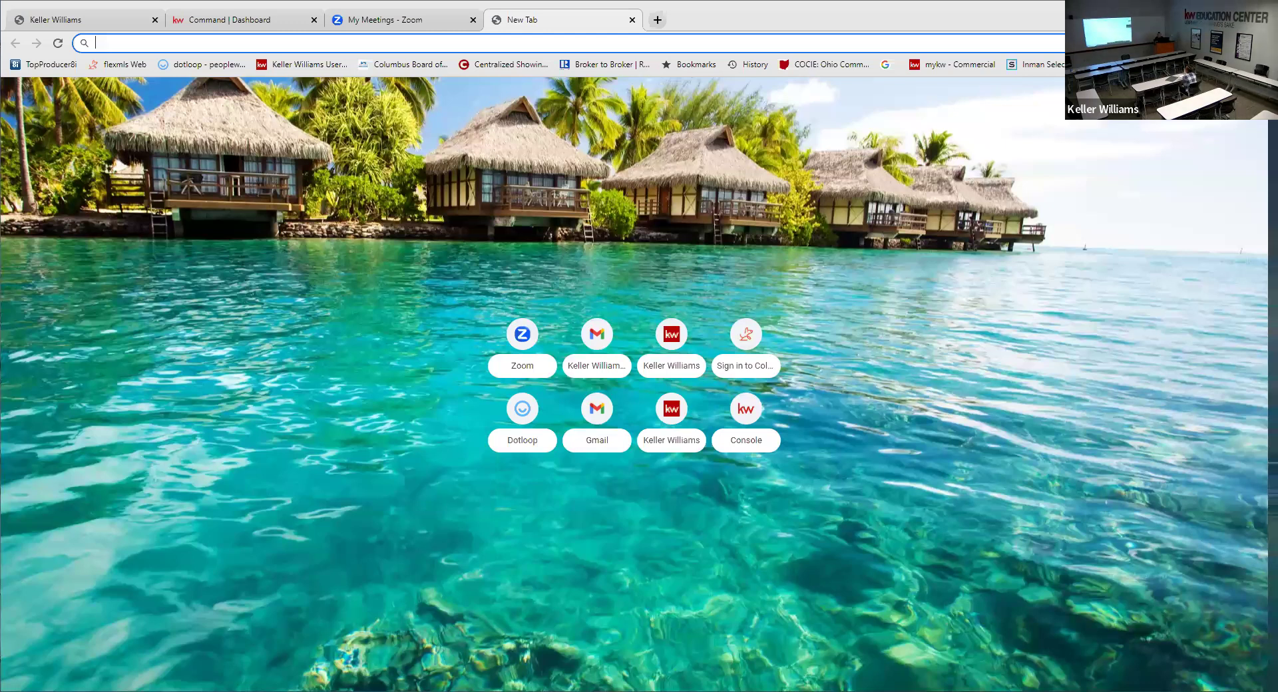
pyautogui.write('google.com')
pyautogui.press('Return')
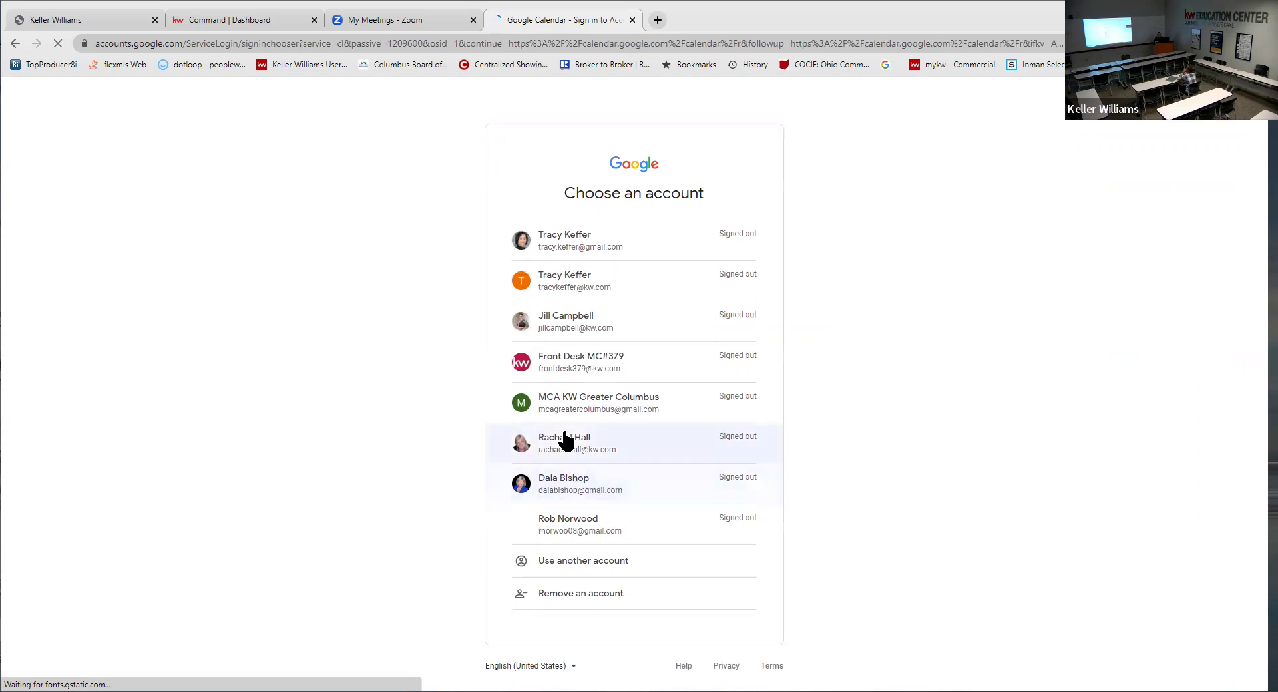
# - Choose the agent's Google account and enter its password to sign in
pyautogui.click(622, 452)
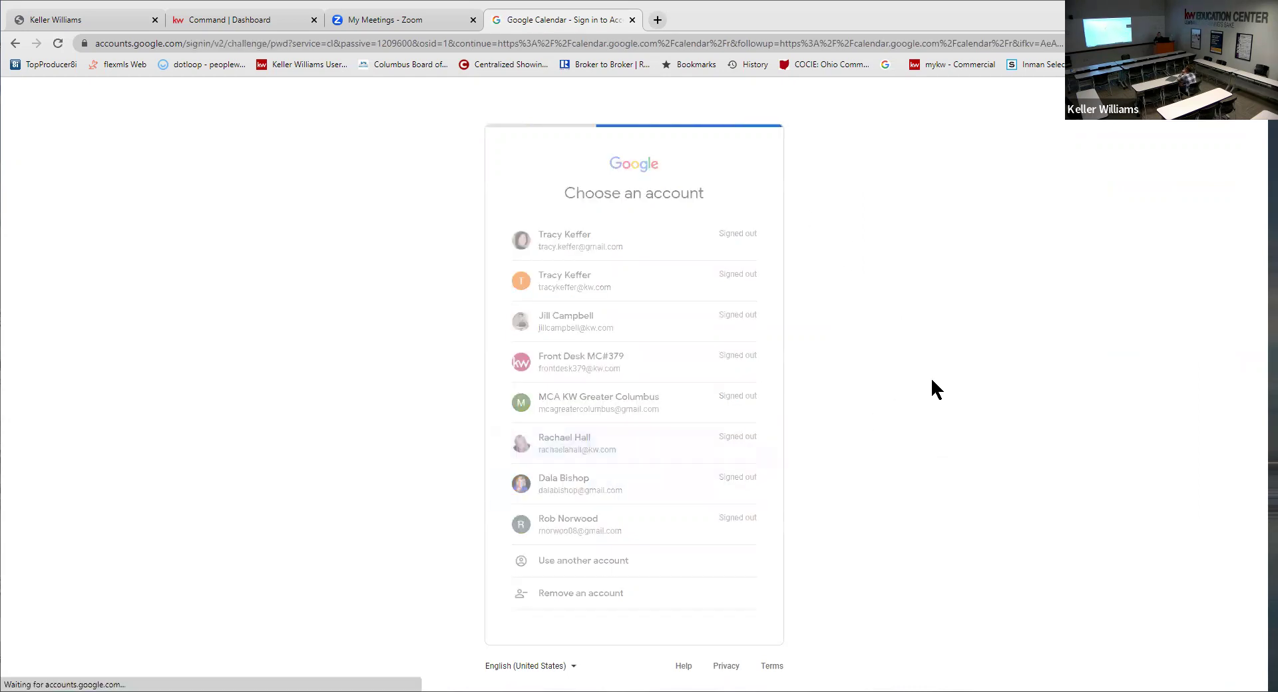
pyautogui.write('*********')
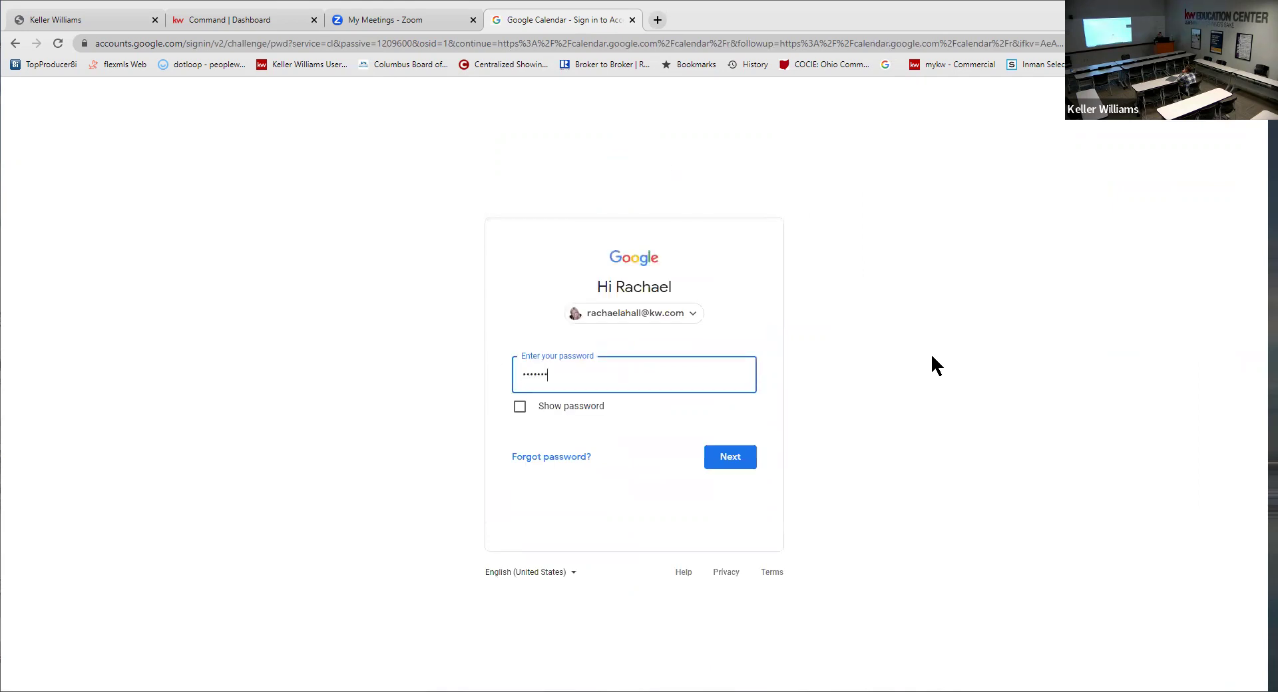
pyautogui.press('Return')
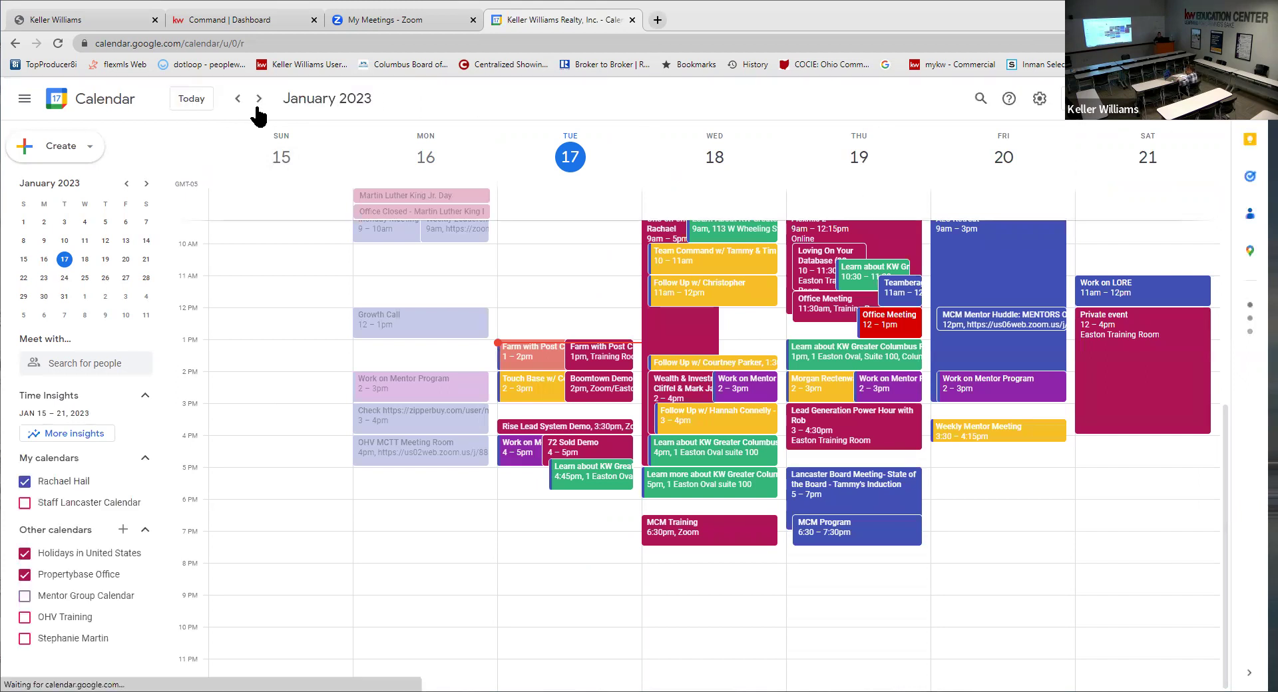
# - Step the calendar ahead to the week of January 29, then back to January 22–28
pyautogui.click(259, 98)
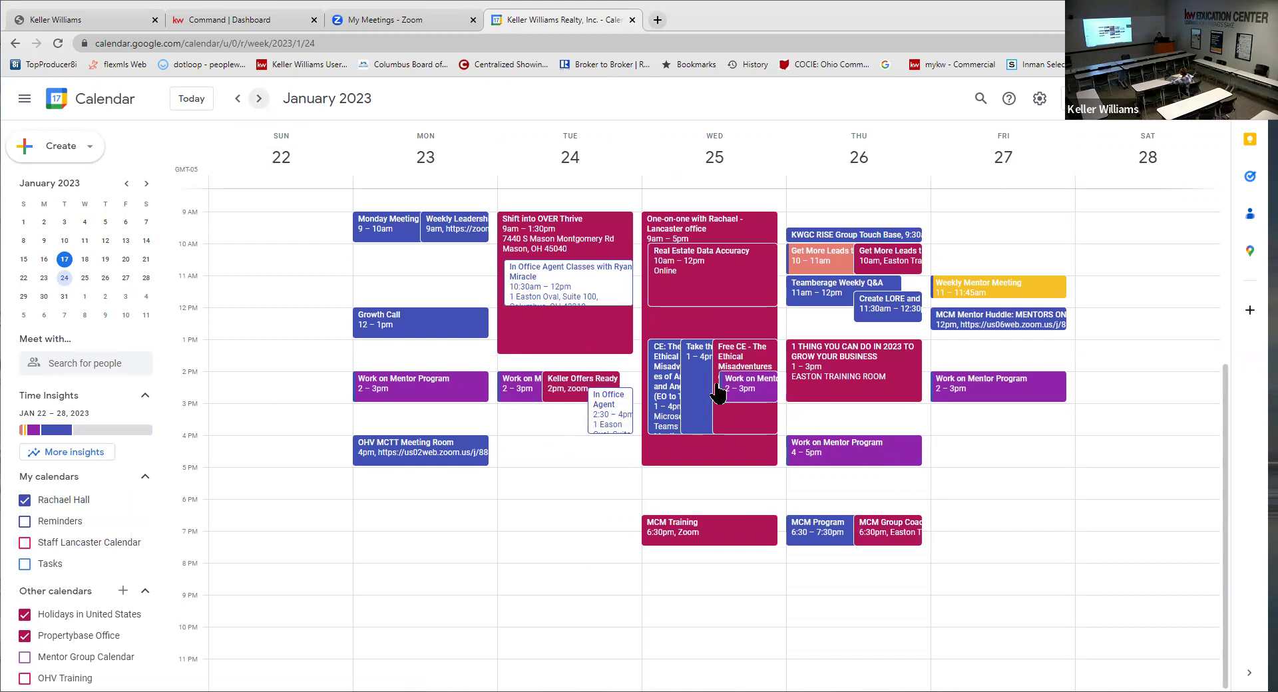
pyautogui.click(258, 99)
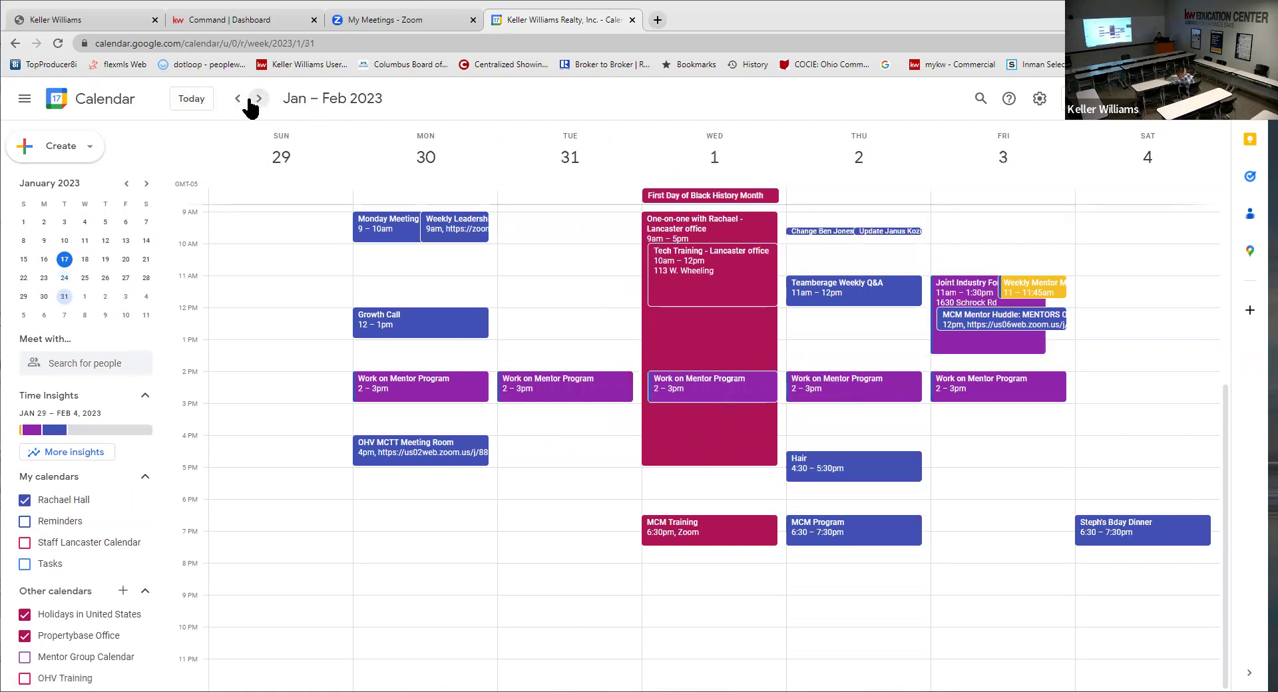
pyautogui.click(238, 100)
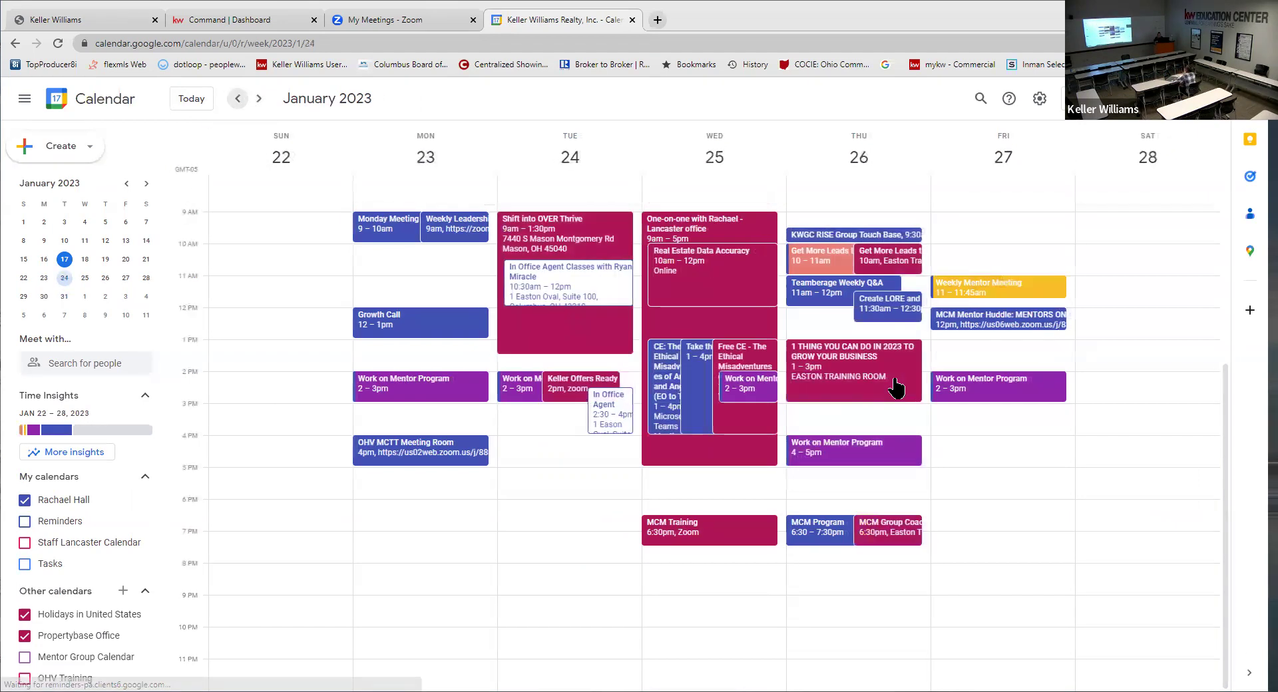
# - View Thursday's Facebook Ads event details, then return to the KW Command dashboard
pyautogui.click(890, 260)
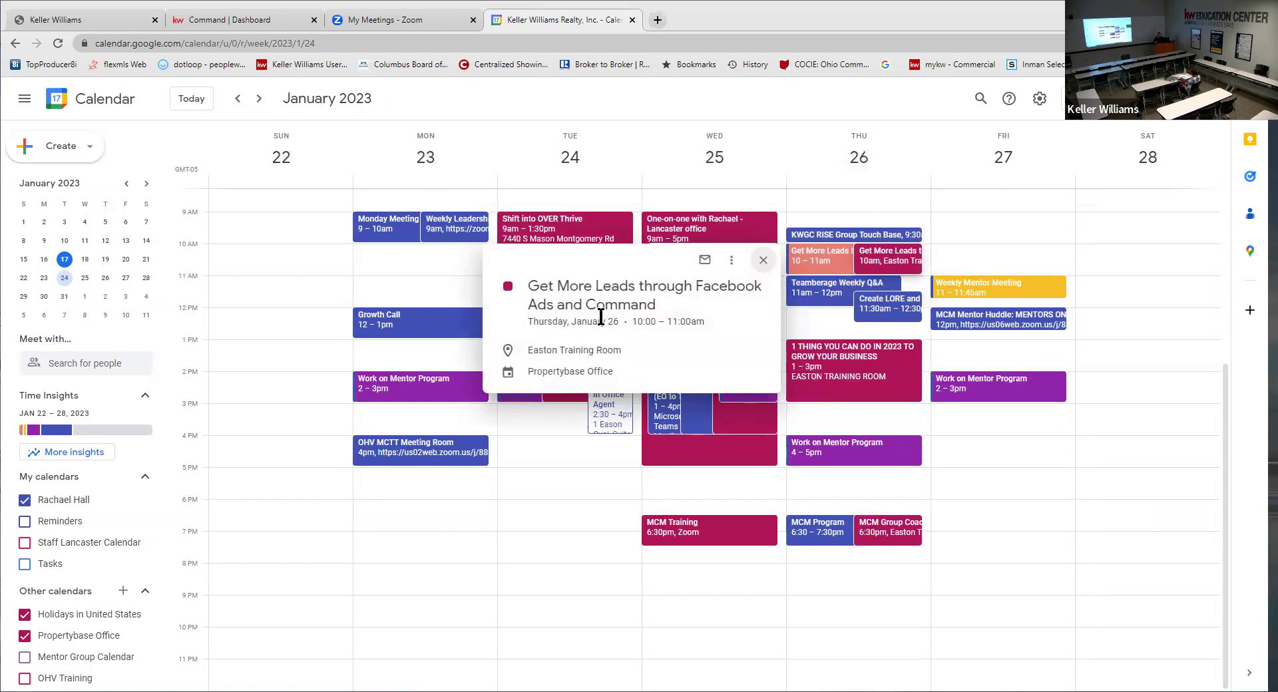
pyautogui.click(763, 260)
pyautogui.click(206, 21)
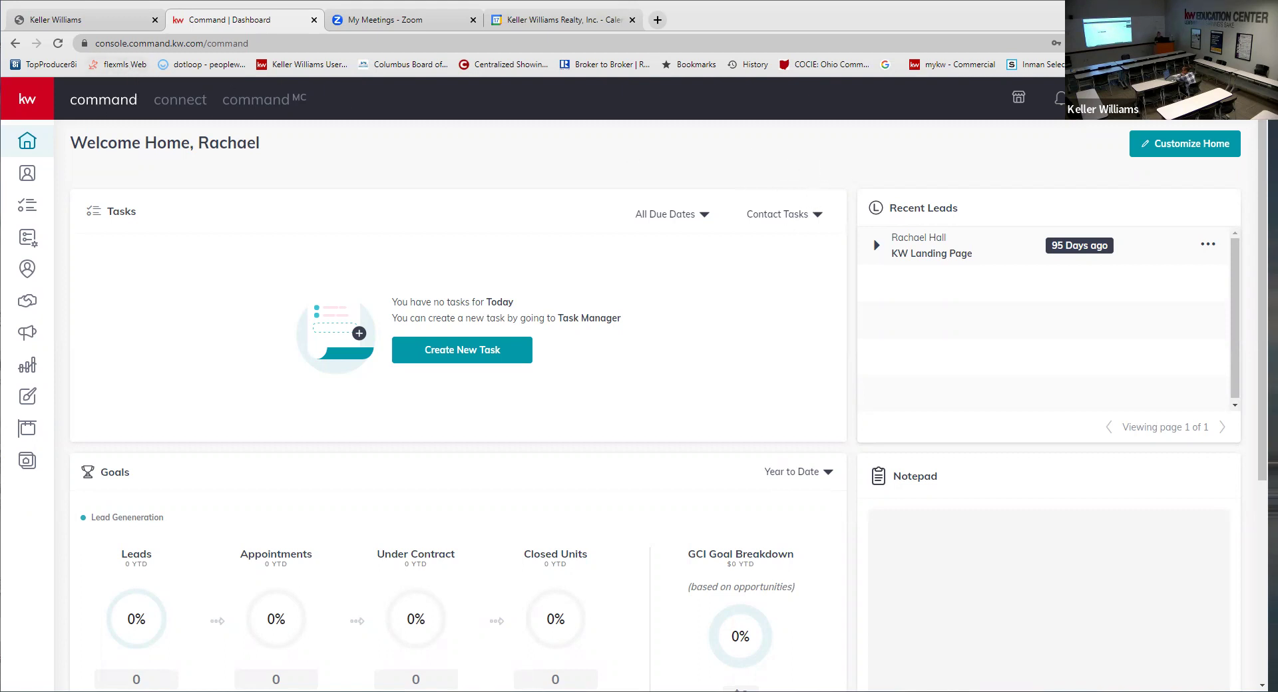
# - Expand the navigation sidebar to show labels and go to Designs
pyautogui.click(14, 99)
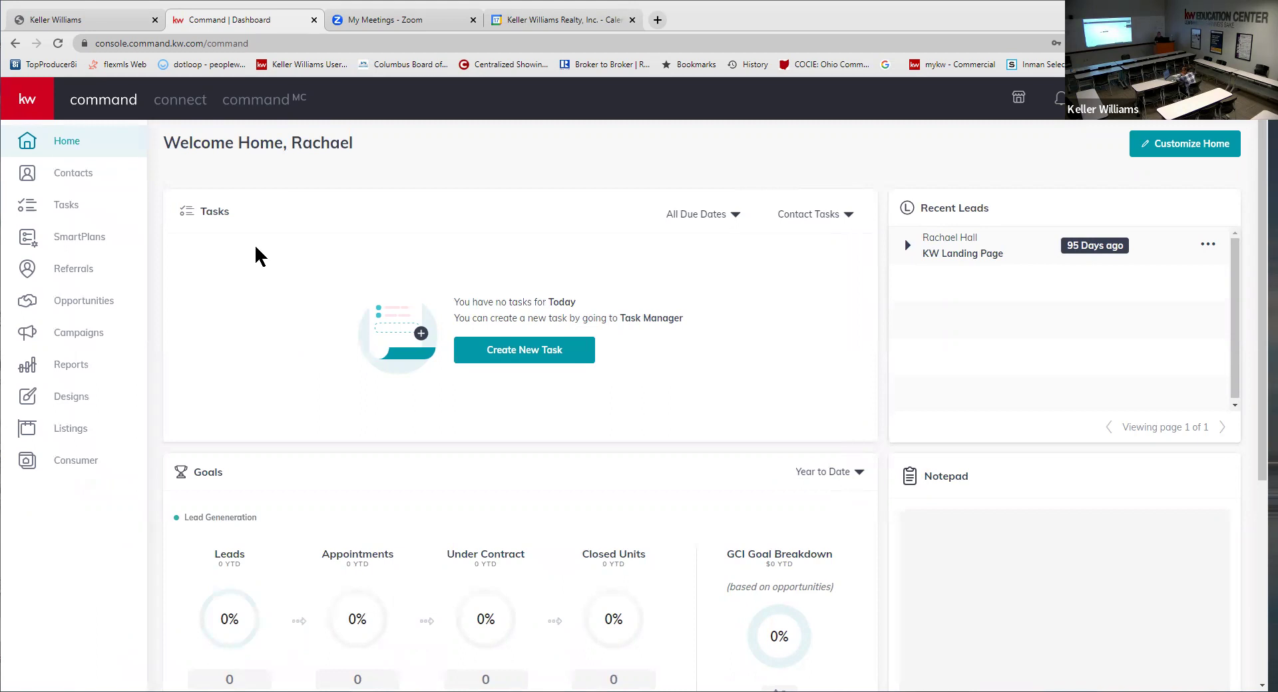
pyautogui.click(30, 102)
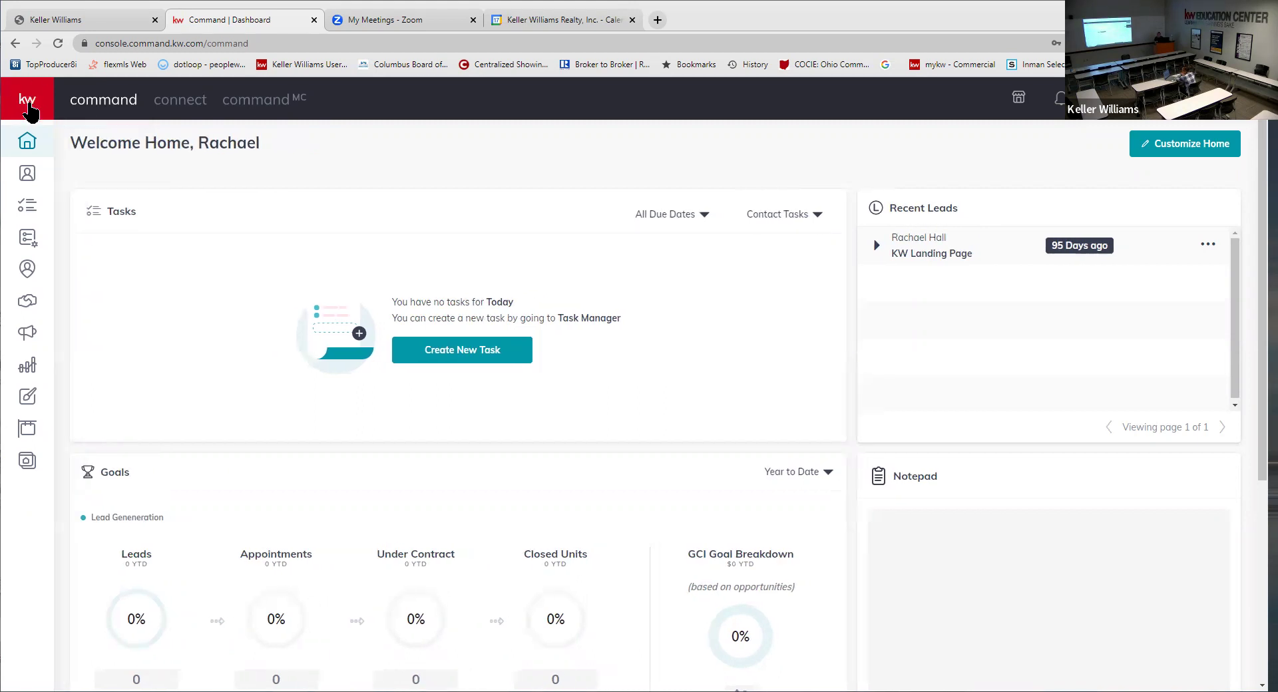
pyautogui.click(27, 103)
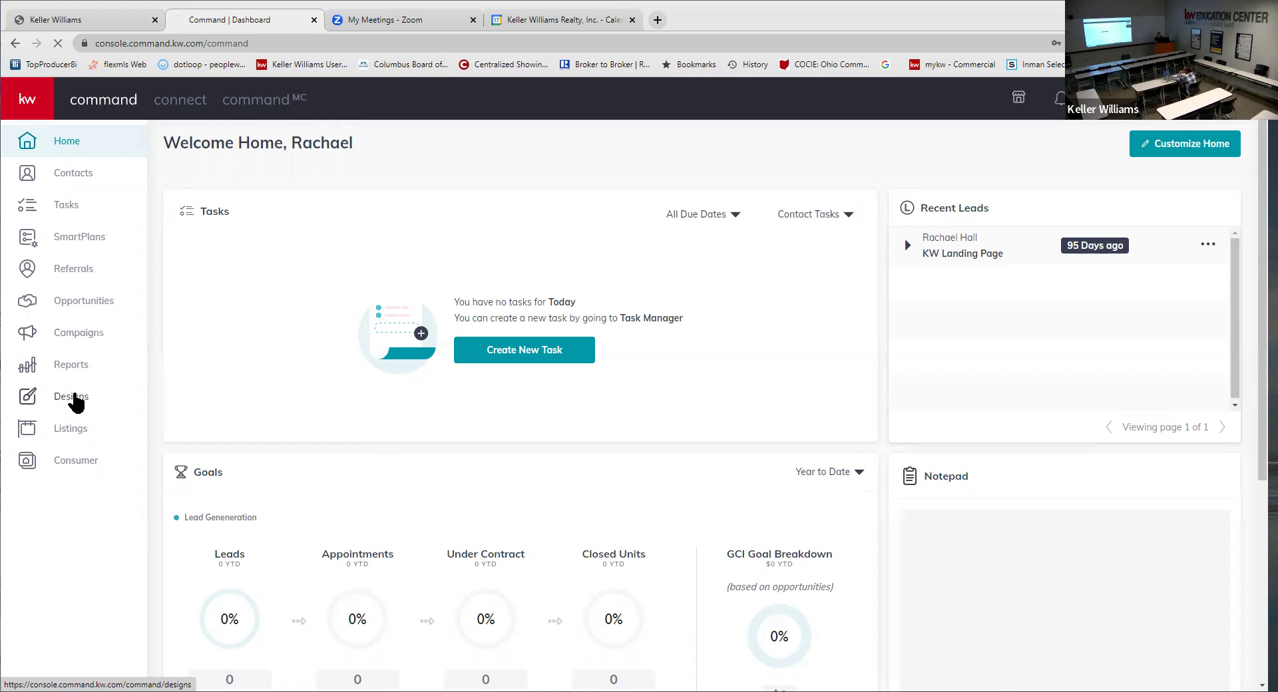
pyautogui.click(91, 399)
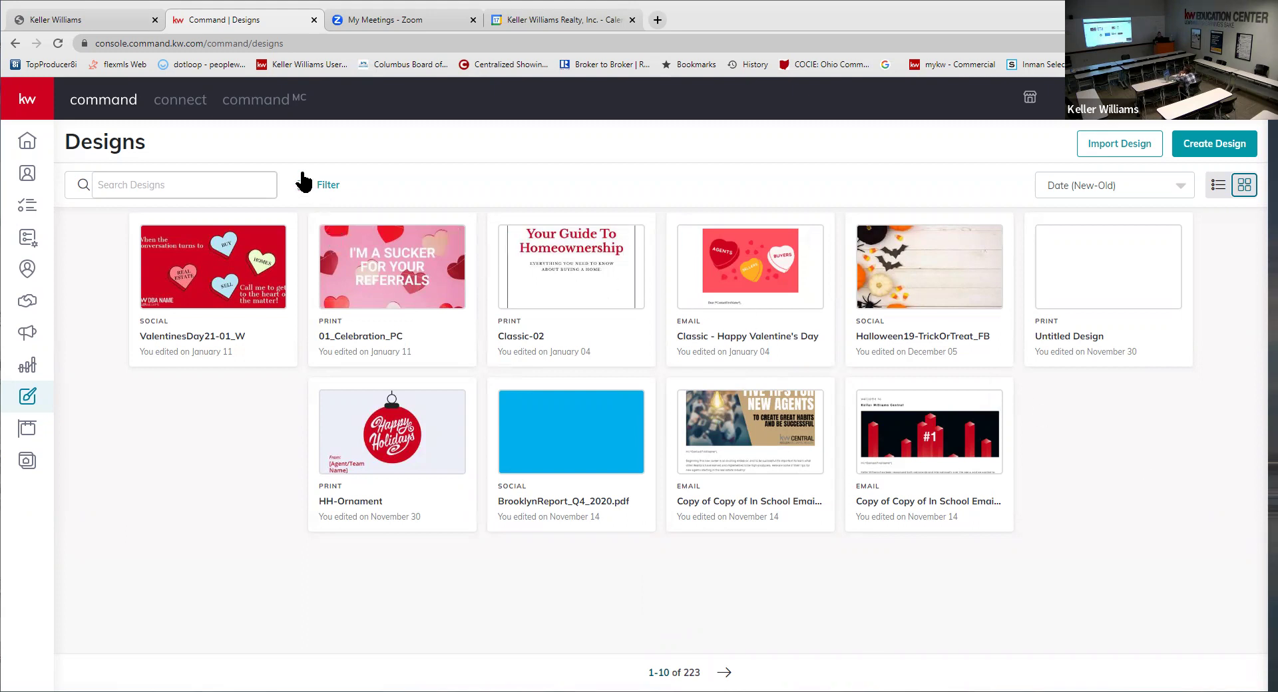
# - Create a new design of the Print type, leaving the filters unapplied
pyautogui.click(327, 186)
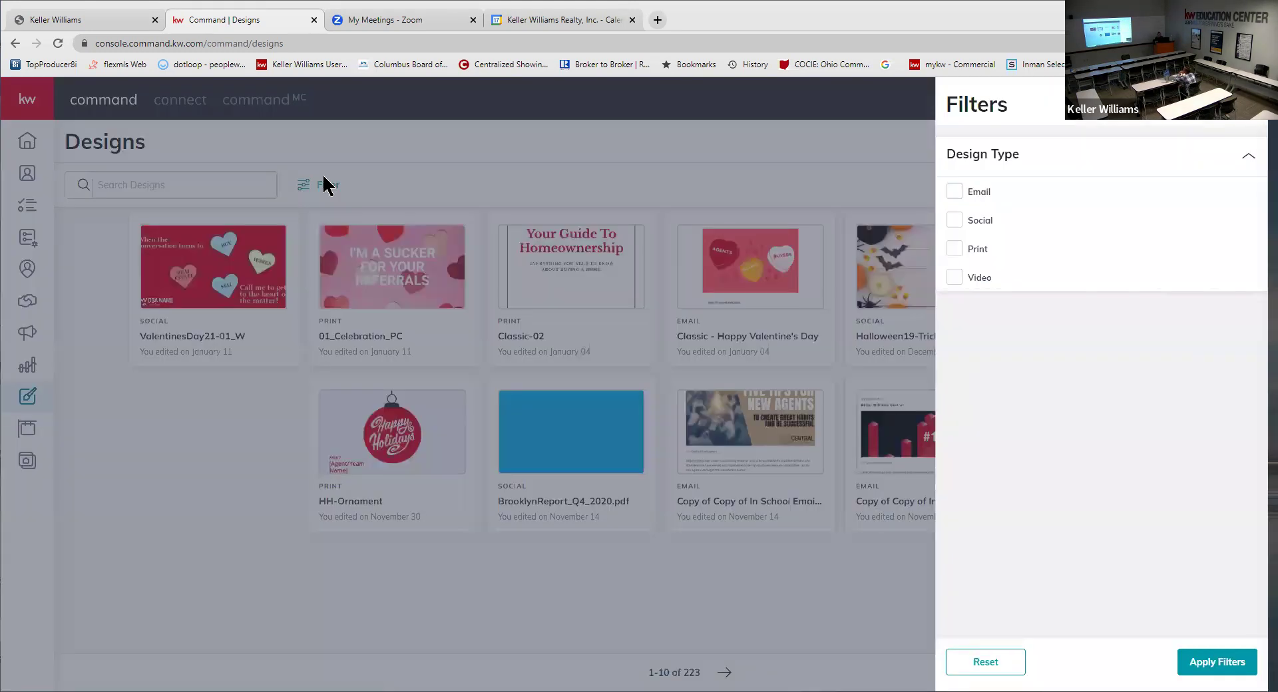
pyautogui.click(554, 184)
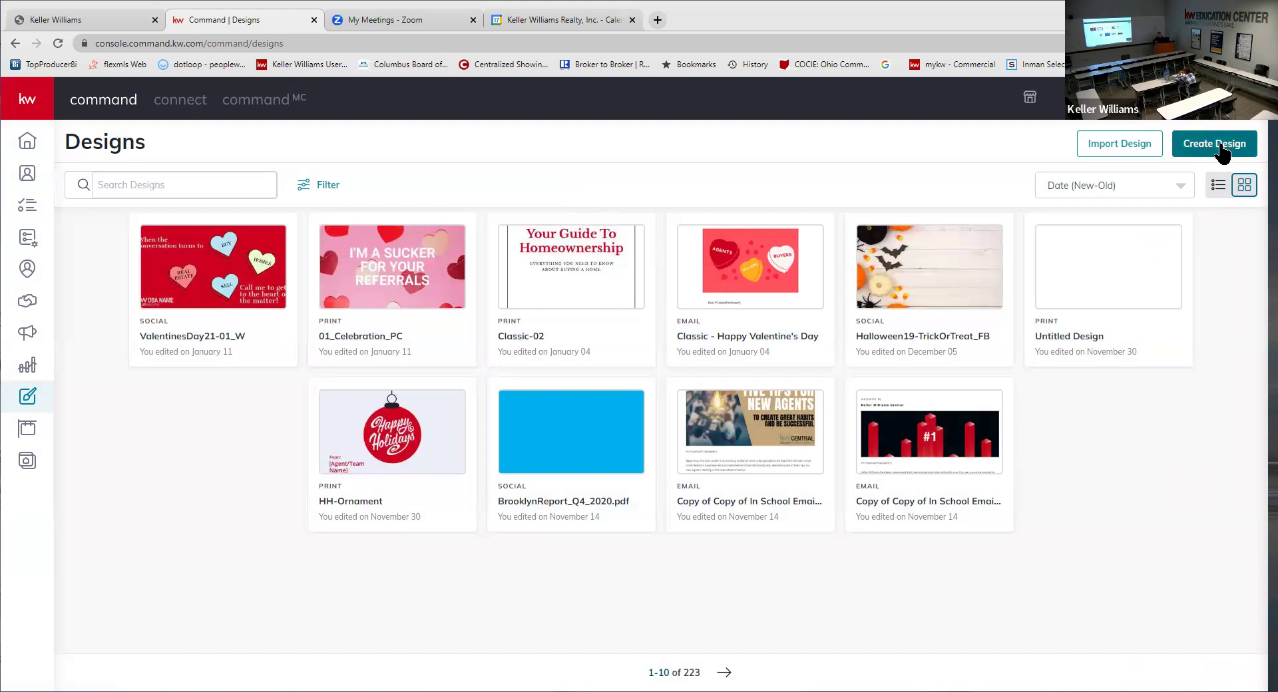
pyautogui.click(1223, 148)
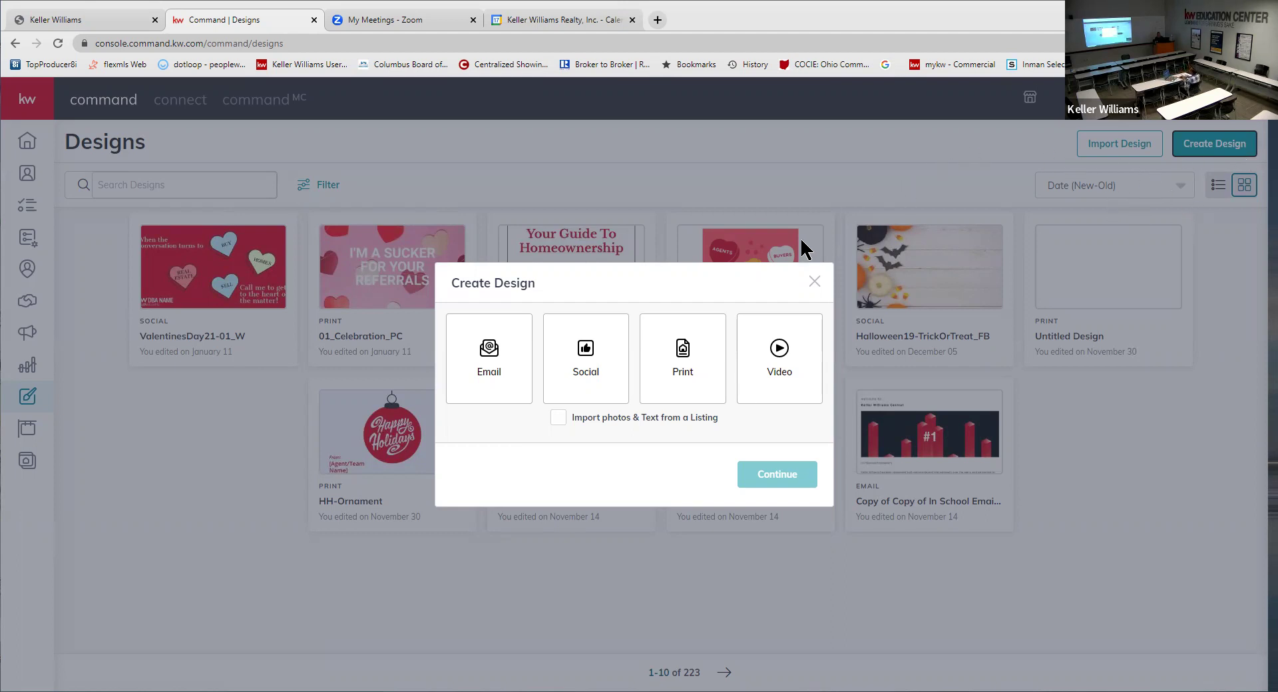
pyautogui.click(814, 284)
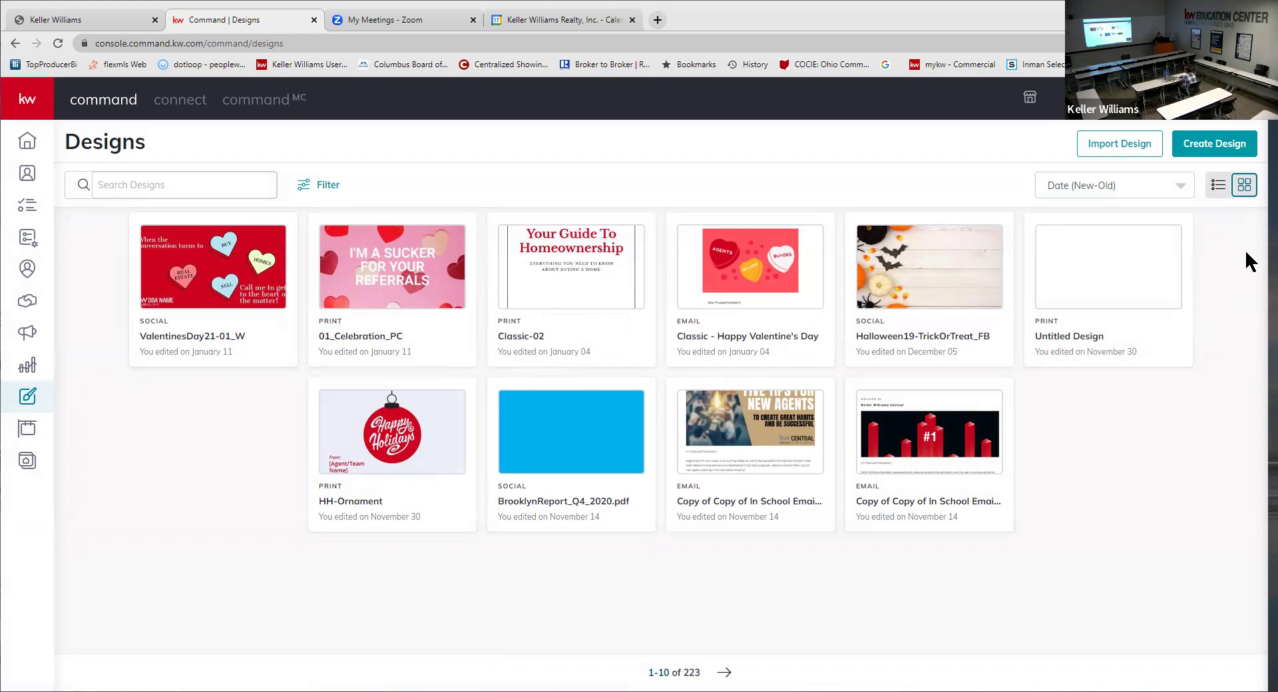
pyautogui.click(1228, 149)
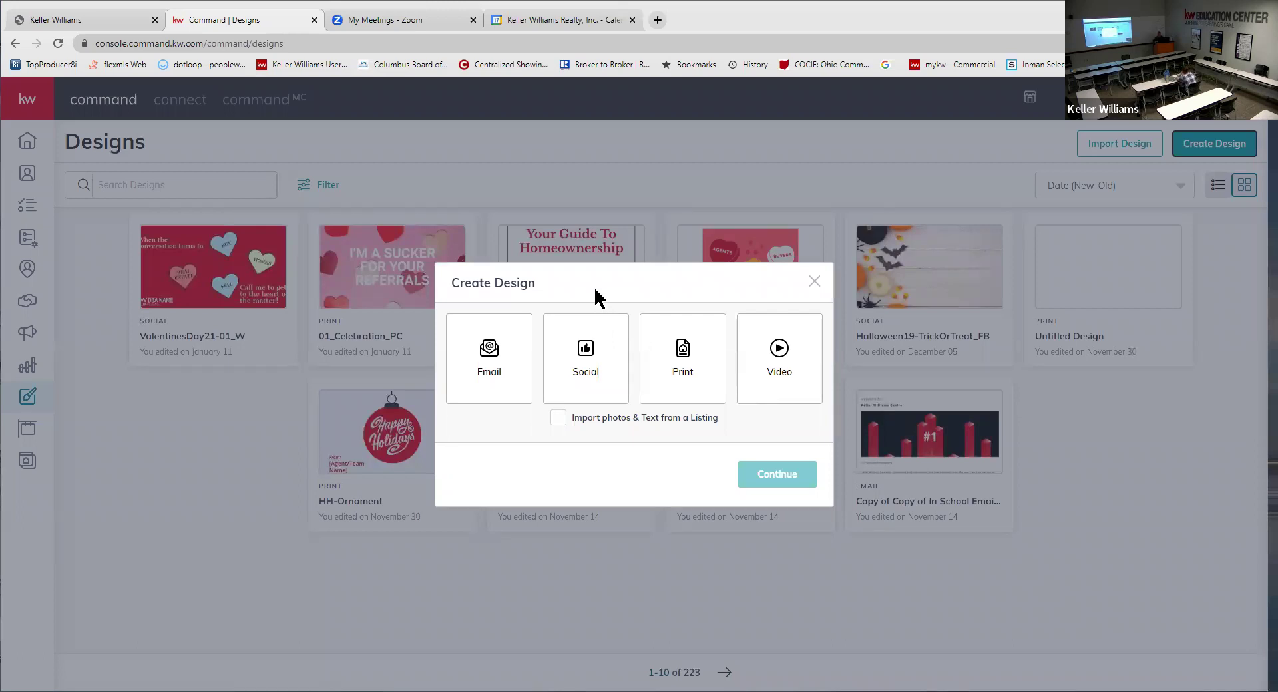
pyautogui.click(692, 364)
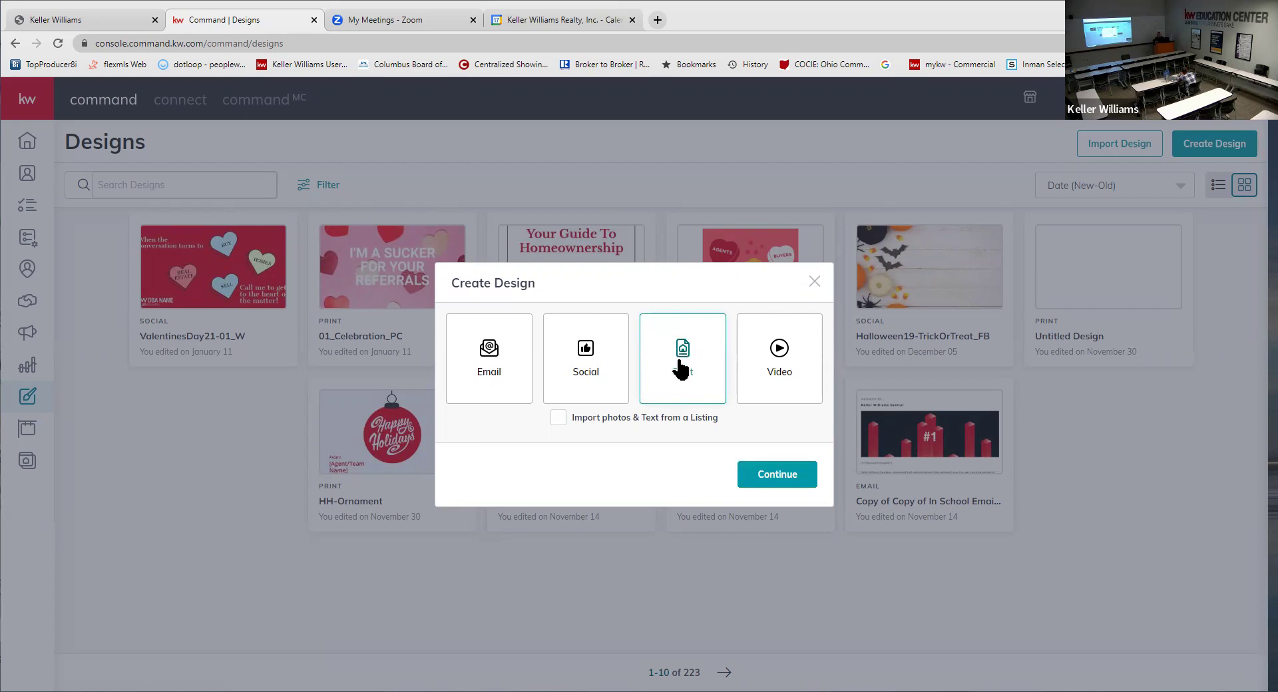
pyautogui.click(776, 474)
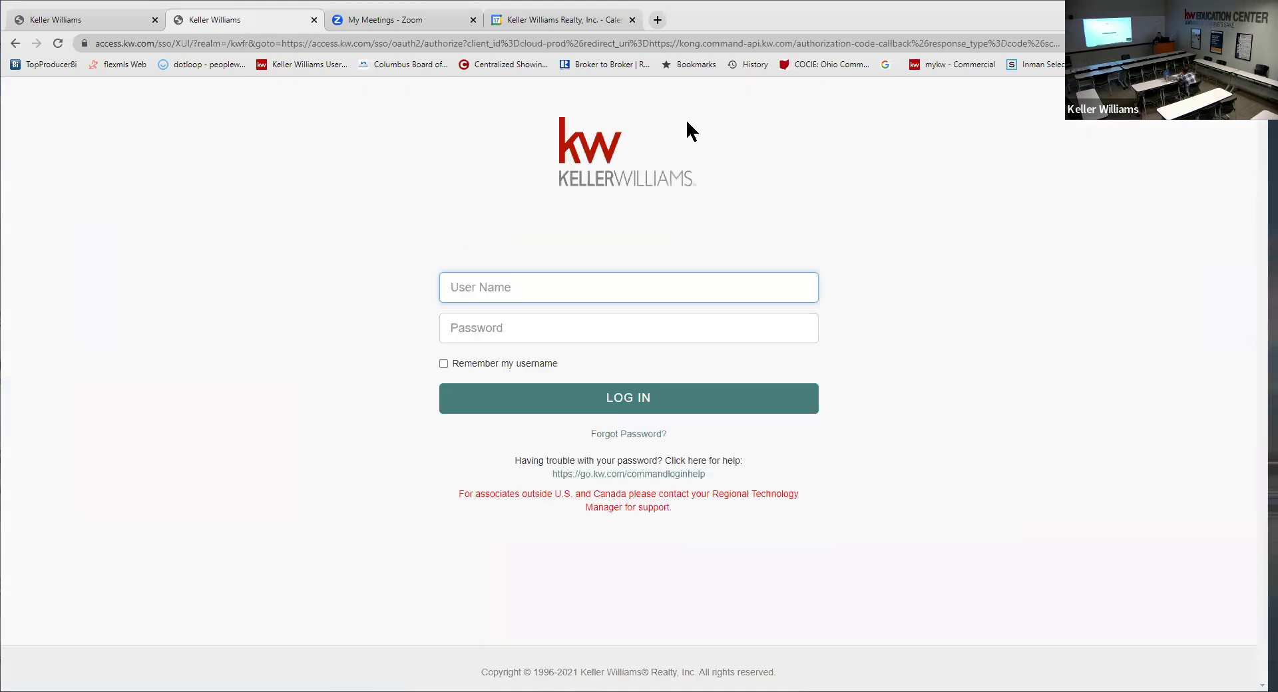
# - Log in with the Keller Williams username and password, re-entering the password after a failed attempt
pyautogui.press('Tab')
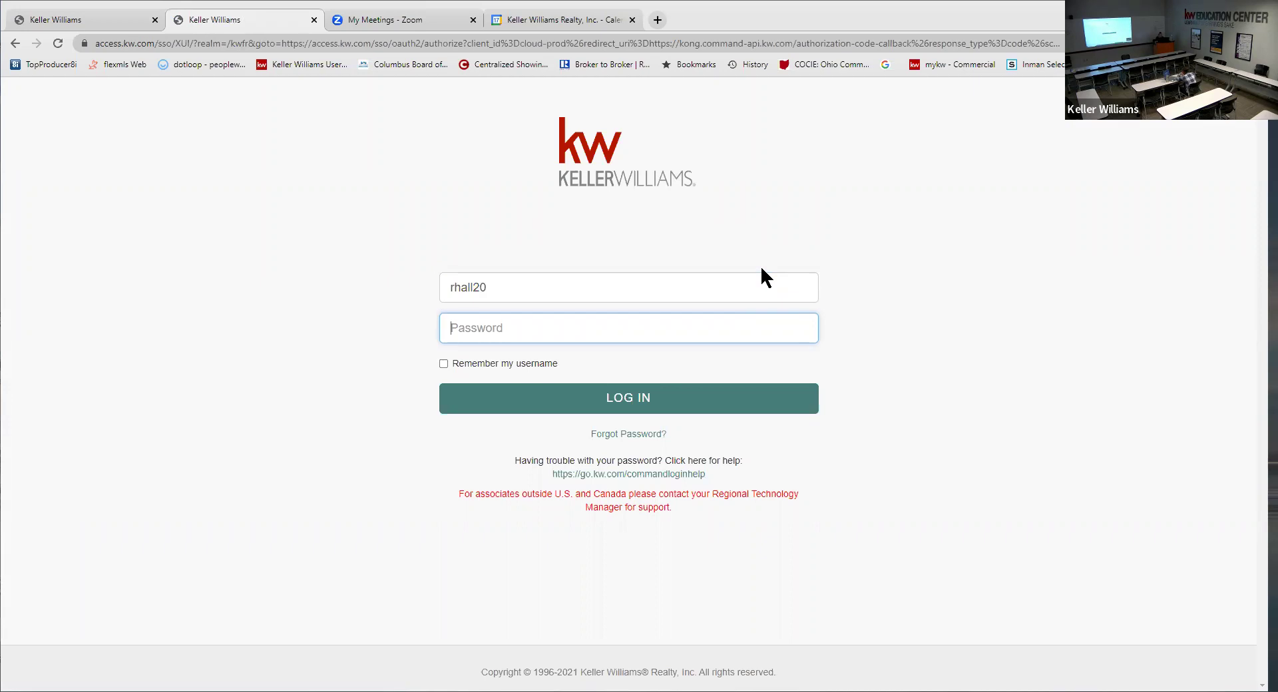
pyautogui.write('••••••••••')
pyautogui.press('Return')
pyautogui.write('••')
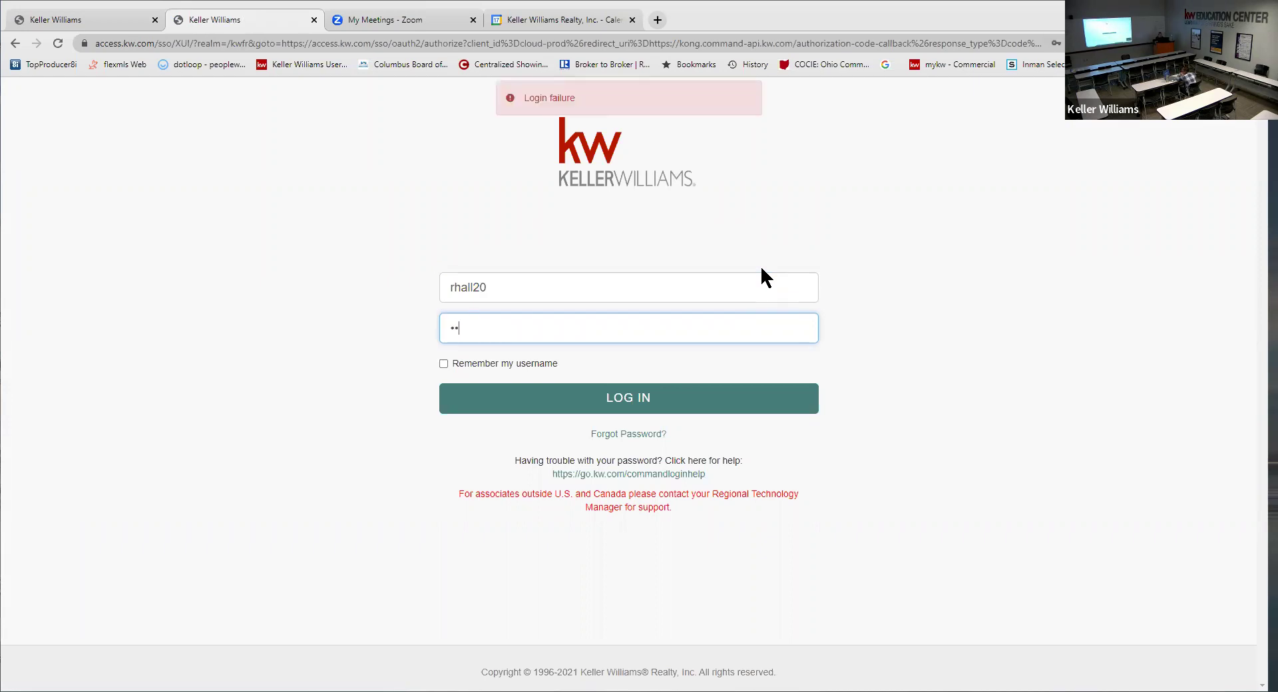
pyautogui.write('••••••••')
pyautogui.press('Return')
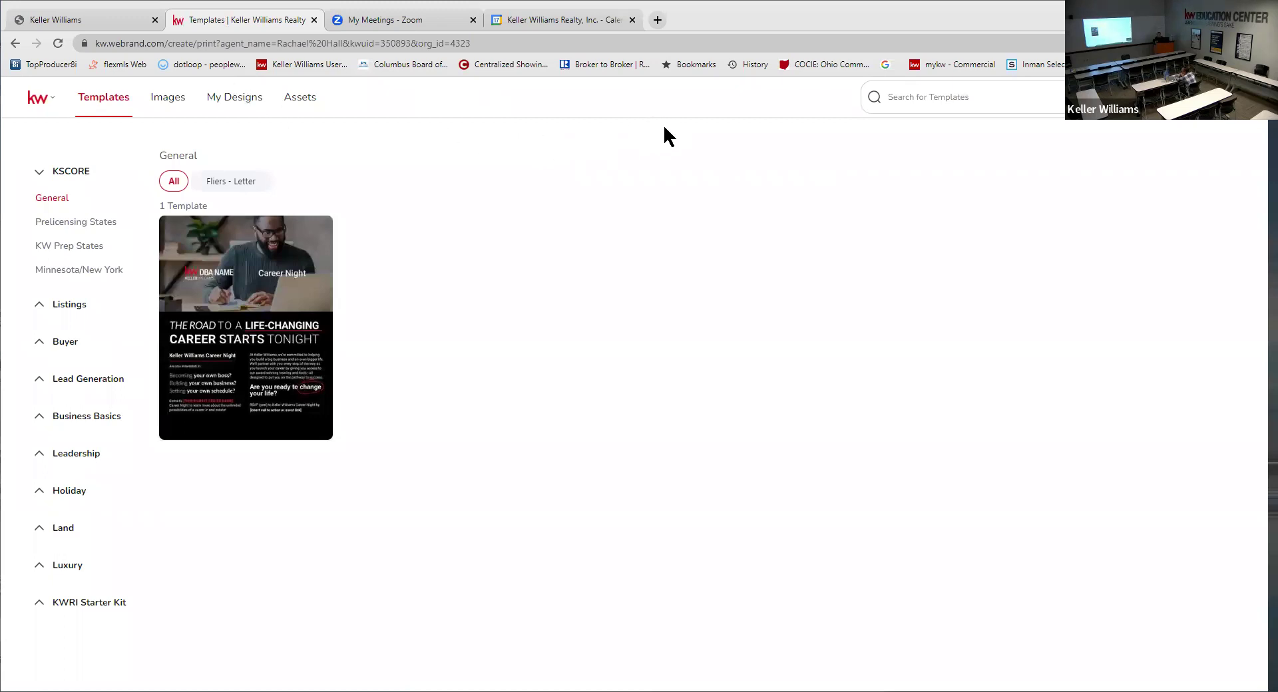
# - Collapse KSCORE, expand Listings, and show the Just Listed templates
pyautogui.click(141, 43)
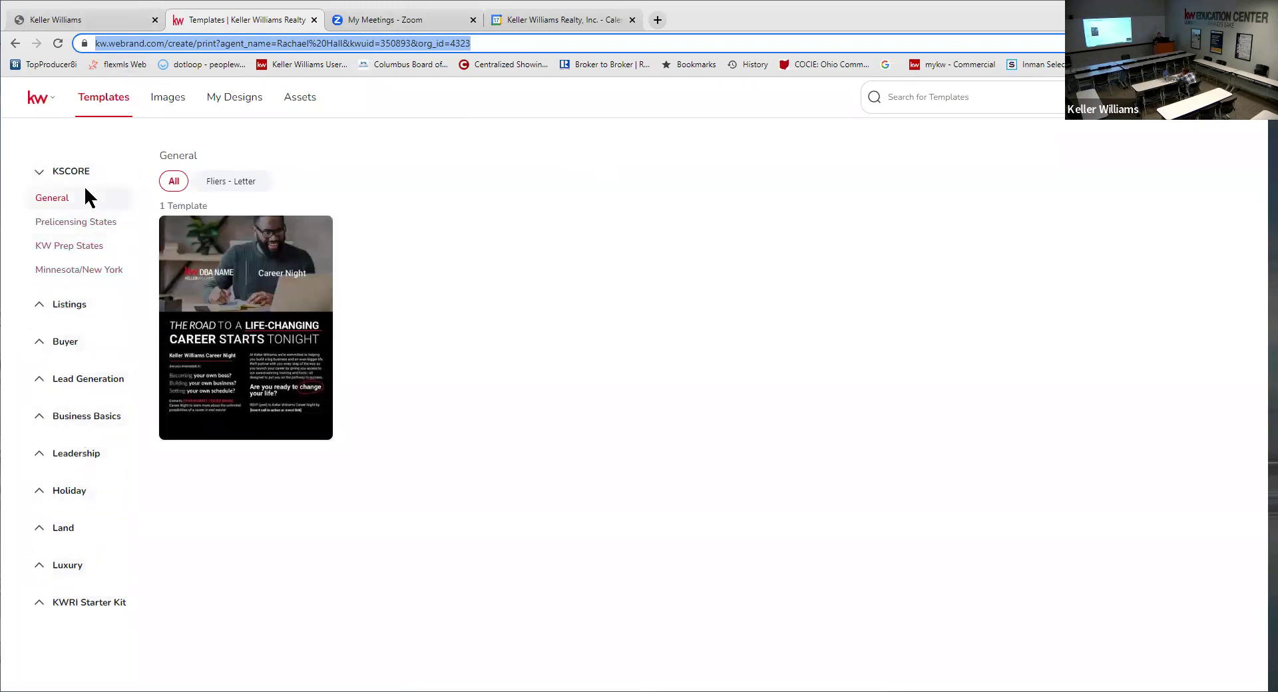
pyautogui.click(64, 174)
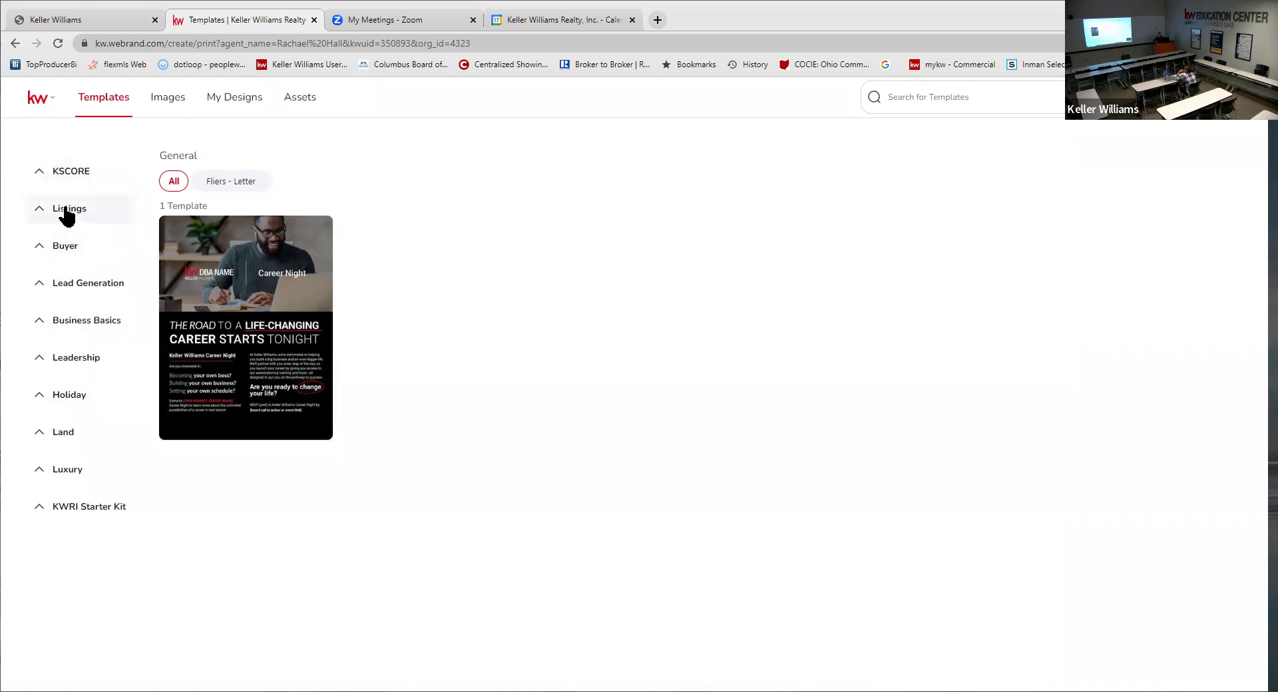
pyautogui.click(66, 209)
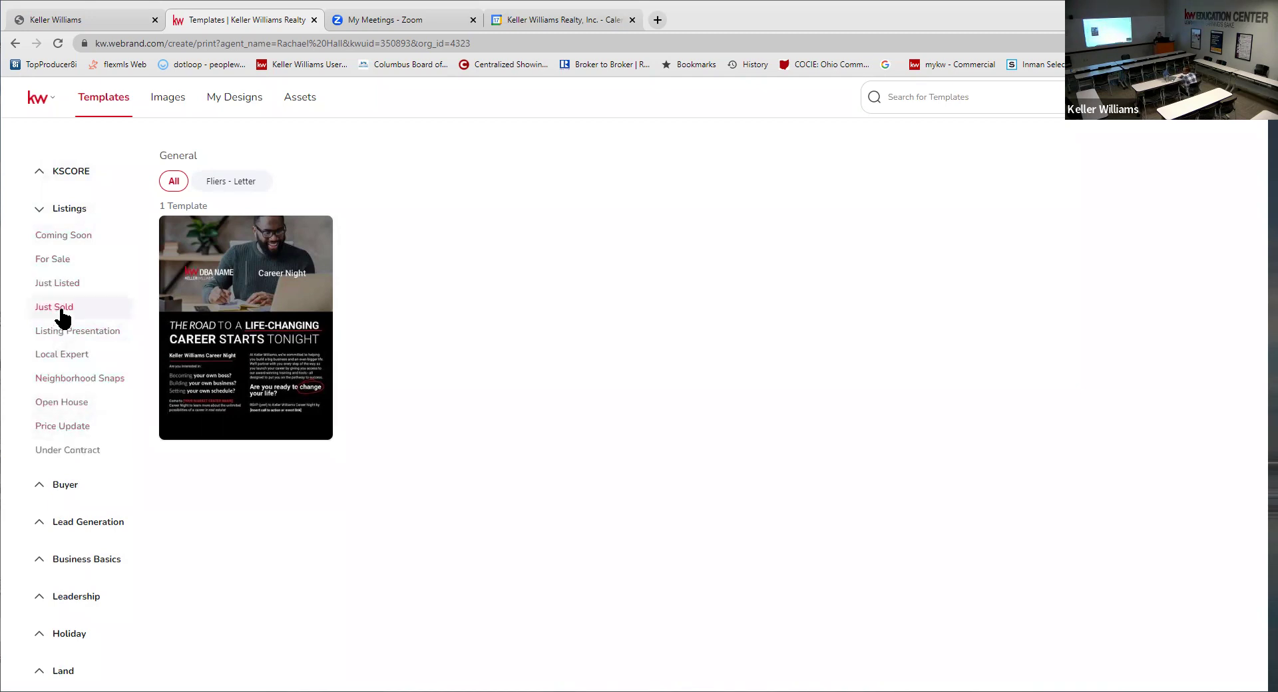
pyautogui.click(58, 287)
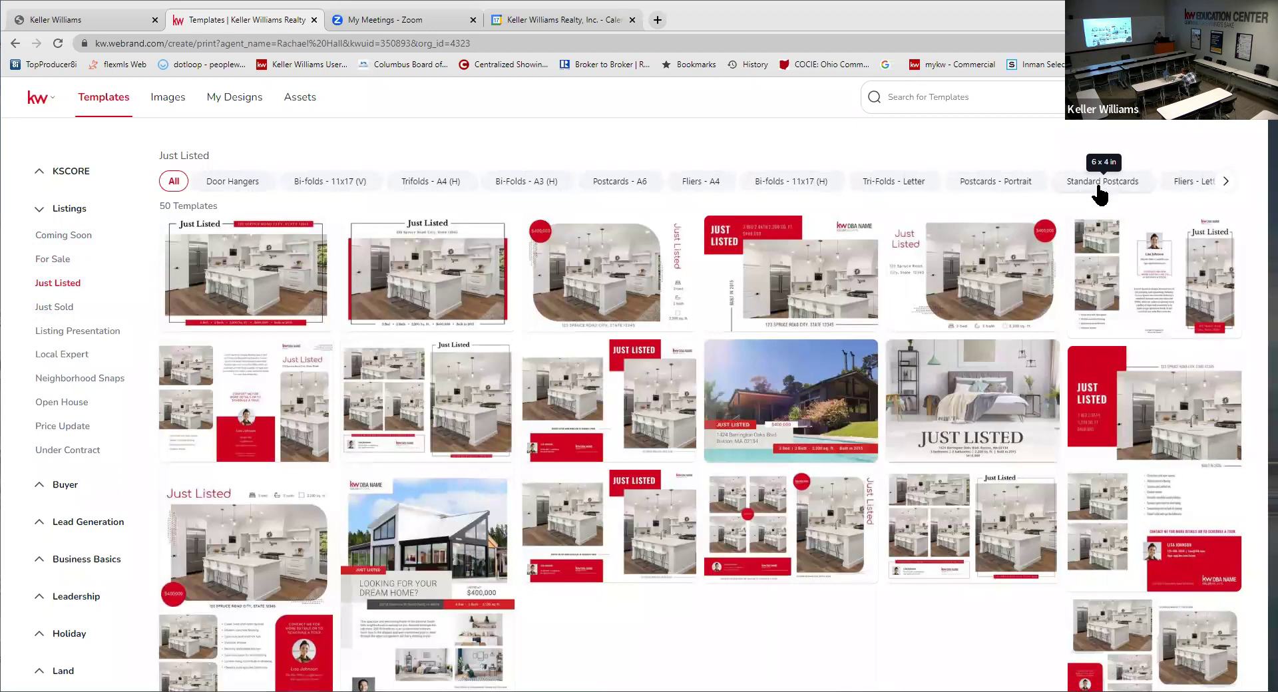
# - Show Just Sold templates narrowed to 6 x 4 in Standard Postcards
pyautogui.click(1102, 187)
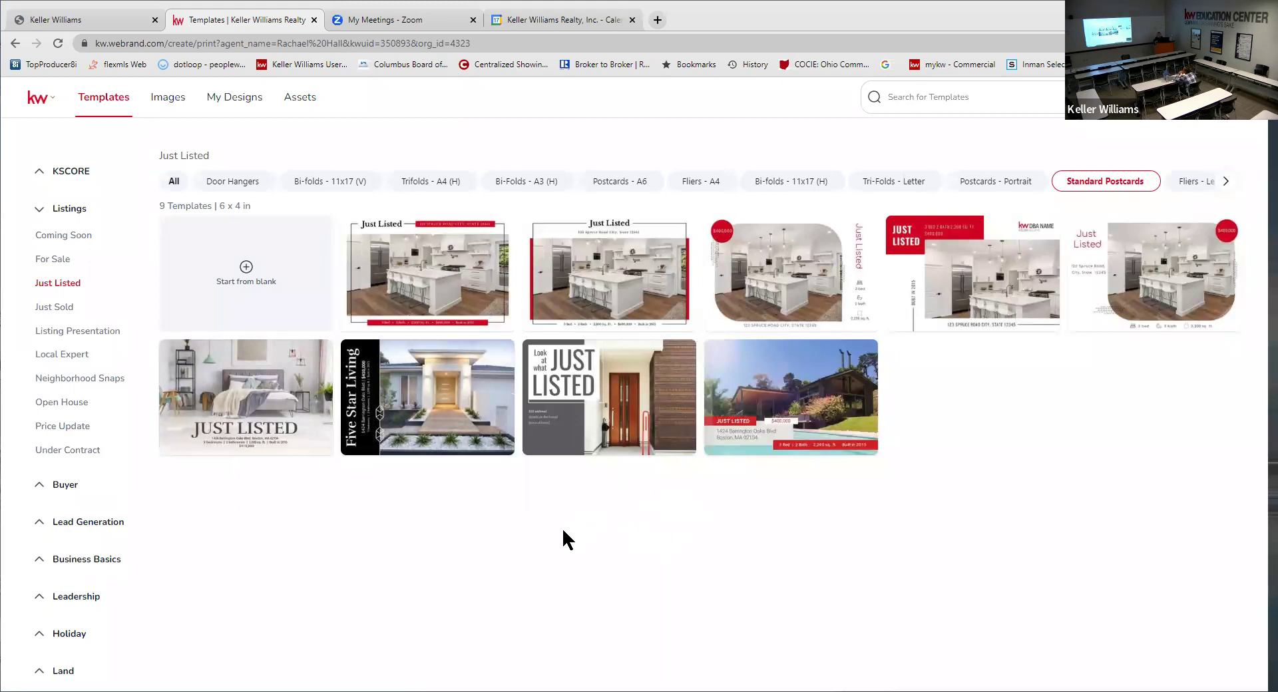
pyautogui.click(48, 307)
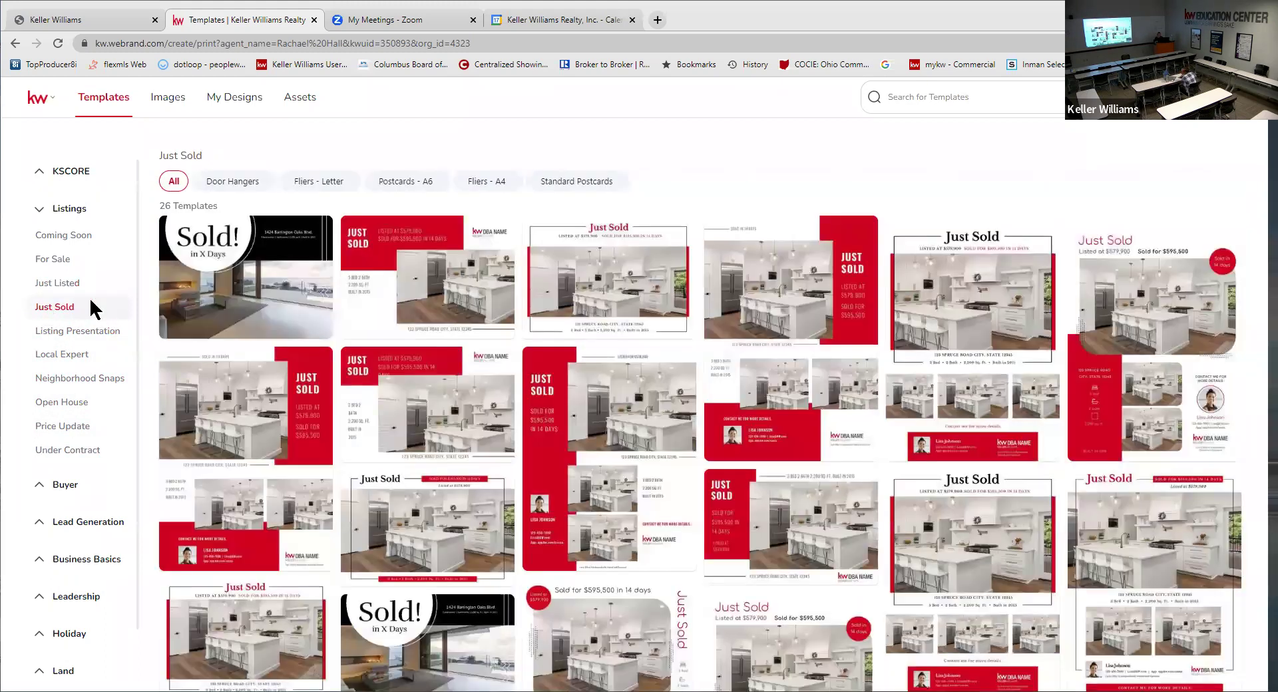
pyautogui.click(594, 188)
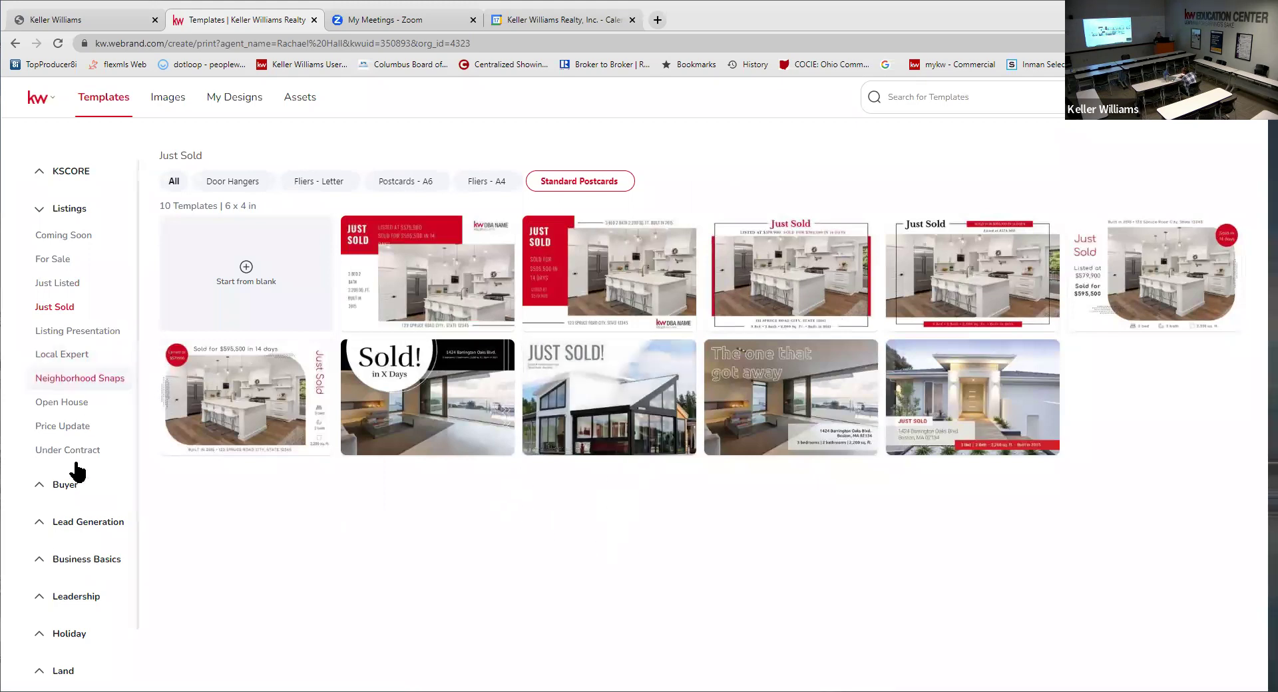
# - Expand the Buyer and Lead Generation template categories in the sidebar
pyautogui.click(72, 486)
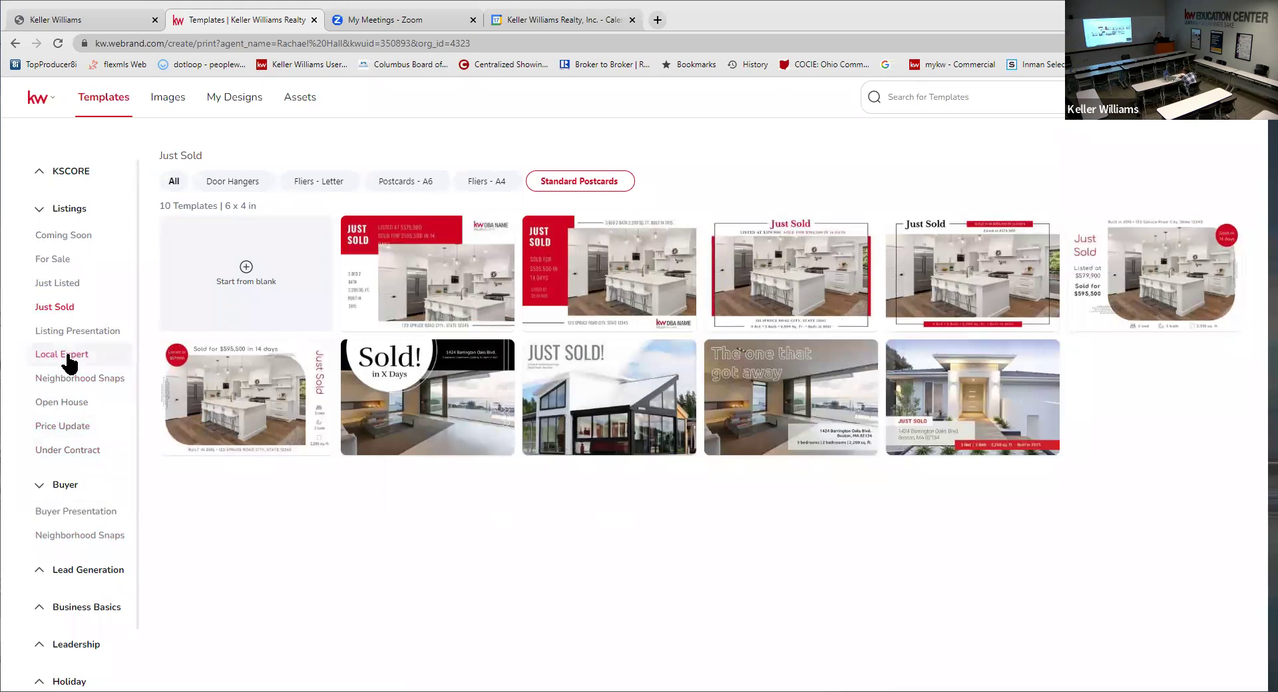
pyautogui.scroll(-1, 80, 433)
pyautogui.click(120, 504)
pyautogui.scroll(-2, 117, 363)
pyautogui.scroll(-2, 114, 333)
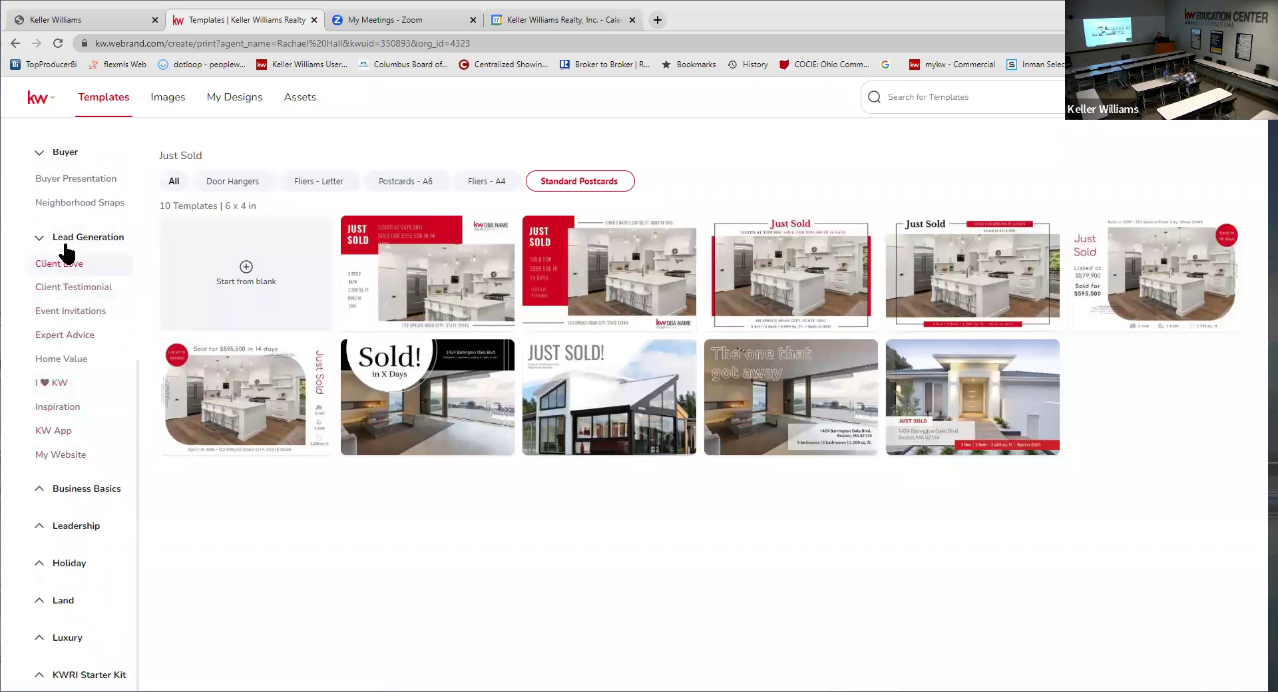
# - Filter Home Value templates to 6 x 4 Standard Postcards and start from 02_HomeValue_PC
pyautogui.click(64, 366)
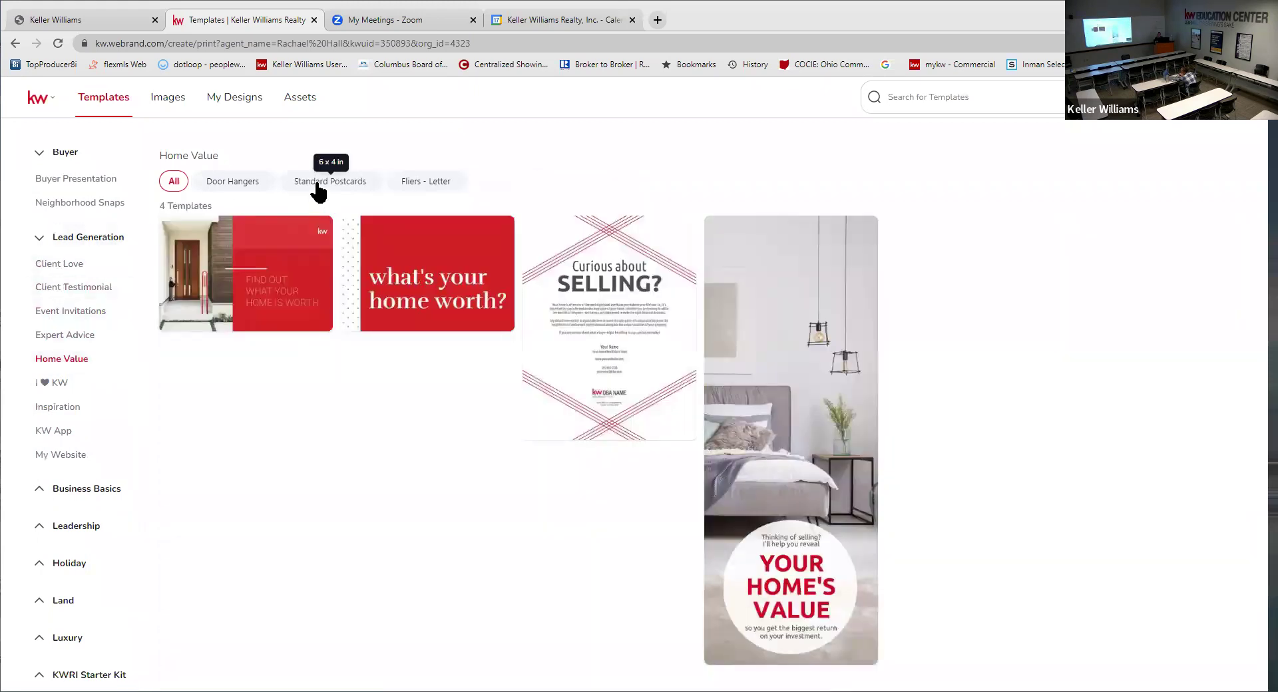
pyautogui.click(318, 186)
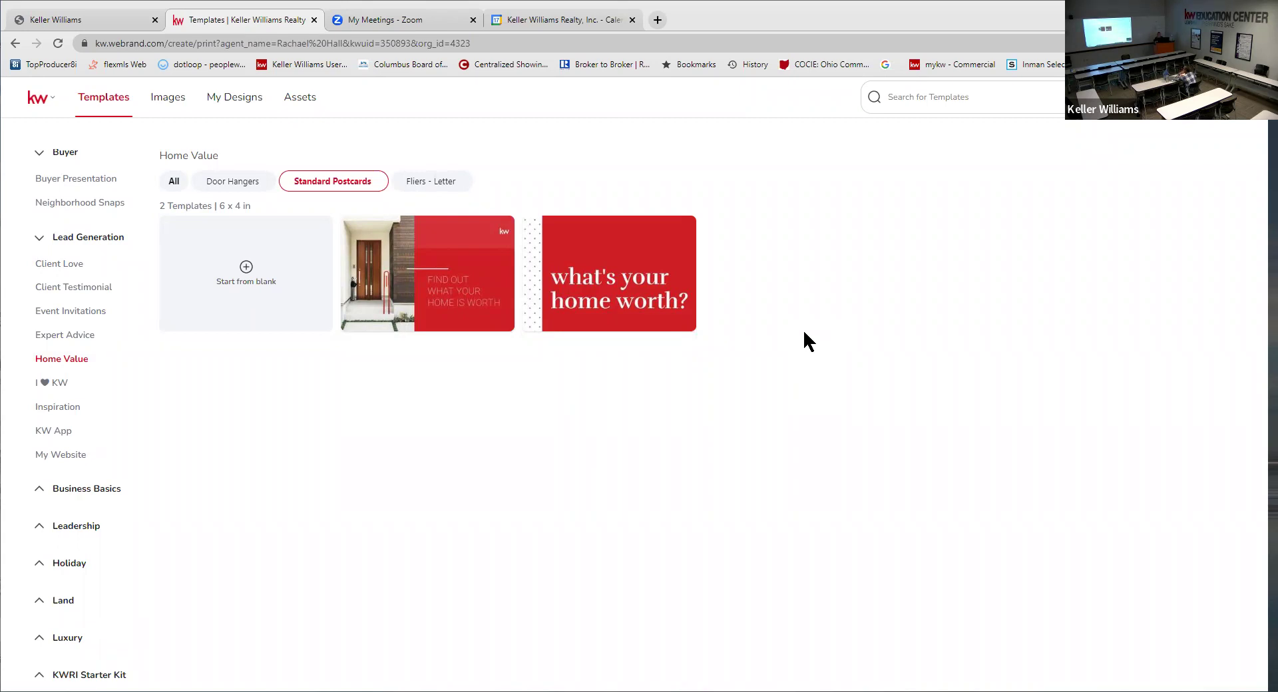
pyautogui.moveTo(432, 266)
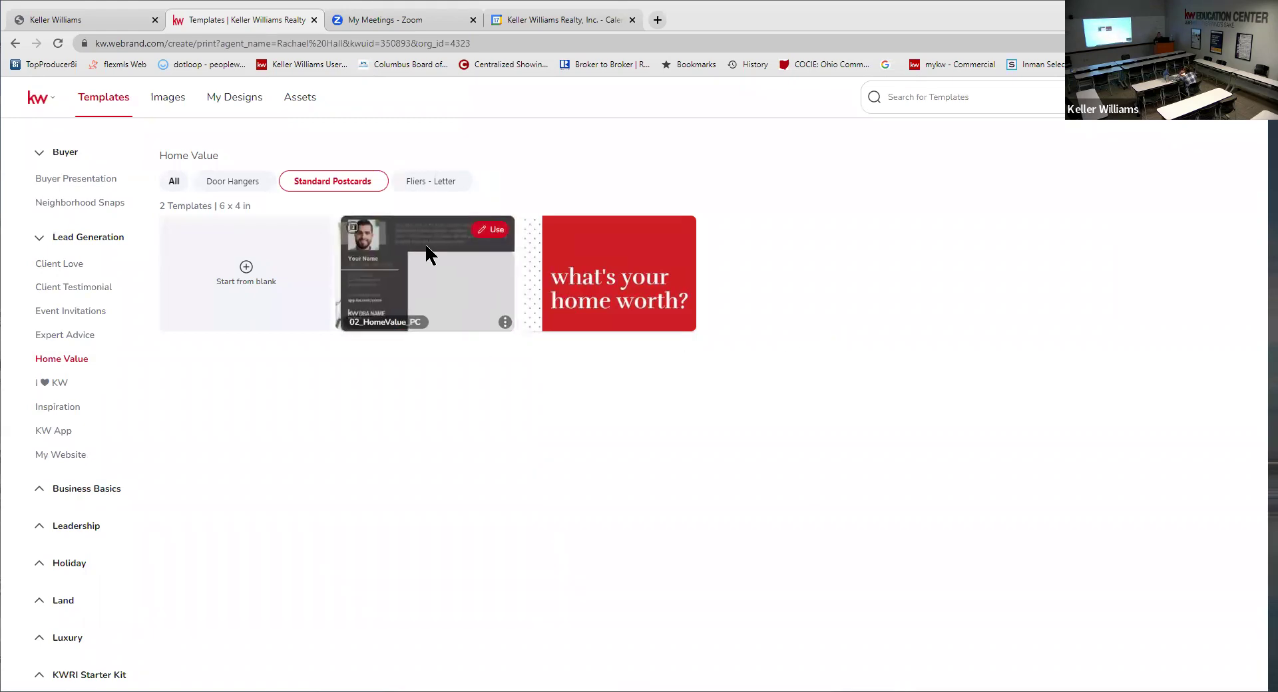
pyautogui.moveTo(461, 246)
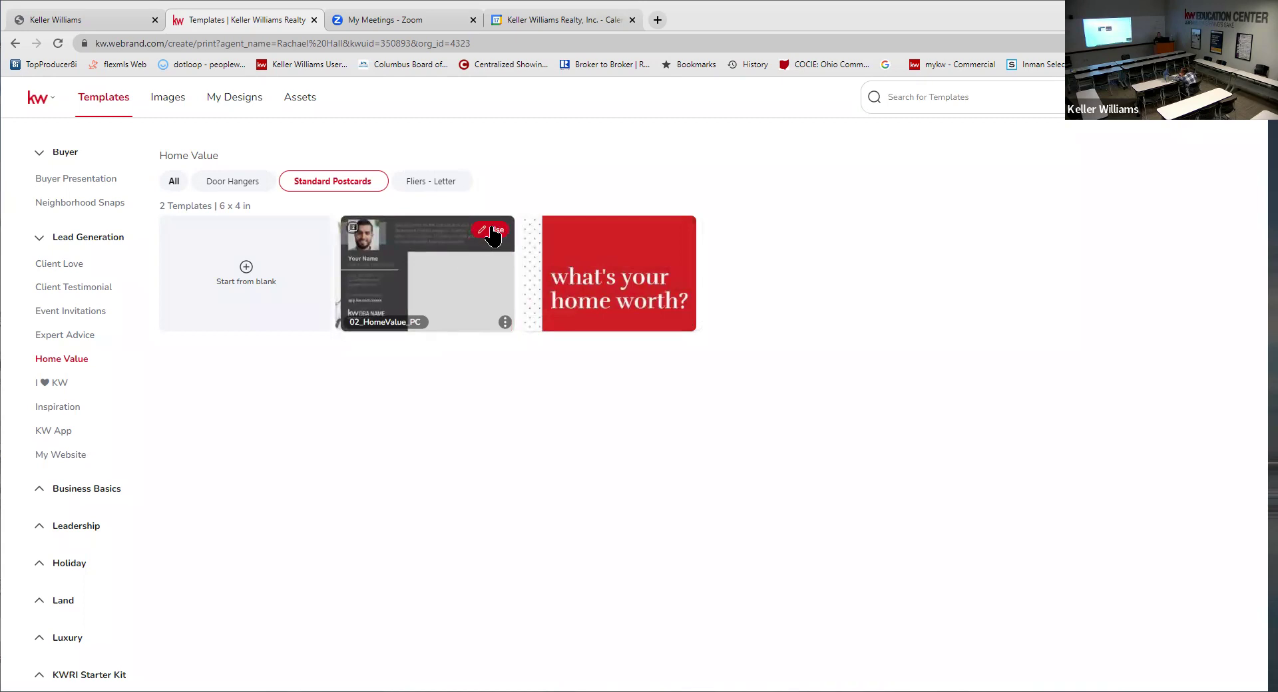
pyautogui.click(491, 230)
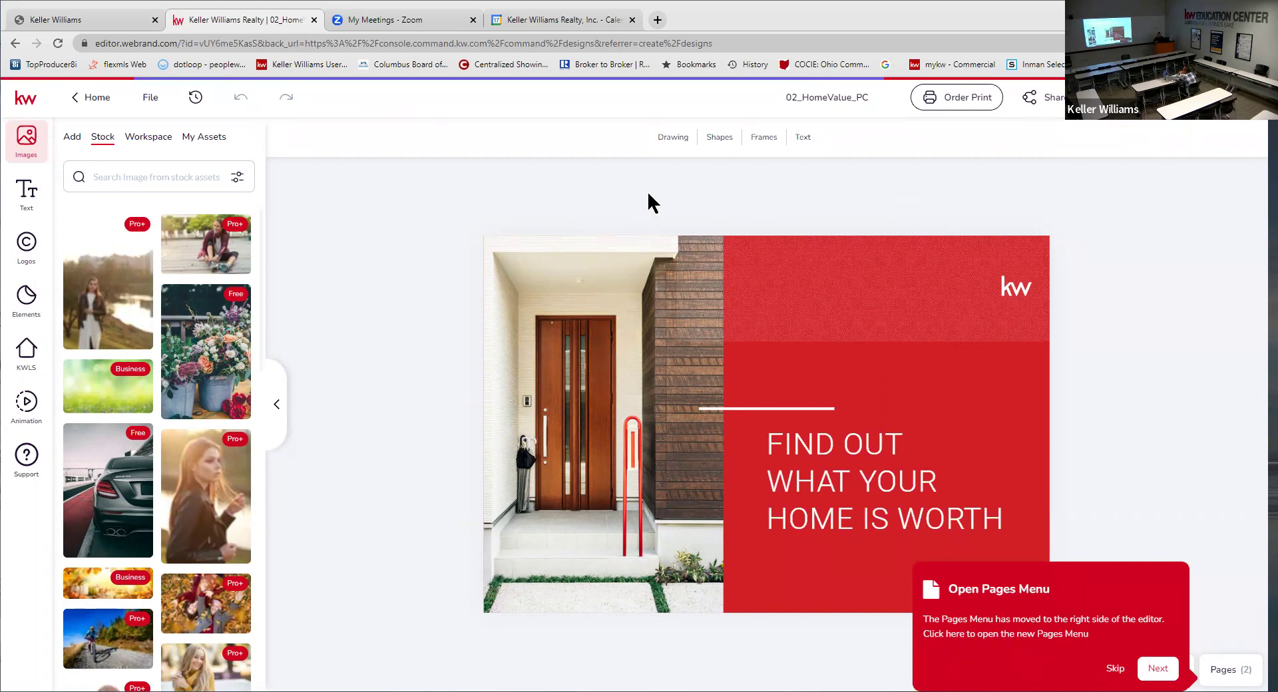
# - Select the front-door photo on the postcard and bring up the KW listing search
pyautogui.click(603, 357)
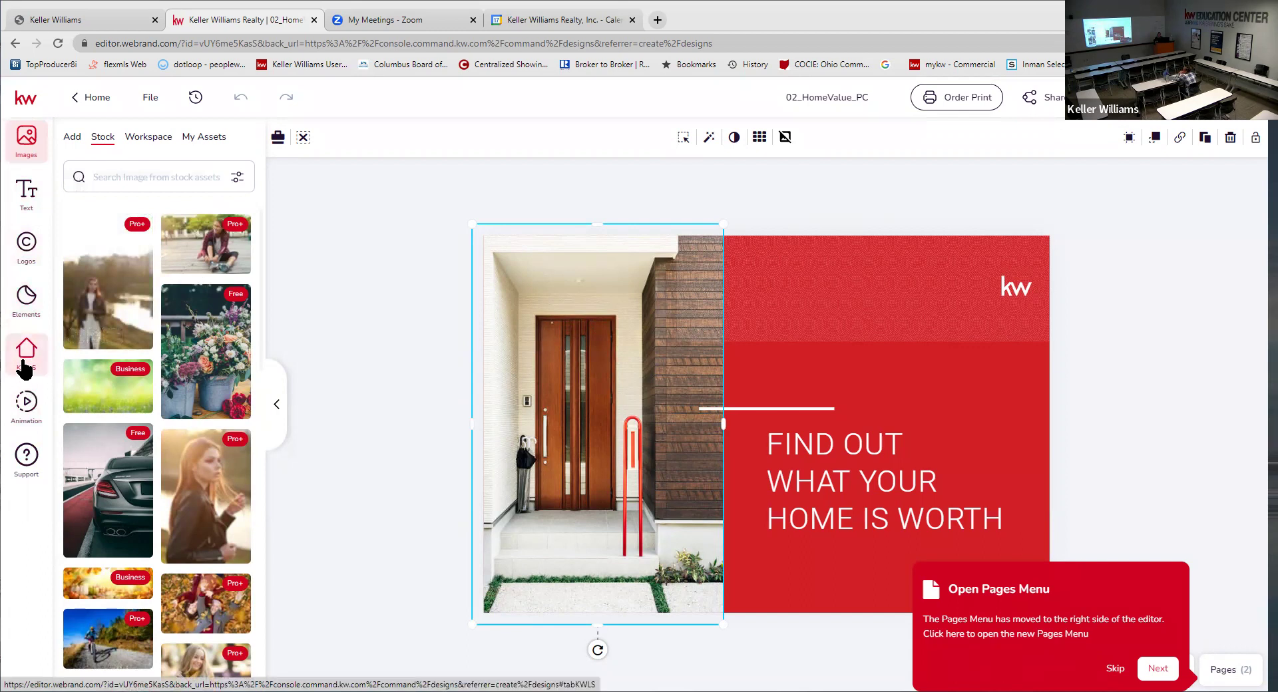
pyautogui.click(25, 366)
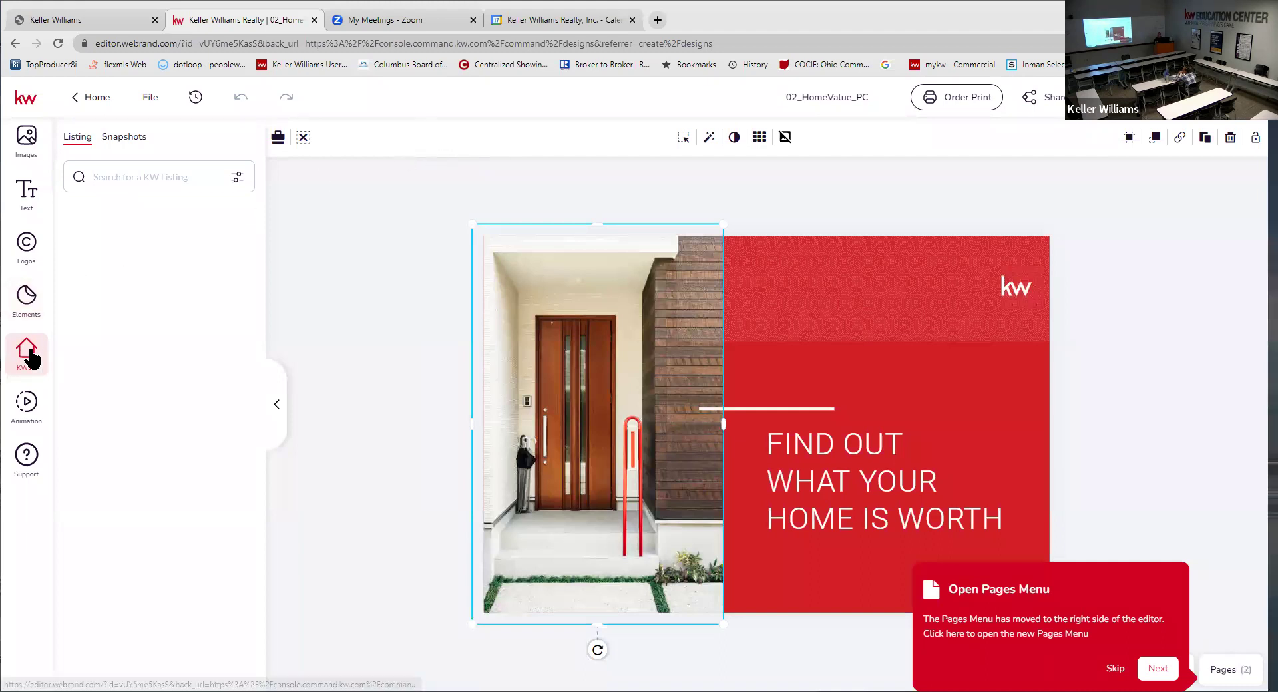
# - Set the KWLS search type to listing address instead of MLS number
pyautogui.click(138, 172)
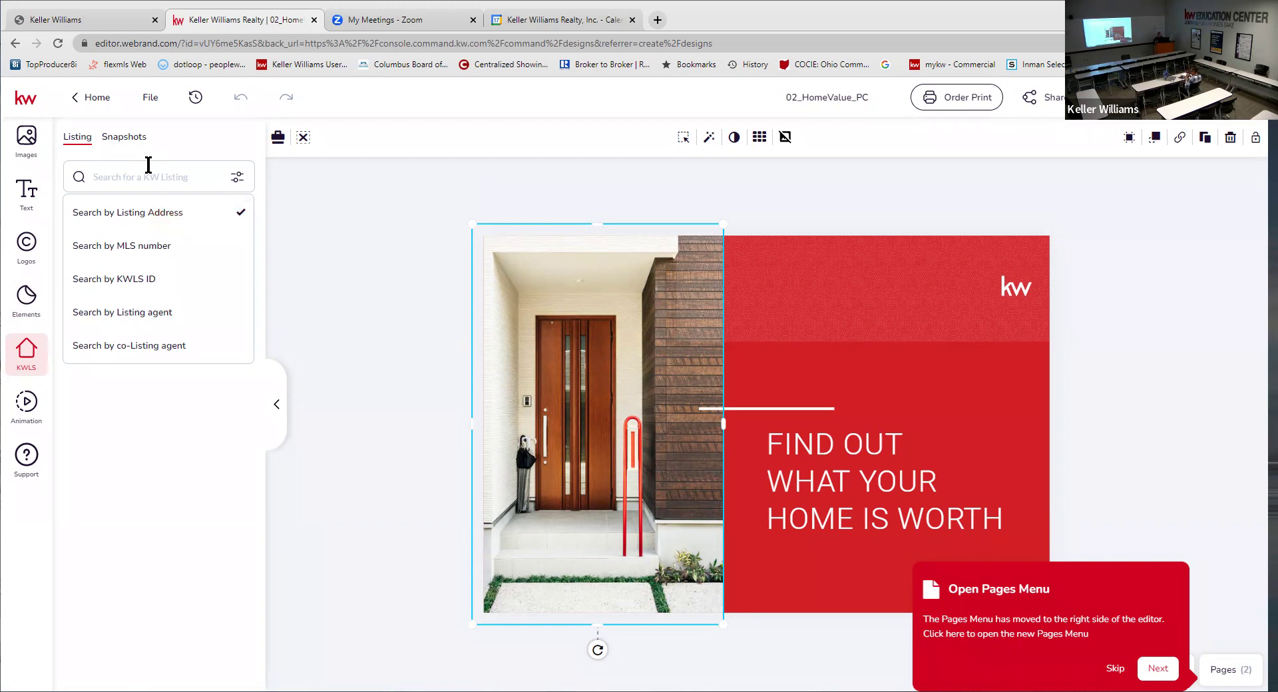
pyautogui.click(140, 248)
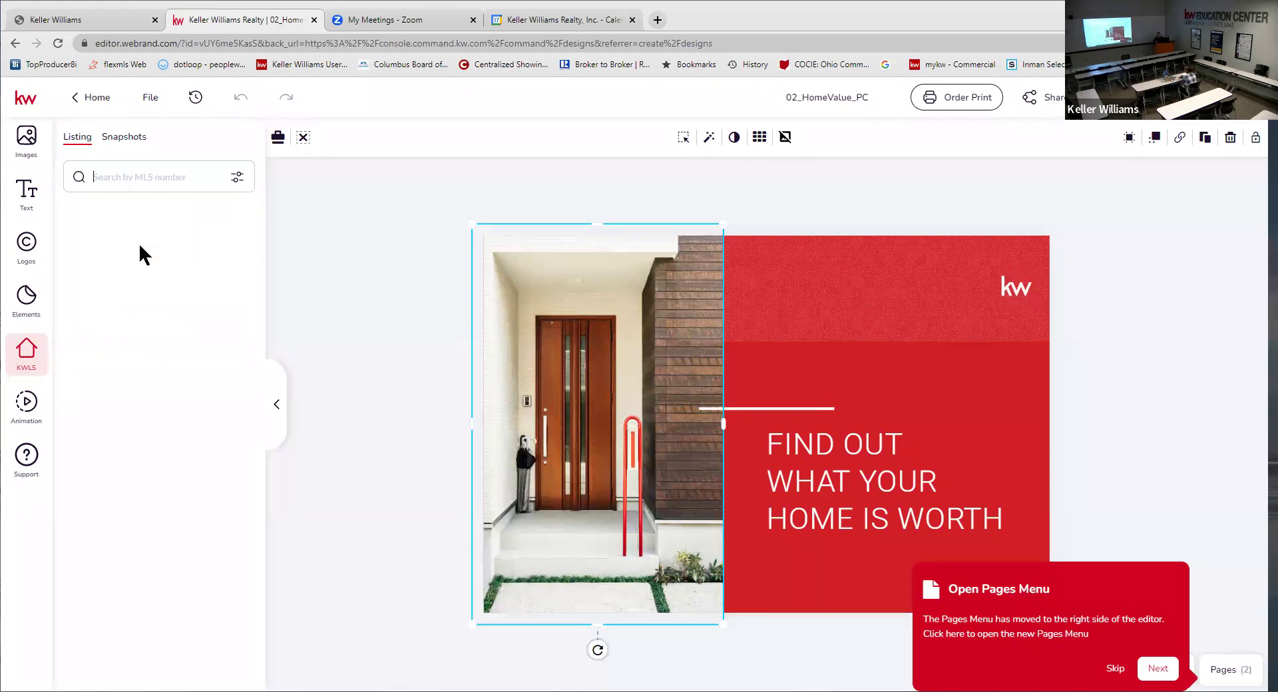
pyautogui.click(119, 177)
pyautogui.click(130, 212)
# - Search KW Listing by the property's street number and open the matching San Diego listing
pyautogui.click(134, 173)
pyautogui.write('524')
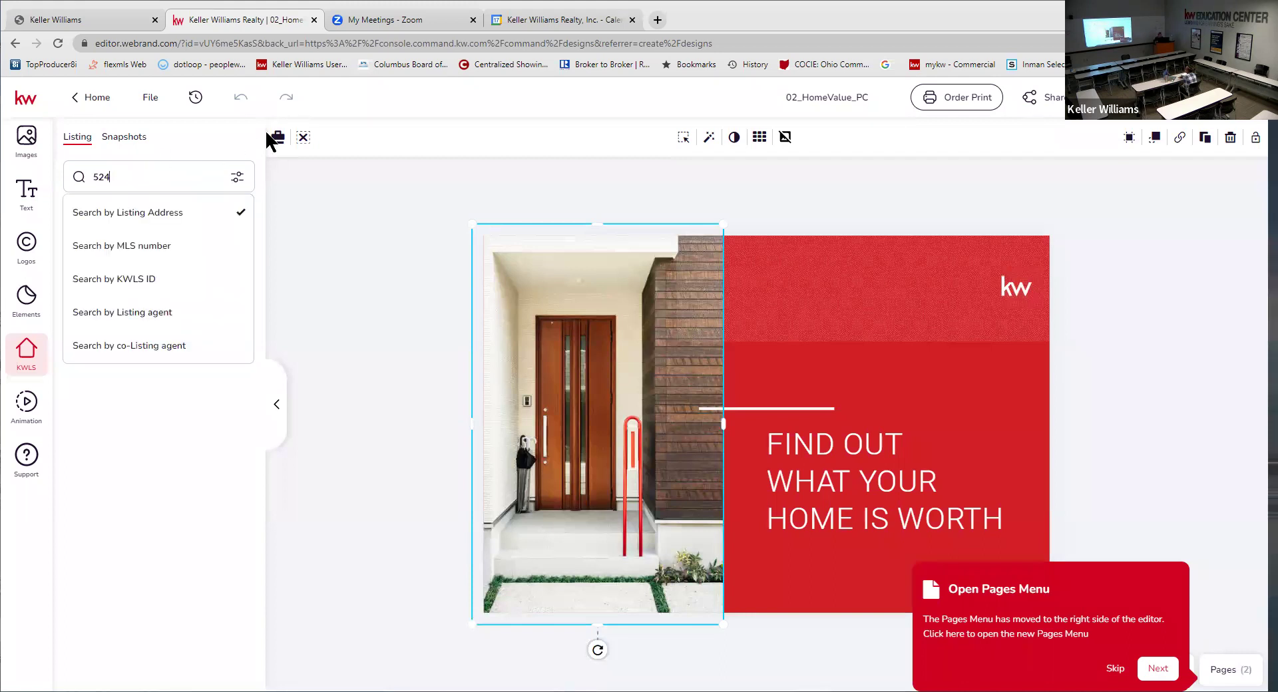
pyautogui.write('6')
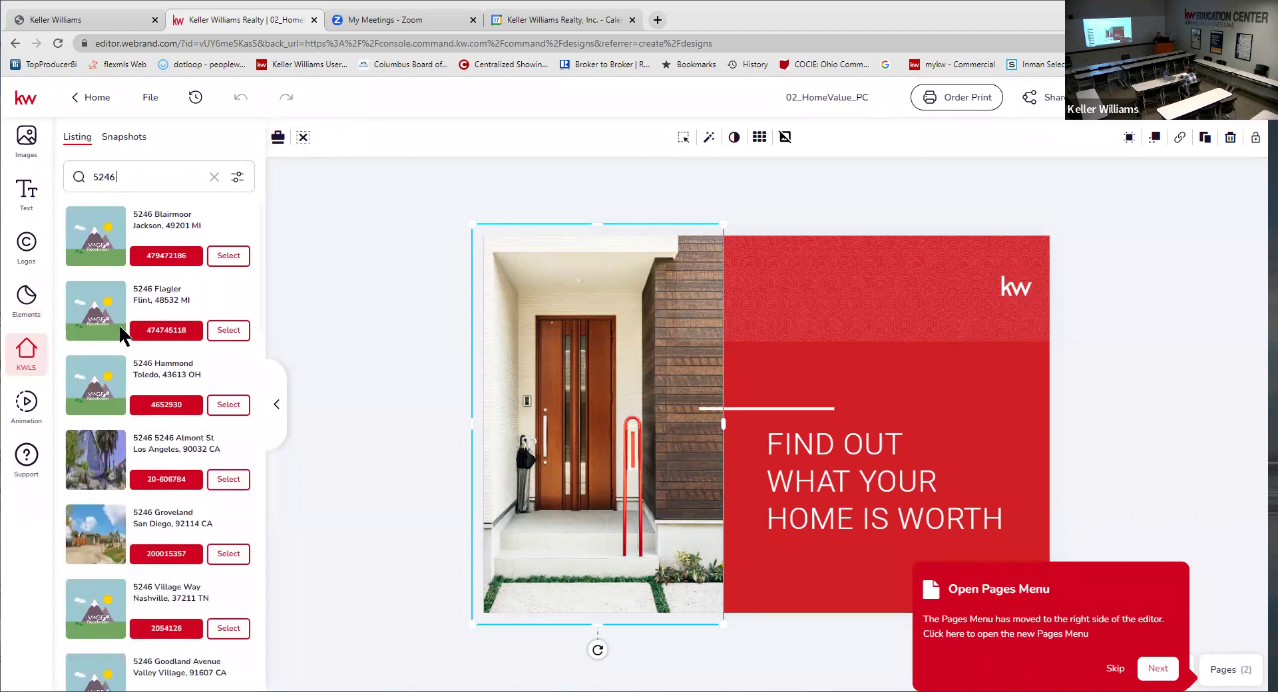
pyautogui.scroll(-2, 122, 336)
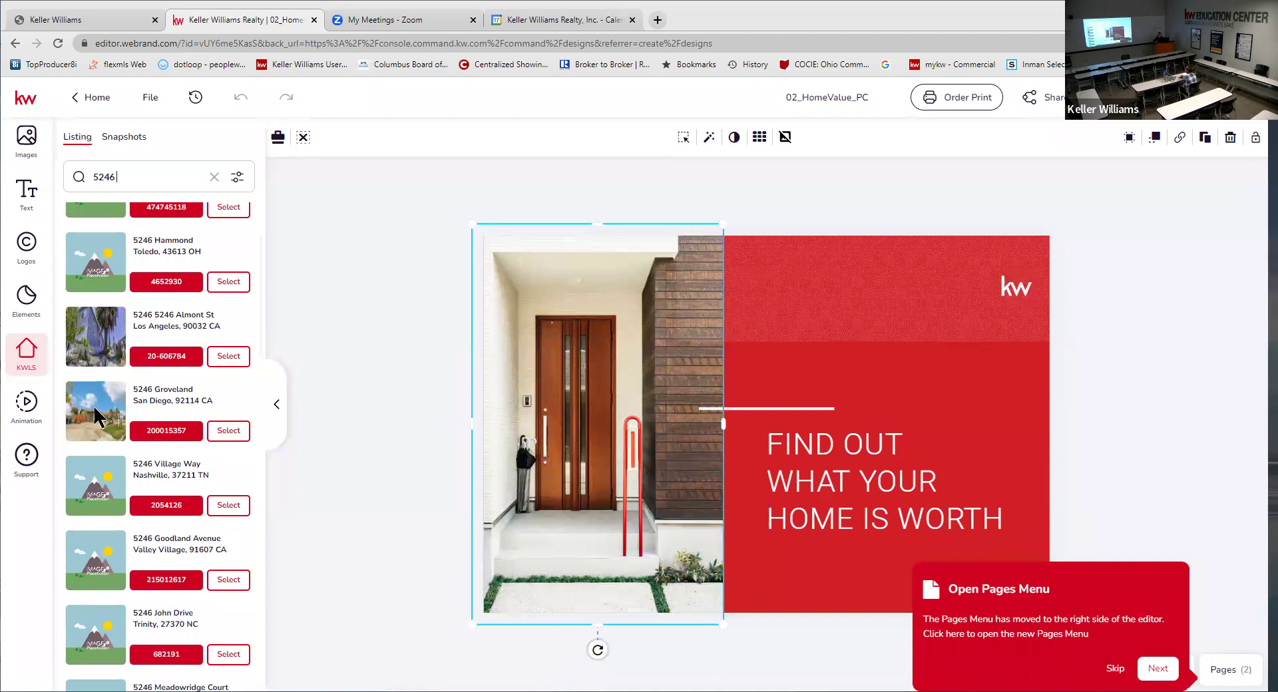
pyautogui.click(227, 431)
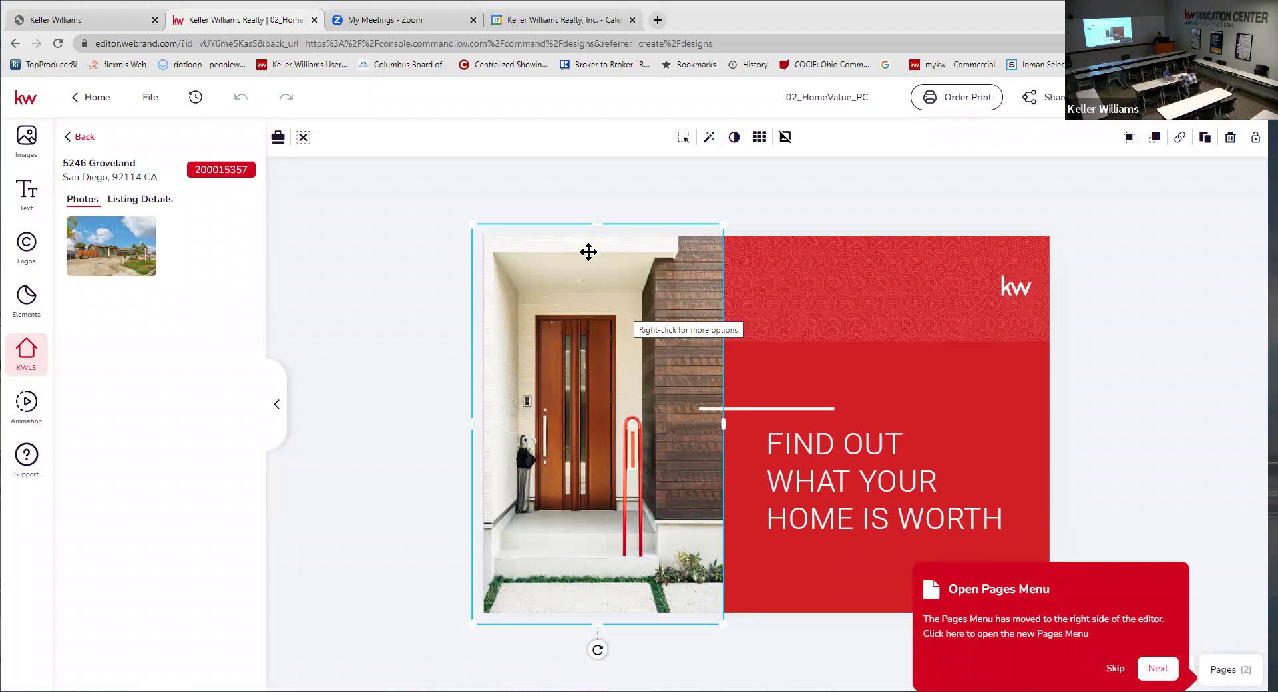
pyautogui.click(110, 249)
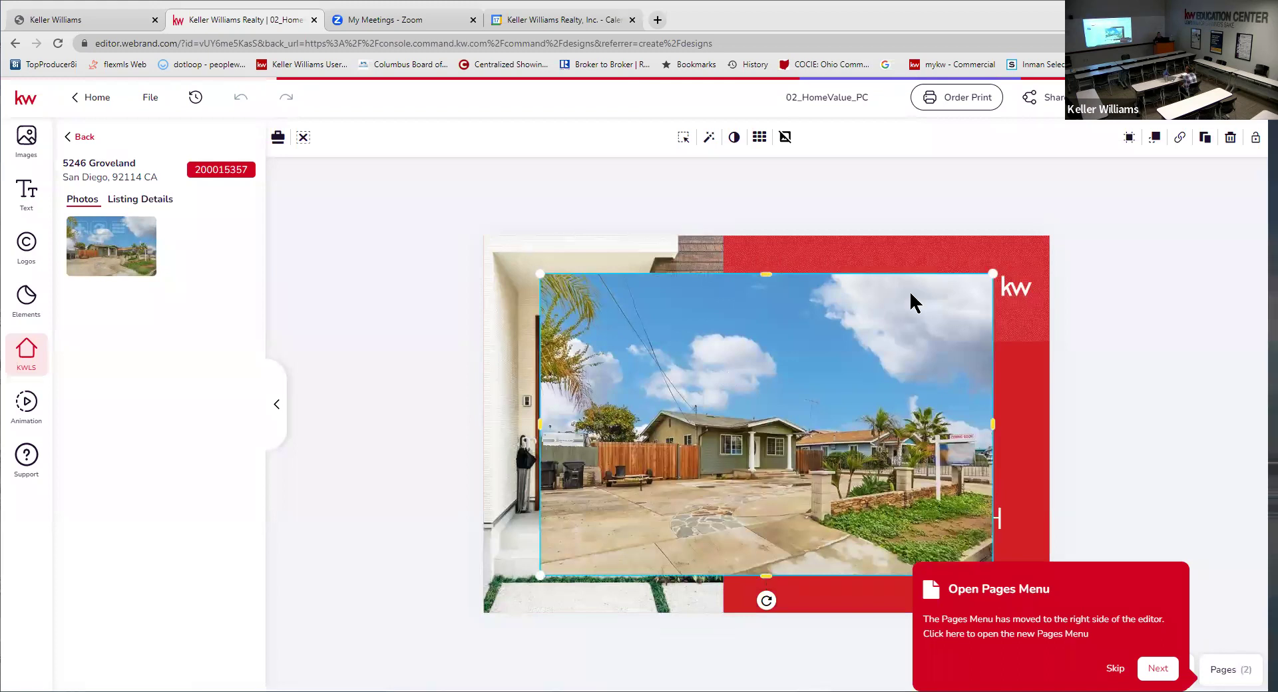
pyautogui.click(240, 101)
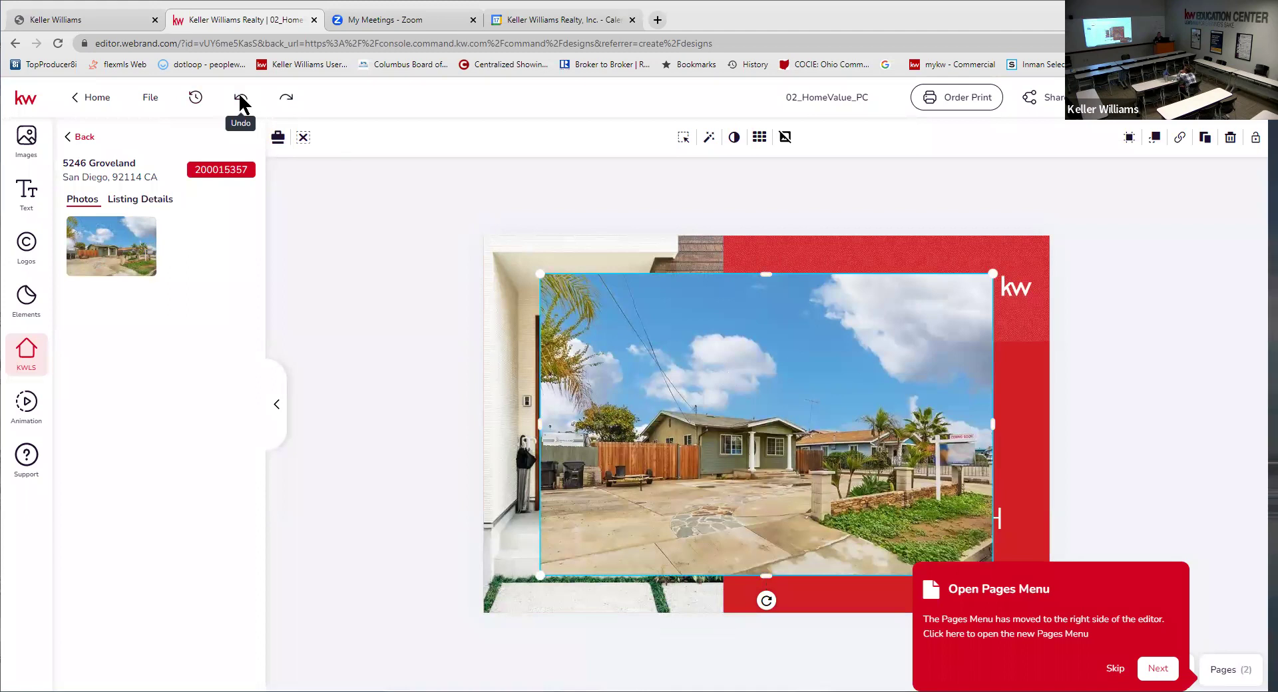
pyautogui.click(239, 98)
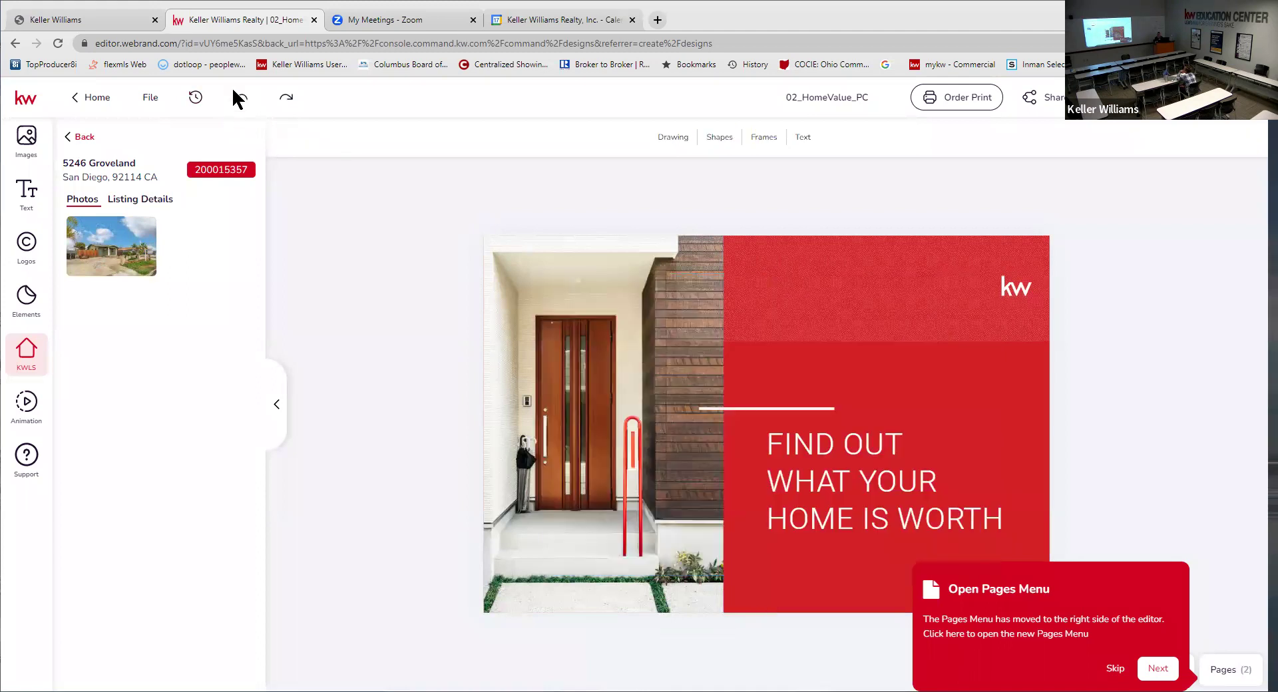
pyautogui.click(552, 286)
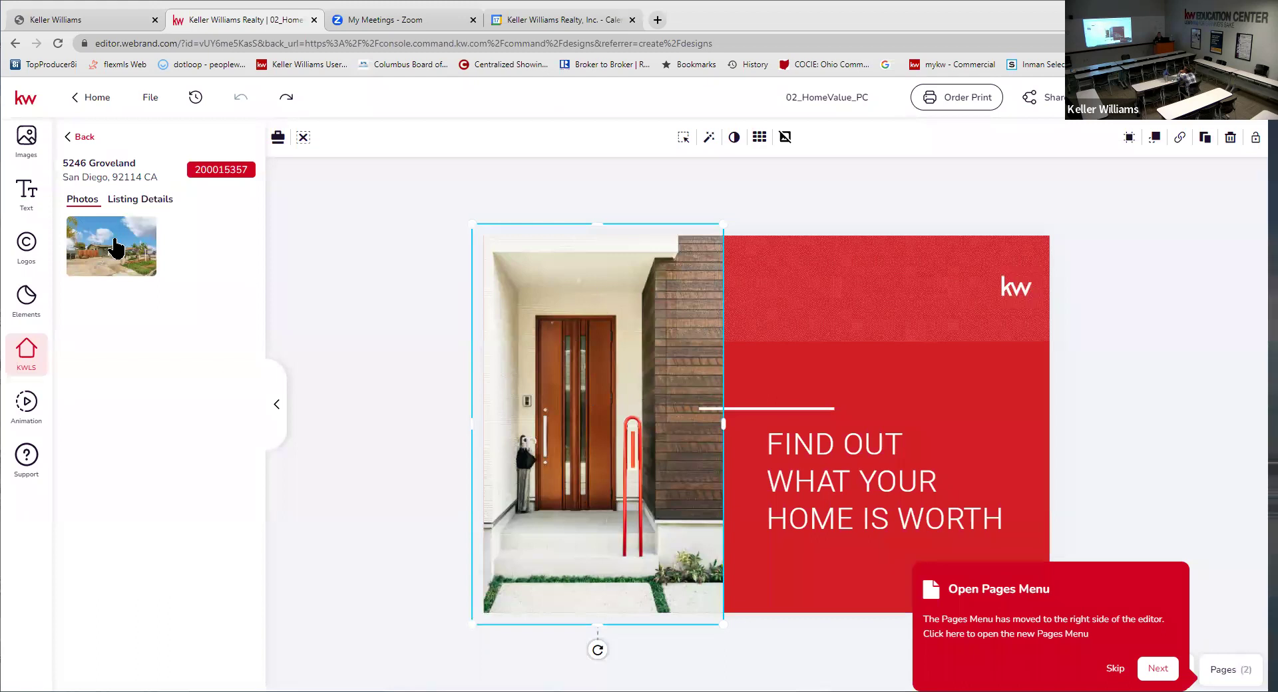
pyautogui.moveTo(123, 272)
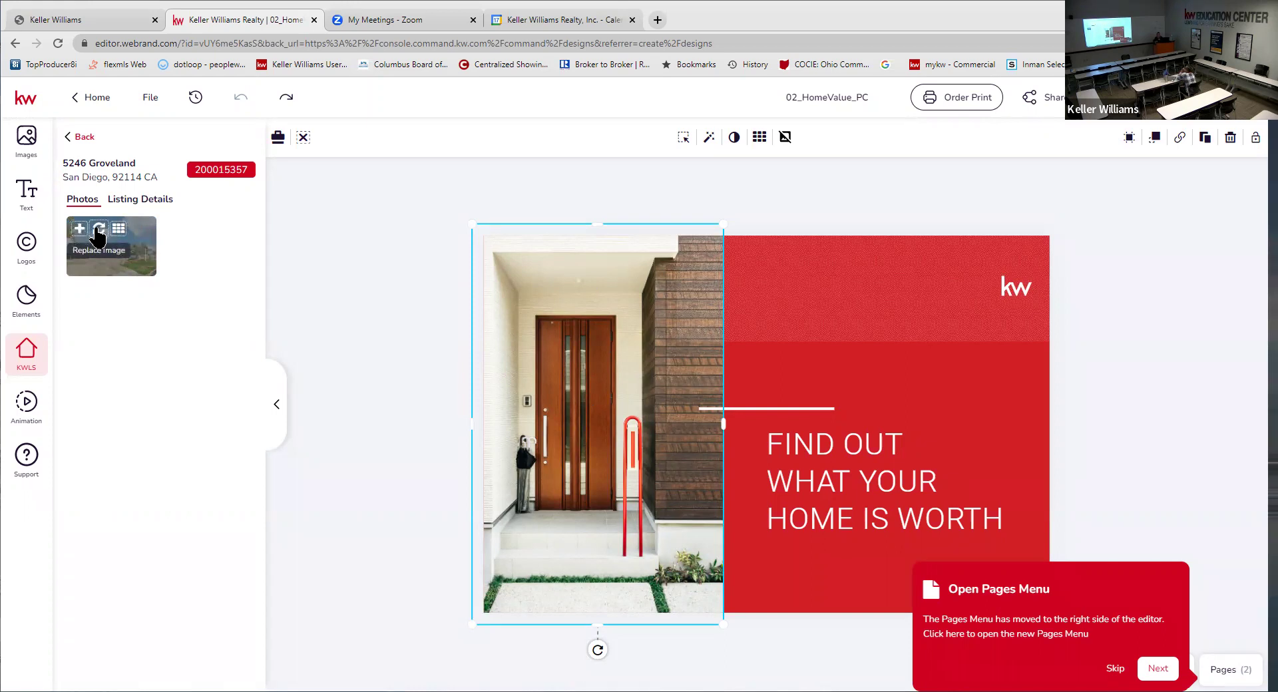
pyautogui.click(98, 235)
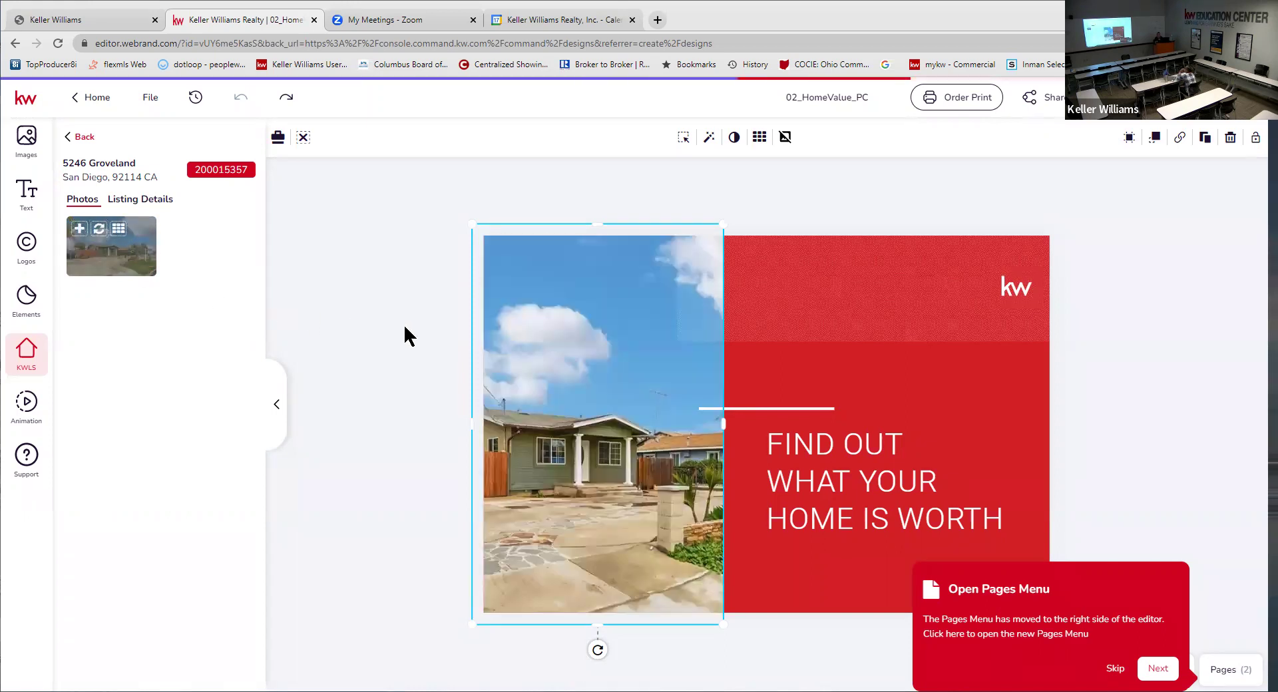
pyautogui.click(736, 337)
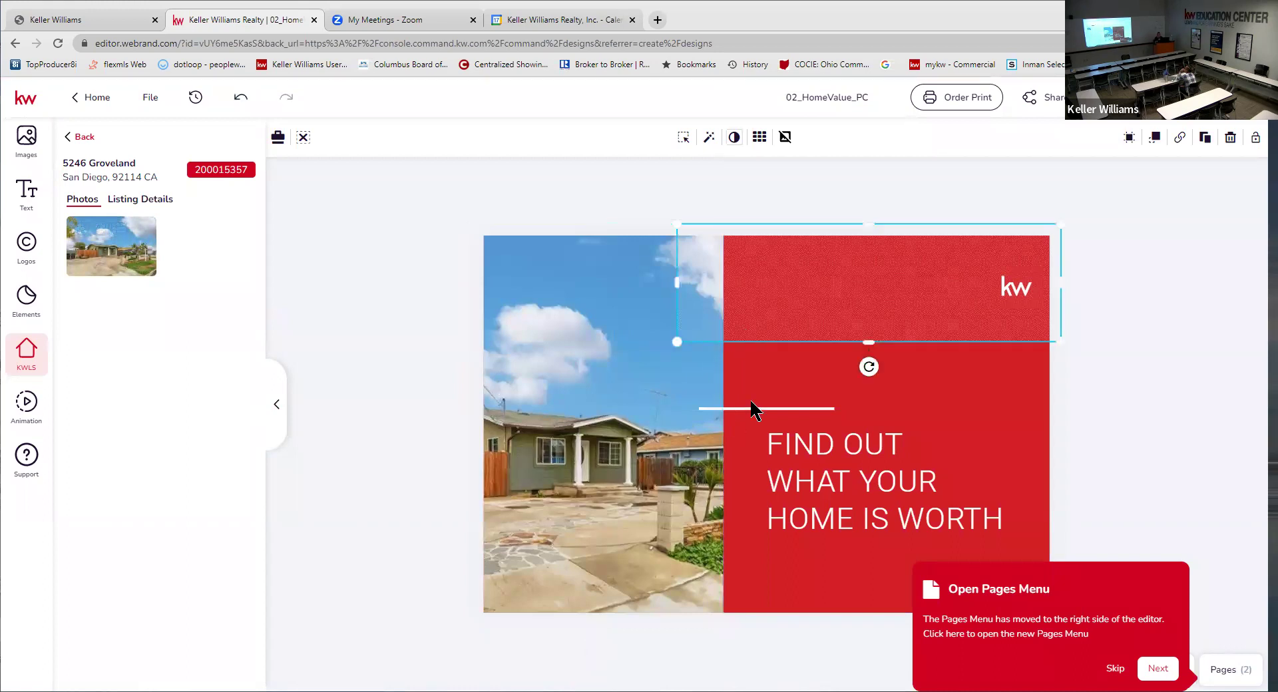
pyautogui.click(756, 408)
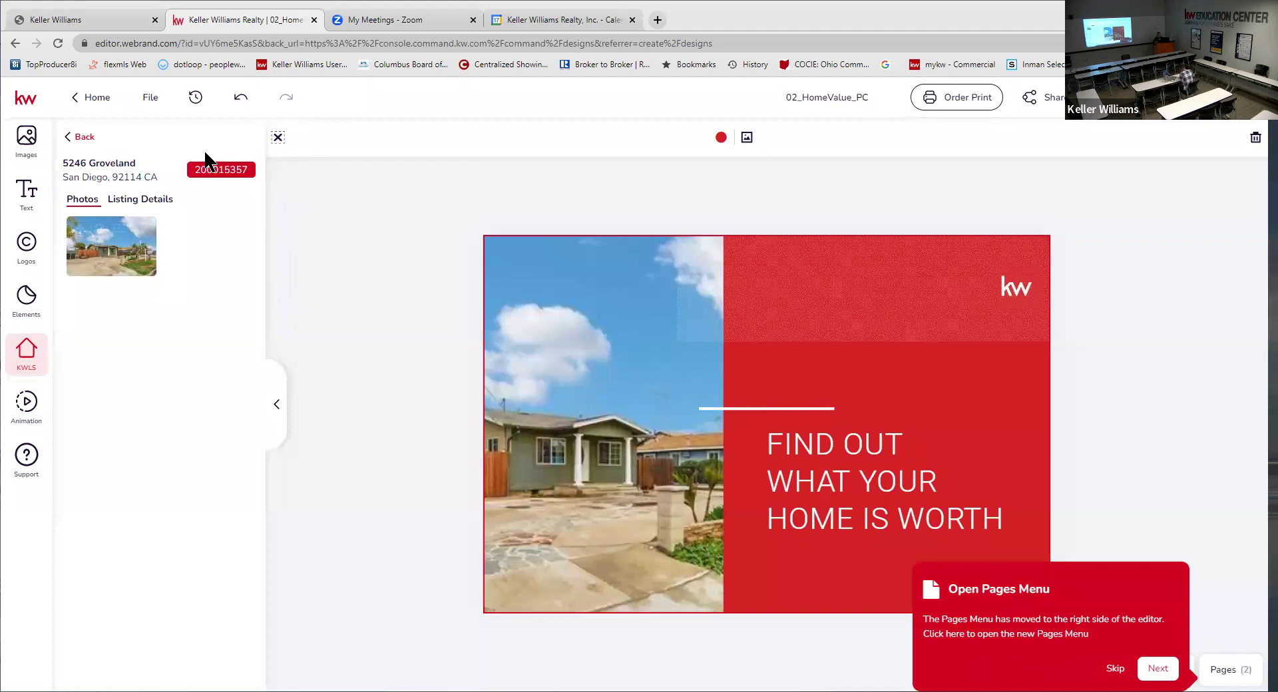
pyautogui.click(237, 96)
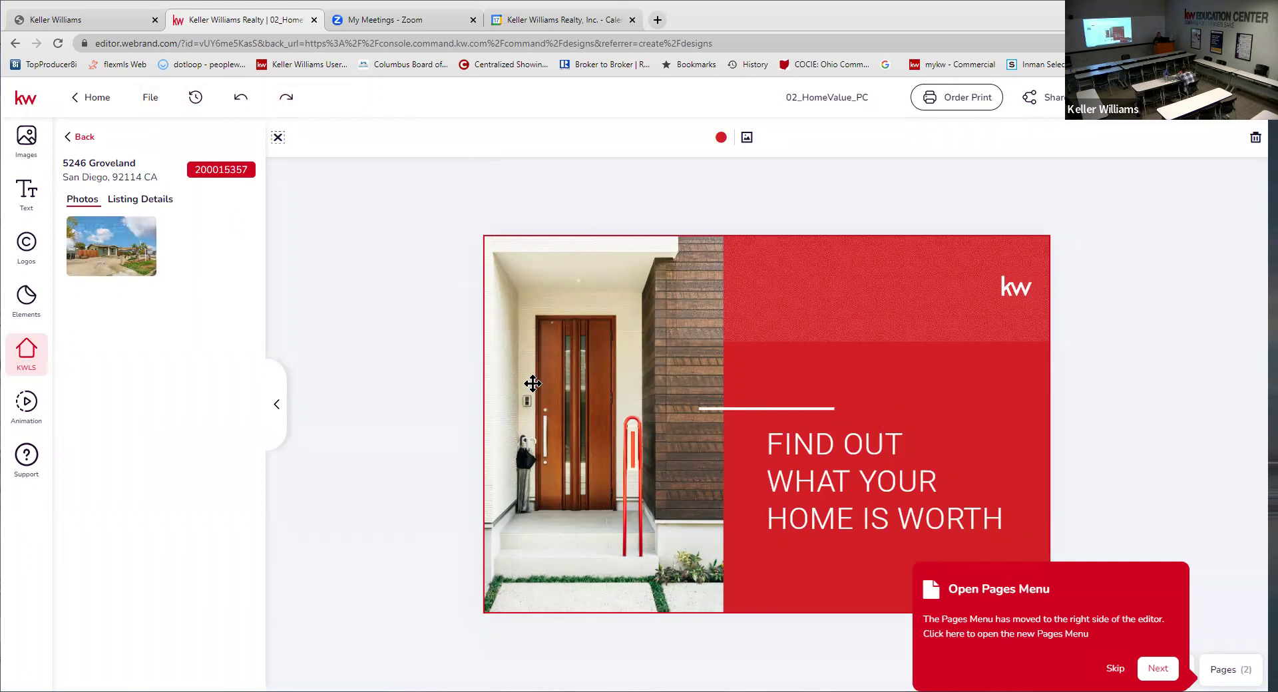
# - Show the Listing Details tab with $400,000 price, 1938 year built and 768 SF
pyautogui.click(140, 203)
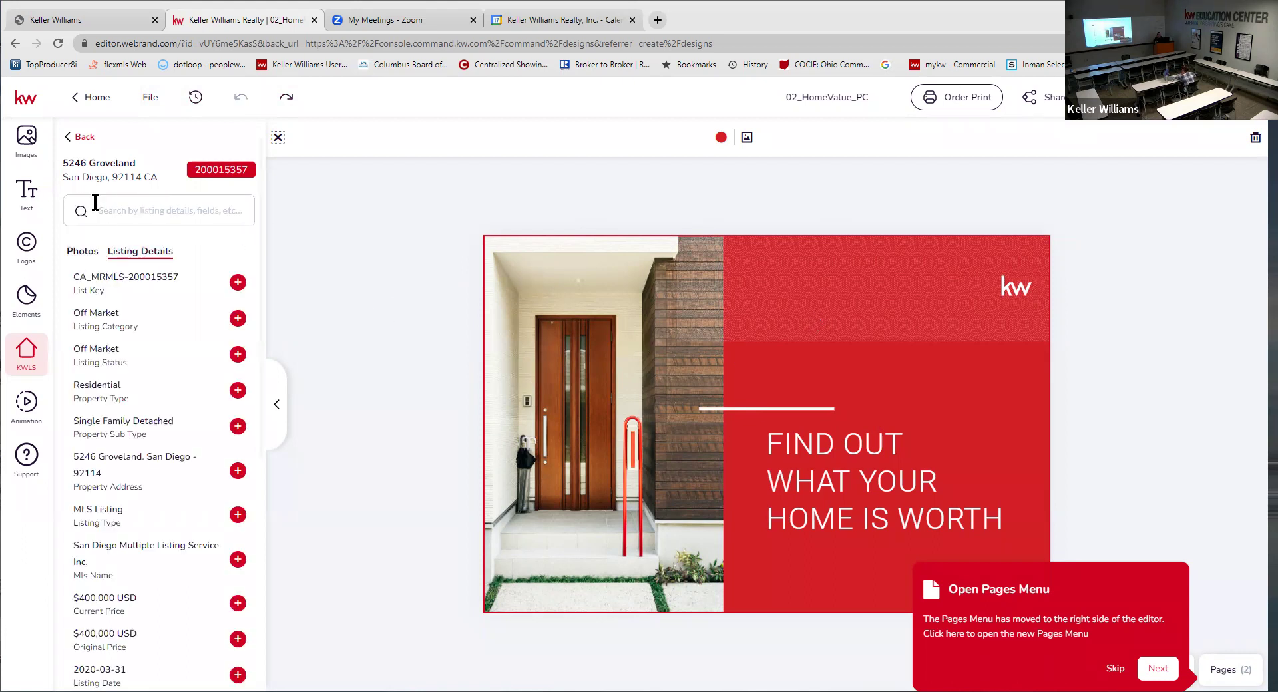
pyautogui.scroll(-5, 153, 399)
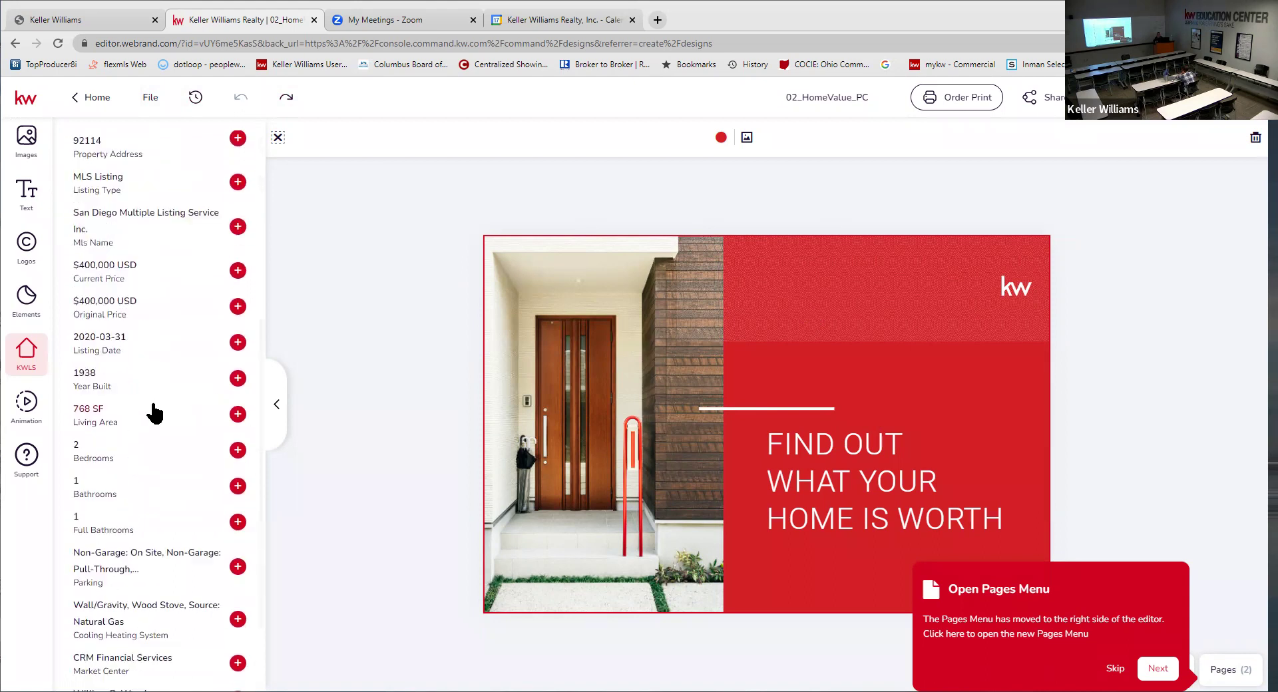
pyautogui.scroll(5, 144, 446)
pyautogui.scroll(-2, 170, 430)
pyautogui.scroll(-3, 171, 430)
pyautogui.scroll(5, 134, 399)
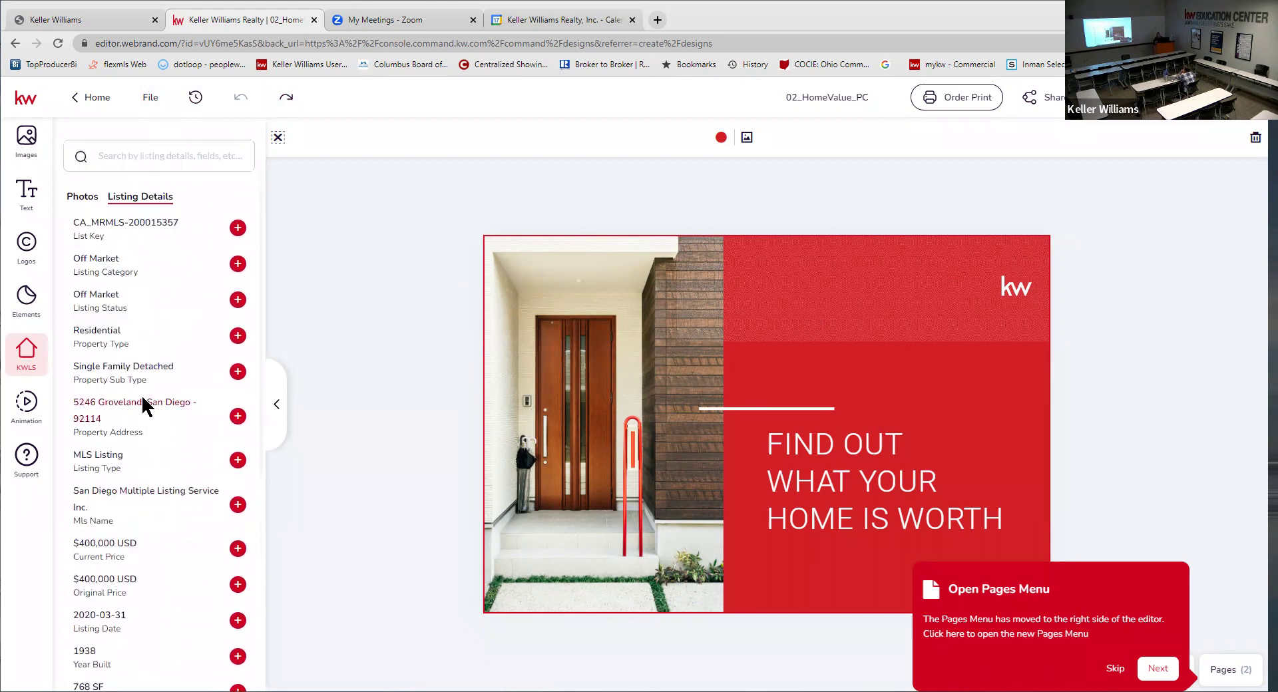
pyautogui.scroll(-3, 141, 394)
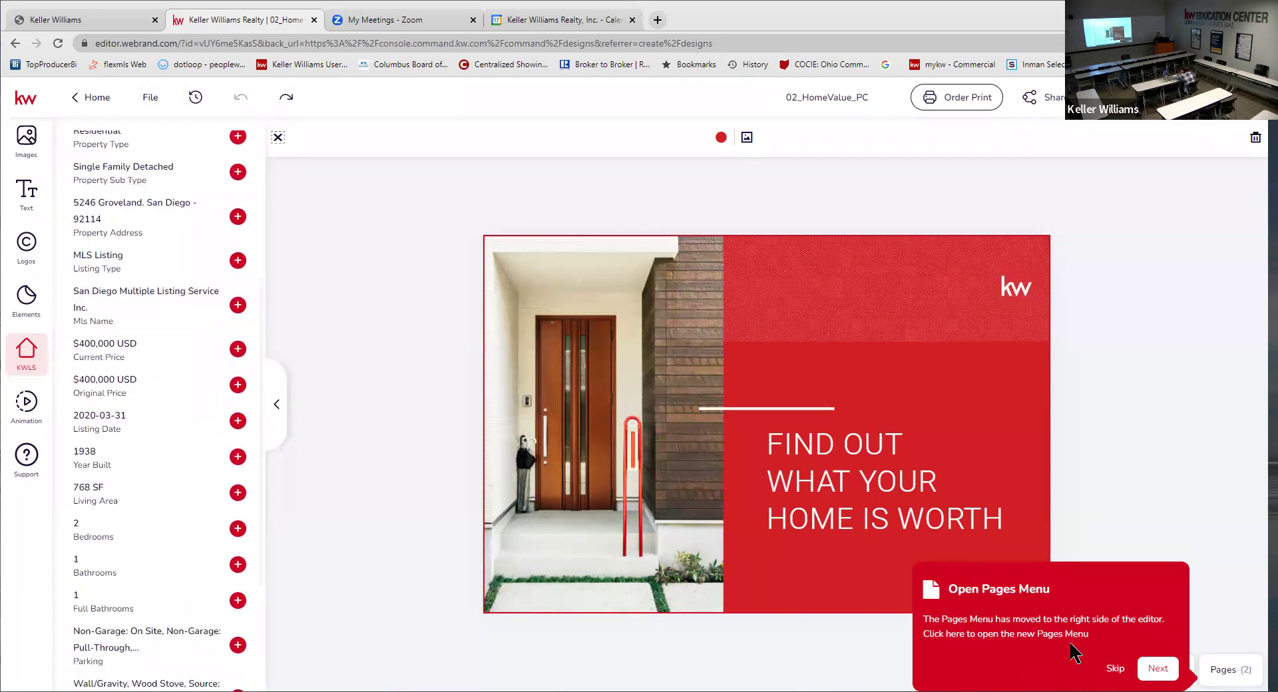
# - Skip the Open Pages Menu tip and select the FIND OUT WHAT YOUR HOME IS WORTH headline
pyautogui.click(1117, 668)
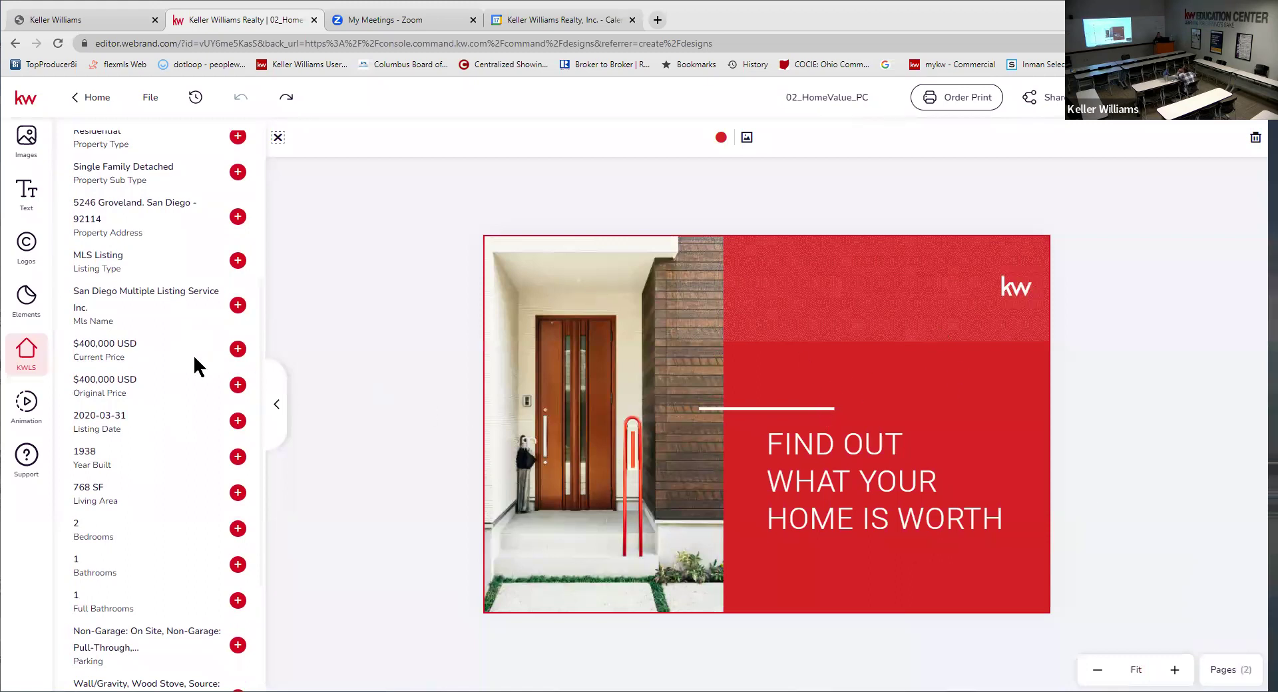
pyautogui.scroll(1, 126, 273)
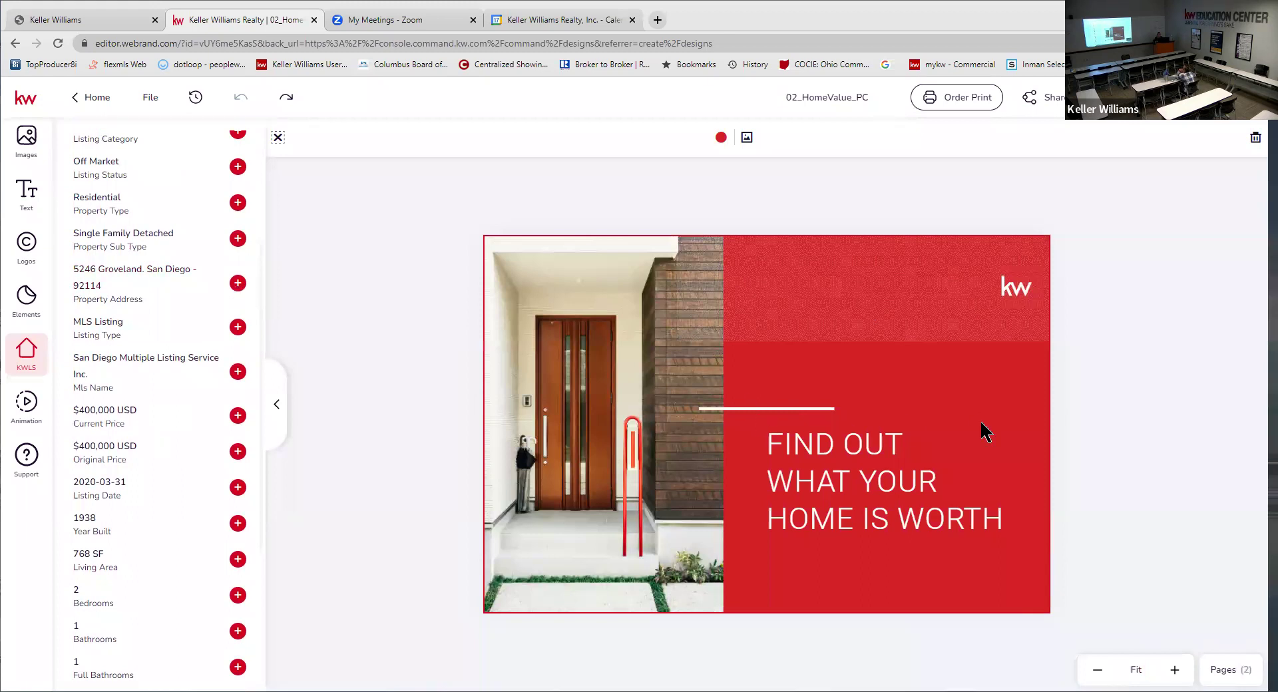
pyautogui.click(900, 493)
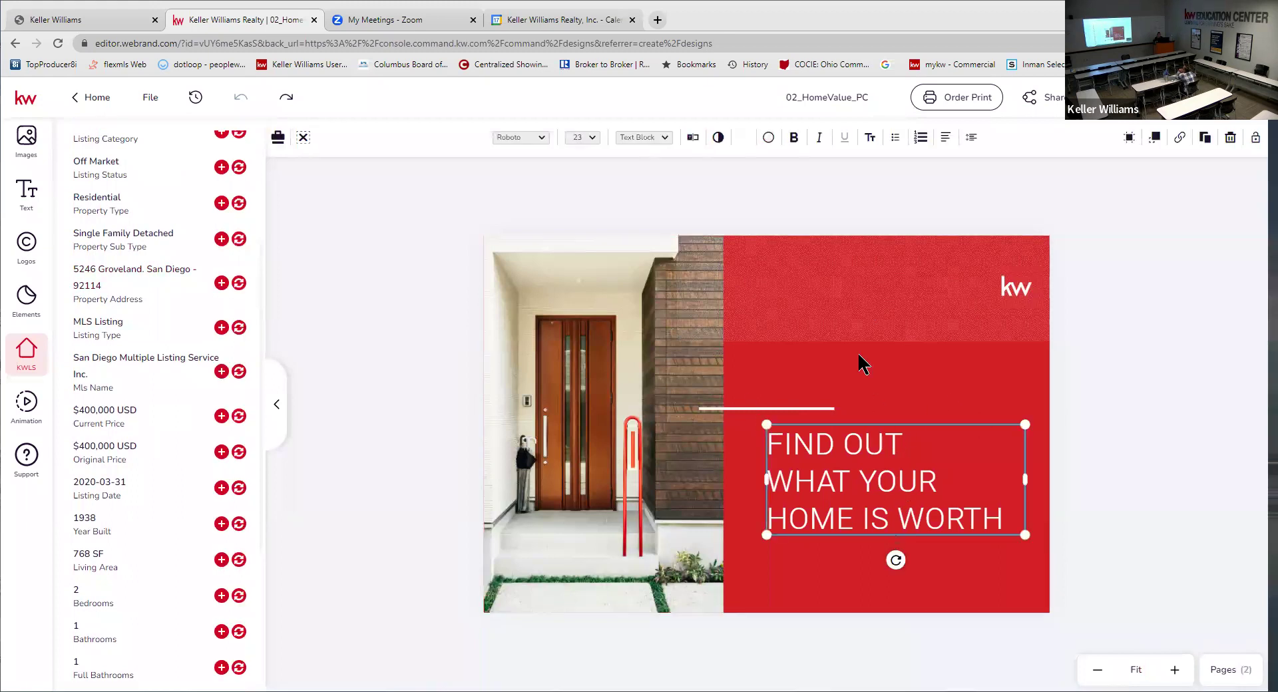
# - Add the listing's Property Address to the front, then delete it again
pyautogui.click(863, 365)
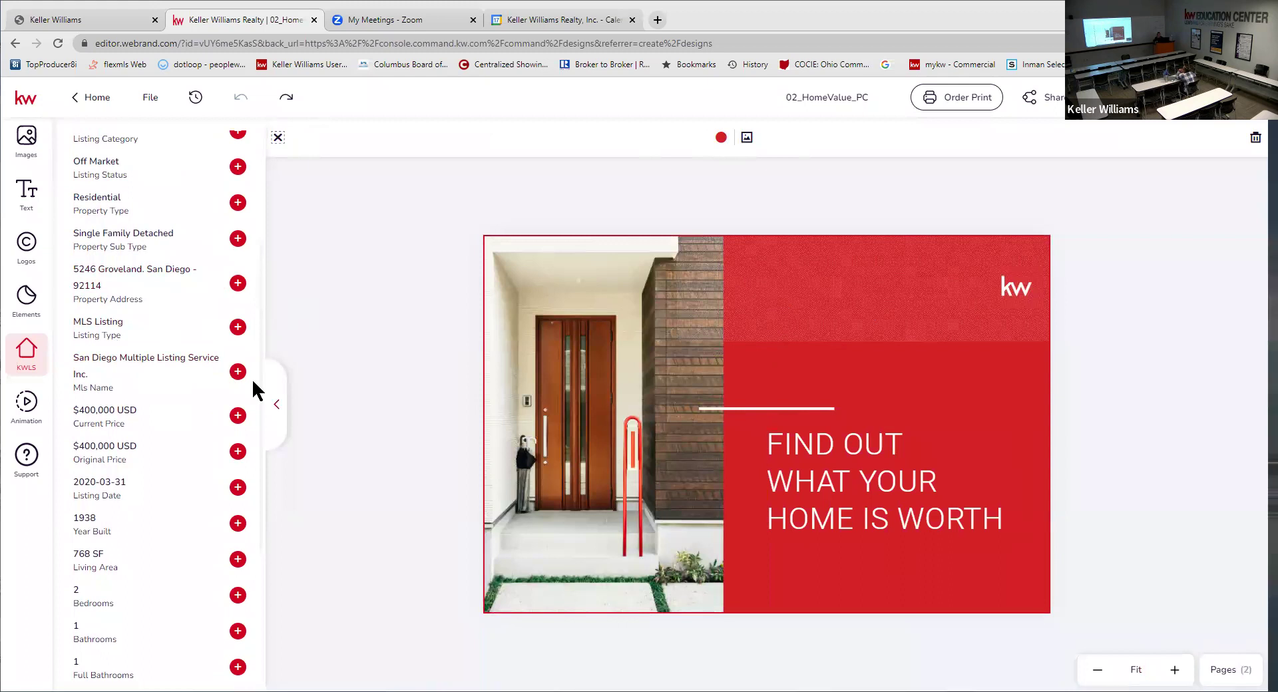
pyautogui.click(238, 283)
pyautogui.moveTo(782, 467); pyautogui.dragTo(917, 364)
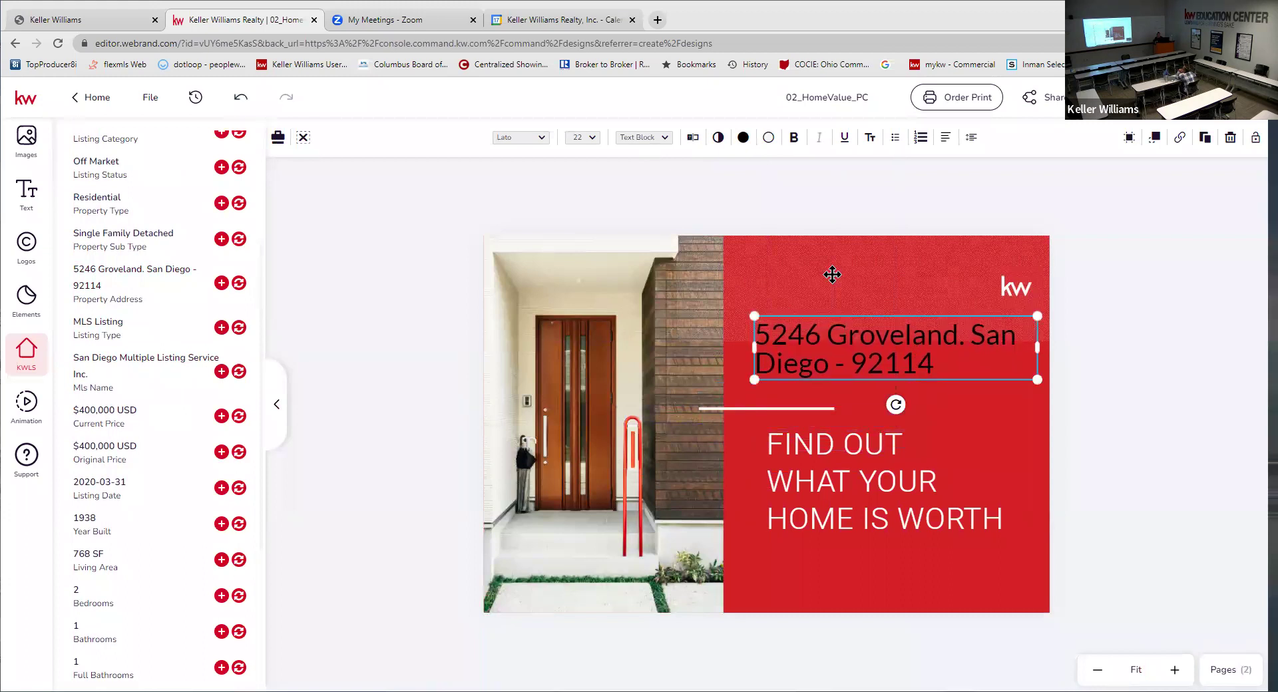
pyautogui.press('Delete')
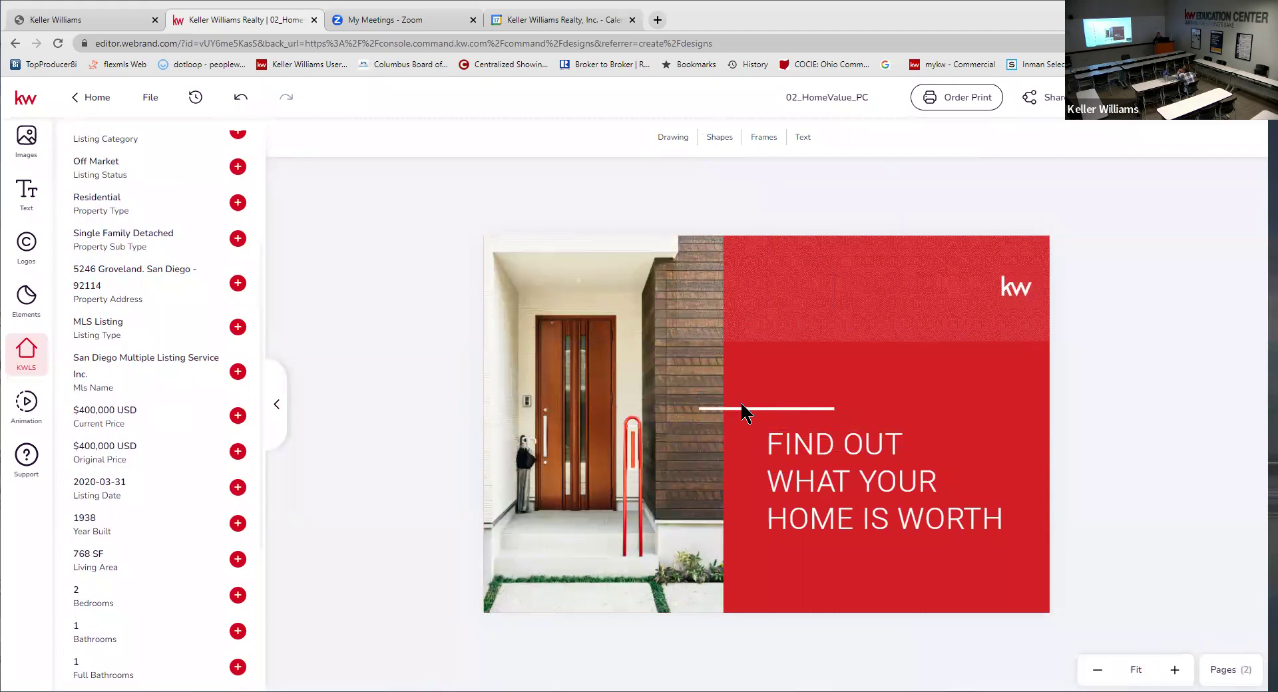
# - Move the white accent line right to sit above the headline's left edge
pyautogui.moveTo(743, 408); pyautogui.dragTo(811, 407)
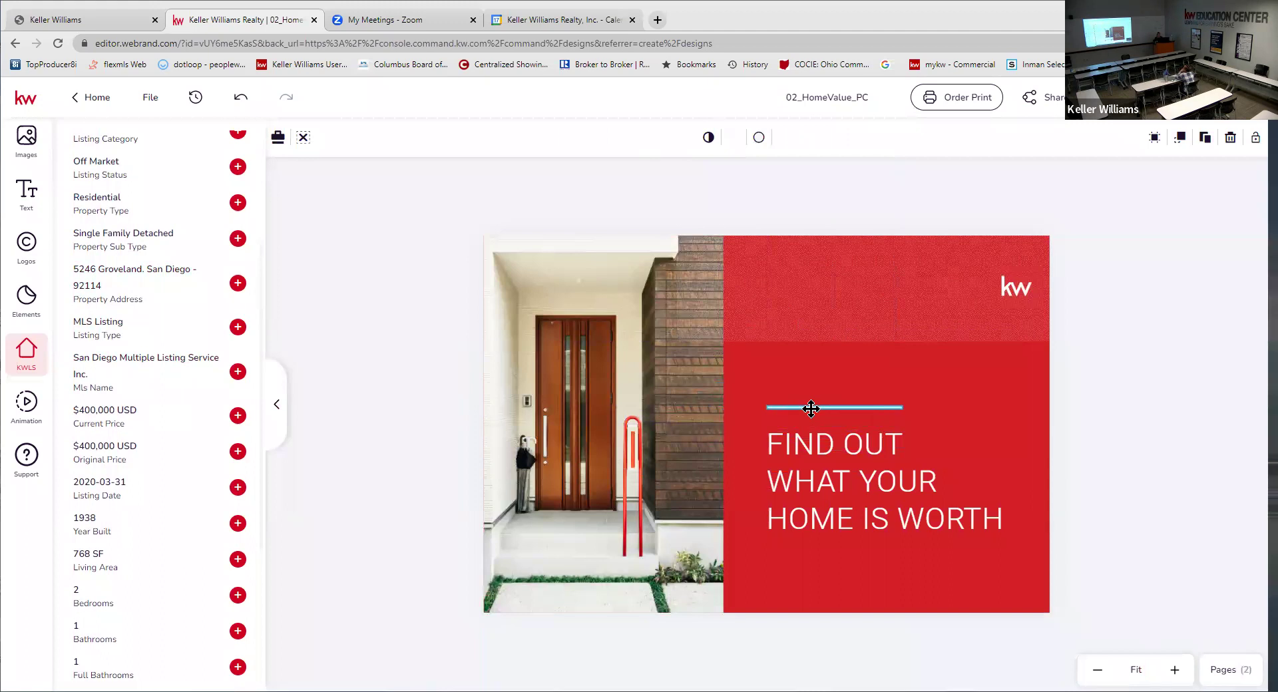
pyautogui.click(1107, 362)
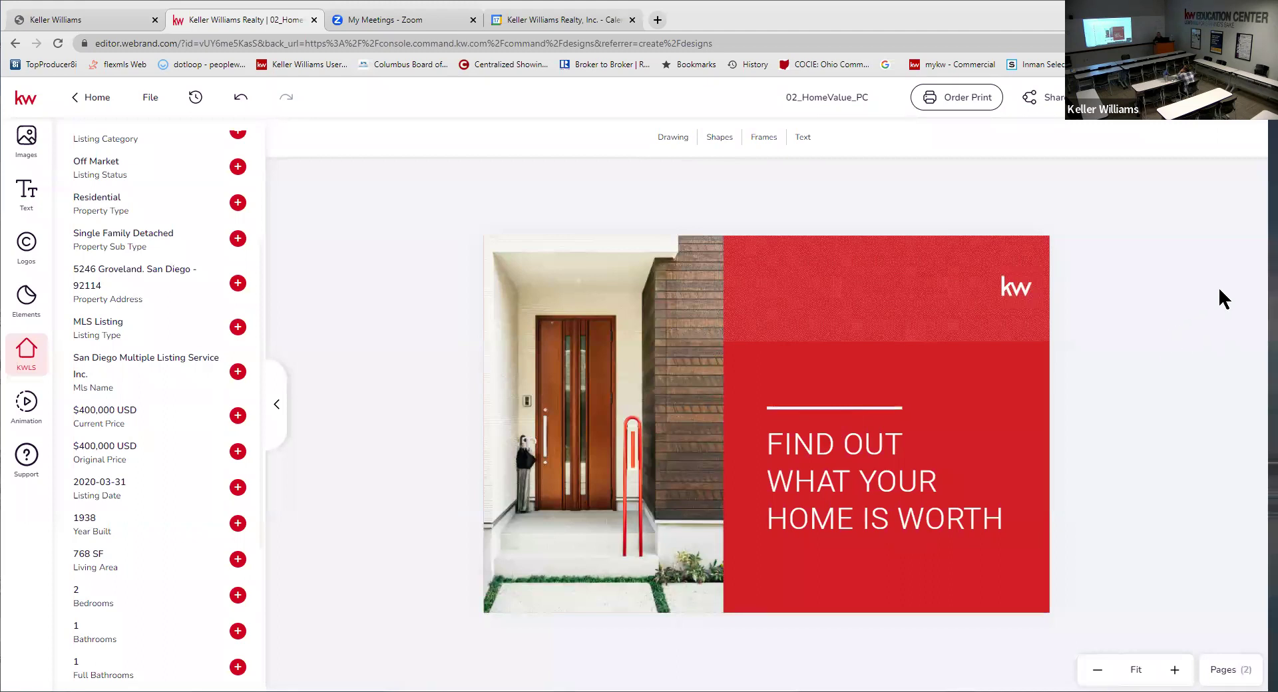
pyautogui.click(614, 337)
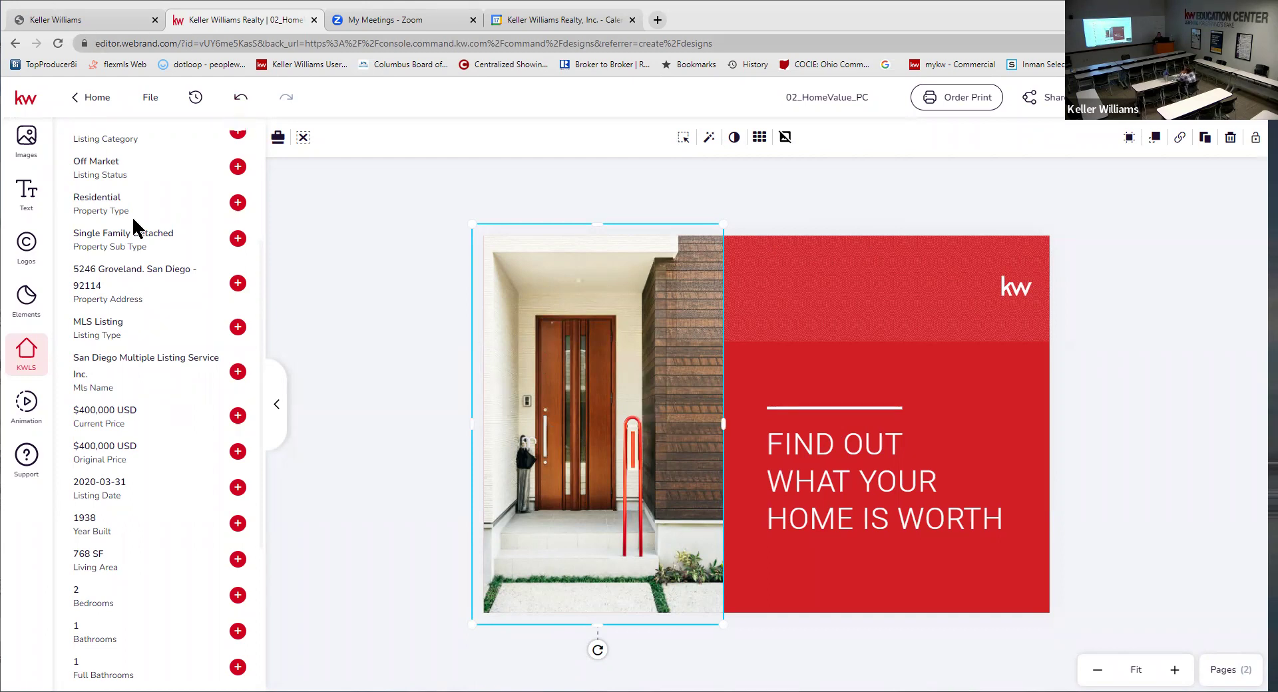
# - Browse Images > Workspace in the library and show the House Exteriors photo folder
pyautogui.scroll(3, 133, 250)
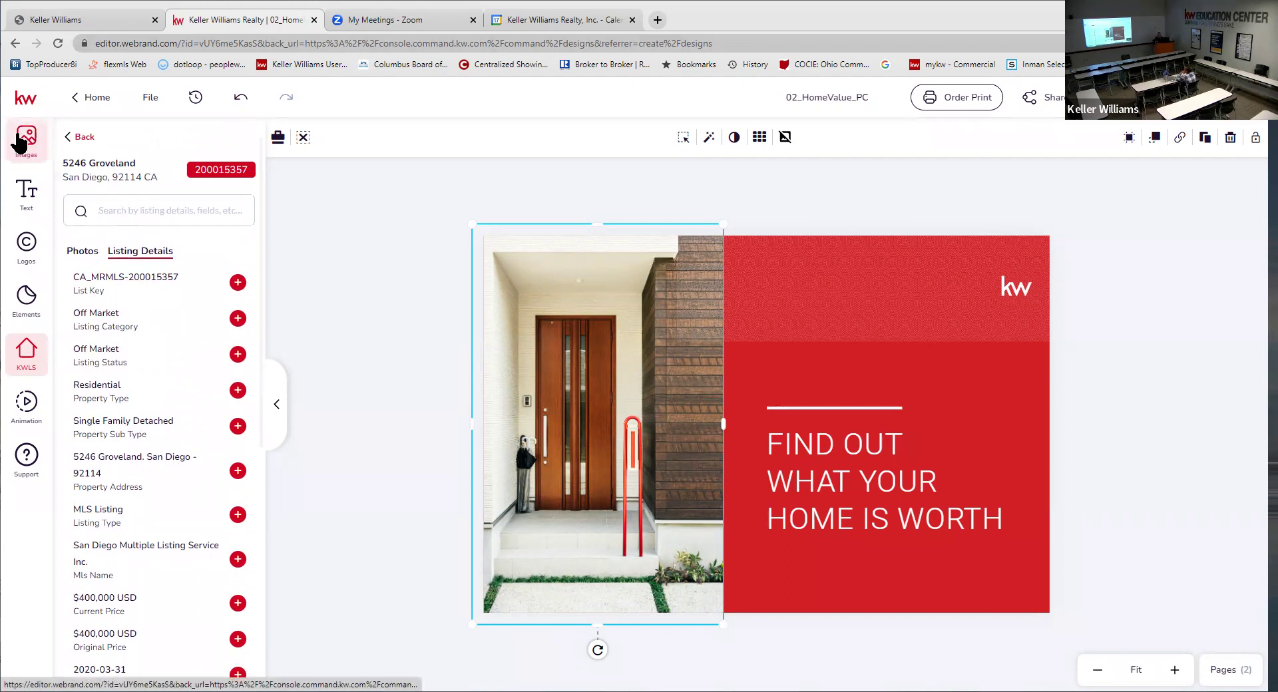
pyautogui.click(25, 144)
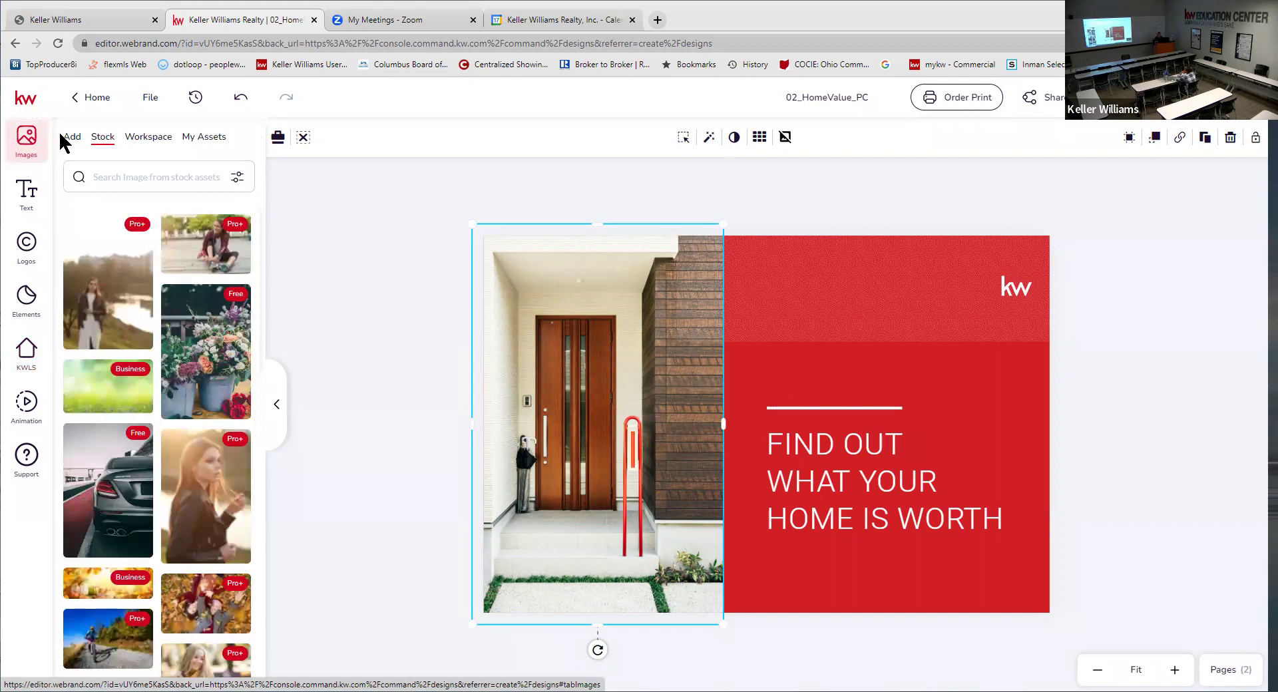
pyautogui.click(147, 142)
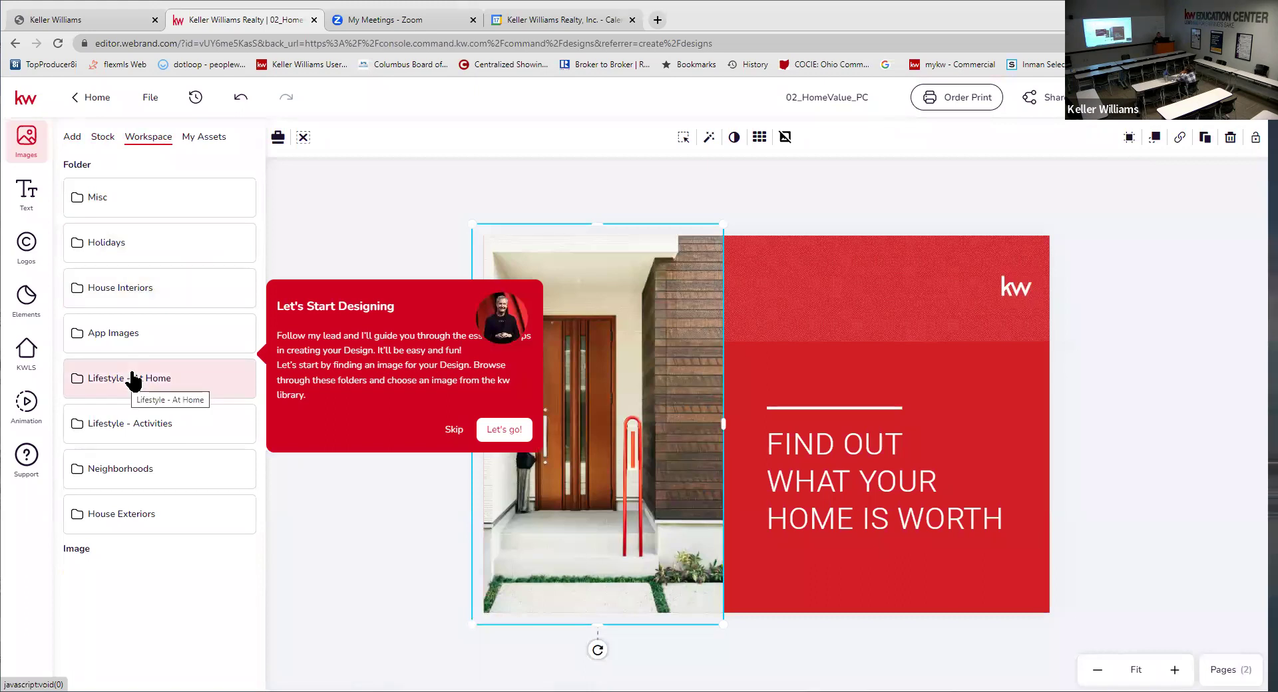
pyautogui.click(454, 430)
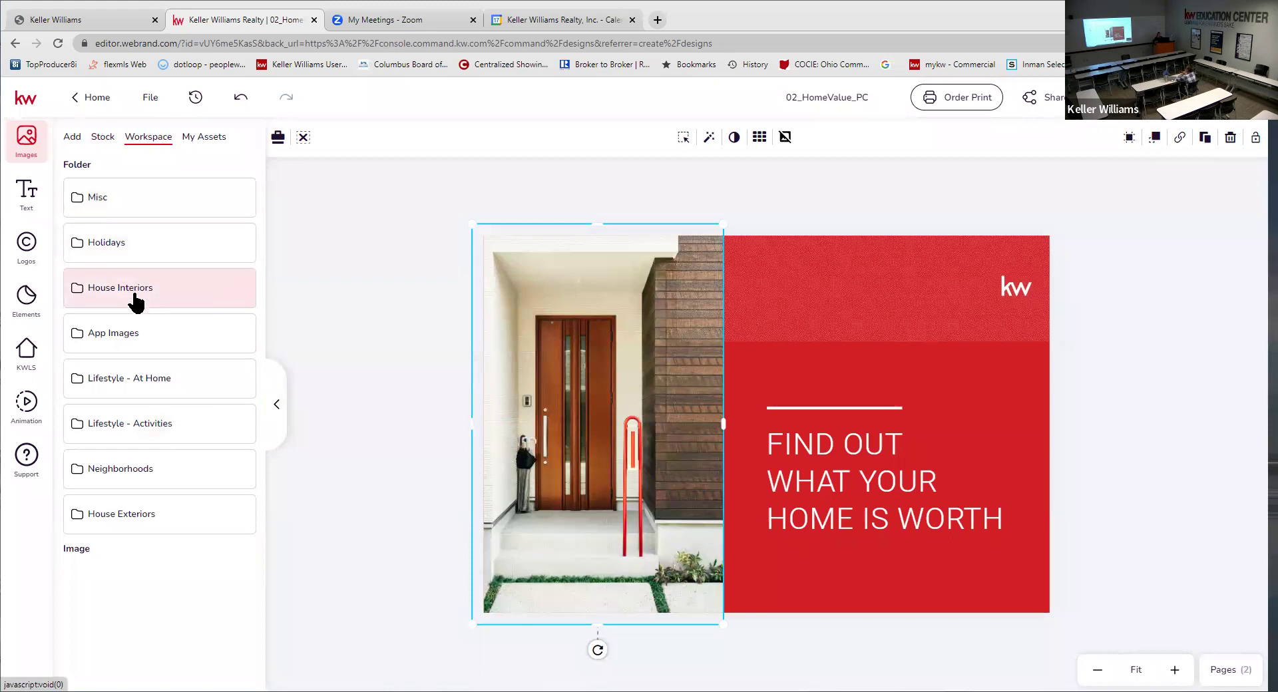
pyautogui.click(138, 519)
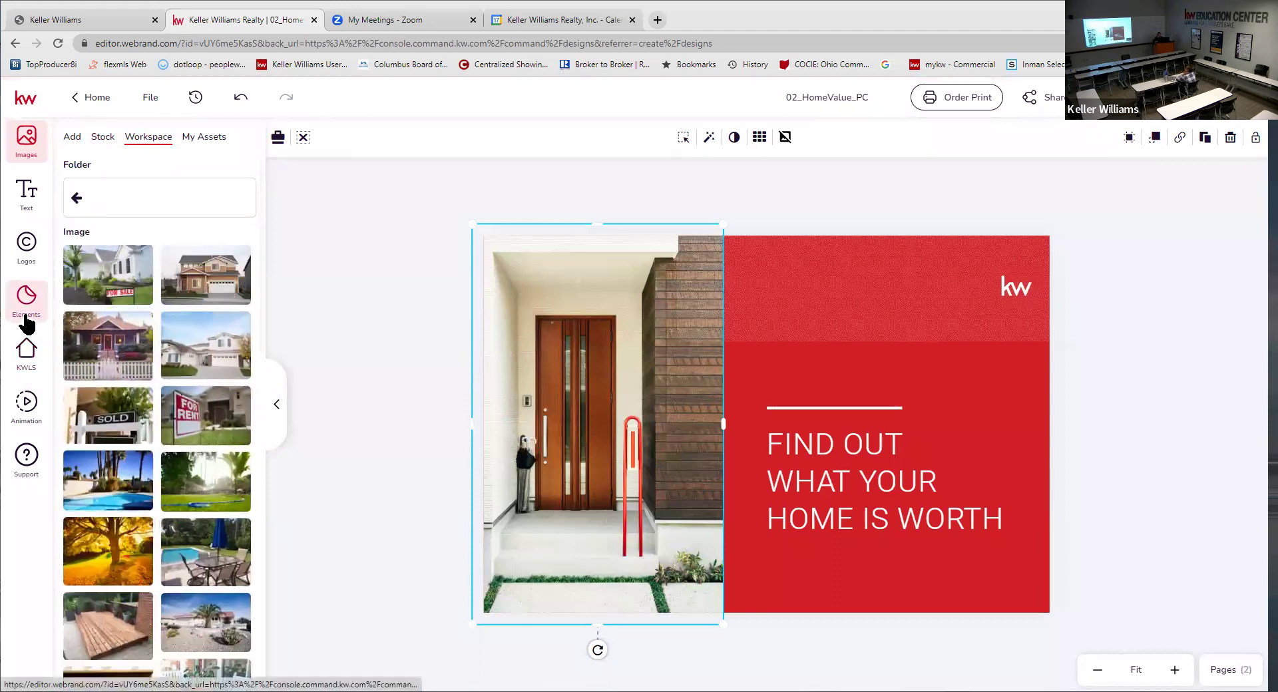
# - Replace the door photo with the For Sale house image and widen the photo area right
pyautogui.moveTo(98, 268)
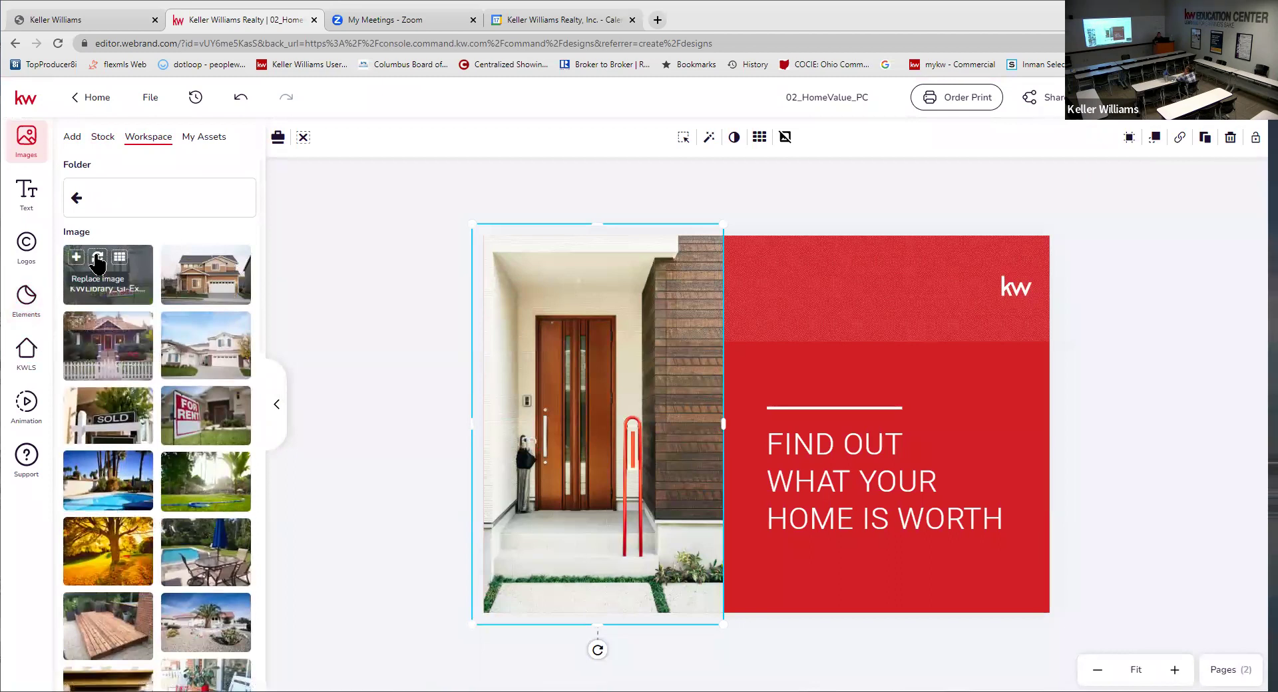
pyautogui.click(98, 263)
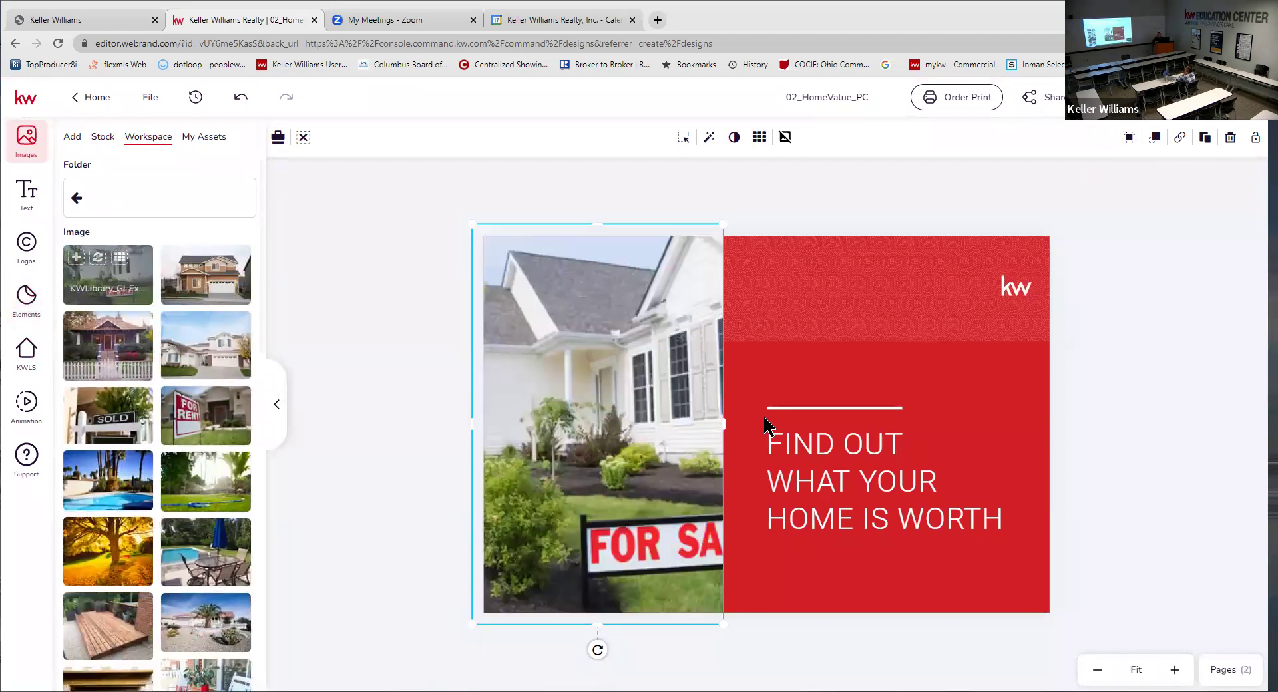
pyautogui.click(849, 357)
pyautogui.click(669, 411)
pyautogui.click(718, 390)
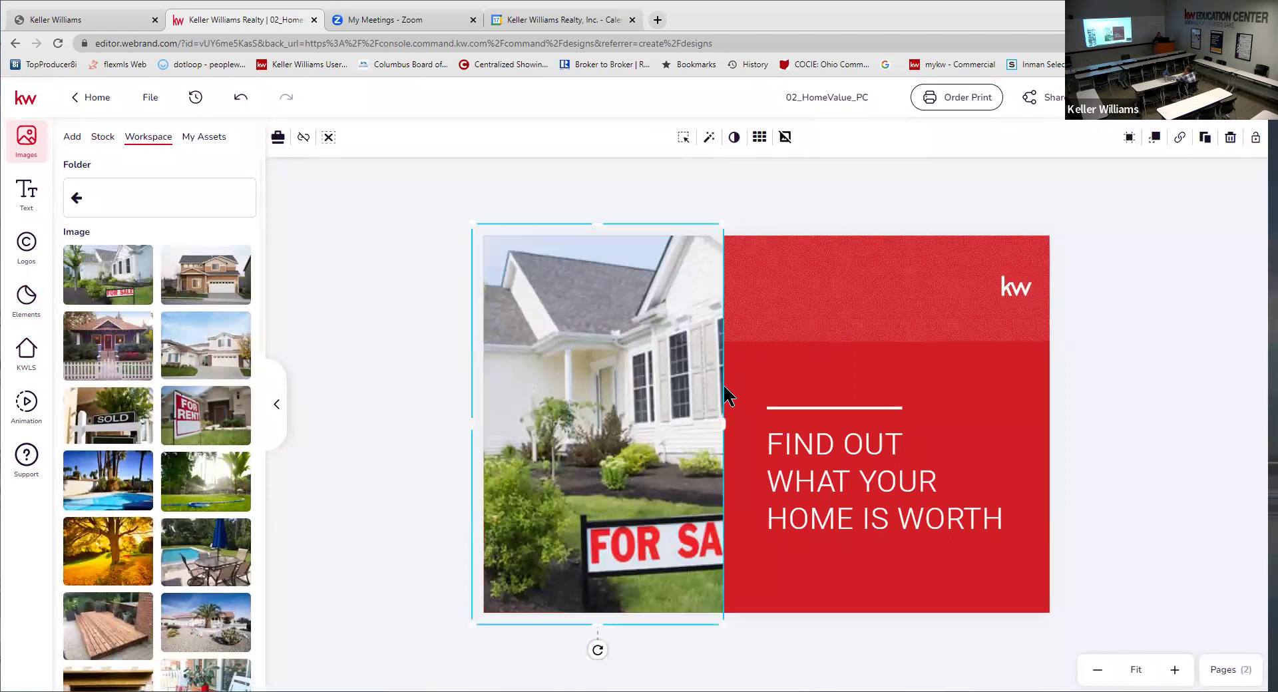
pyautogui.moveTo(731, 421); pyautogui.dragTo(752, 421)
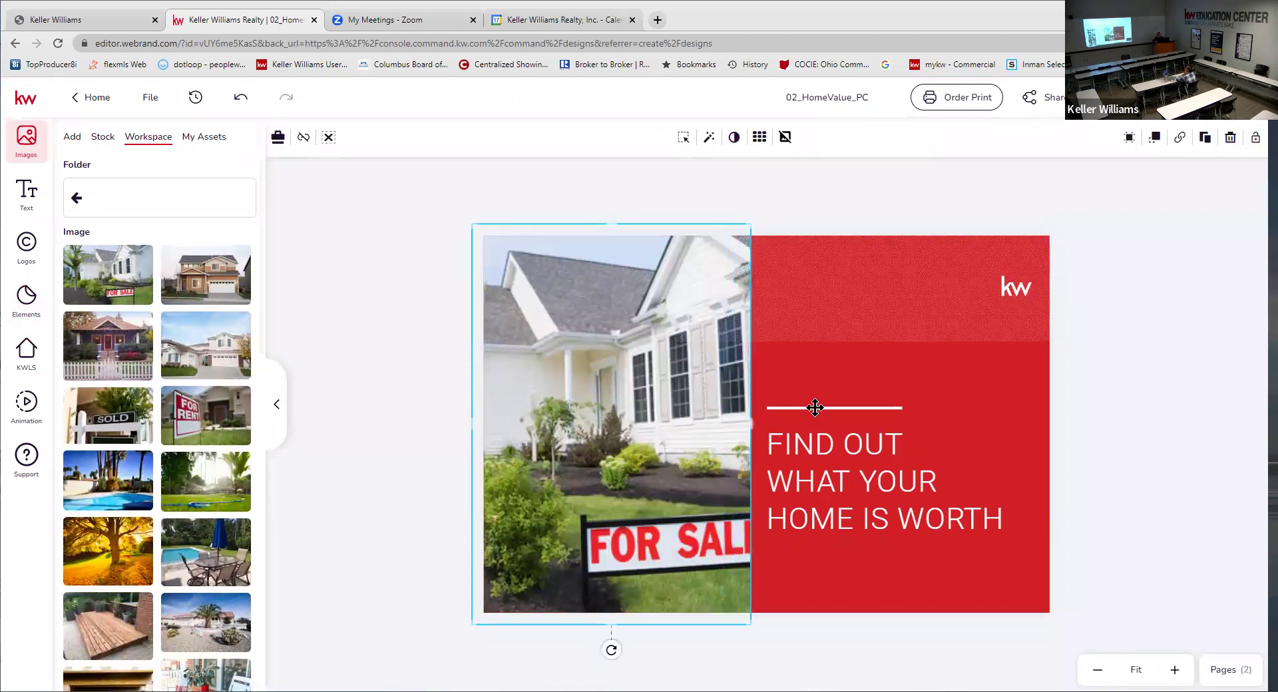
# - Shift the white line and headline right, lining the line up above the headline
pyautogui.moveTo(919, 399); pyautogui.dragTo(1022, 393)
pyautogui.moveTo(884, 517)
pyautogui.mouseDown()
pyautogui.moveTo(919, 506)
pyautogui.moveTo(891, 501)
pyautogui.mouseUp()
pyautogui.moveTo(916, 402); pyautogui.dragTo(846, 408)
# - Try the For Rent image in a wider frame, then undo that change
pyautogui.click(666, 404)
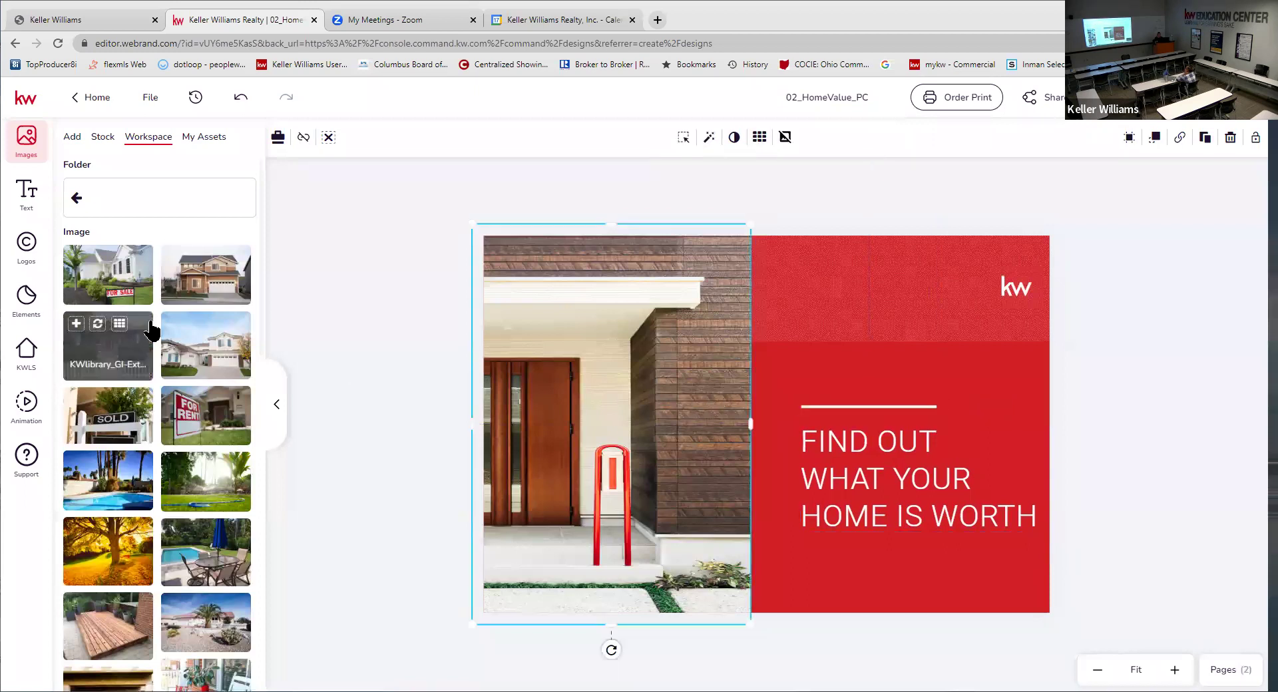
pyautogui.click(196, 398)
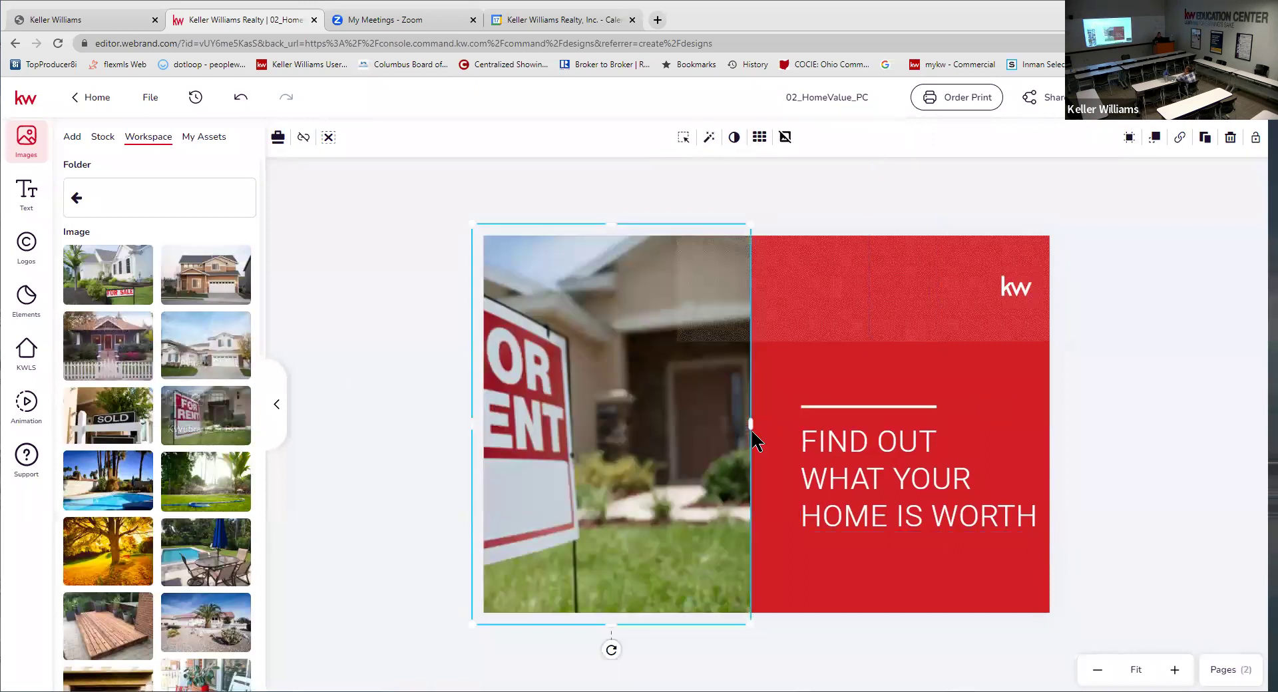
pyautogui.moveTo(750, 423); pyautogui.dragTo(798, 422)
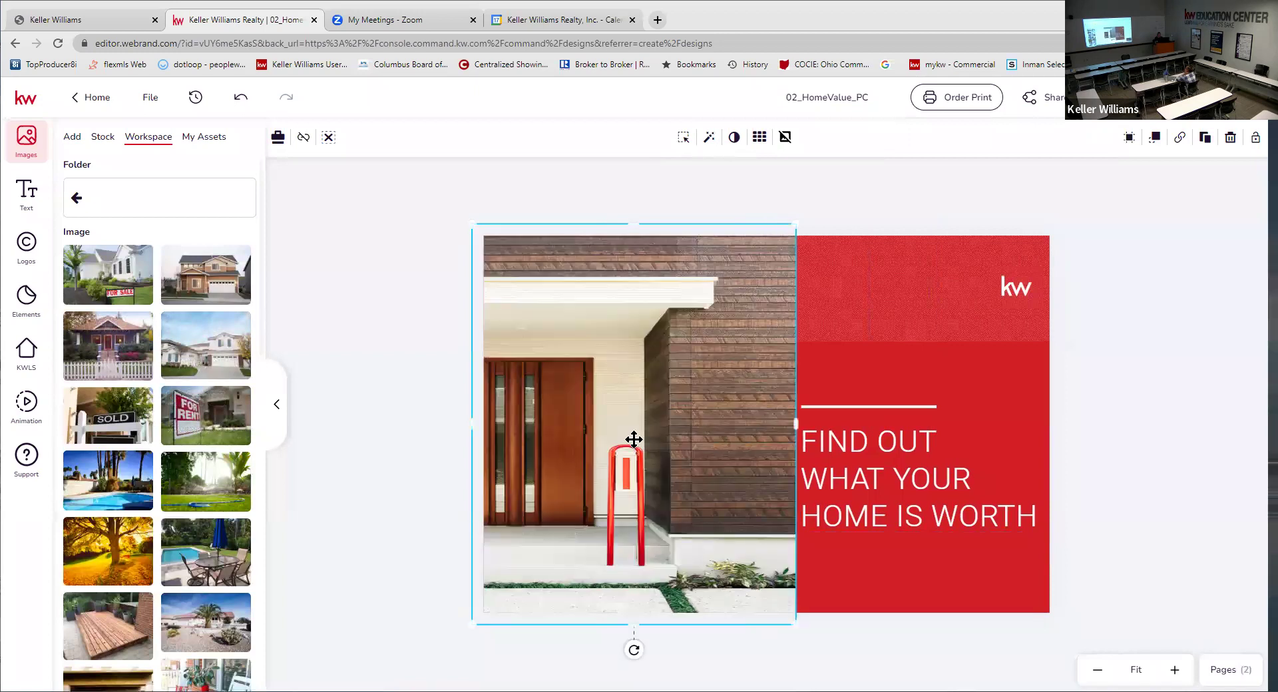
pyautogui.click(241, 99)
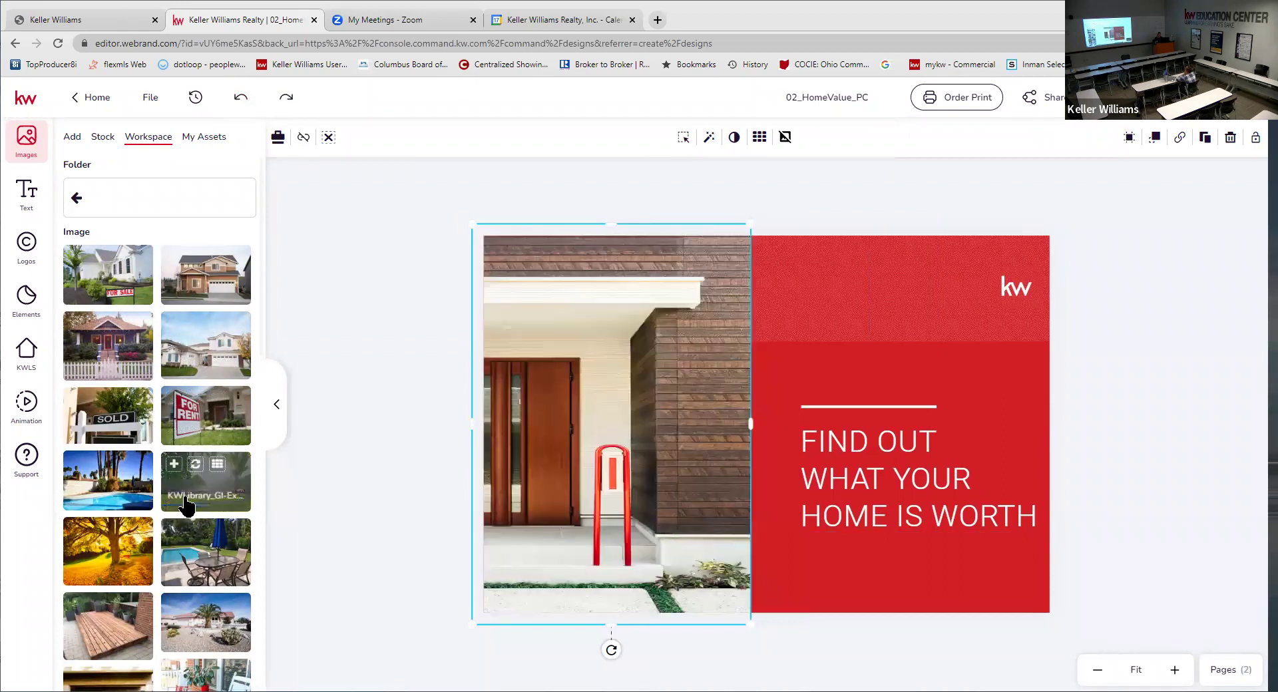
# - Replace the photo with the white front-door house image and show the Pages list
pyautogui.scroll(-10, 187, 507)
pyautogui.scroll(-3, 183, 520)
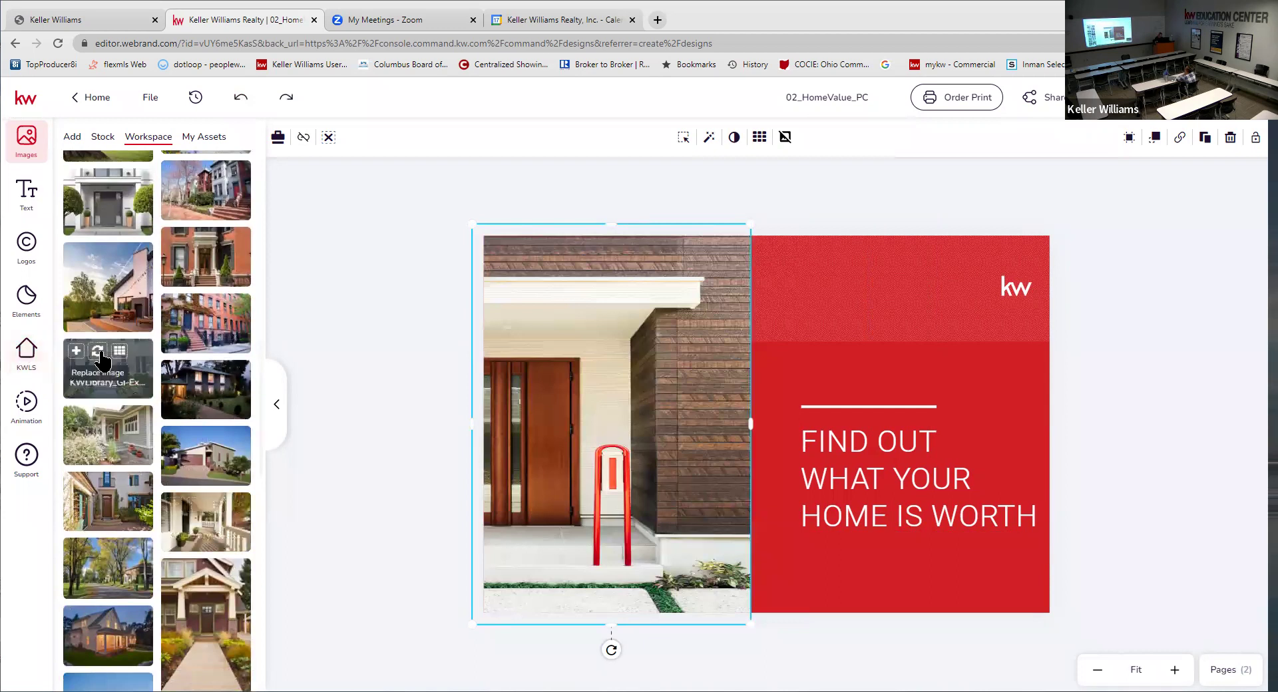
pyautogui.click(98, 353)
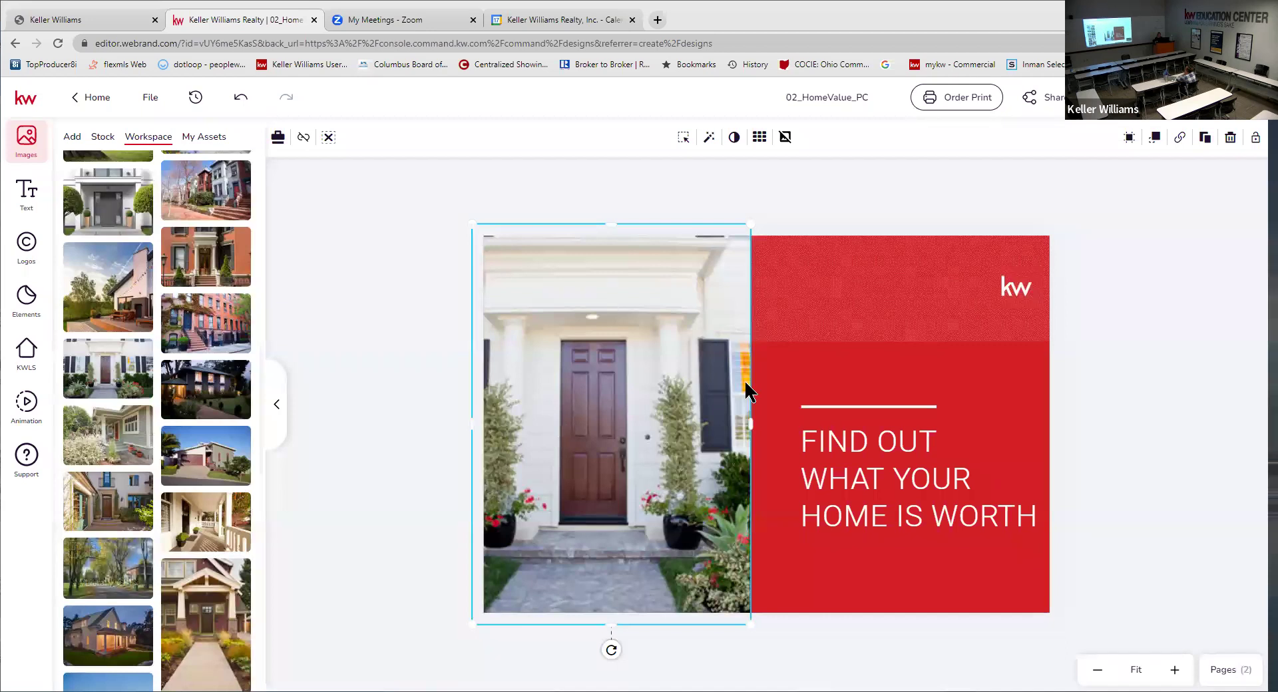
pyautogui.click(1012, 332)
pyautogui.click(1157, 341)
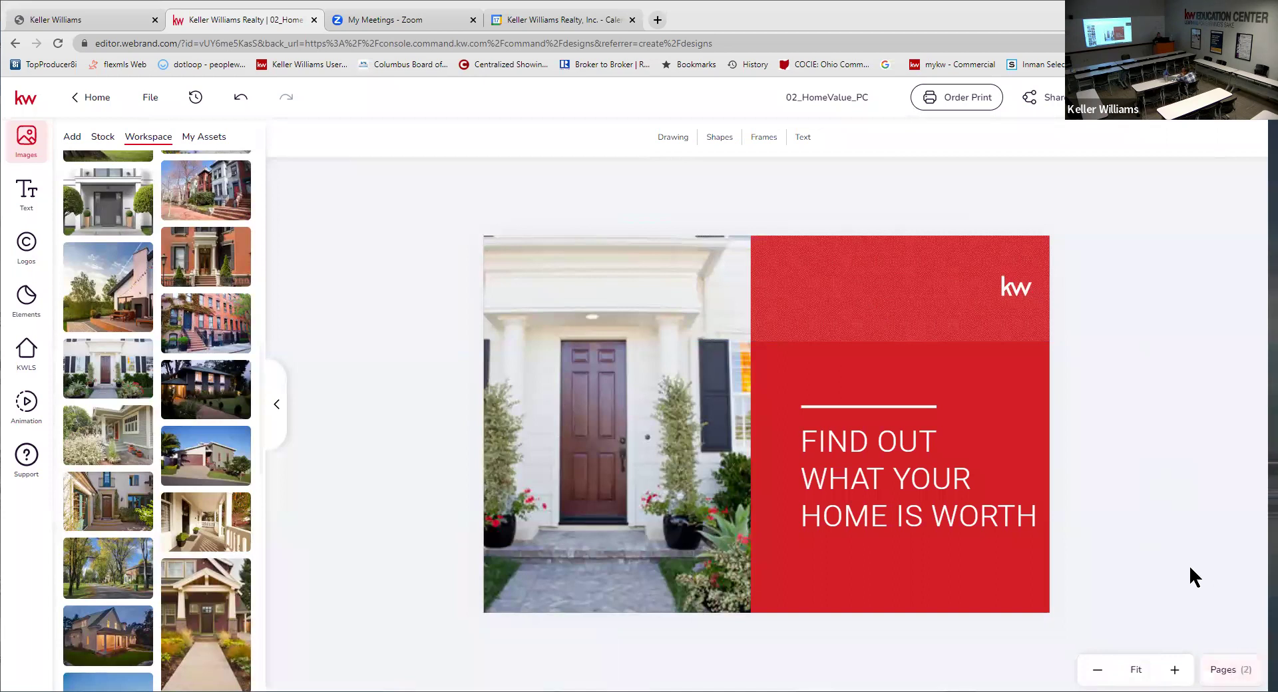
pyautogui.click(1223, 671)
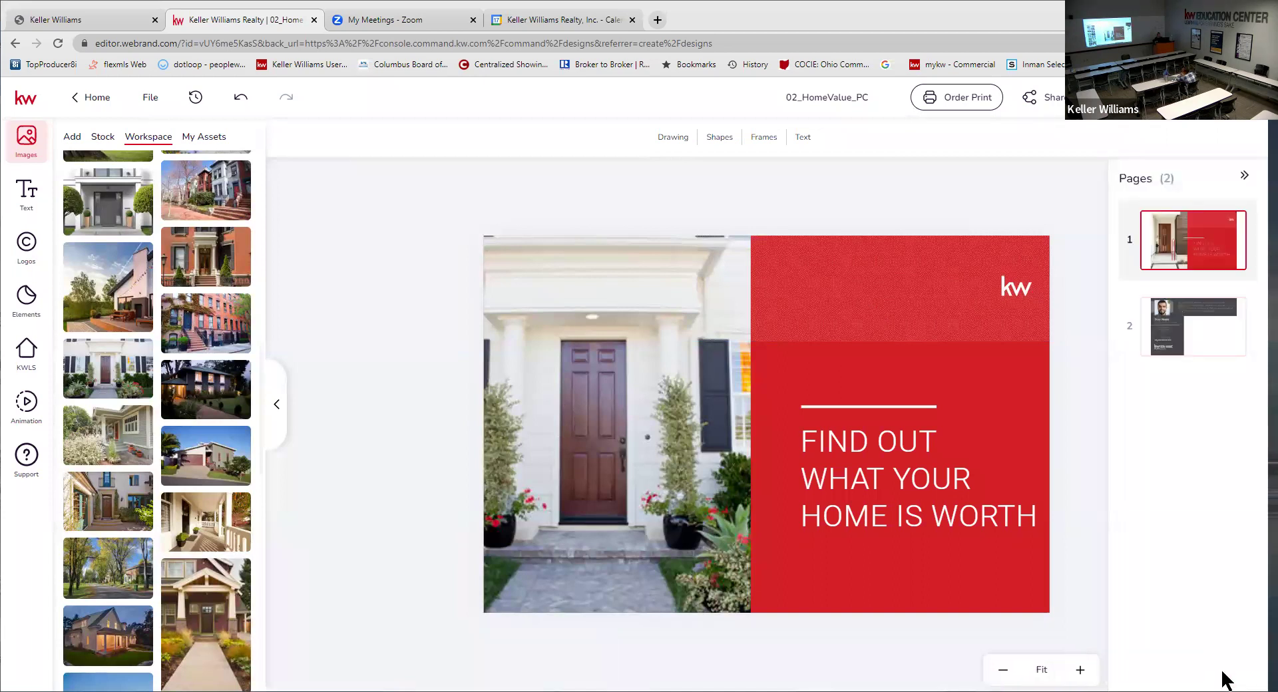
# - Switch to page 2, the postcard back with the agent details
pyautogui.click(1212, 337)
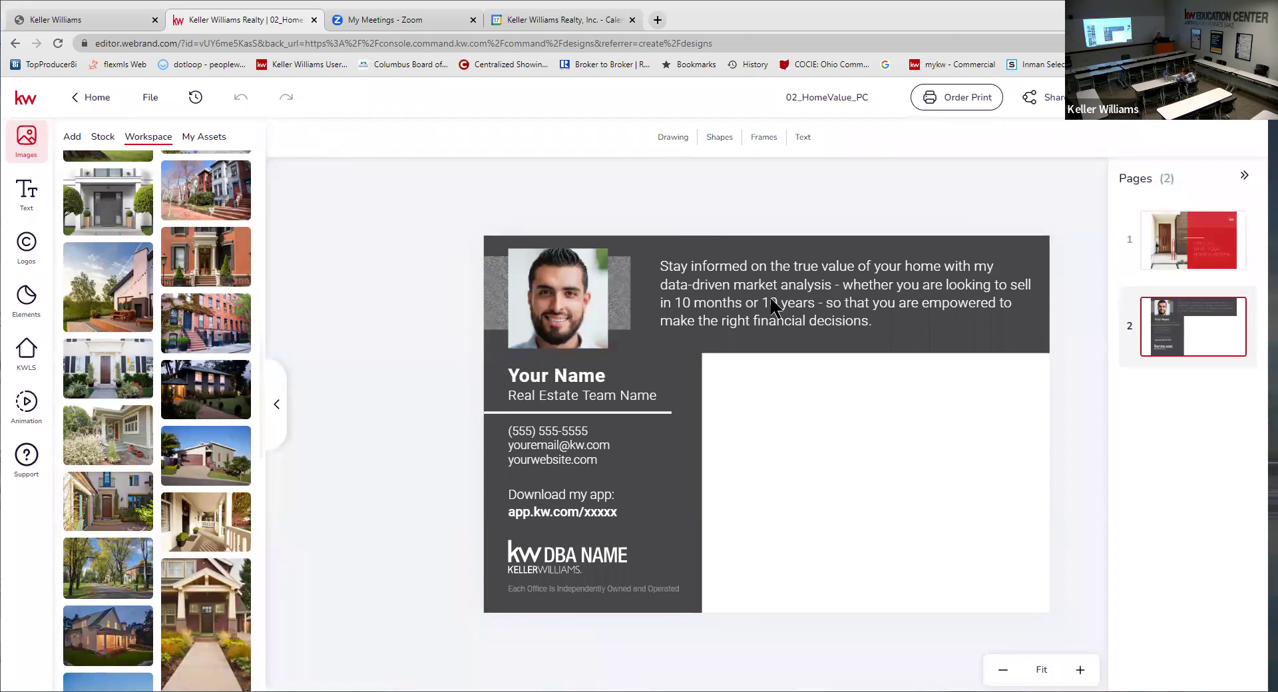
# - Select the back's market-analysis paragraph and open it in the Typewriter full-text editor
pyautogui.click(774, 307)
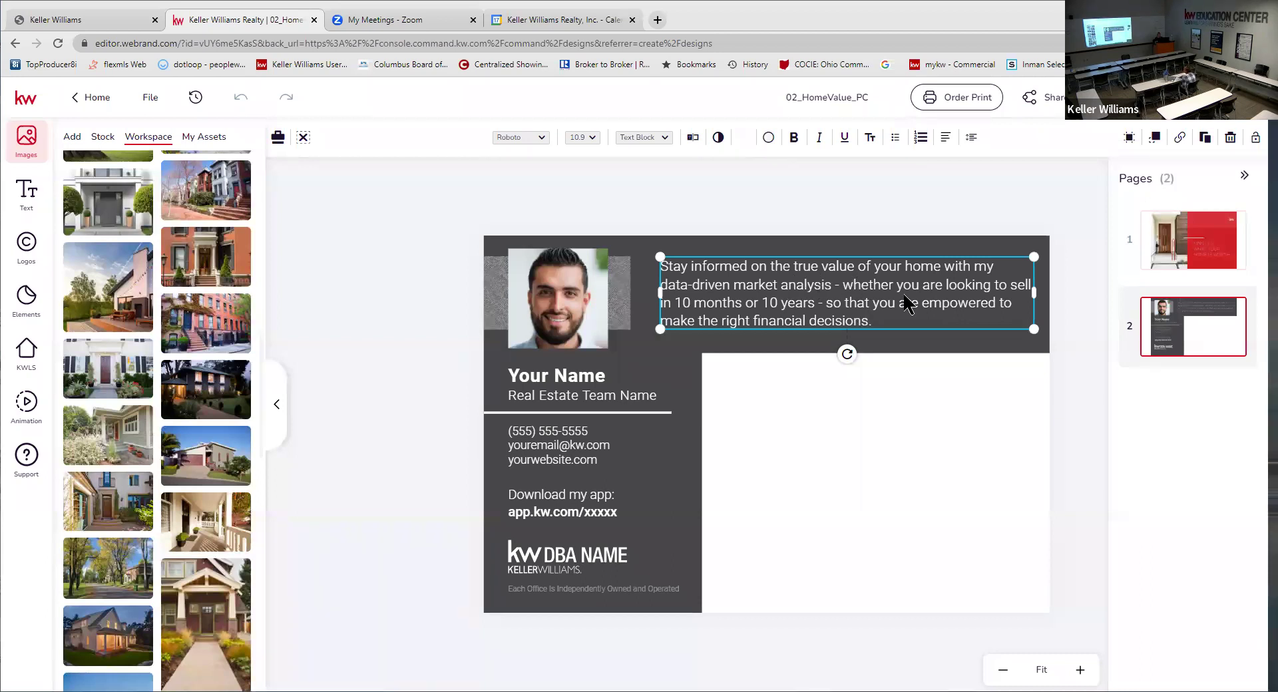
pyautogui.click(1244, 176)
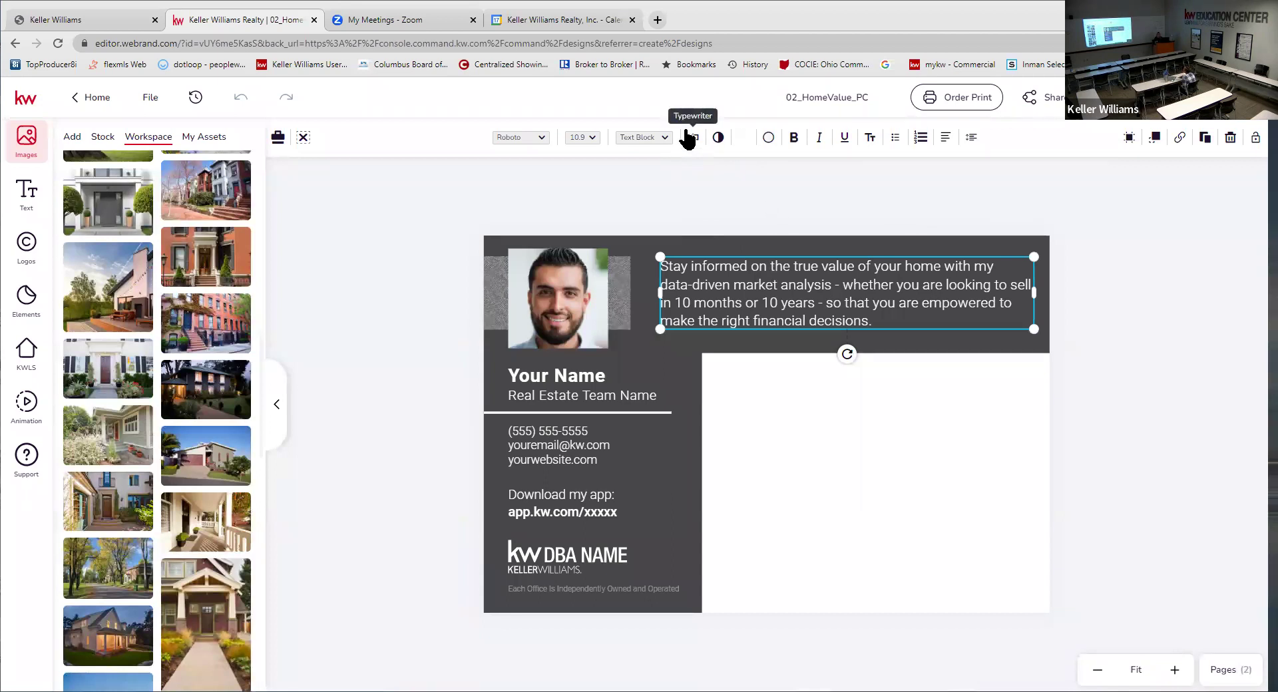
pyautogui.click(691, 138)
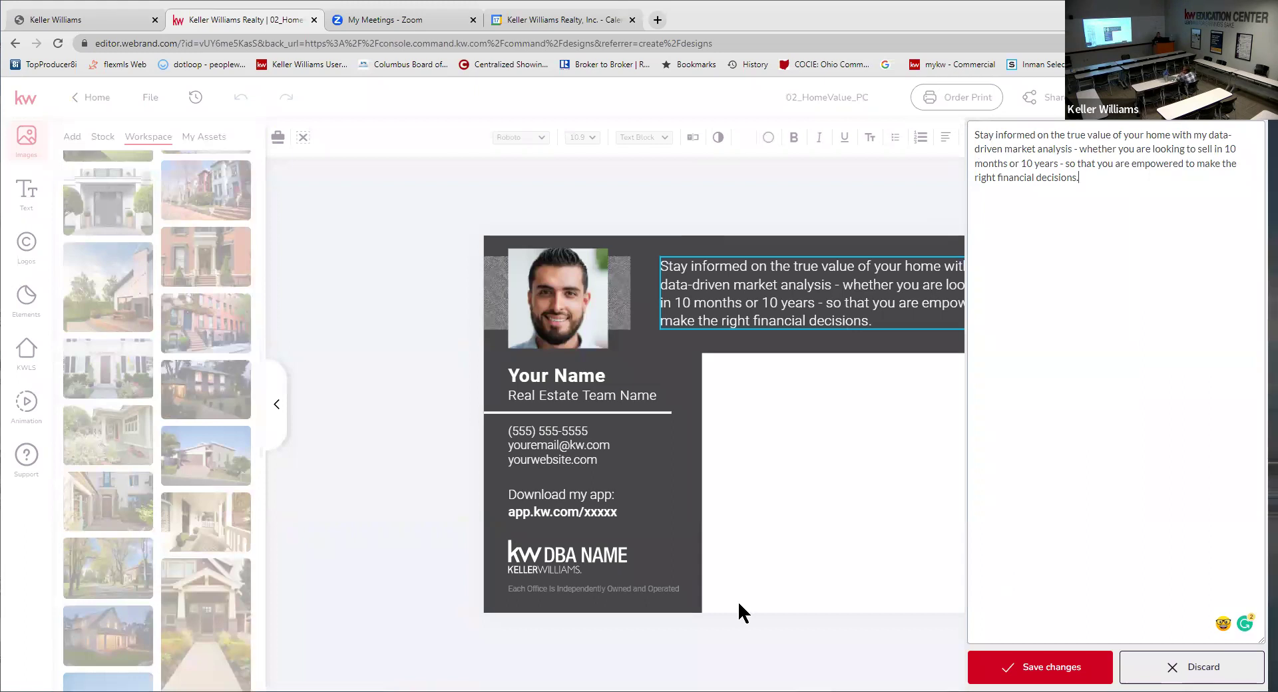
# - Close the editor and select the word 'whether' inline in the market-analysis paragraph
pyautogui.click(1191, 667)
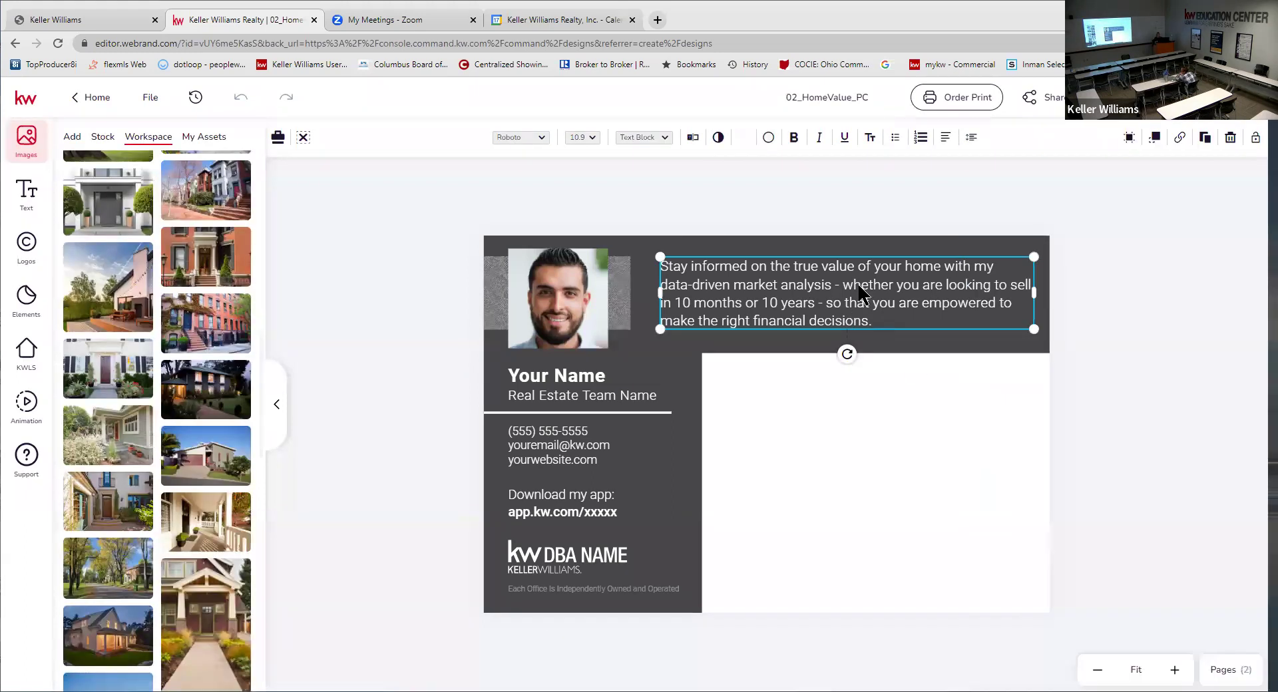
pyautogui.doubleClick(860, 287)
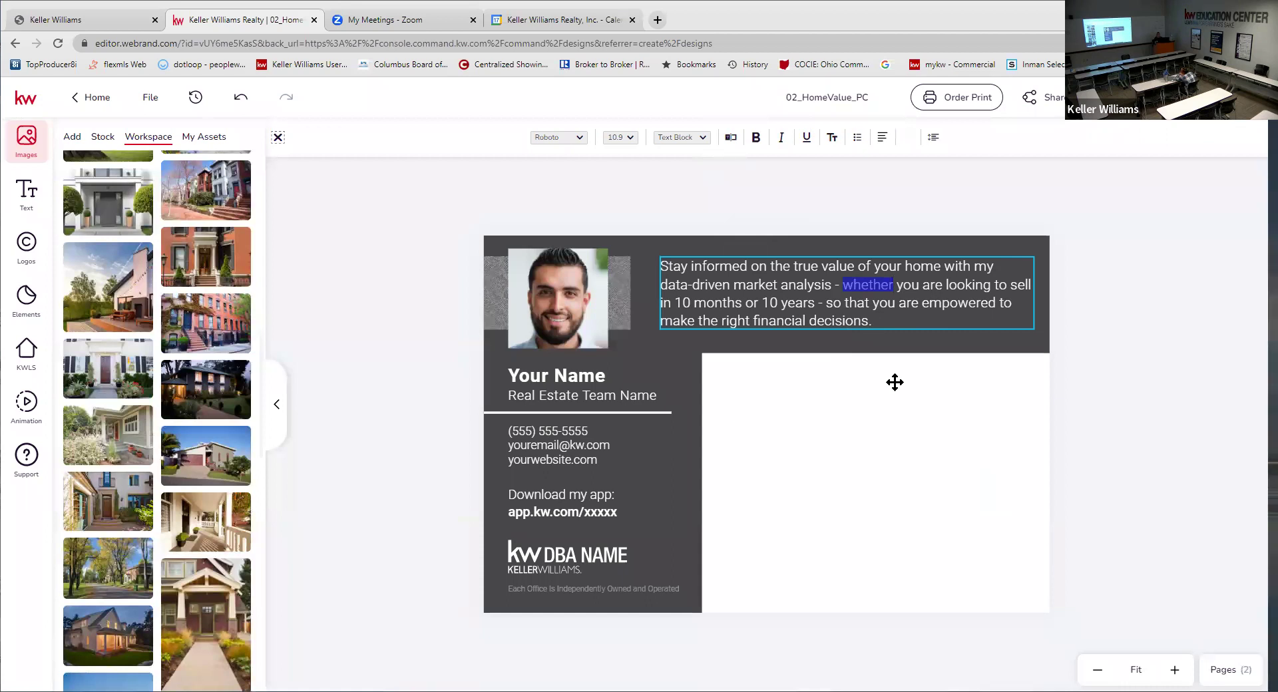
pyautogui.press('Escape')
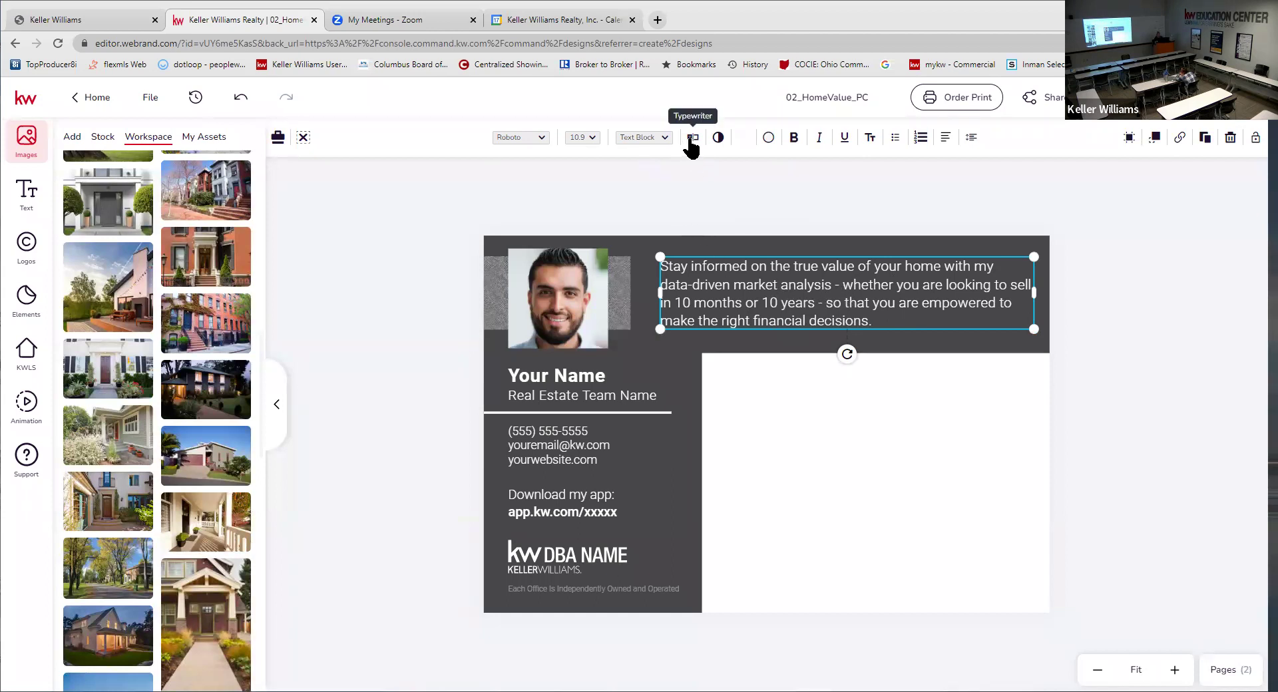
pyautogui.doubleClick(752, 296)
pyautogui.click(758, 296)
pyautogui.moveTo(842, 285); pyautogui.dragTo(898, 282)
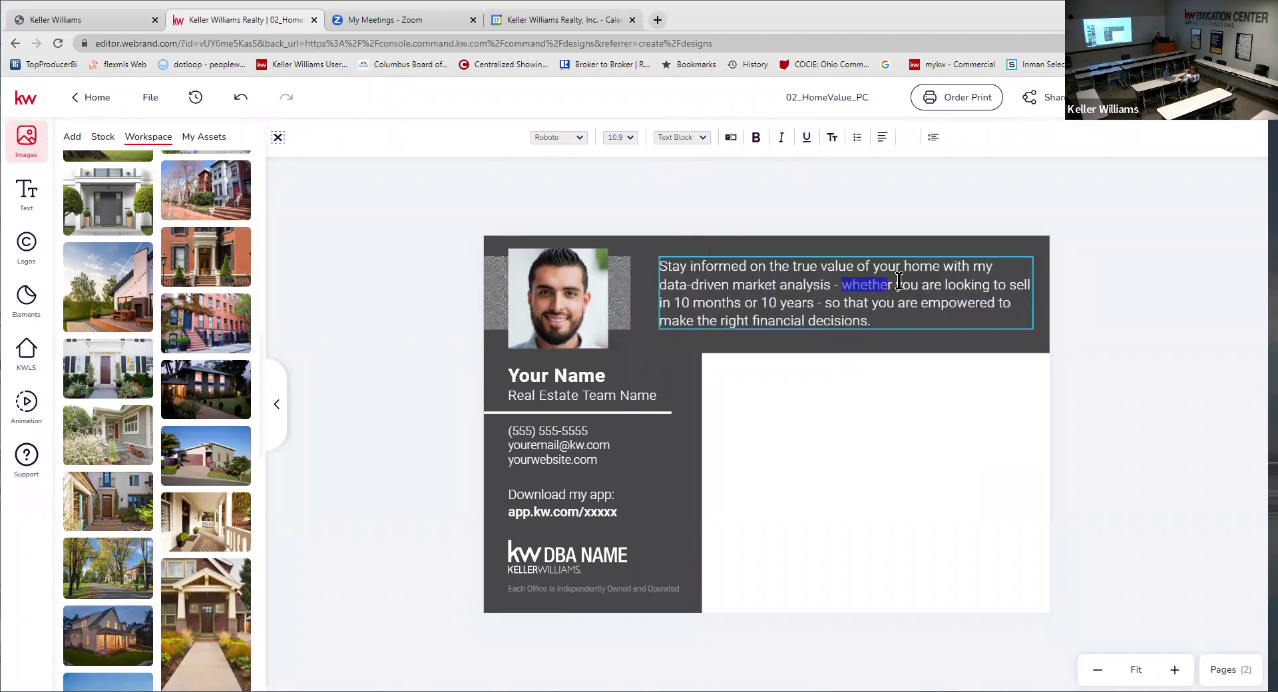
pyautogui.click(890, 318)
# - Edit the paragraph in the Typewriter panel and save it ending 'data-driven market analysis.'
pyautogui.click(731, 140)
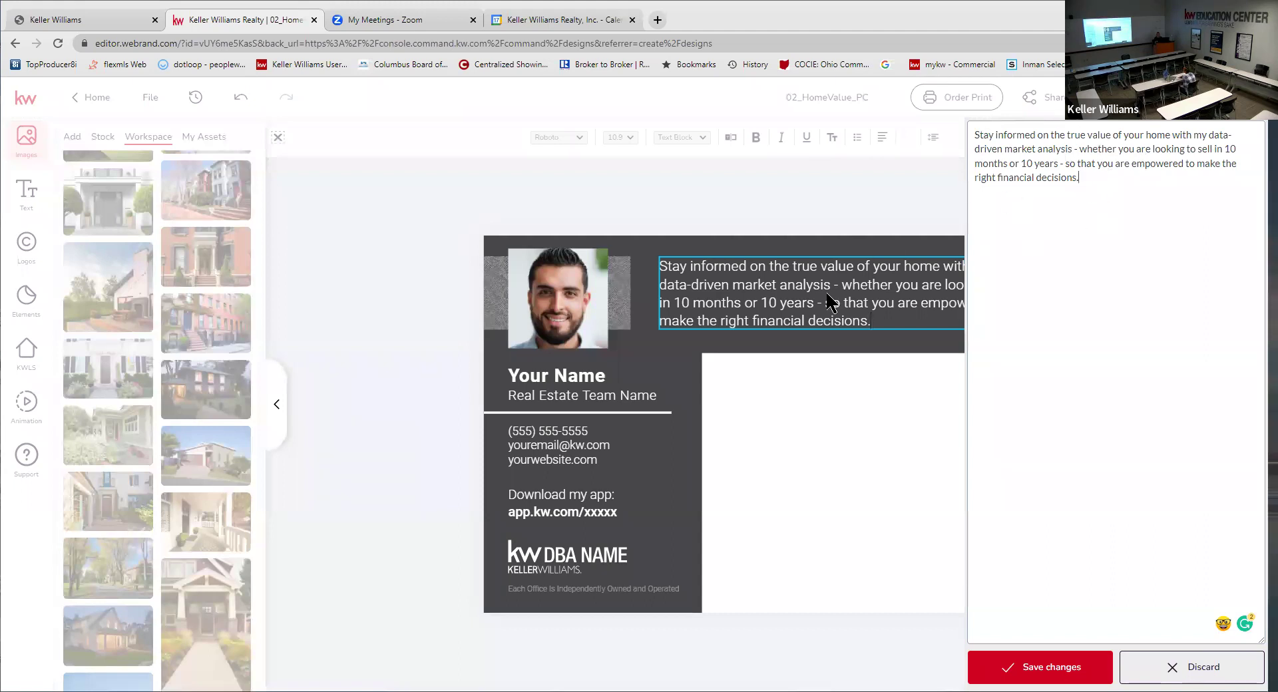
pyautogui.click(1033, 669)
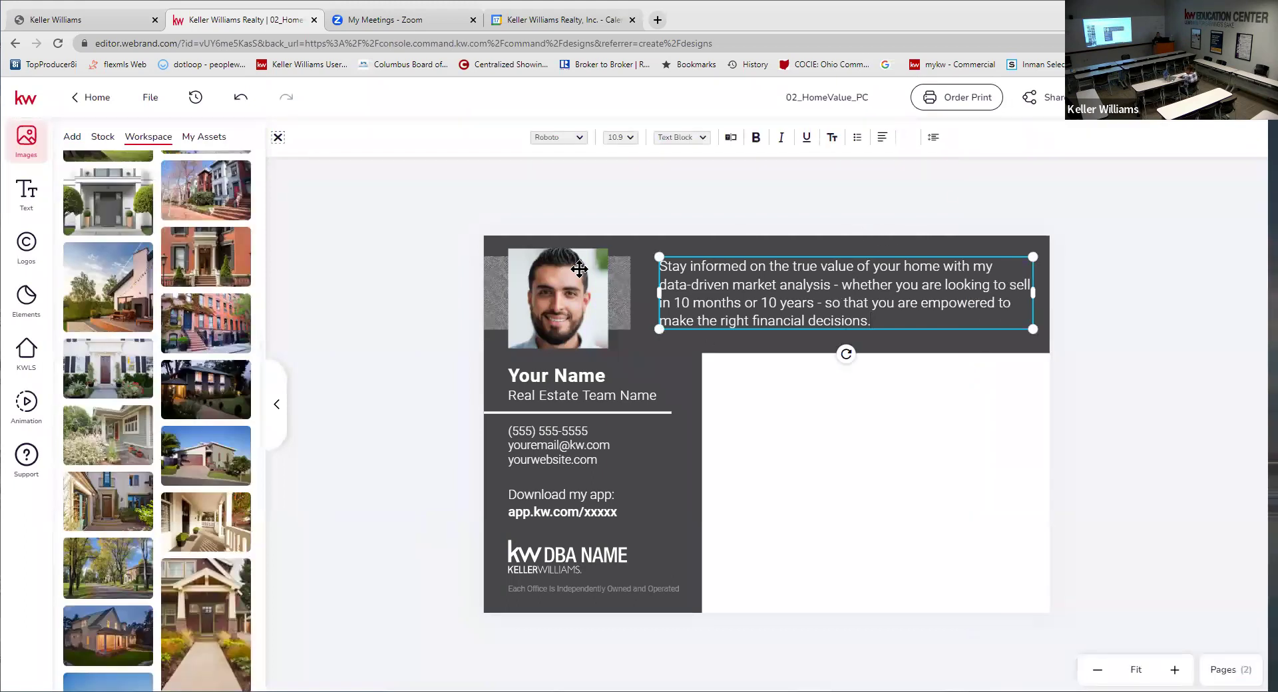
pyautogui.click(566, 287)
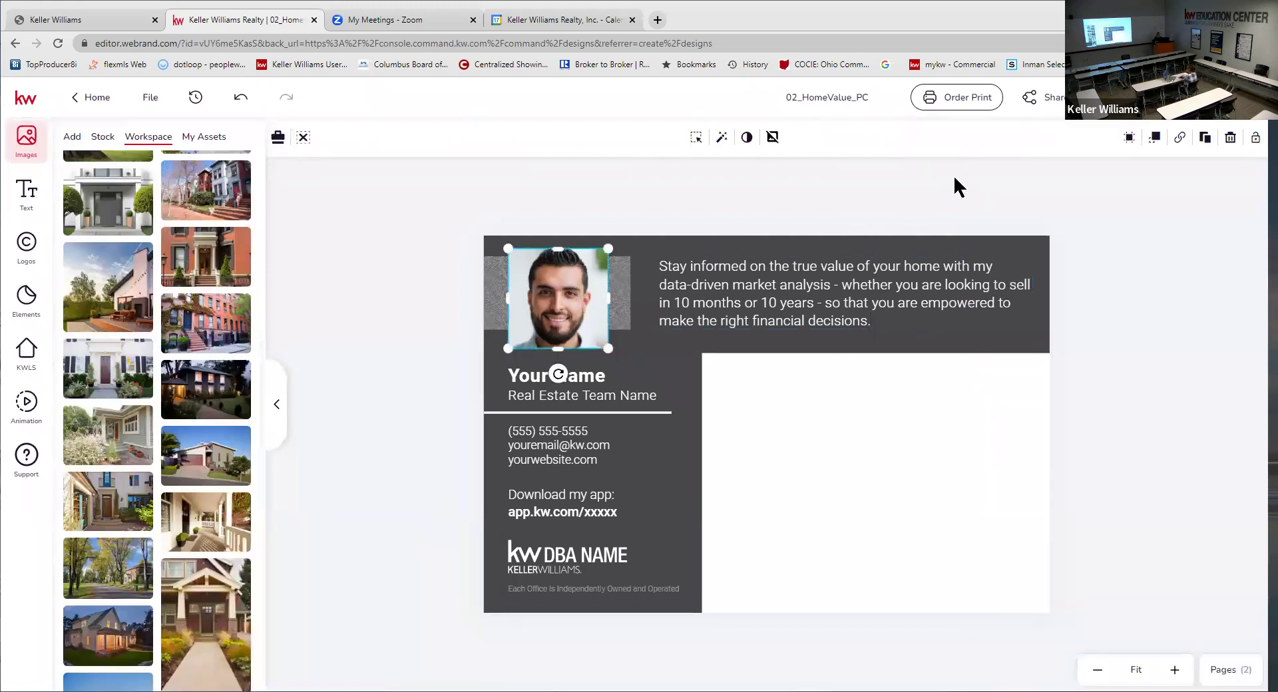
# - Select the headshot, open Images > My Assets, and undo an accidental add of the agent photo
pyautogui.click(805, 299)
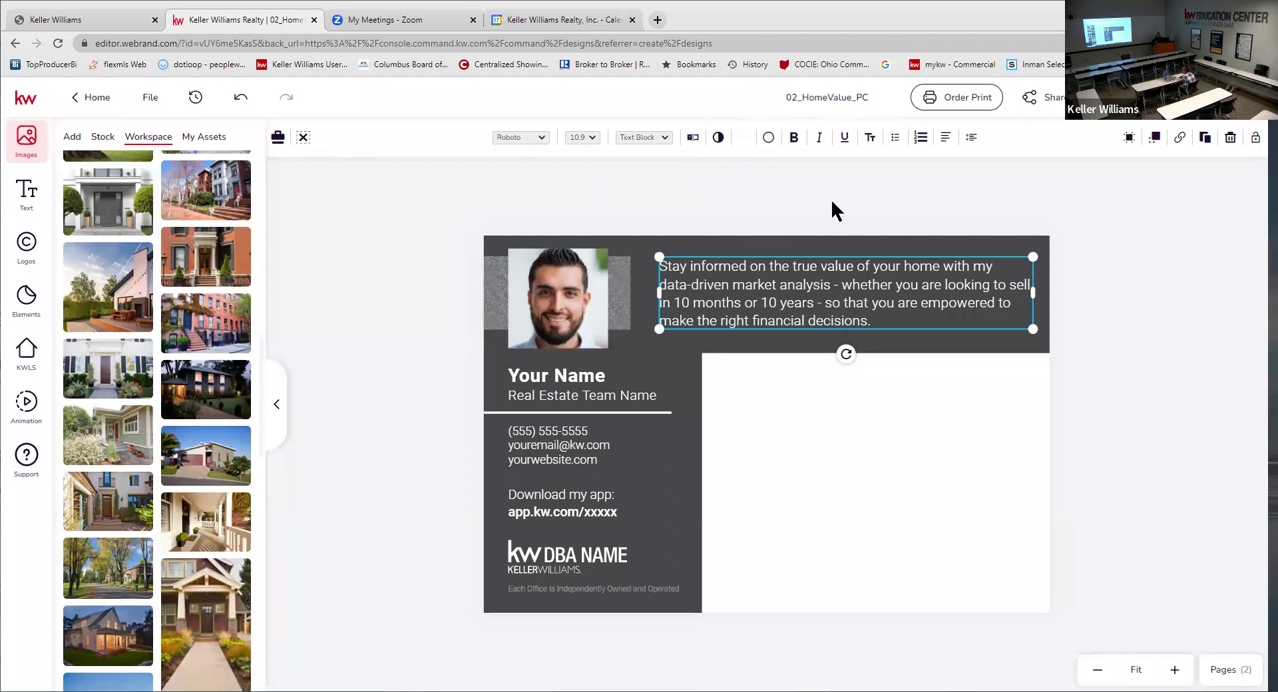
pyautogui.click(831, 198)
pyautogui.click(832, 286)
pyautogui.click(556, 298)
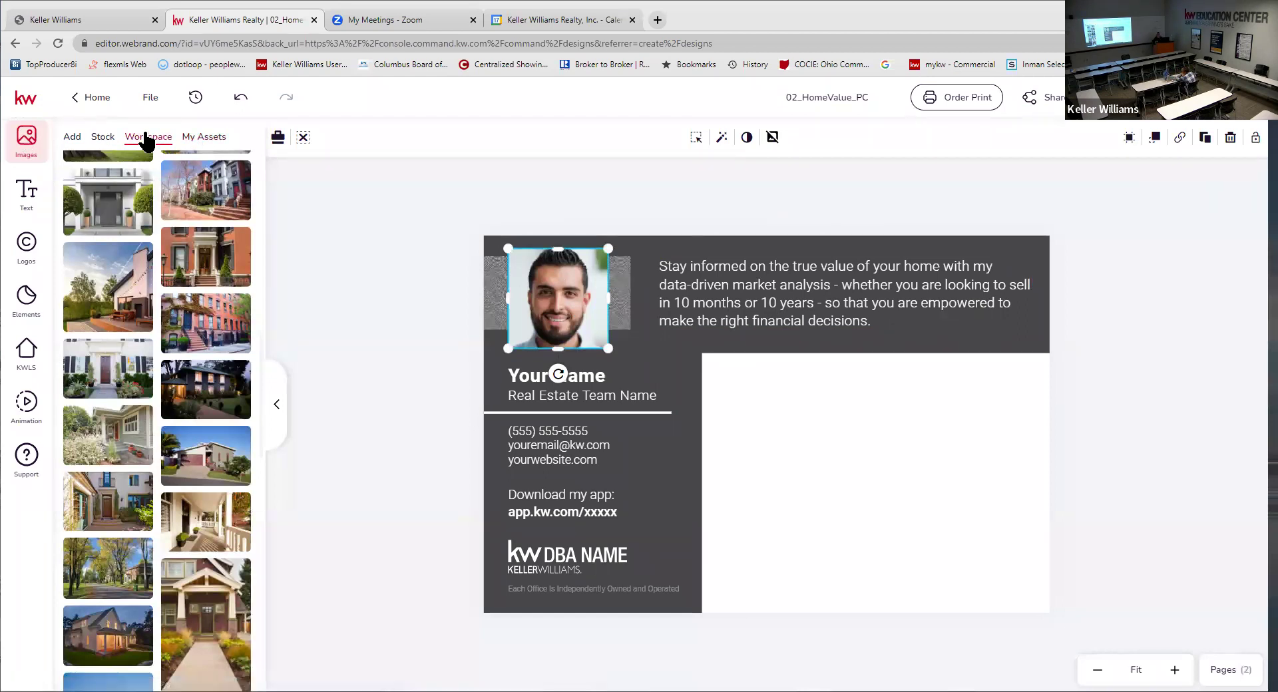
pyautogui.click(209, 140)
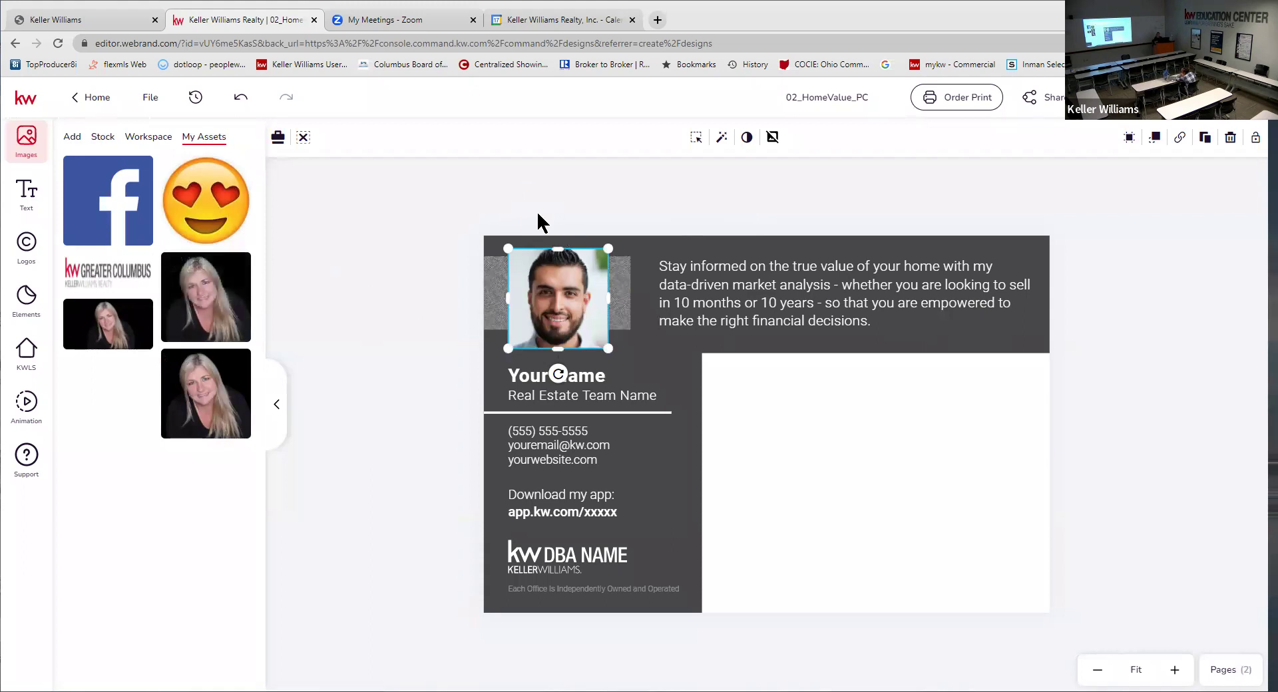
pyautogui.moveTo(195, 270)
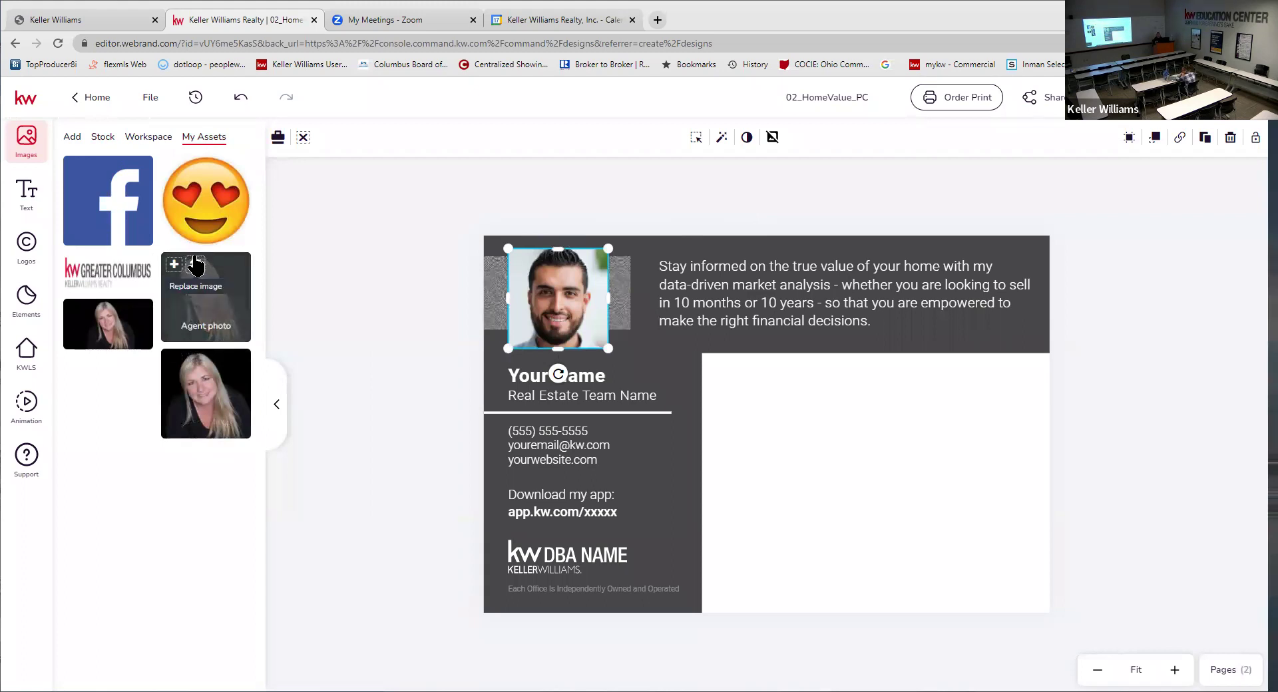
pyautogui.click(195, 266)
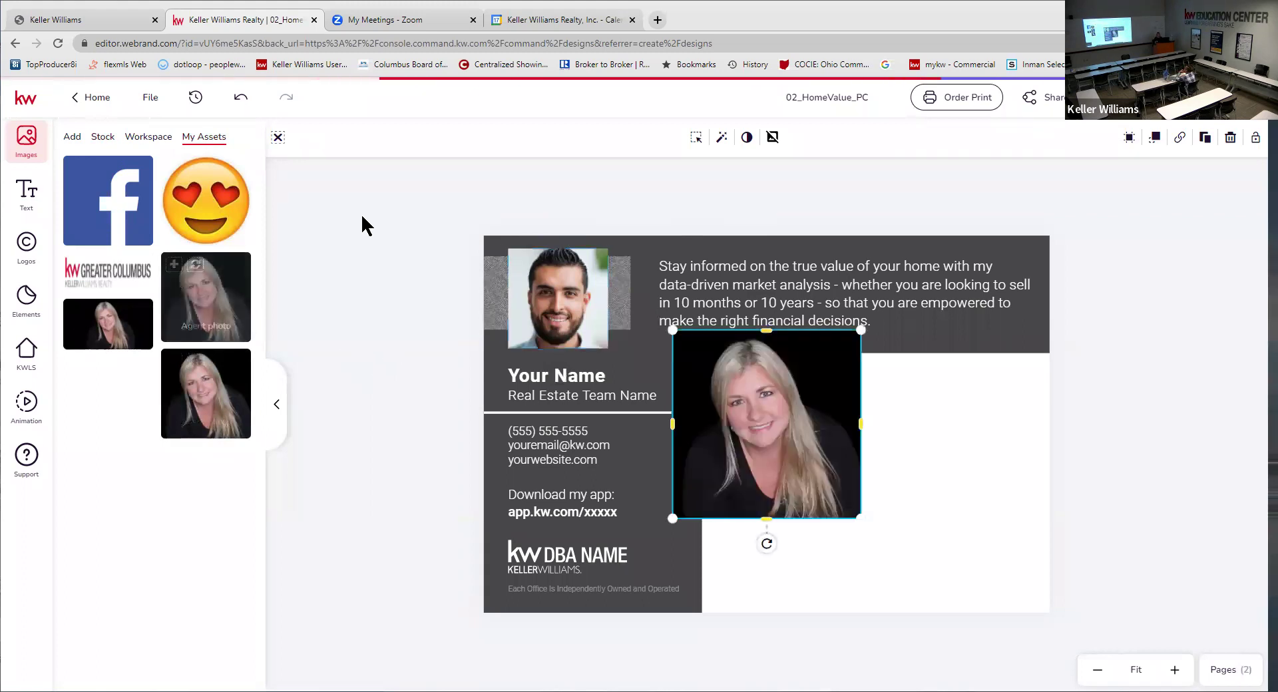
pyautogui.click(239, 99)
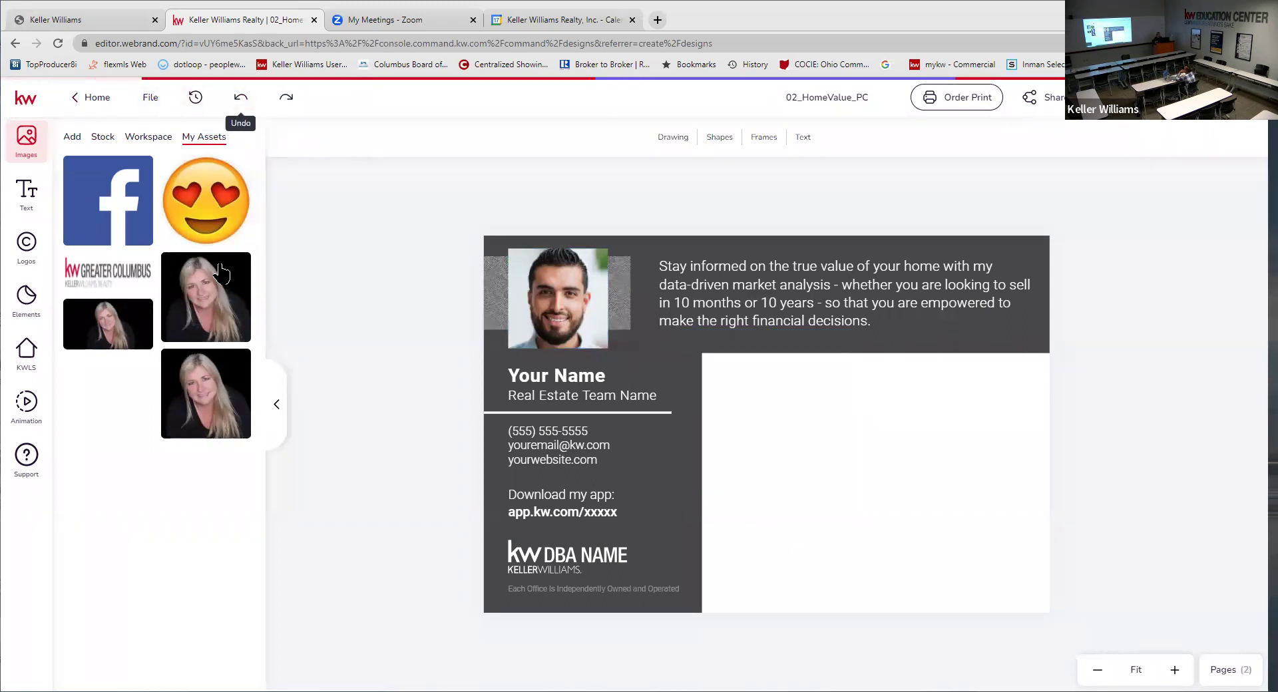
# - Replace the selected placeholder headshot with the agent's photo from My Assets
pyautogui.click(575, 298)
pyautogui.moveTo(196, 273)
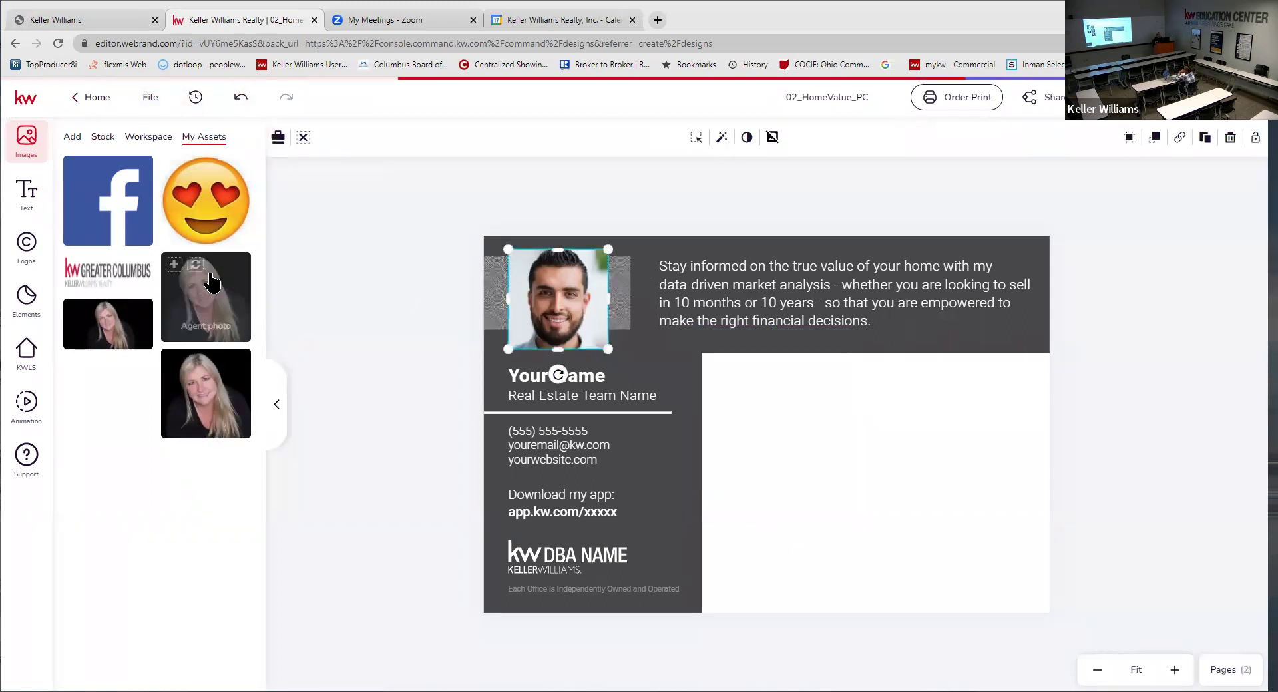
pyautogui.click(195, 266)
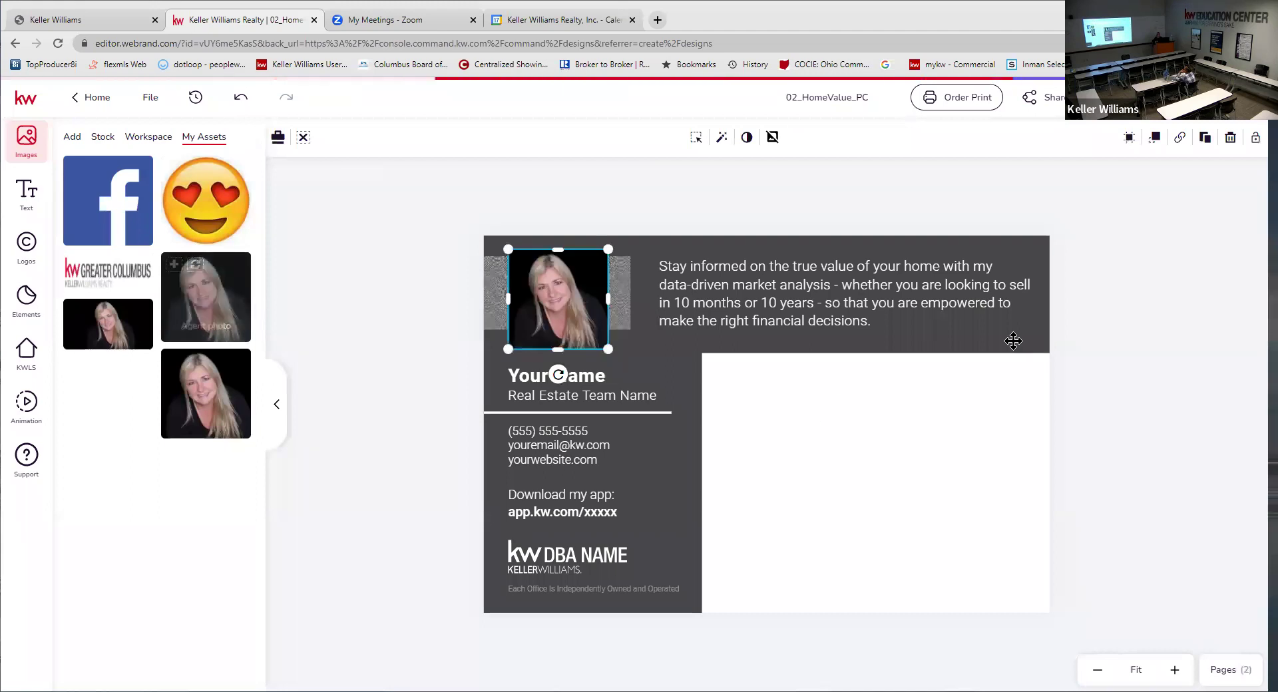
pyautogui.click(1130, 302)
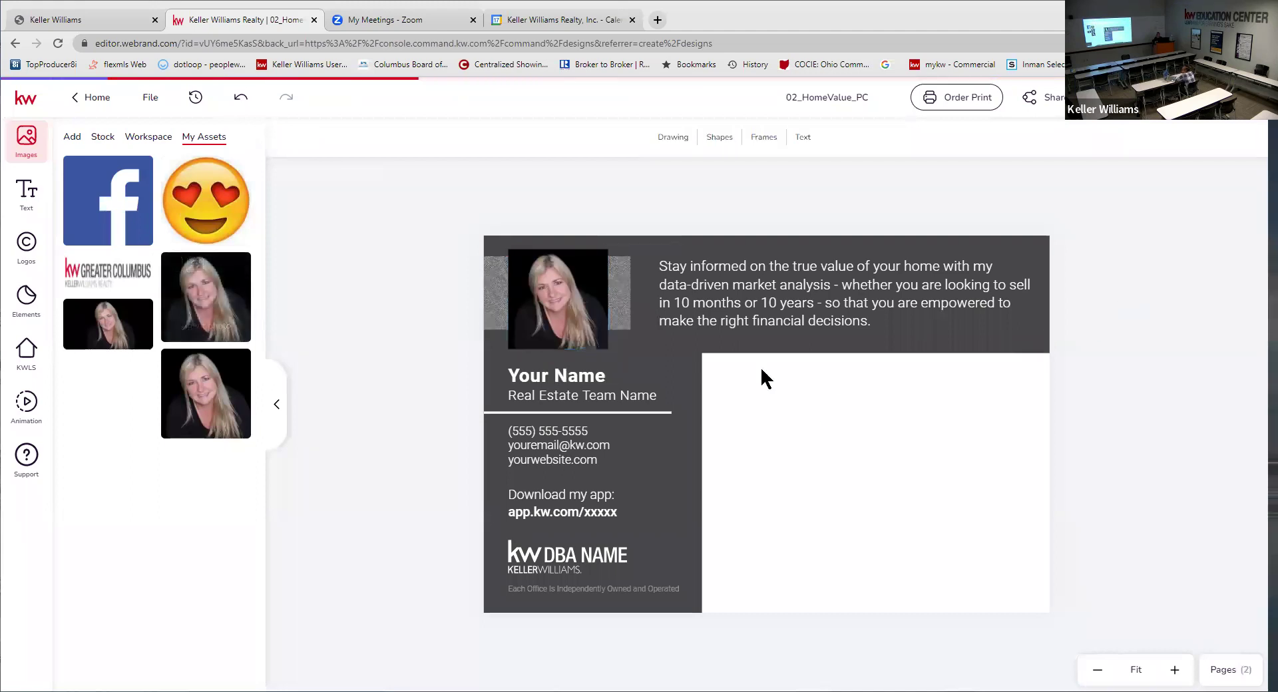
pyautogui.click(548, 376)
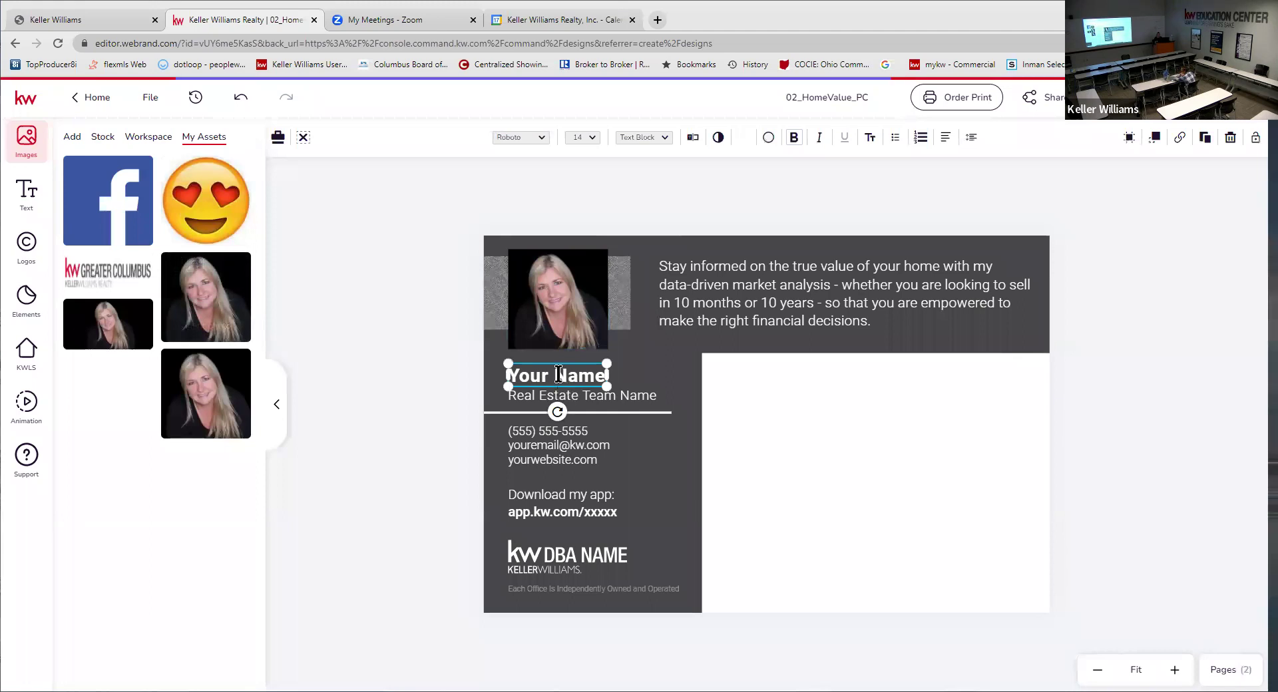
# - Replace Your Name with the agent's full name and widen the box to one line
pyautogui.doubleClick(558, 375)
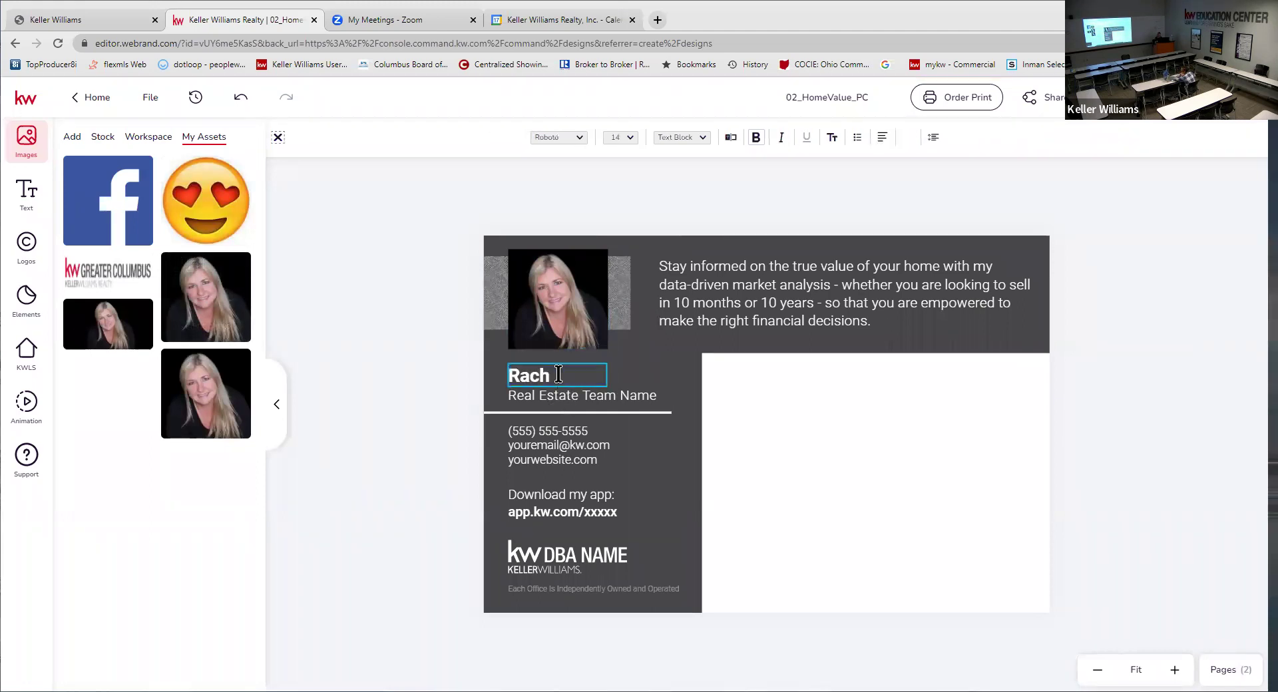
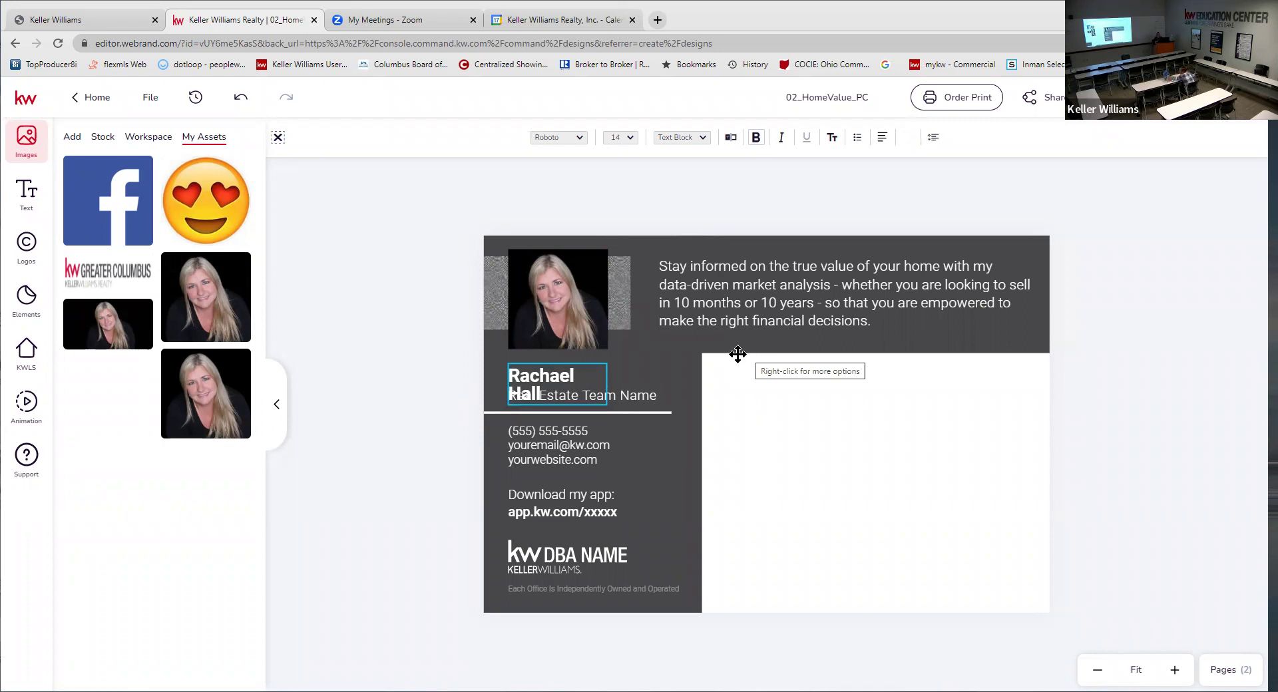
pyautogui.press('Escape')
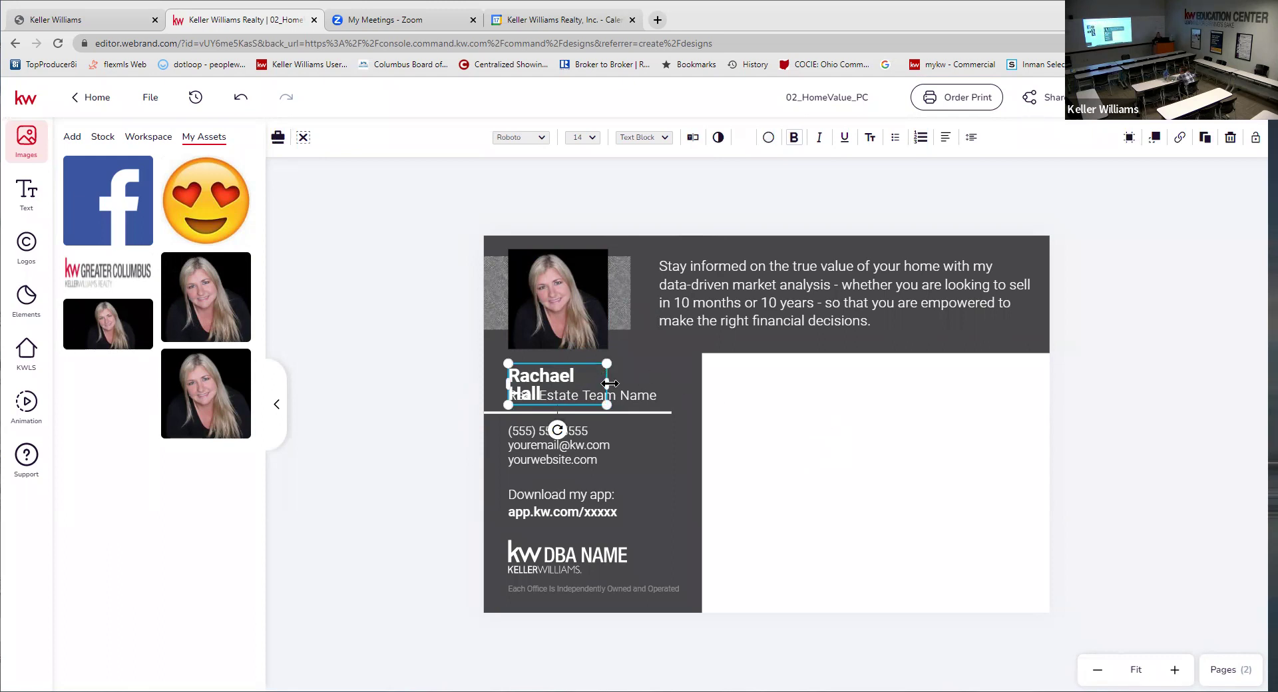
pyautogui.moveTo(612, 384); pyautogui.dragTo(636, 360)
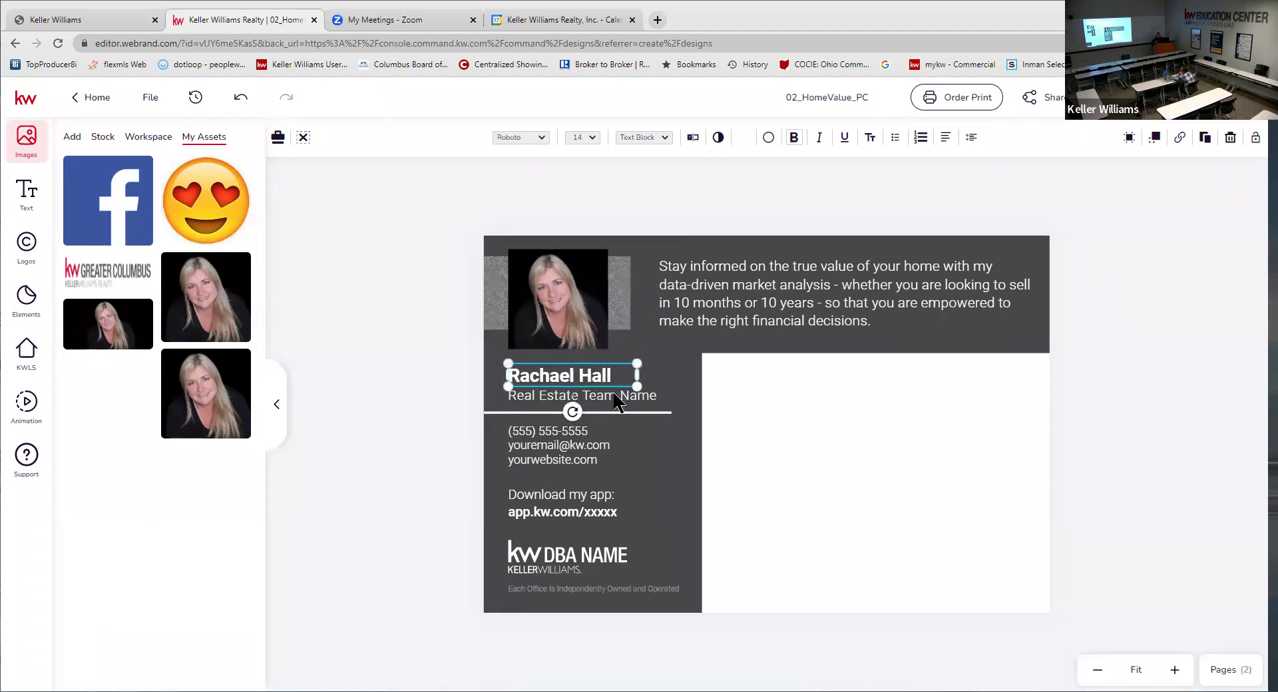
# - Change the Real Estate Team Name line to 'Assistant Team Leader' and save it
pyautogui.click(616, 398)
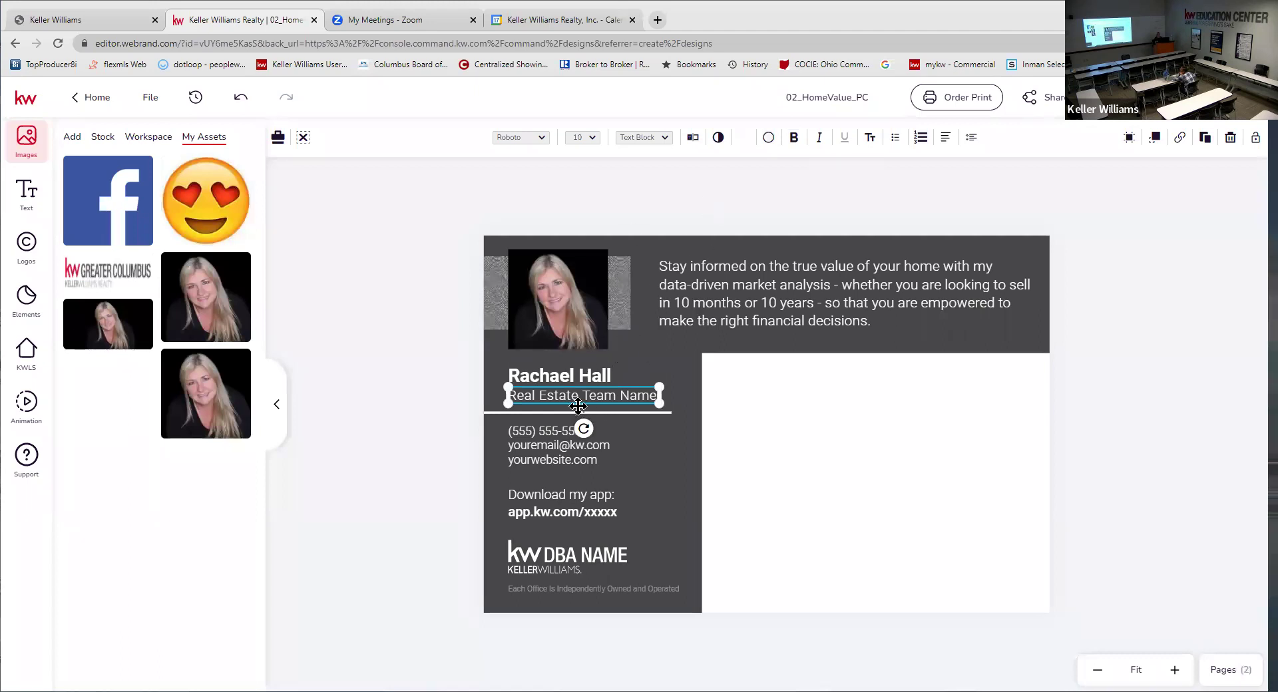
pyautogui.click(692, 137)
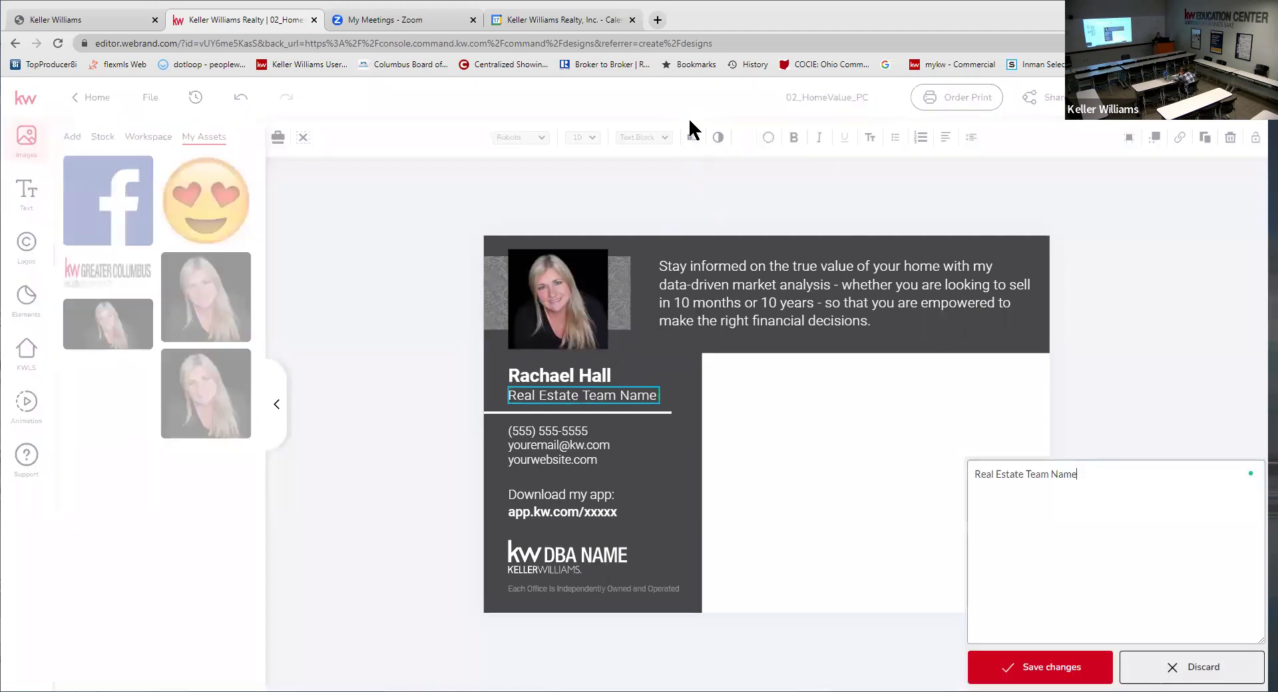
pyautogui.tripleClick(1010, 136)
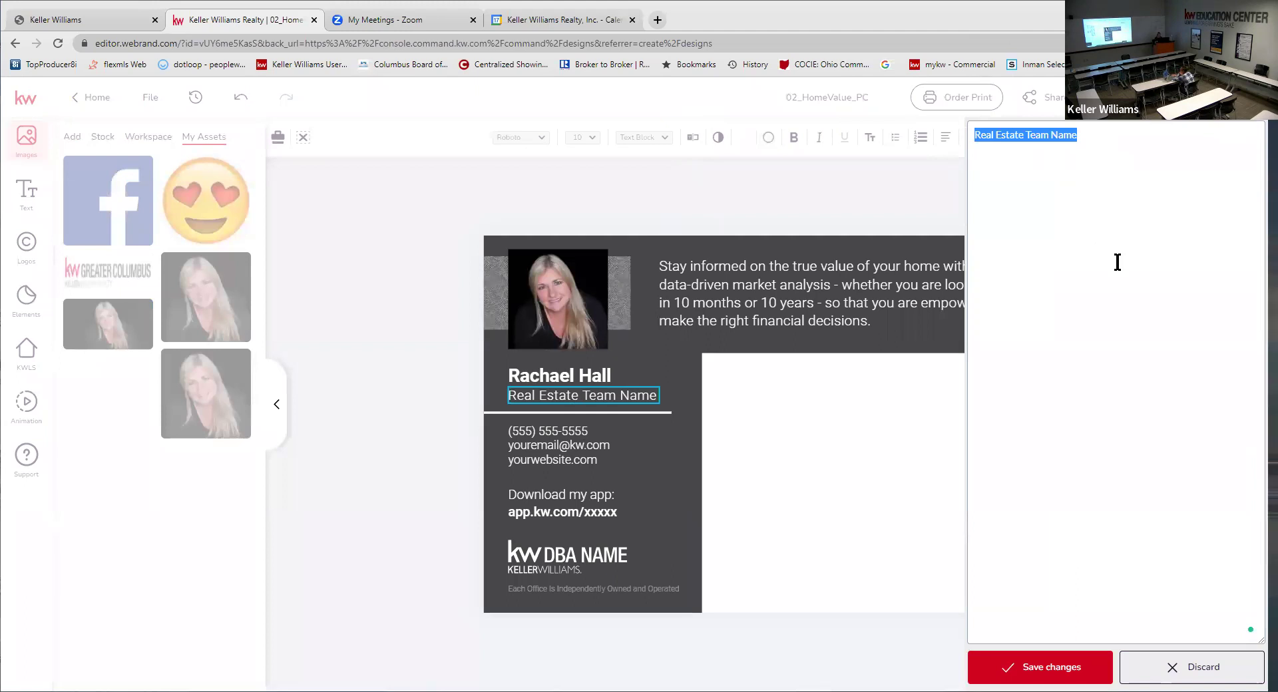
pyautogui.write('Assista')
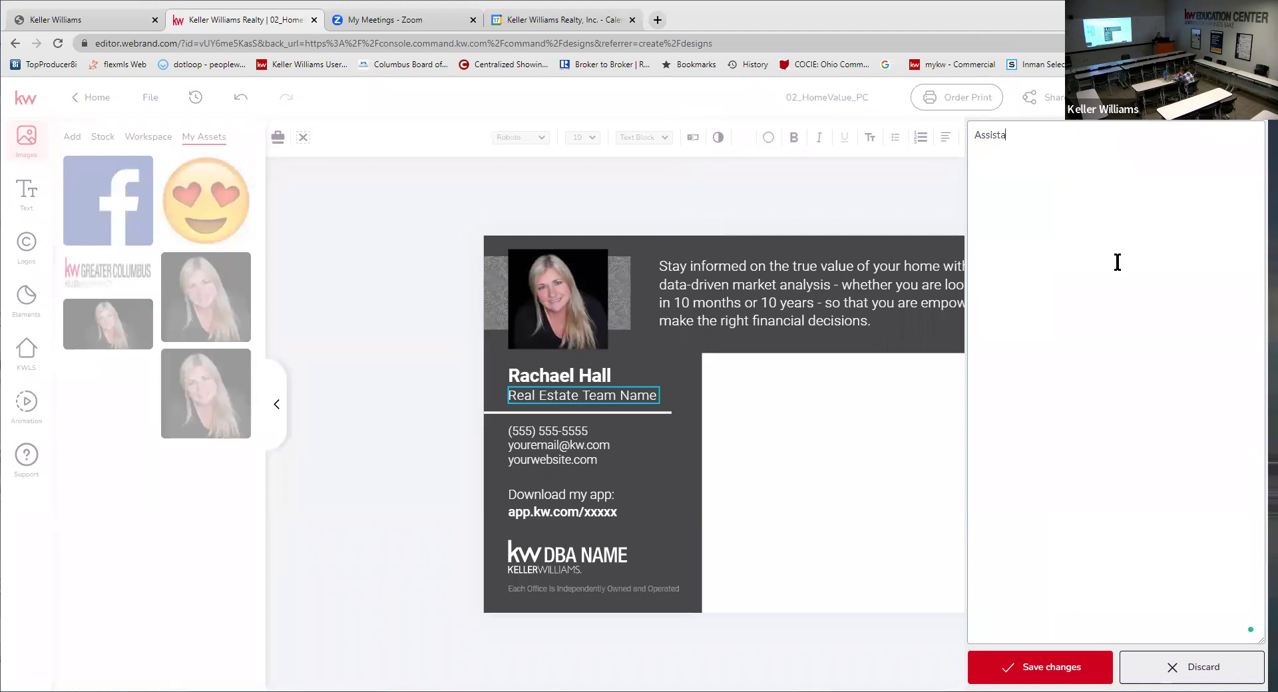
pyautogui.write('nt Team L')
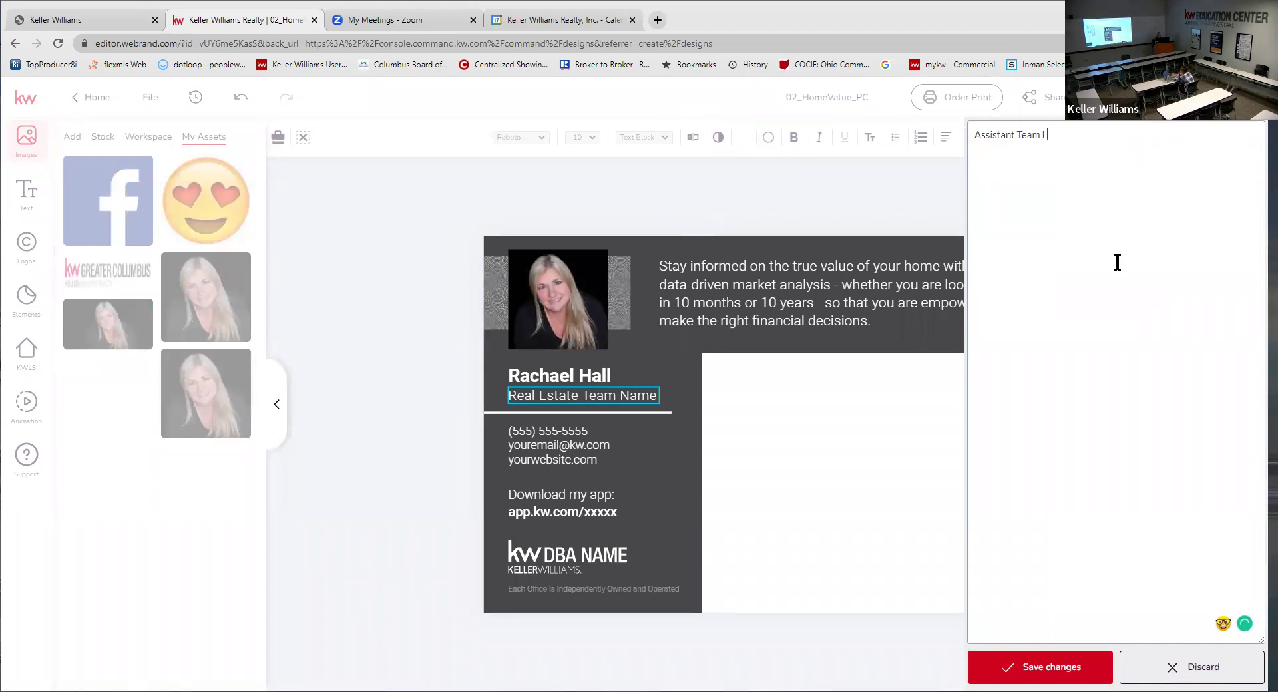
pyautogui.write('eader')
pyautogui.click(1109, 669)
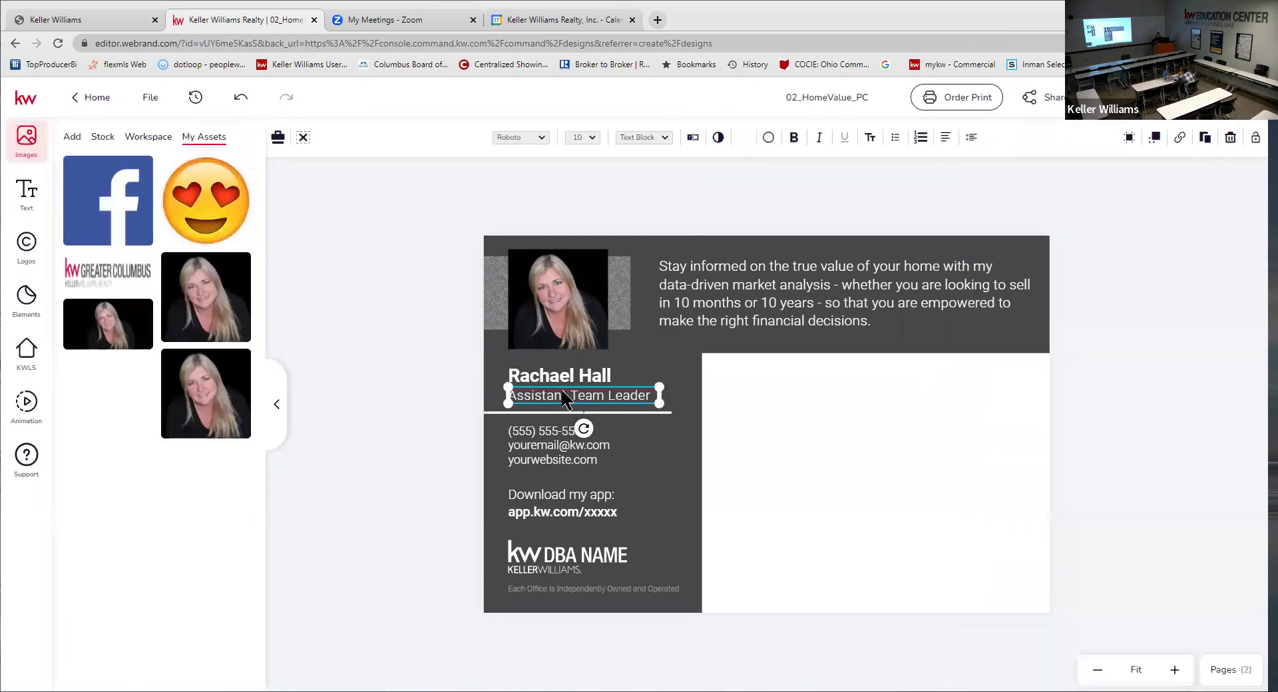
pyautogui.click(536, 446)
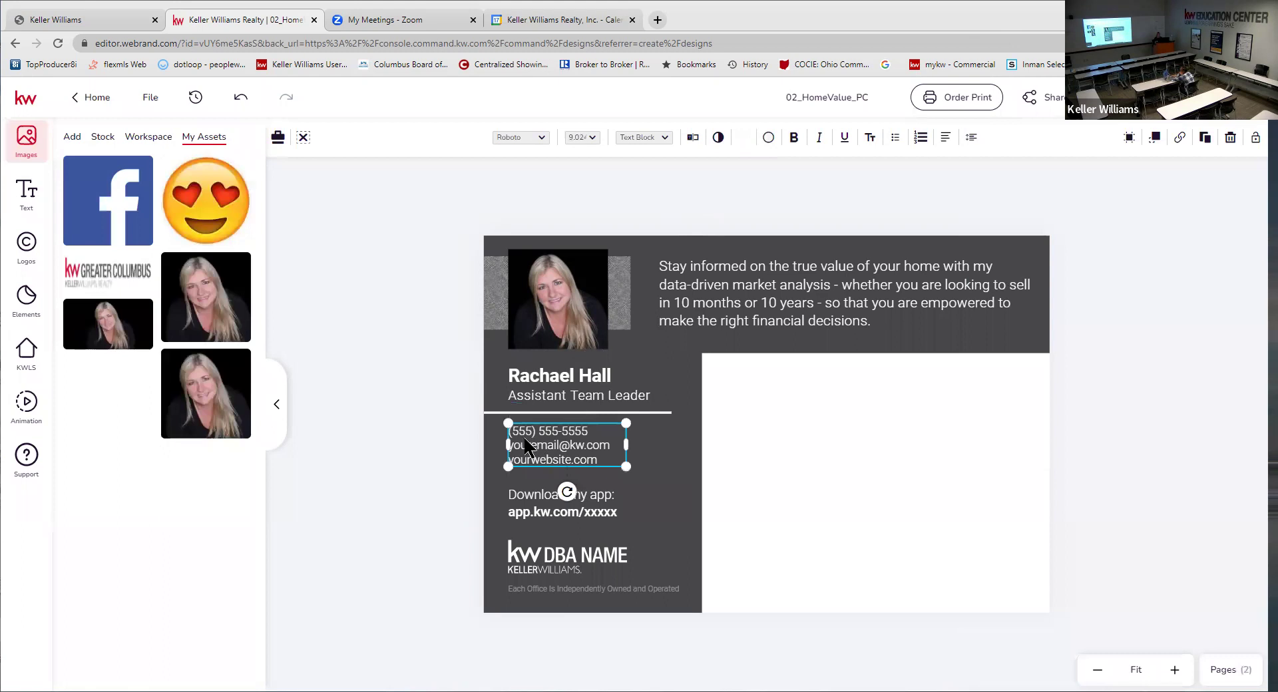
# - Replace the placeholder phone number in the contact block with the agent's cell number
pyautogui.doubleClick(524, 437)
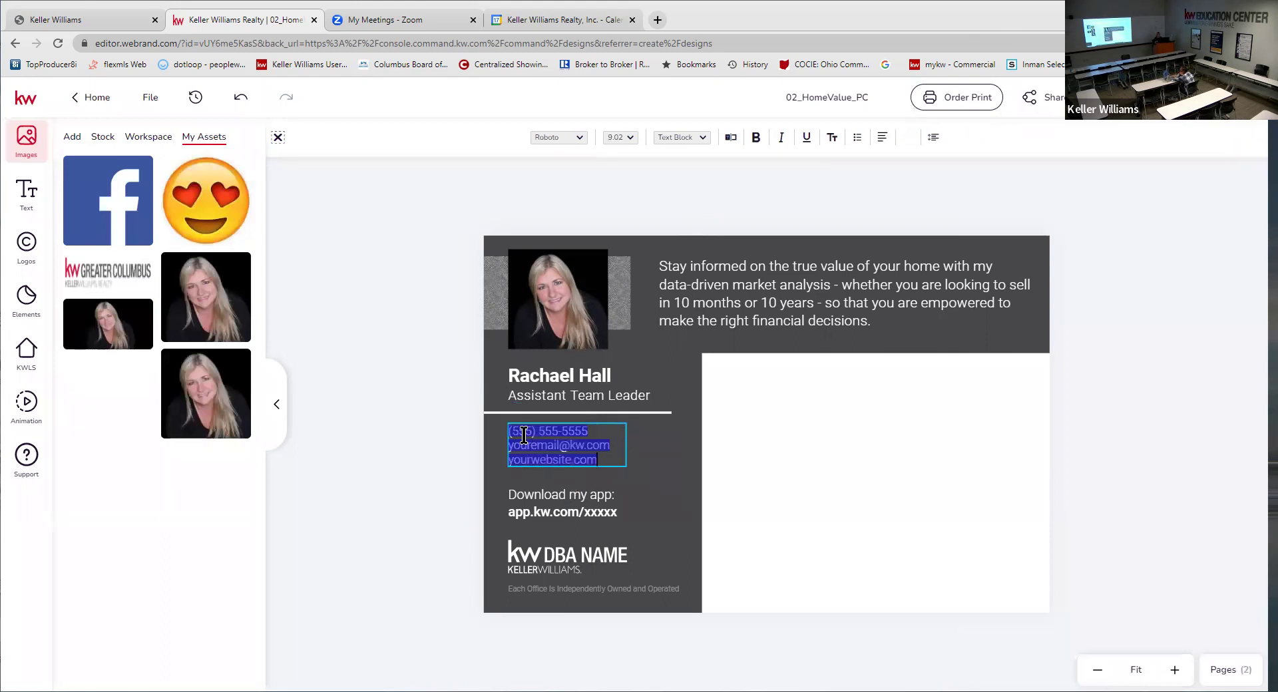
pyautogui.click(561, 431)
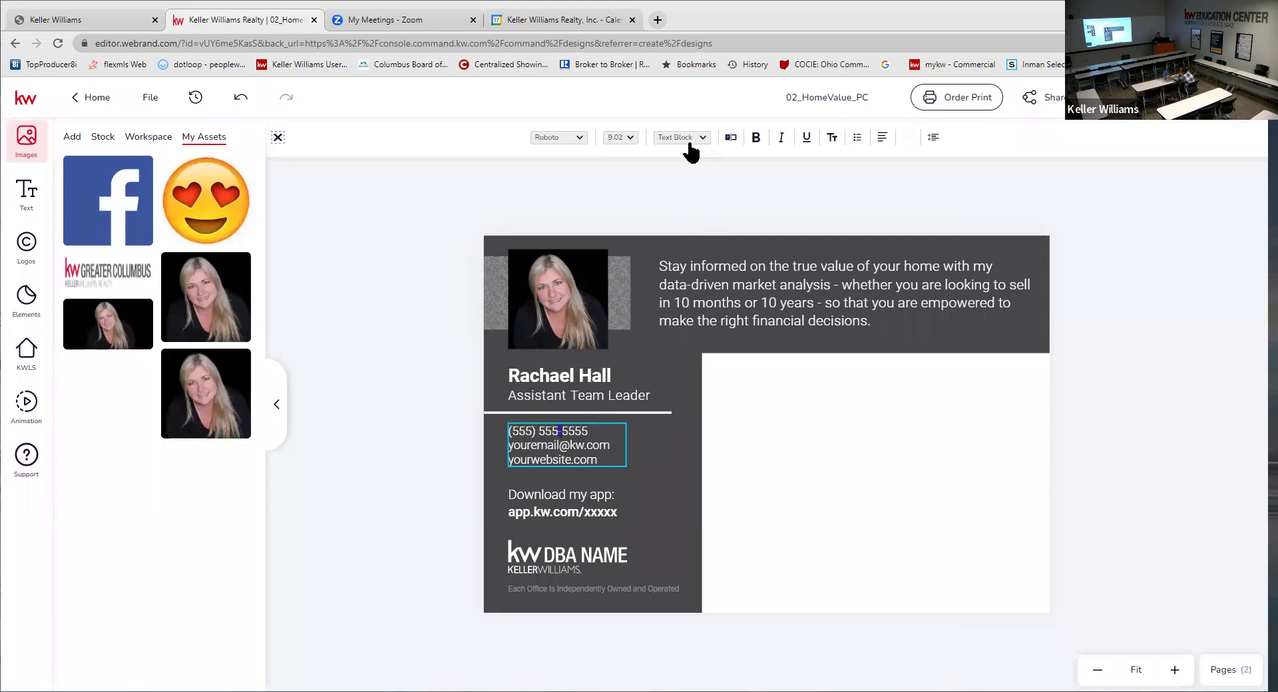
pyautogui.click(740, 140)
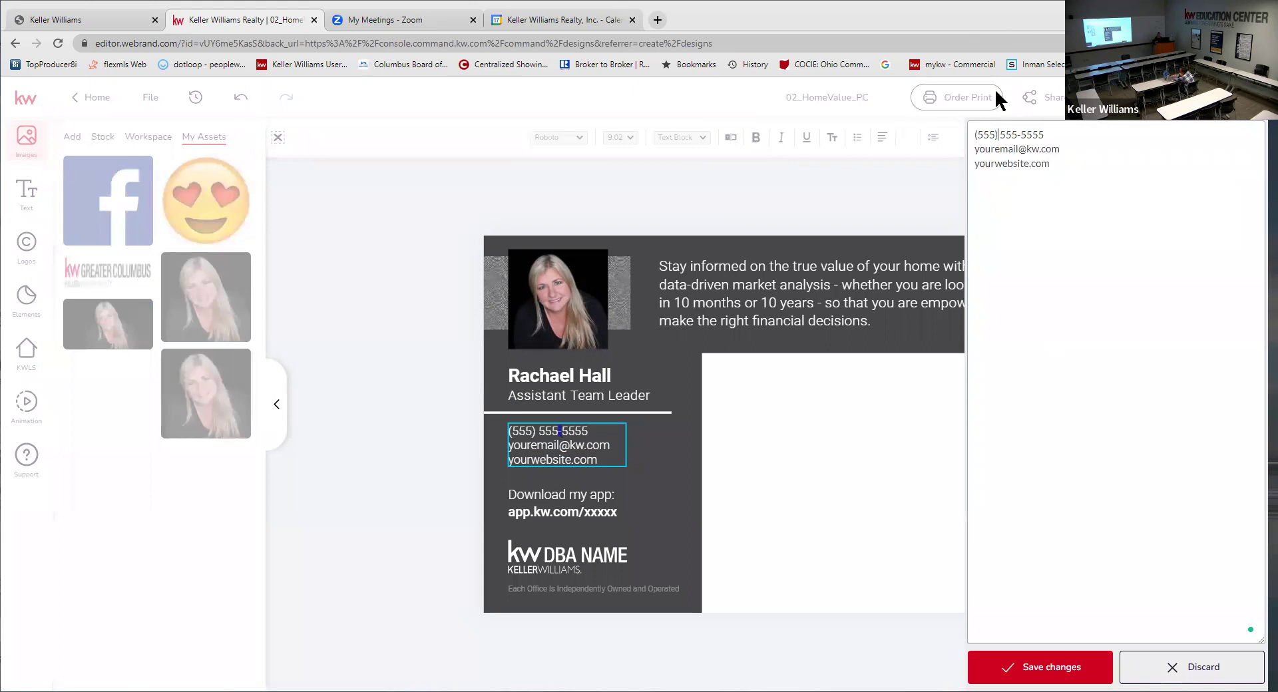
pyautogui.press('BackSpace')
pyautogui.press('BackSpace')
pyautogui.write('41')
pyautogui.press('End')
pyautogui.press('BackSpace')
pyautogui.press('BackSpace')
pyautogui.press('BackSpace')
pyautogui.press('BackSpace')
pyautogui.press('BackSpace')
pyautogui.press('BackSpace')
pyautogui.press('BackSpace')
pyautogui.press('BackSpace')
pyautogui.write('205-016')
# - Label the phone line 'C:' and swap in the agent's e-mail address labelled 'E:'
pyautogui.click(975, 133)
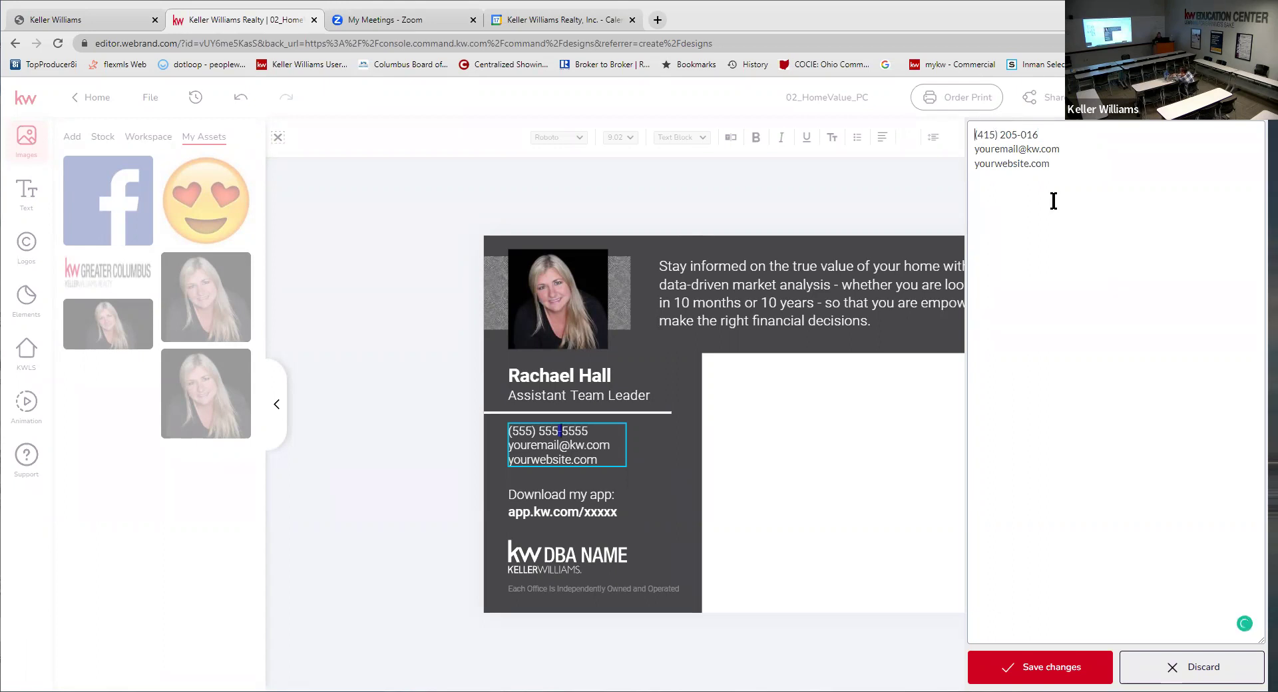
pyautogui.write('C:')
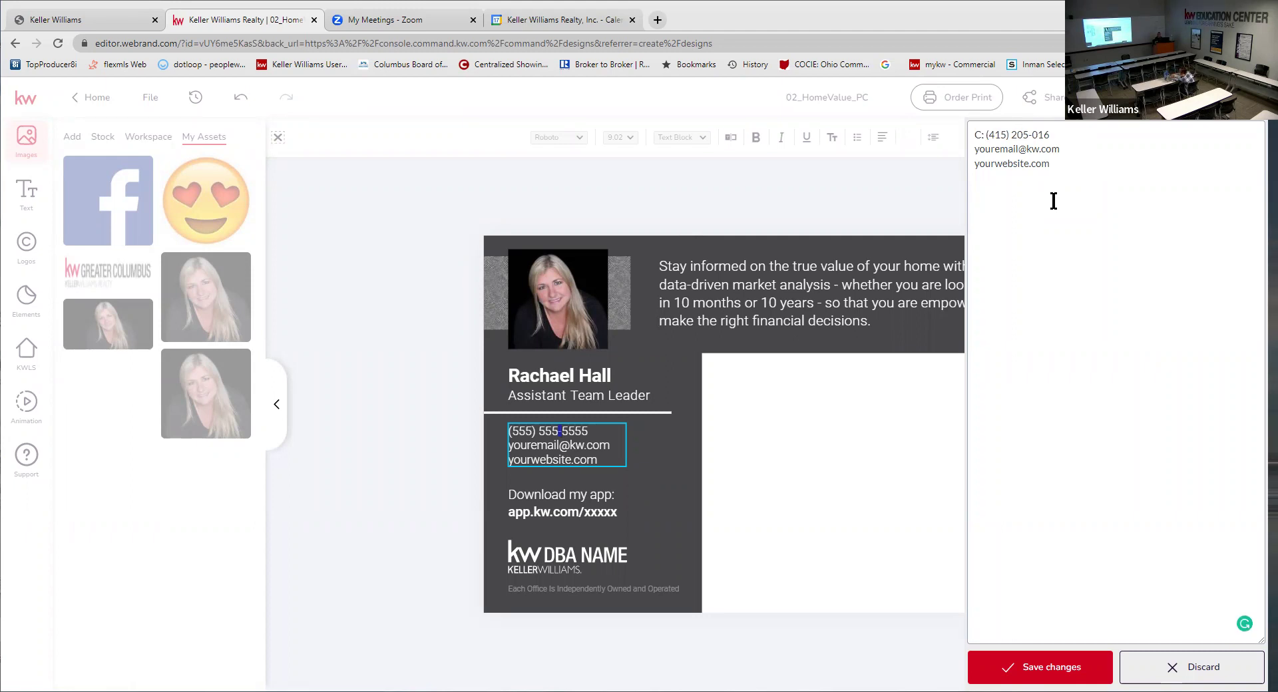
pyautogui.write('E:')
pyautogui.press('Delete')
pyautogui.press('Delete')
pyautogui.press('Delete')
pyautogui.press('Delete')
pyautogui.press('Delete')
pyautogui.press('Delete')
pyautogui.press('Delete')
pyautogui.press('Delete')
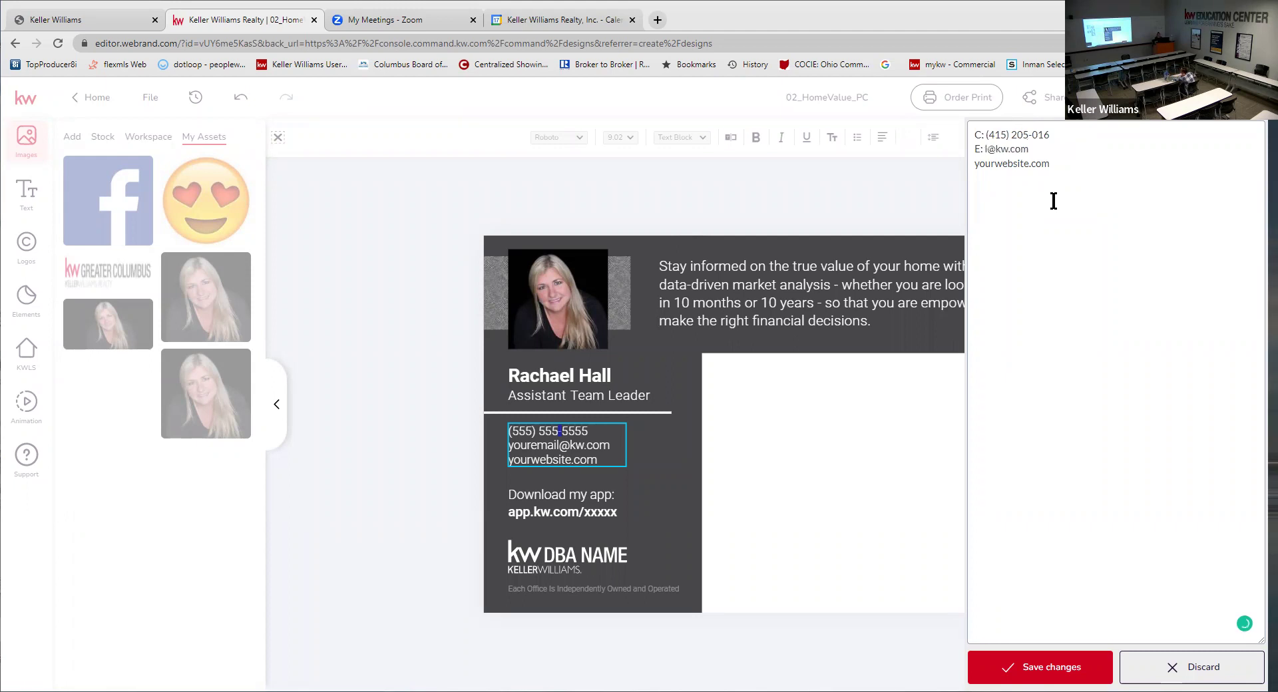
pyautogui.press('Delete')
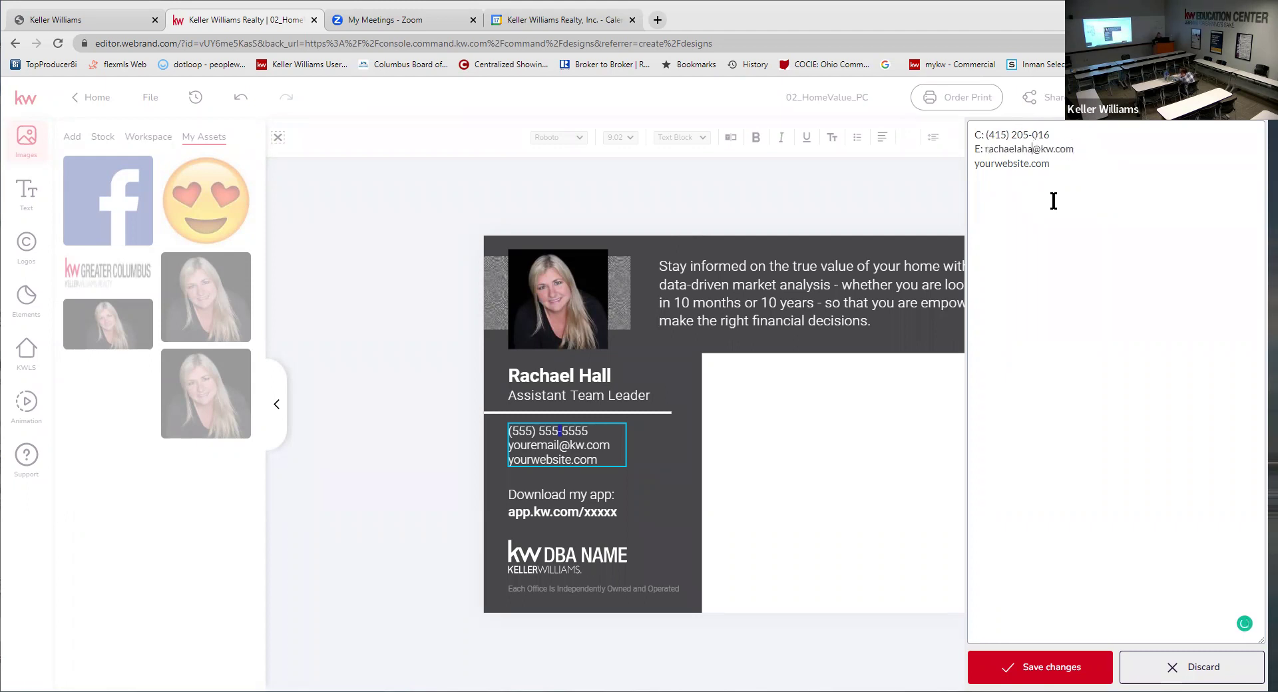
# - Replace the website placeholder with the agent's kw site labelled 'W:', save, and widen the box
pyautogui.press('Down')
pyautogui.click(976, 163)
pyautogui.write('W')
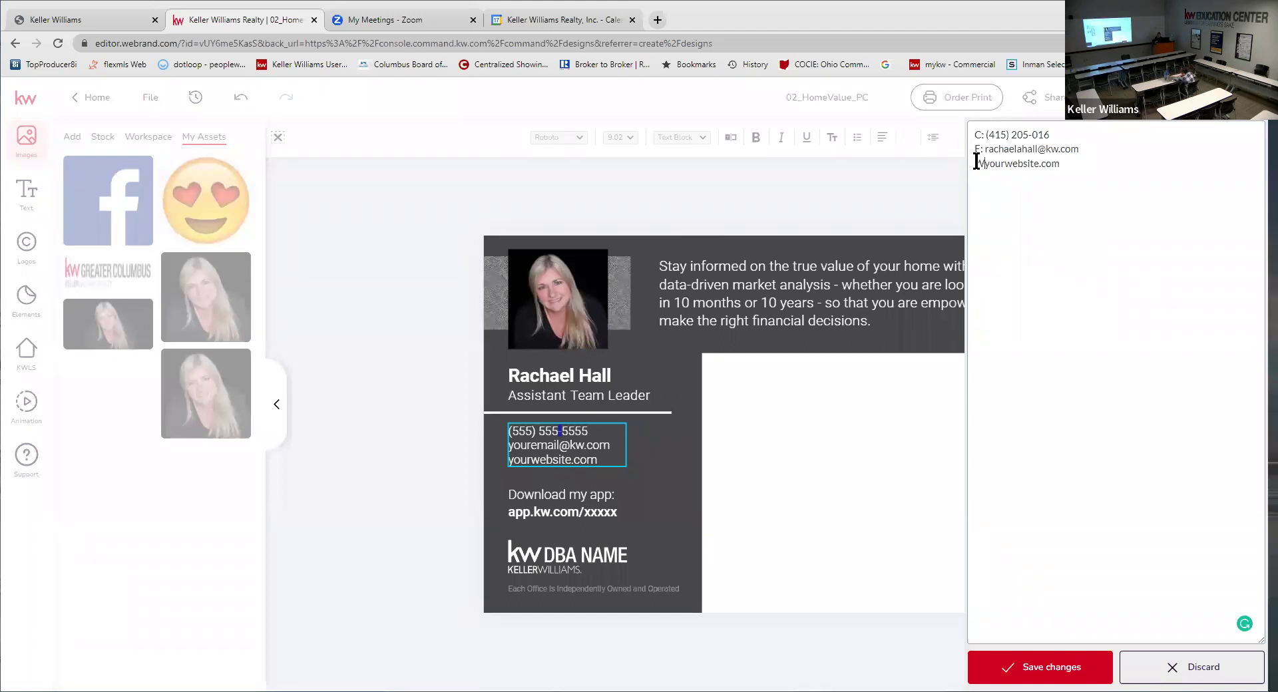
pyautogui.write(':')
pyautogui.press('Delete')
pyautogui.press('Delete')
pyautogui.press('Delete')
pyautogui.press('Delete')
pyautogui.press('Delete')
pyautogui.press('Delete')
pyautogui.press('Delete')
pyautogui.press('Delete')
pyautogui.press('Delete')
pyautogui.press('Delete')
pyautogui.press('Delete')
pyautogui.click(1061, 666)
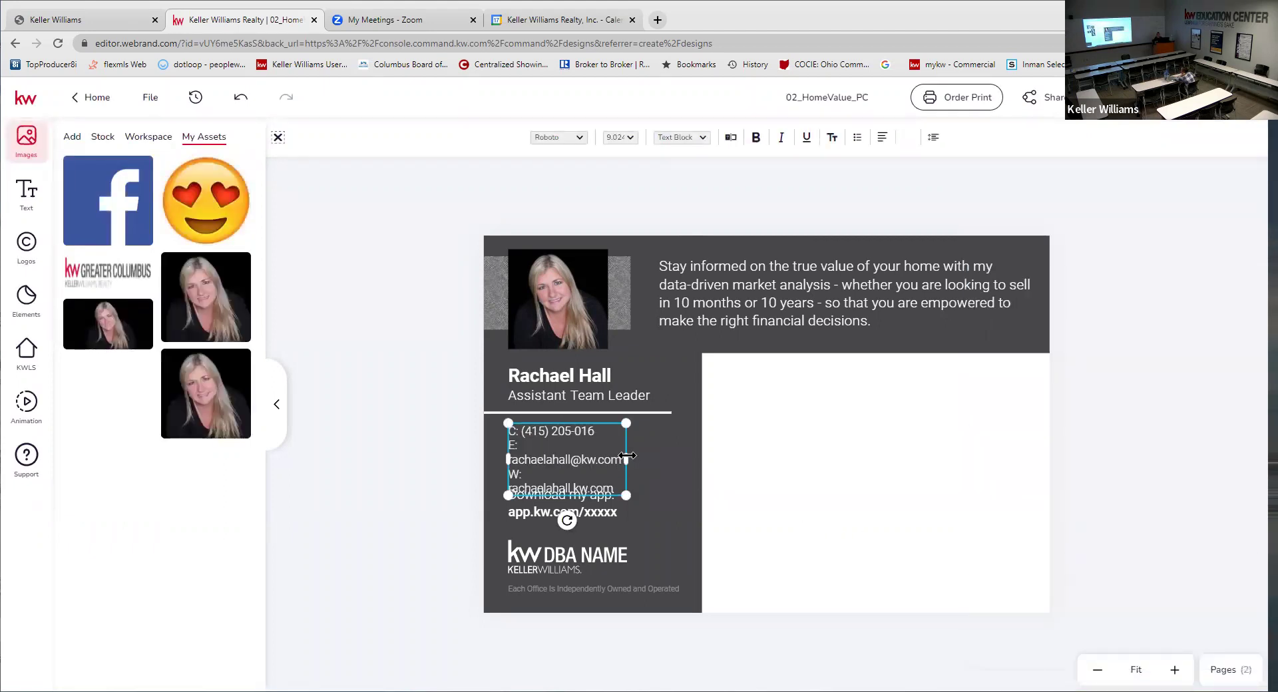
pyautogui.moveTo(638, 465); pyautogui.dragTo(678, 470)
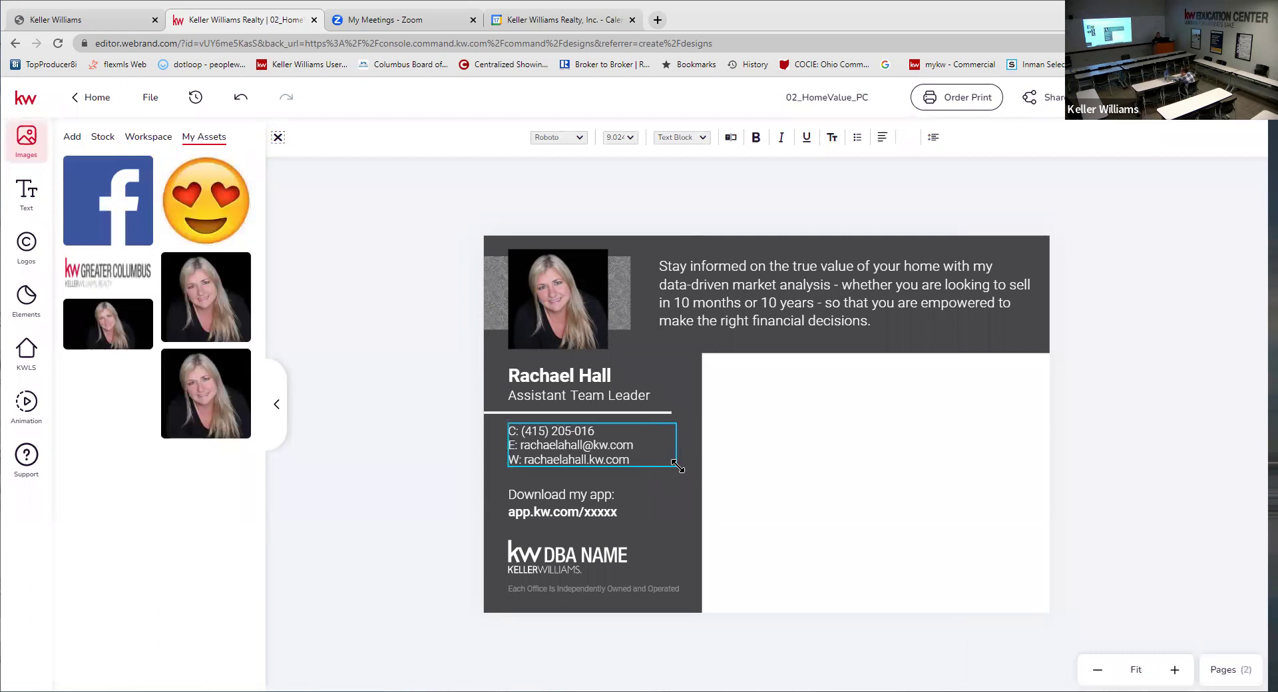
# - Replace the DBA NAME logo with the Greater Columbus logo from My Assets and enlarge it
pyautogui.click(599, 554)
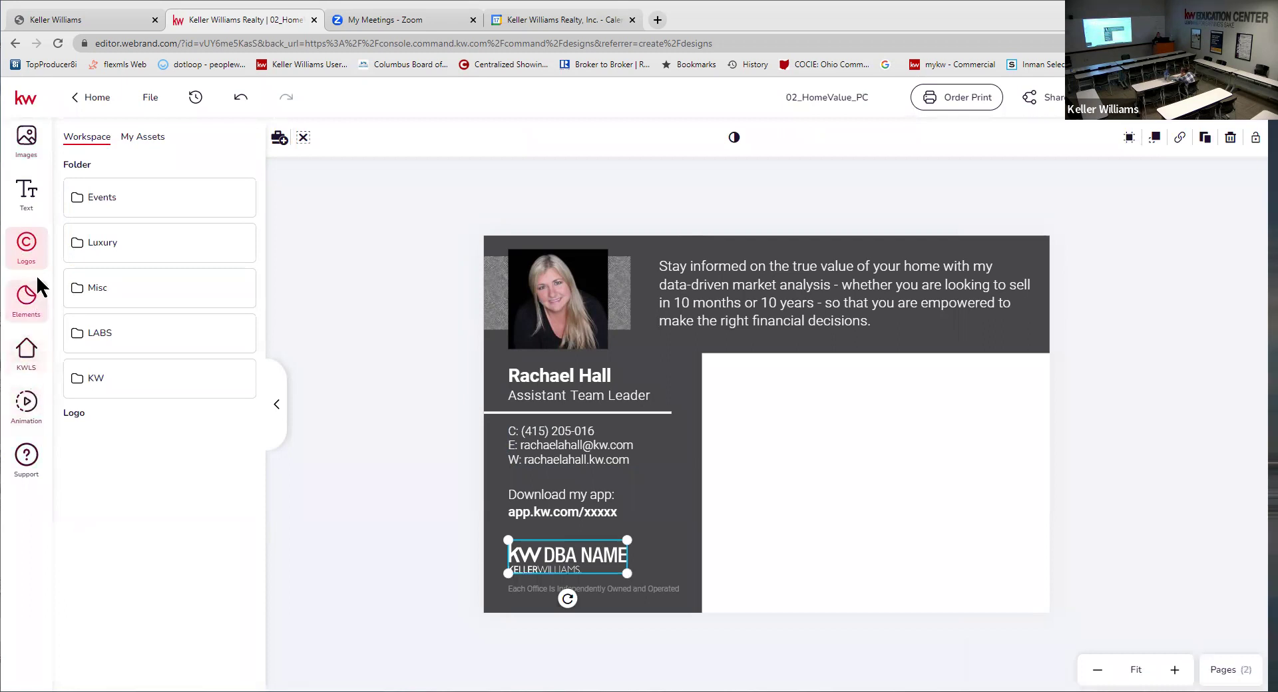
pyautogui.click(159, 139)
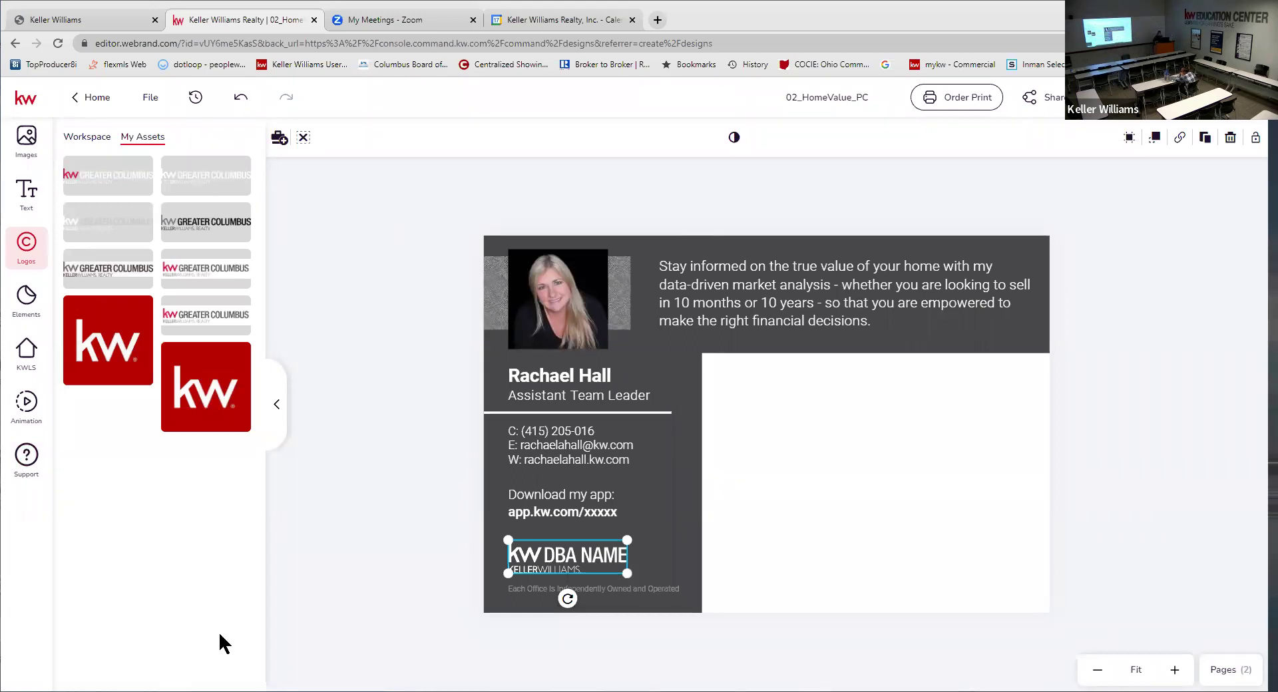
pyautogui.click(196, 170)
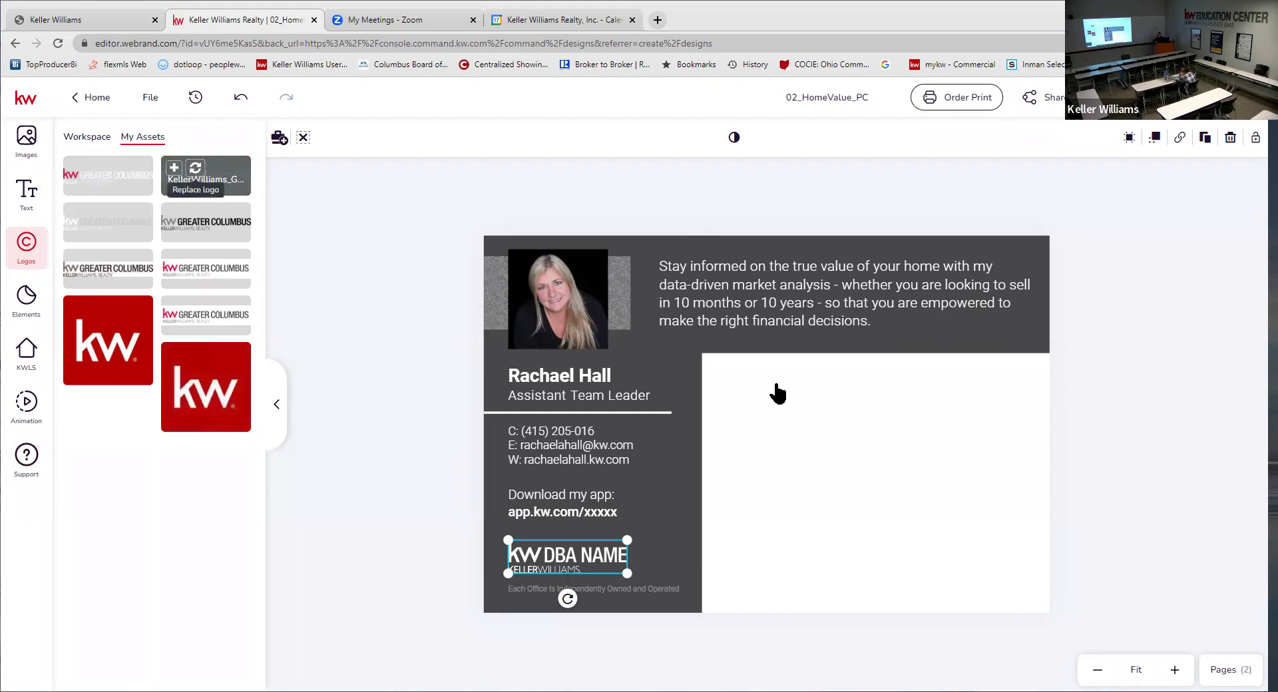
pyautogui.moveTo(626, 540); pyautogui.dragTo(668, 533)
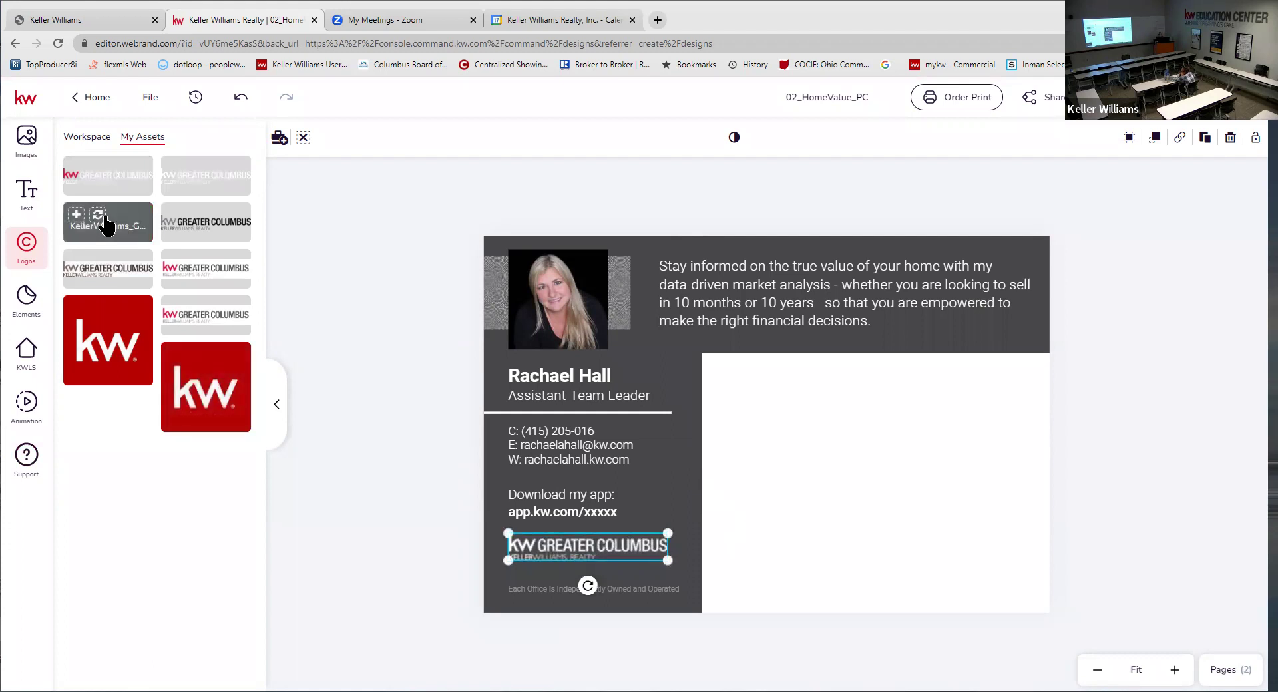
# - Undo the accidentally added extra Greater Columbus logo, keeping the single placed logo
pyautogui.click(96, 217)
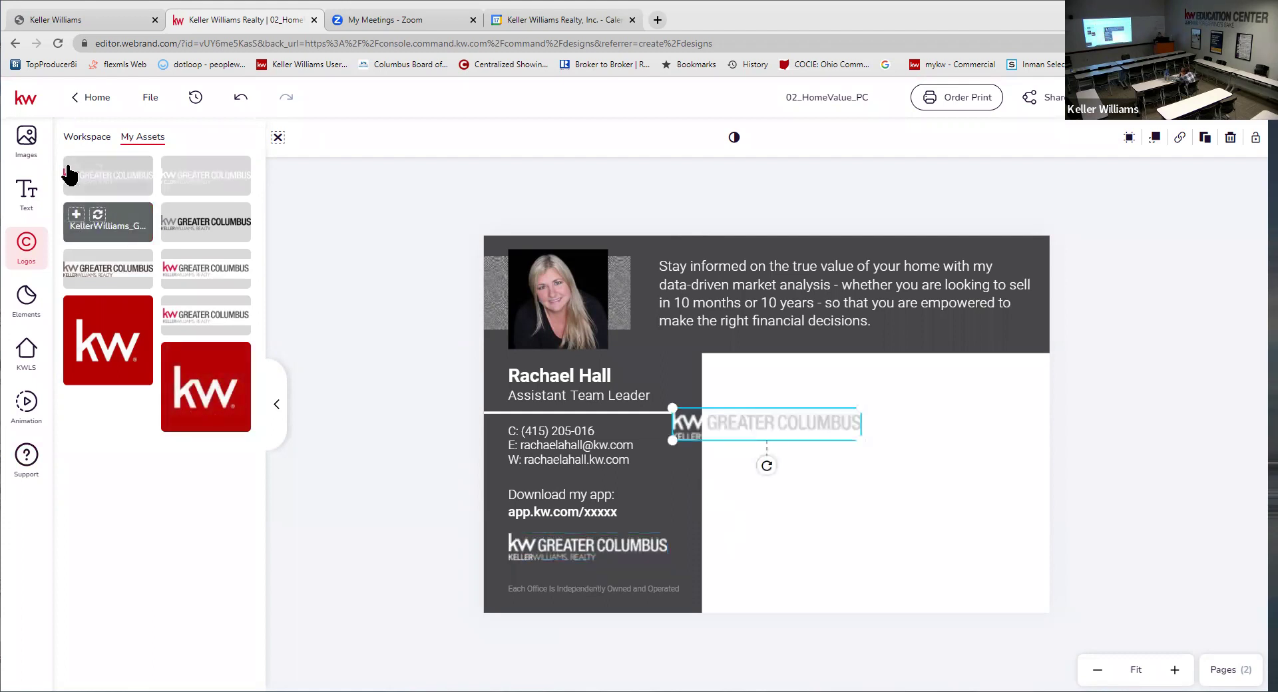
pyautogui.click(240, 100)
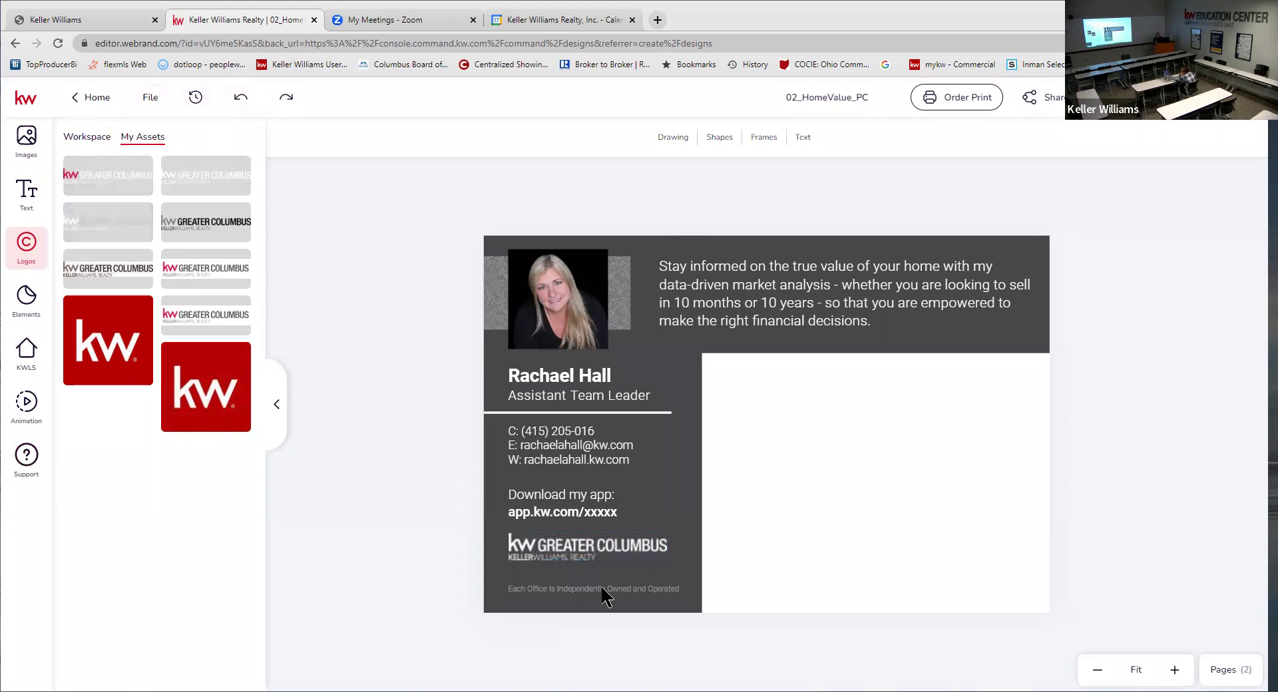
pyautogui.click(587, 543)
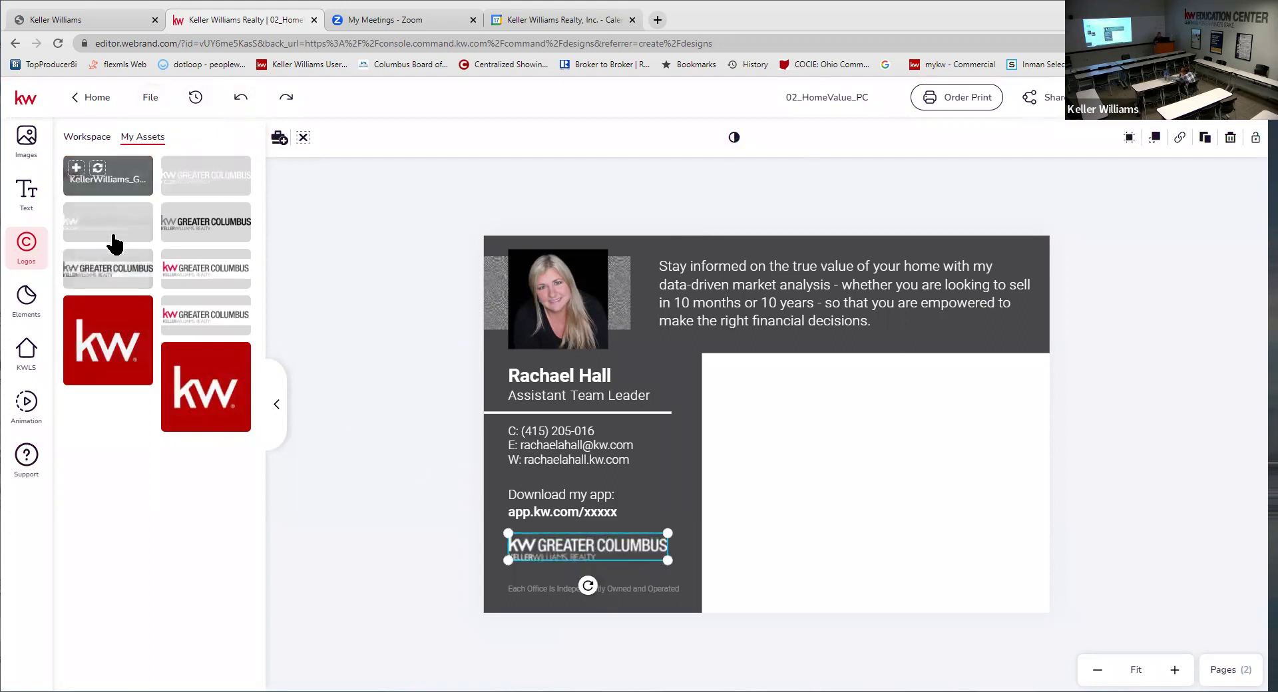
pyautogui.click(97, 214)
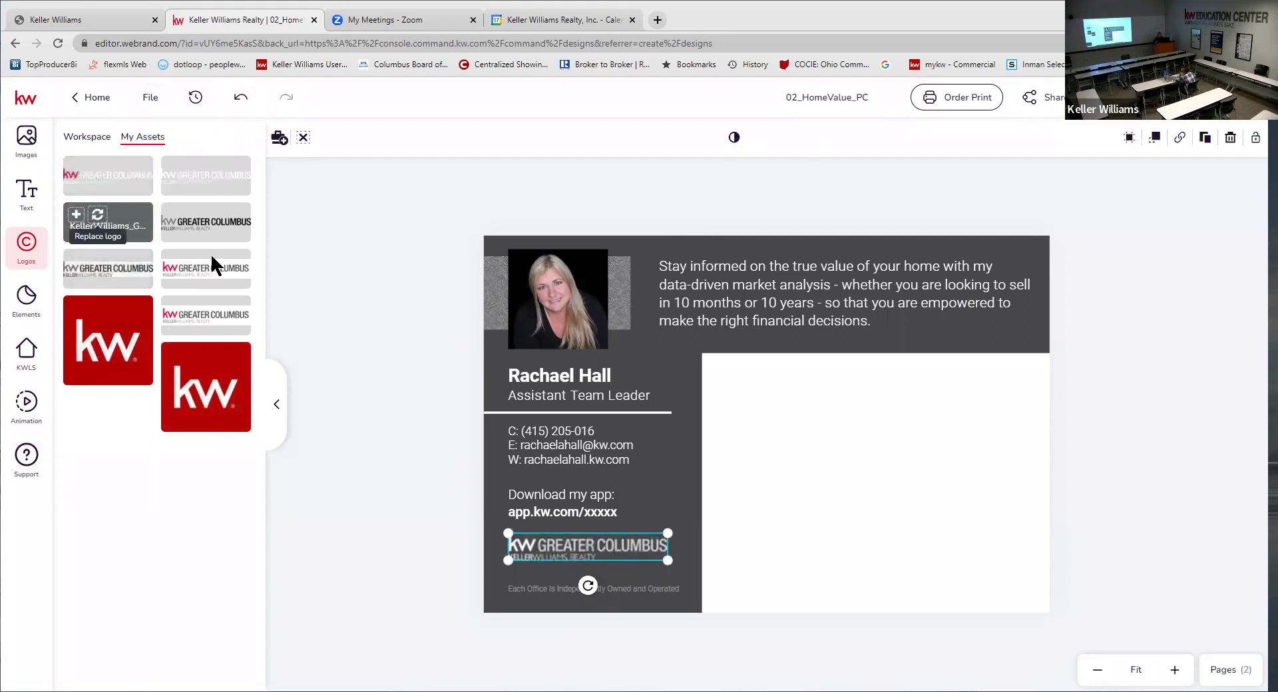
pyautogui.click(998, 419)
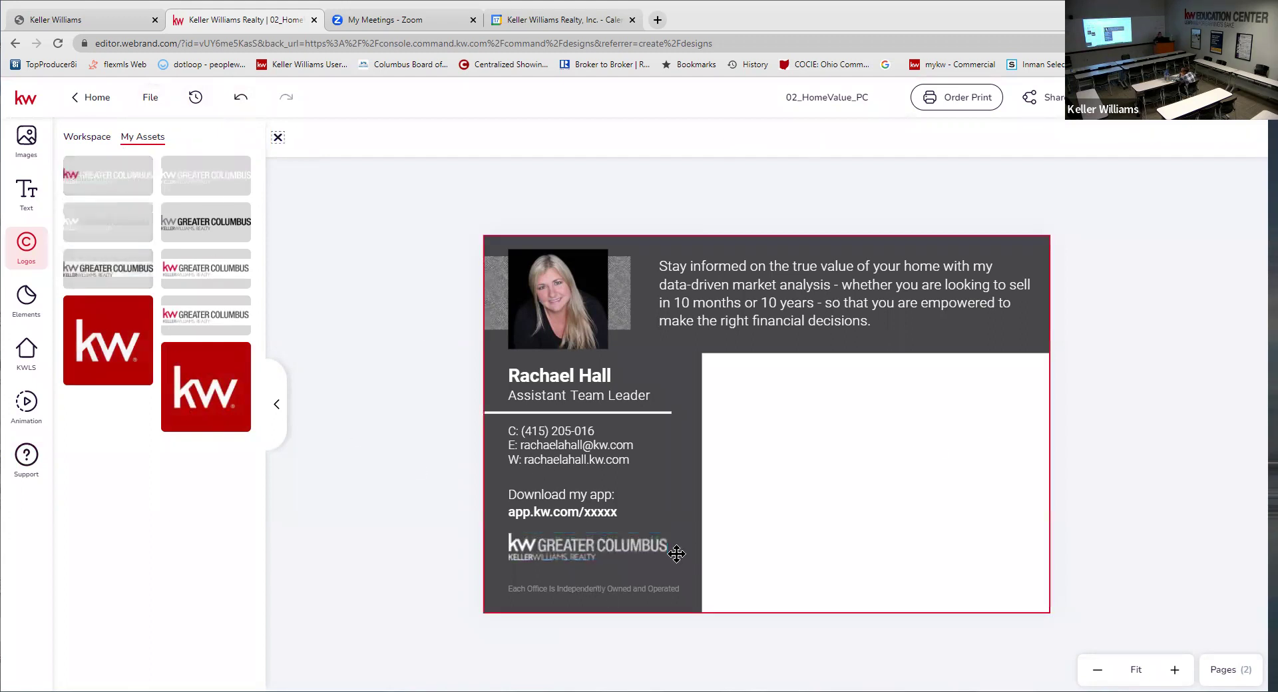
pyautogui.click(543, 546)
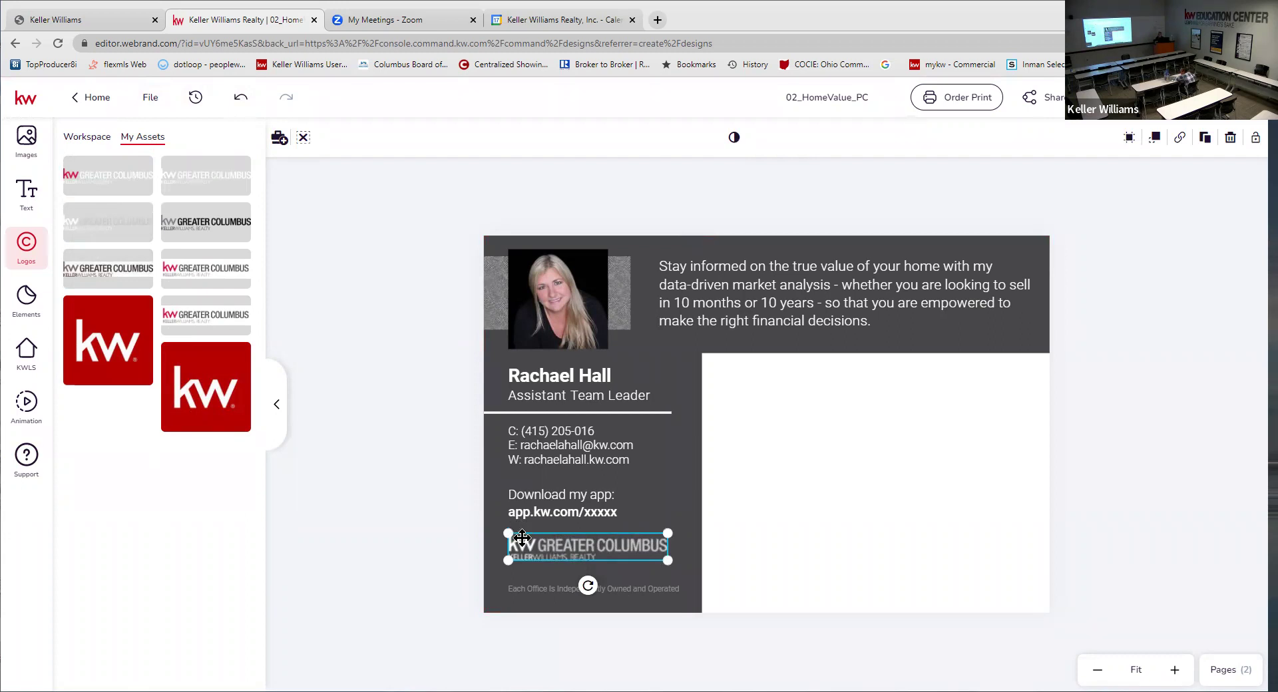
pyautogui.moveTo(129, 215)
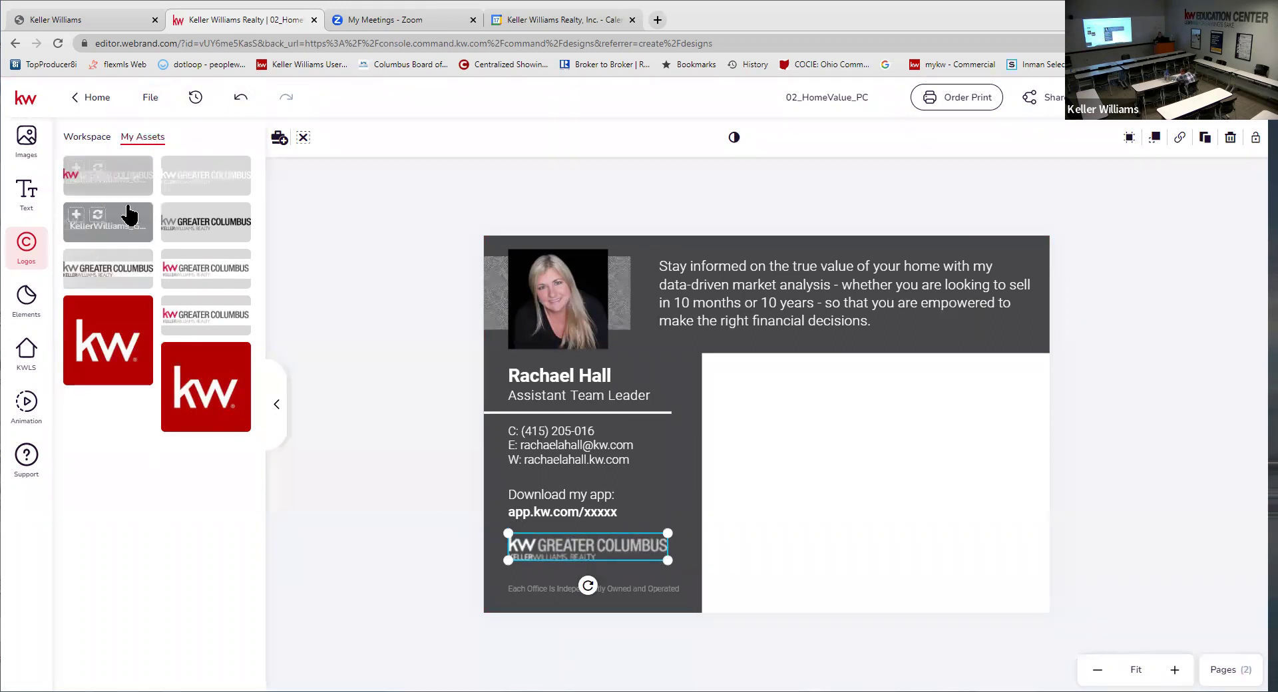
pyautogui.click(1150, 313)
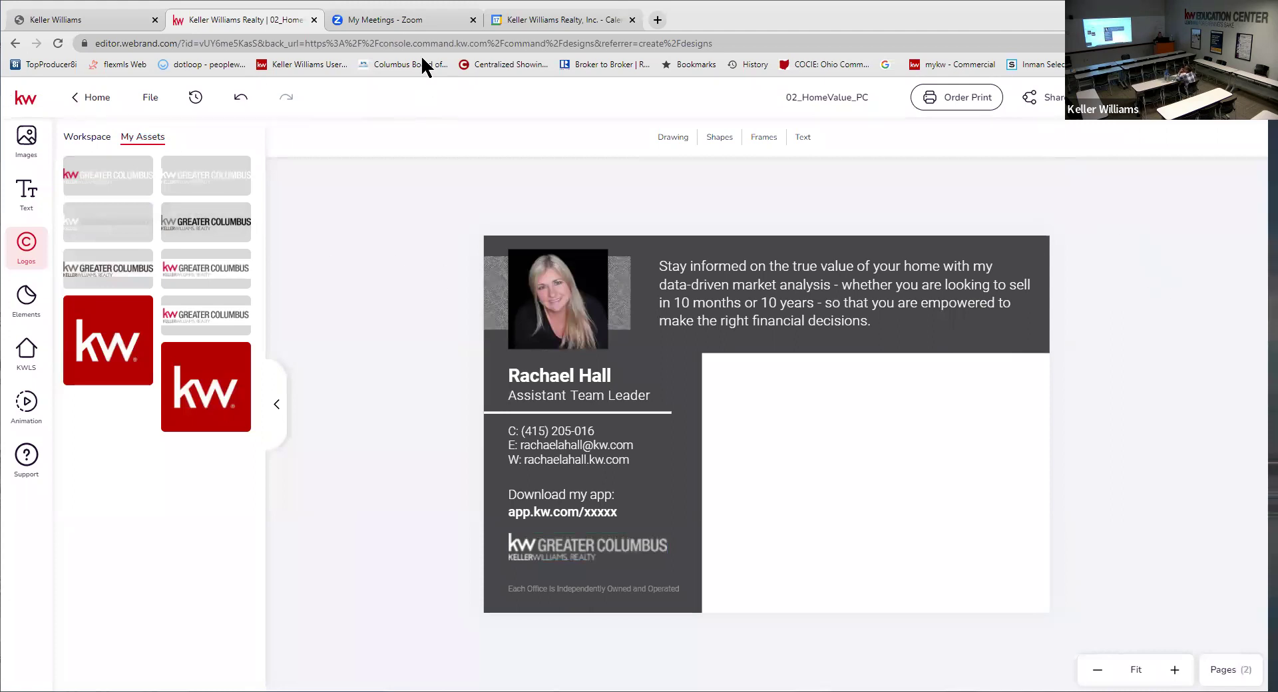
pyautogui.click(94, 138)
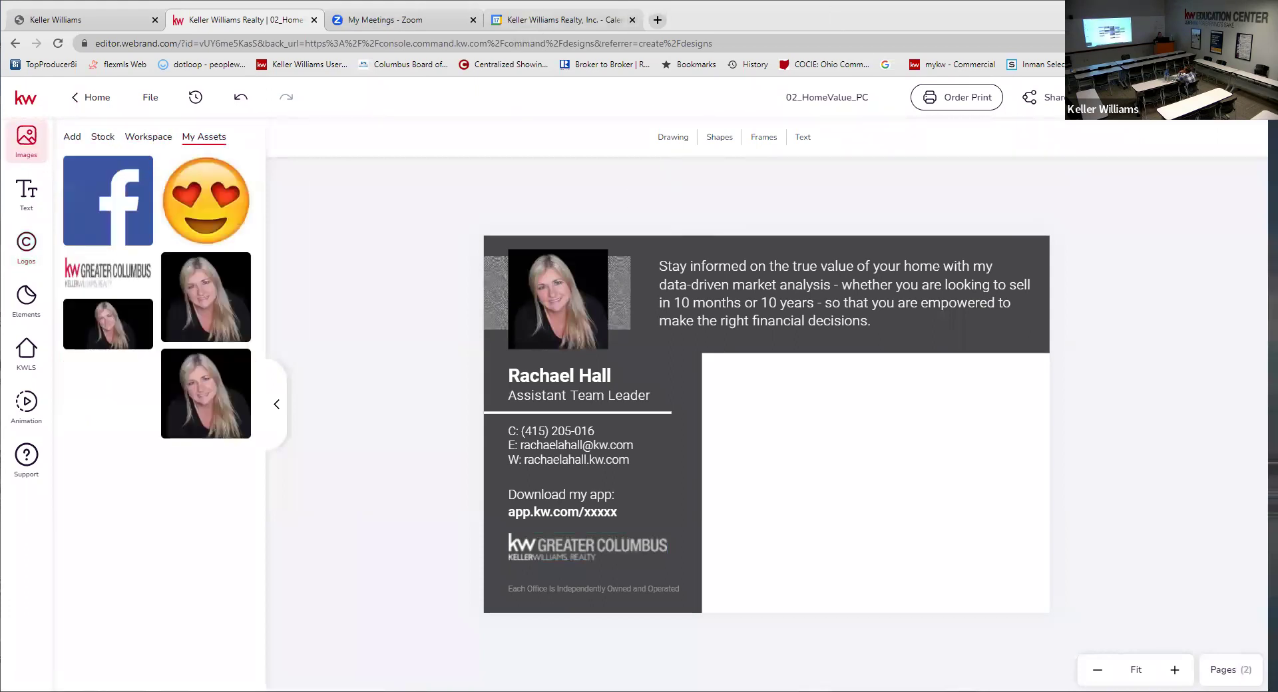
pyautogui.hotkey('ctrl', '4')
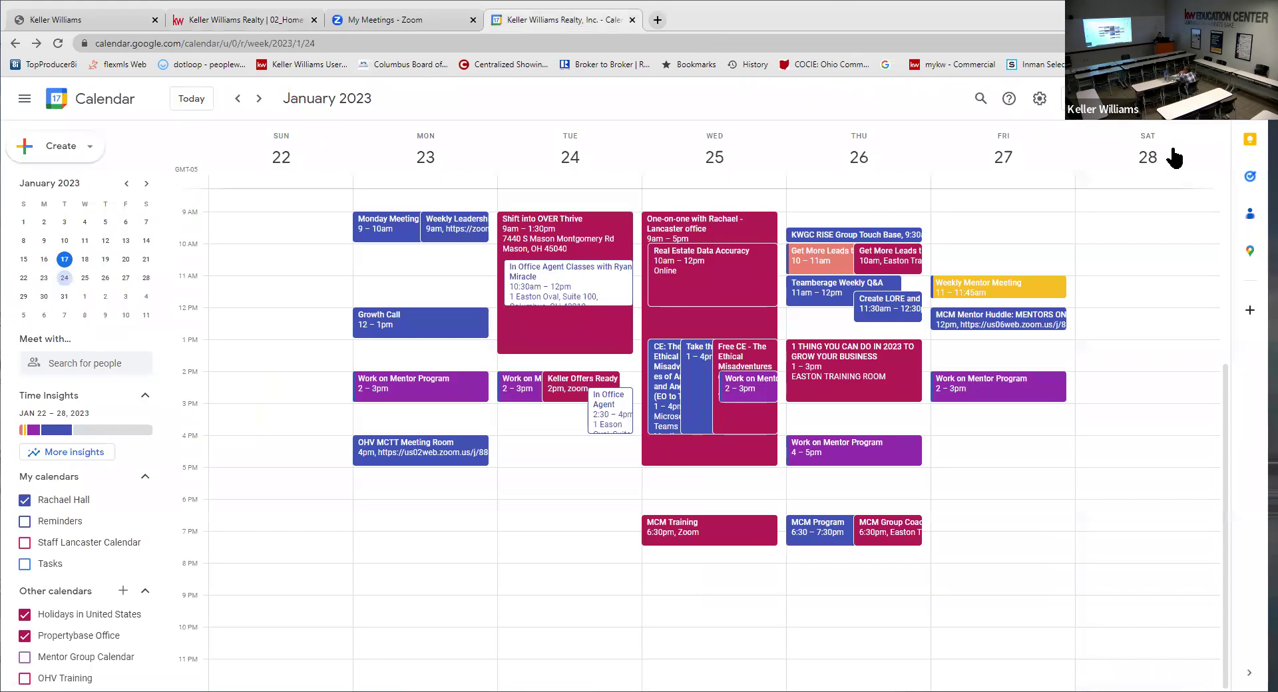
pyautogui.click(855, 107)
pyautogui.click(233, 18)
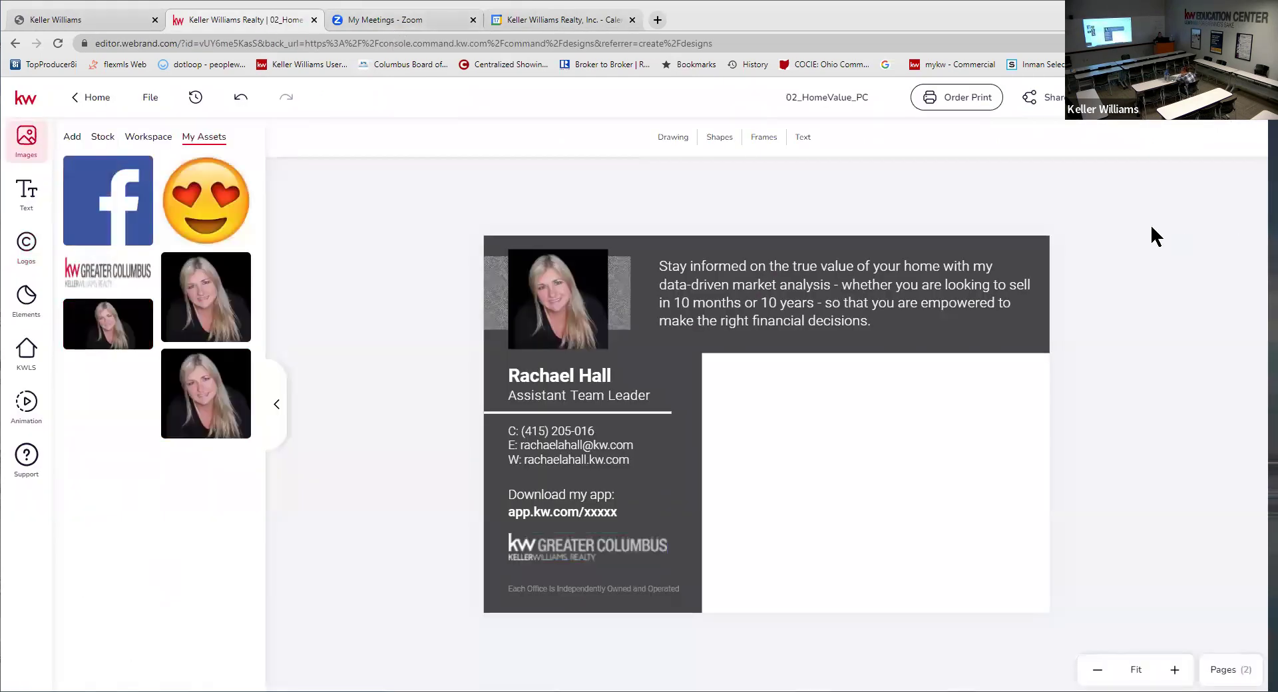
pyautogui.click(570, 512)
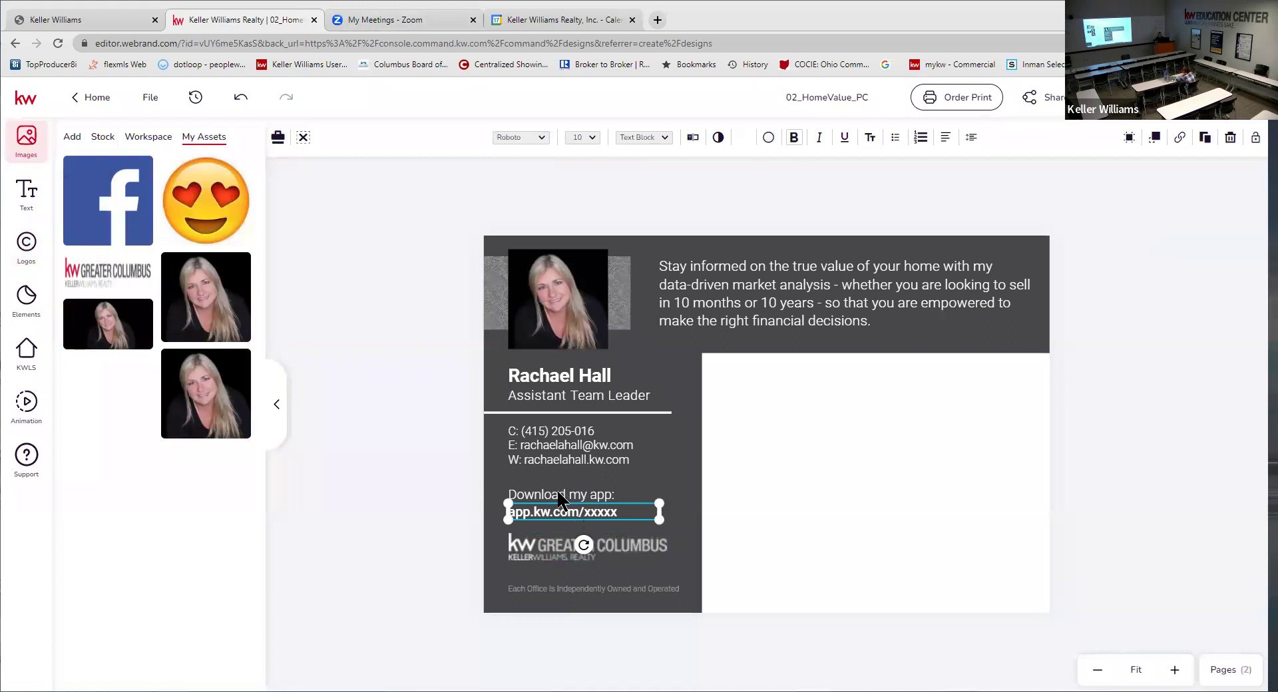
pyautogui.click(561, 501)
pyautogui.click(572, 510)
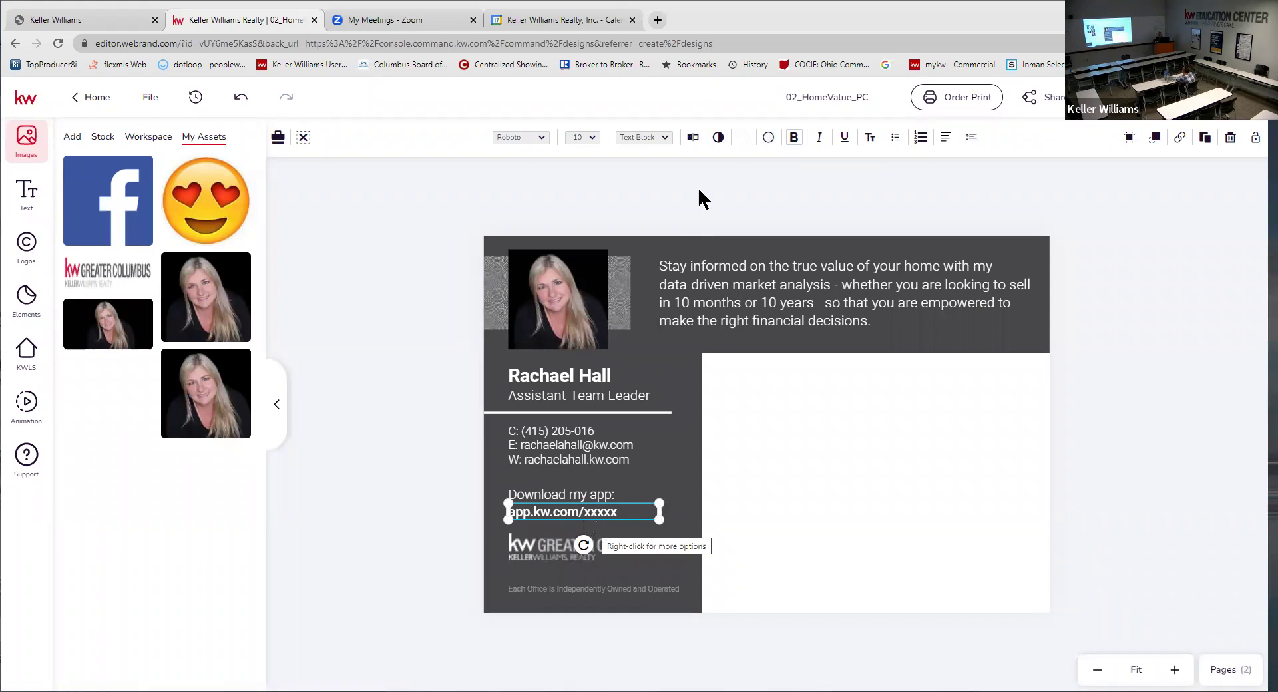
# - Load the agent's kw.com website in a new browser tab
pyautogui.click(656, 20)
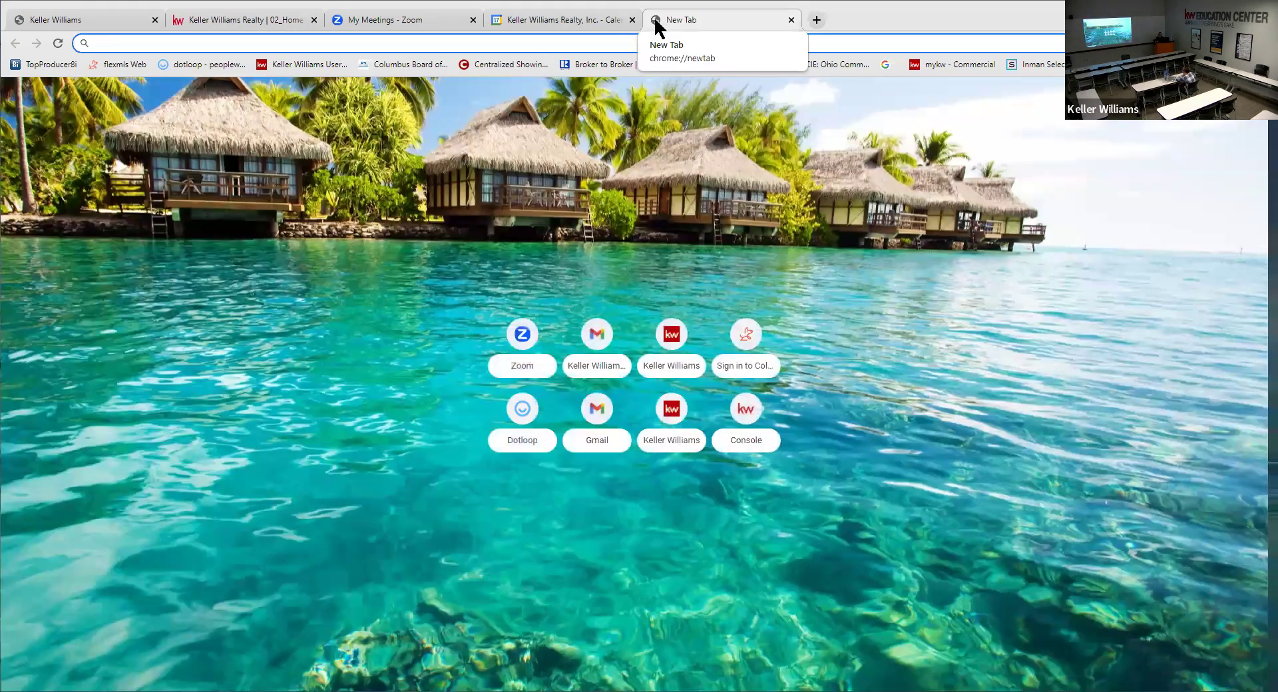
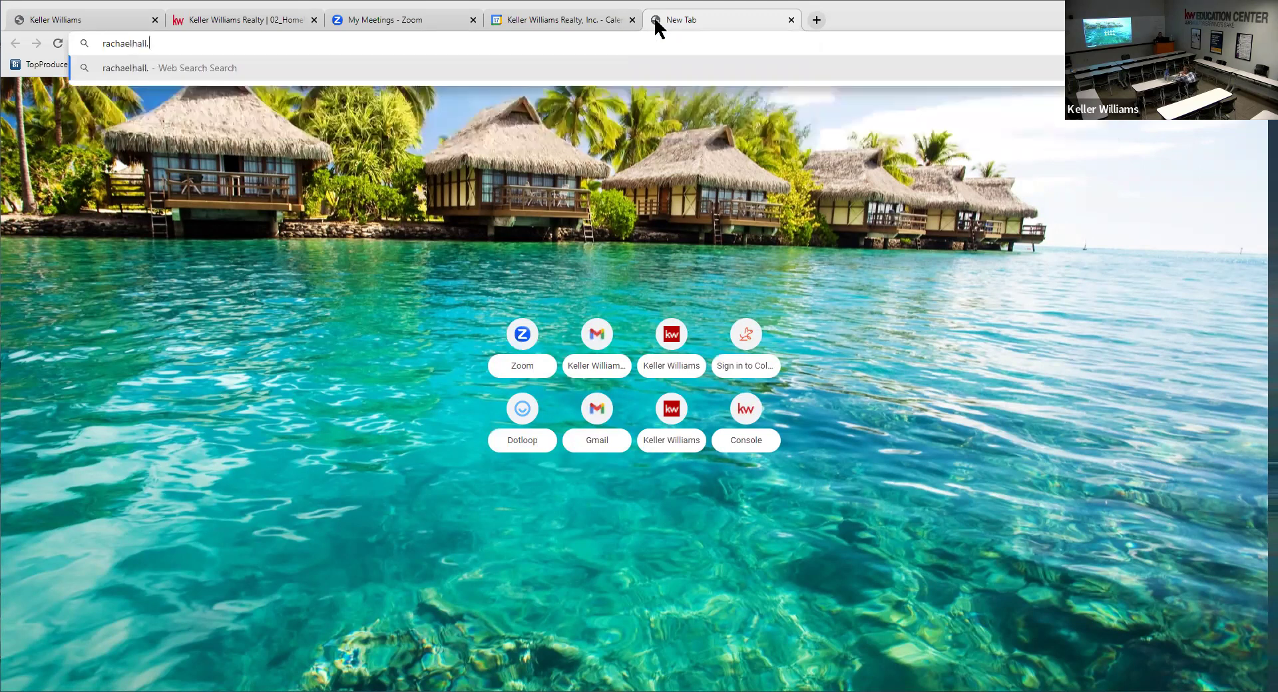
pyautogui.press('Return')
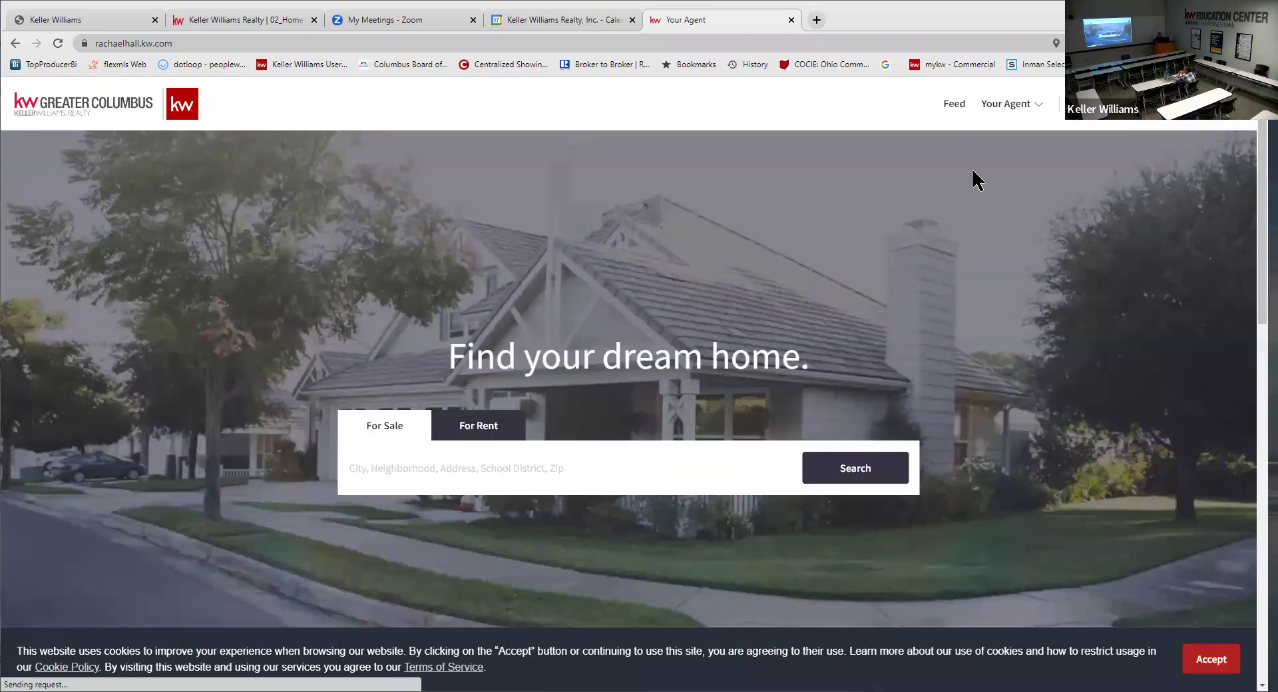
# - Go to Your Agent > Home Search App and follow the Download Now link
pyautogui.click(1025, 108)
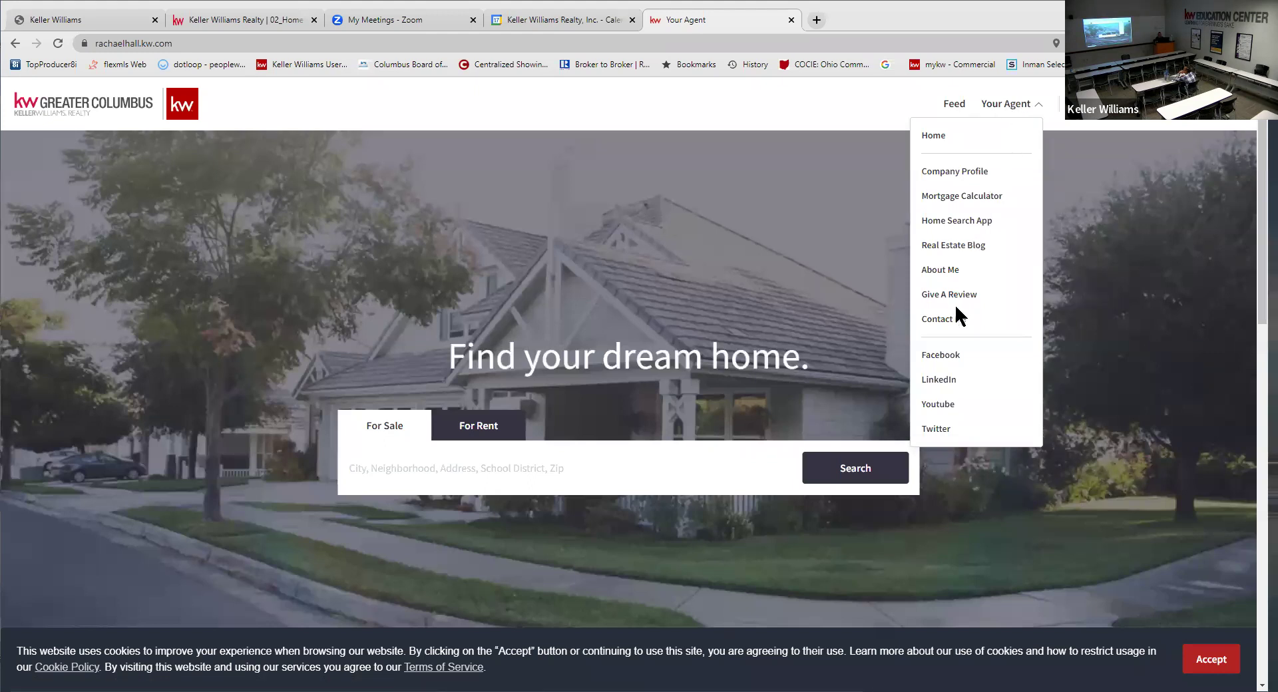
pyautogui.click(960, 220)
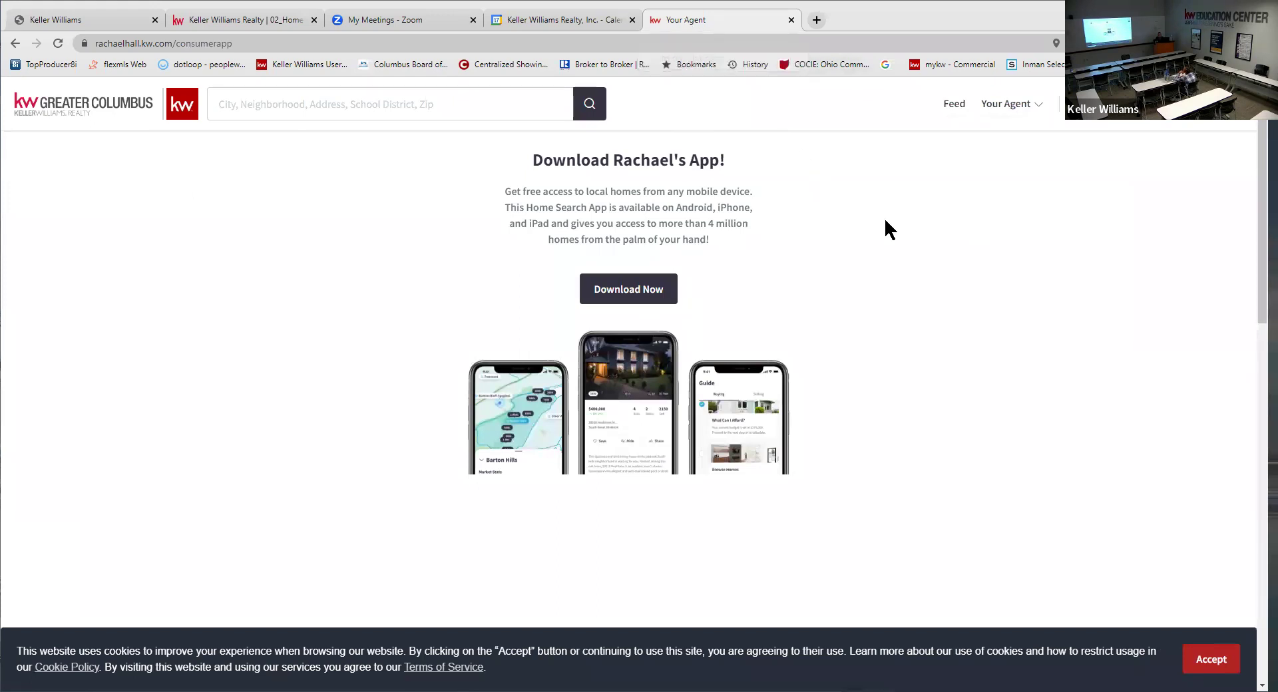
pyautogui.click(1023, 109)
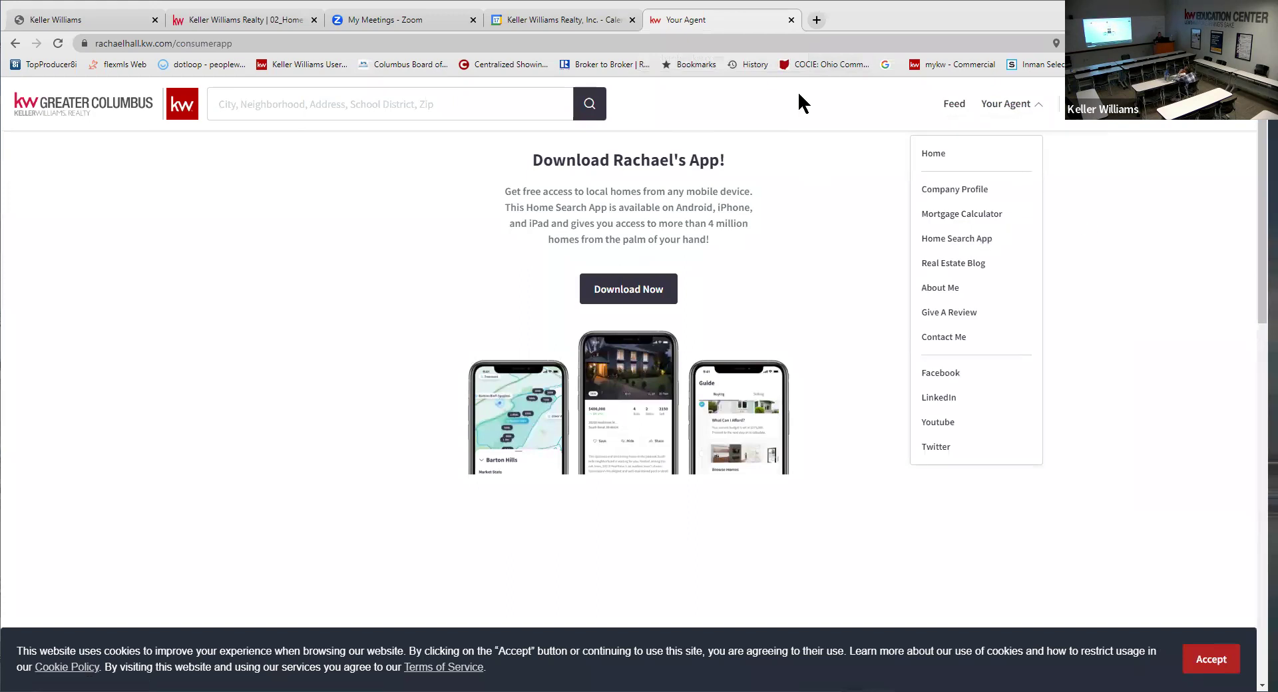
pyautogui.click(119, 41)
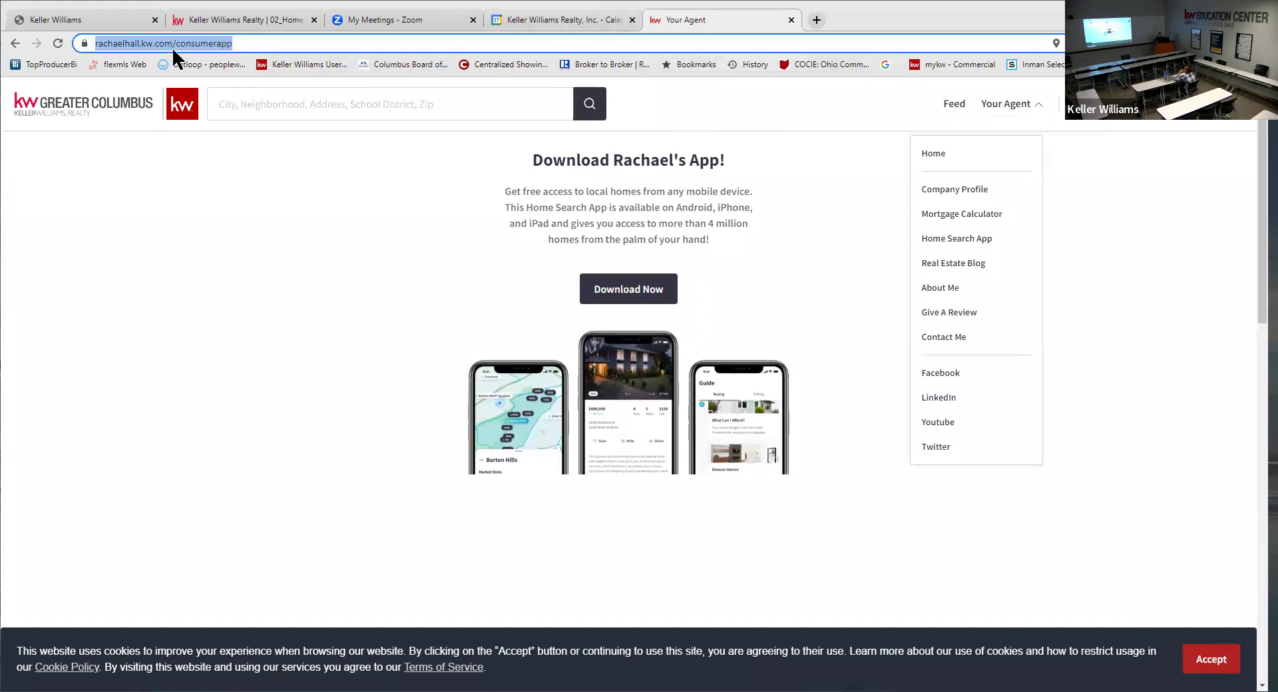
pyautogui.click(638, 290)
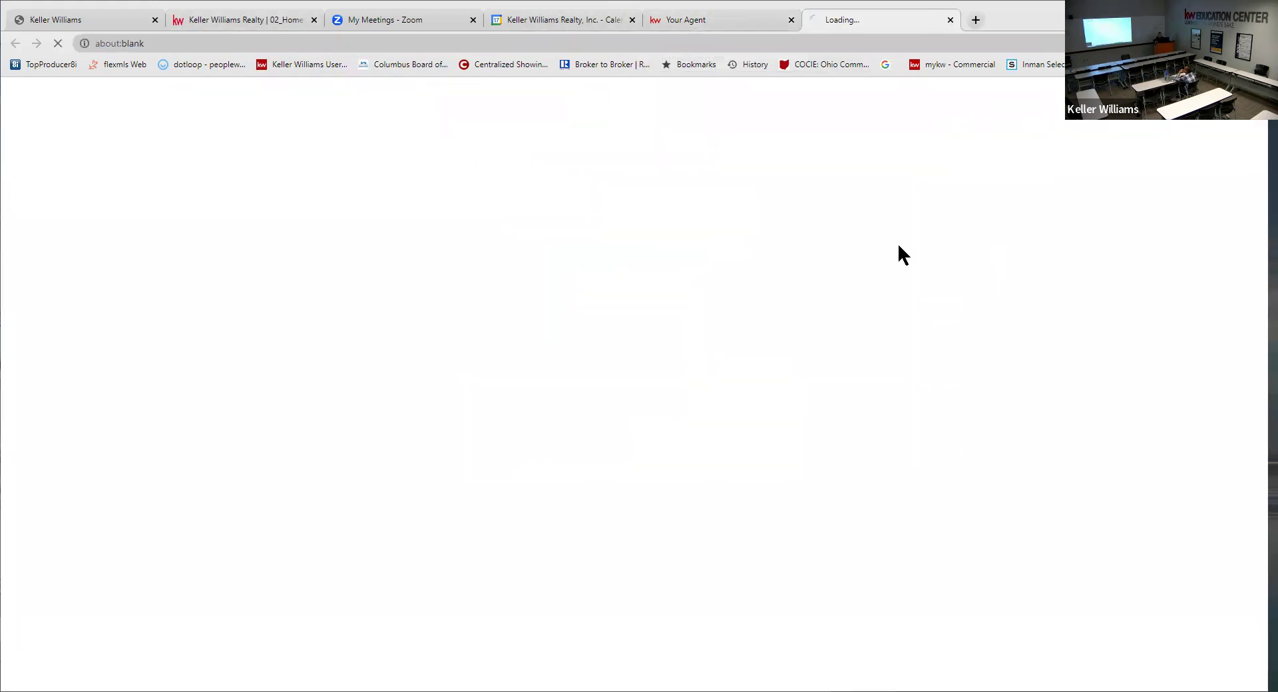
# - Strip the tracking part from the kw.com download page address
pyautogui.click(722, 20)
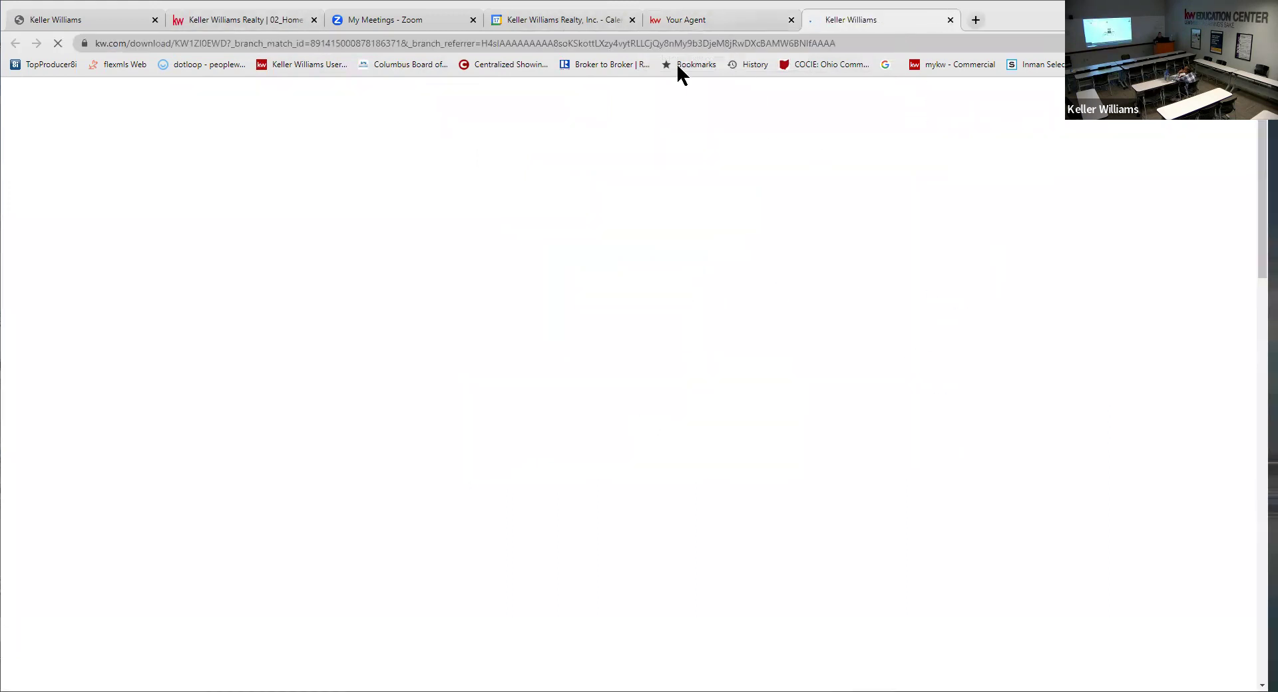
pyautogui.click(837, 22)
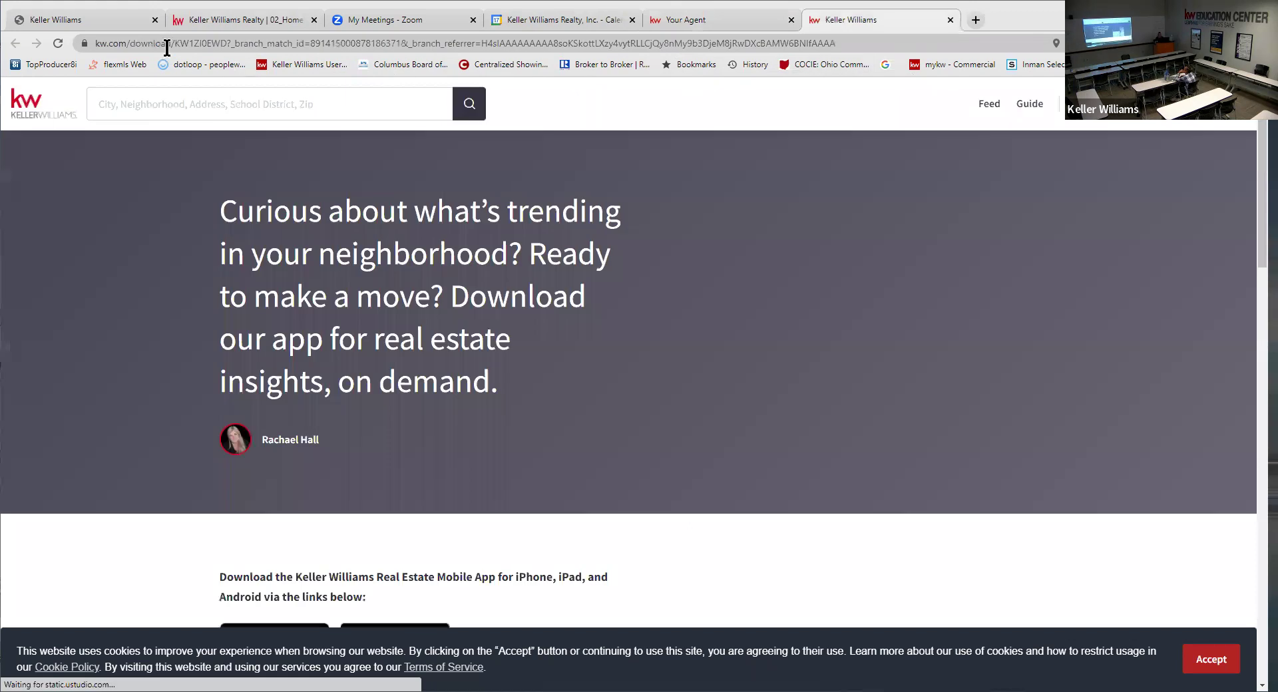
pyautogui.click(148, 43)
pyautogui.click(261, 43)
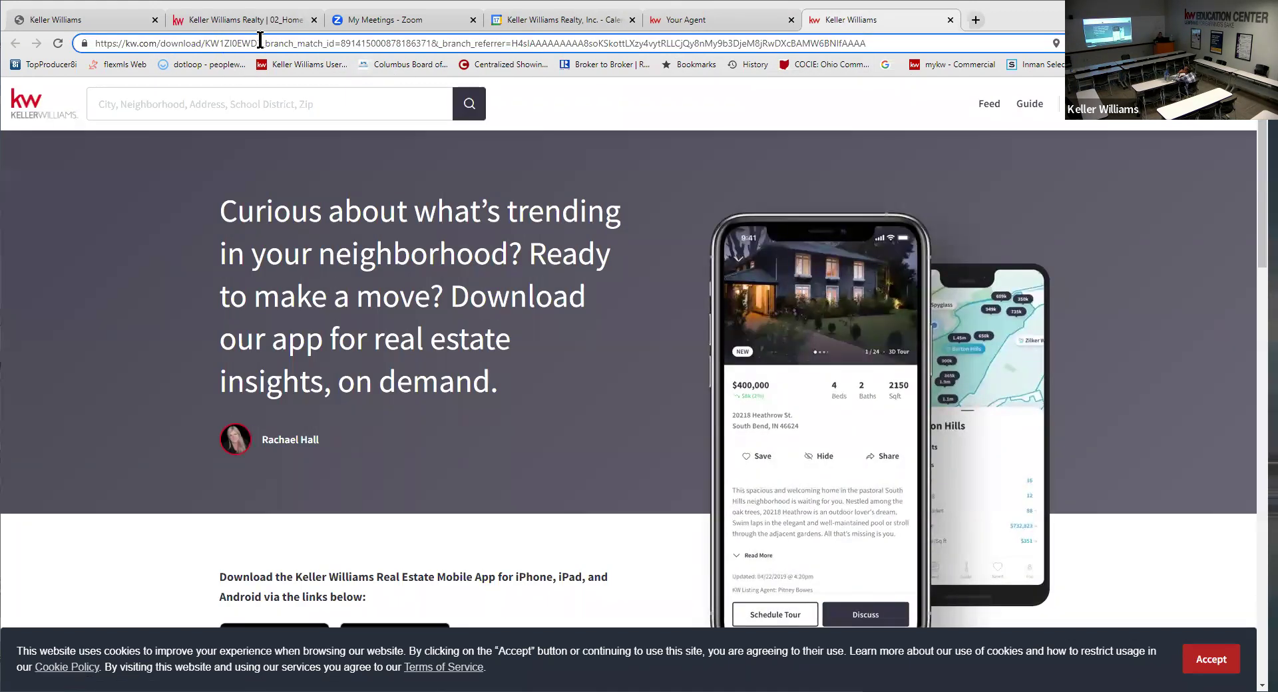
pyautogui.hotkey('shift', 'End')
pyautogui.press('Delete')
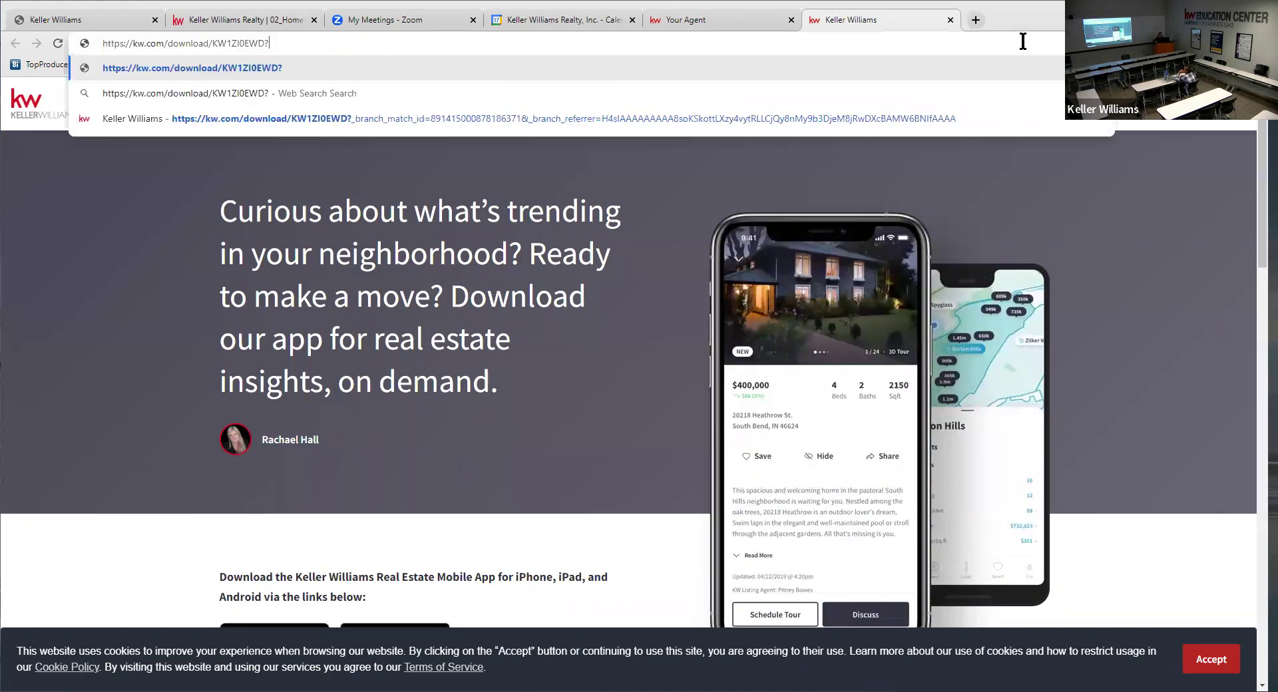
pyautogui.press('BackSpace')
# - Copy the address of the agent's Home Search App page
pyautogui.click(683, 15)
pyautogui.click(171, 49)
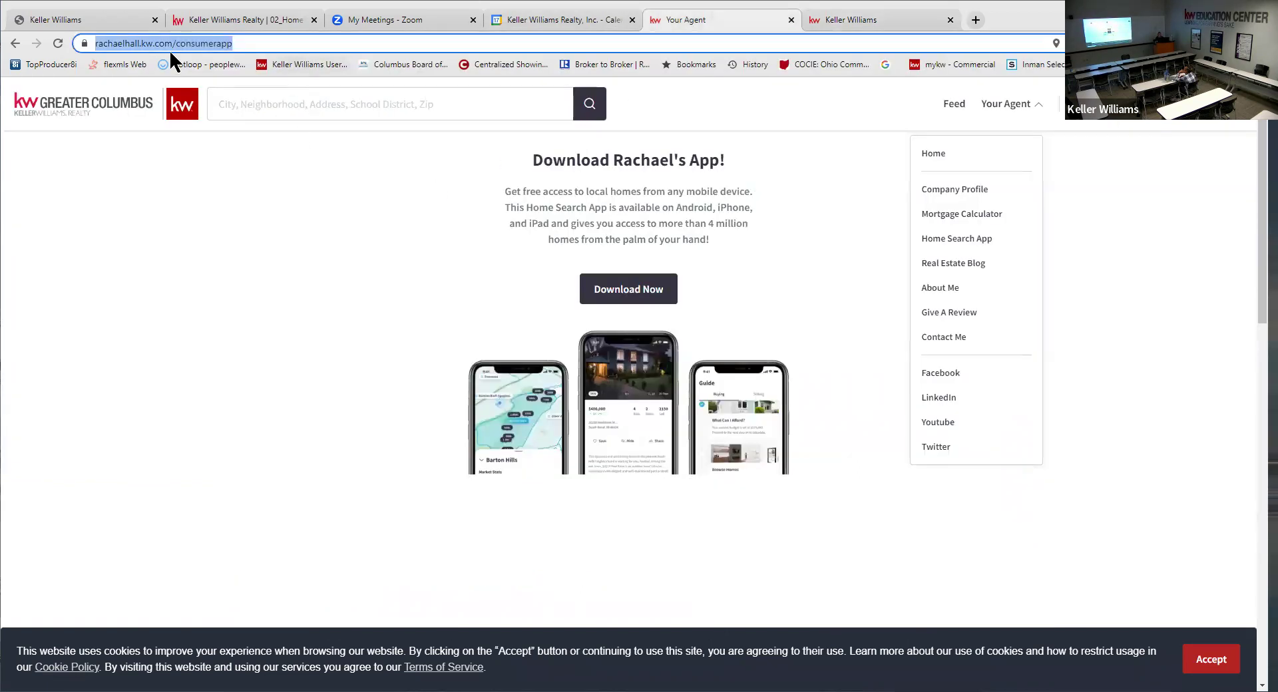
pyautogui.rightClick(131, 40)
pyautogui.click(166, 132)
# - Look over the Keller Williams tabs and return to the postcard design editor
pyautogui.click(230, 17)
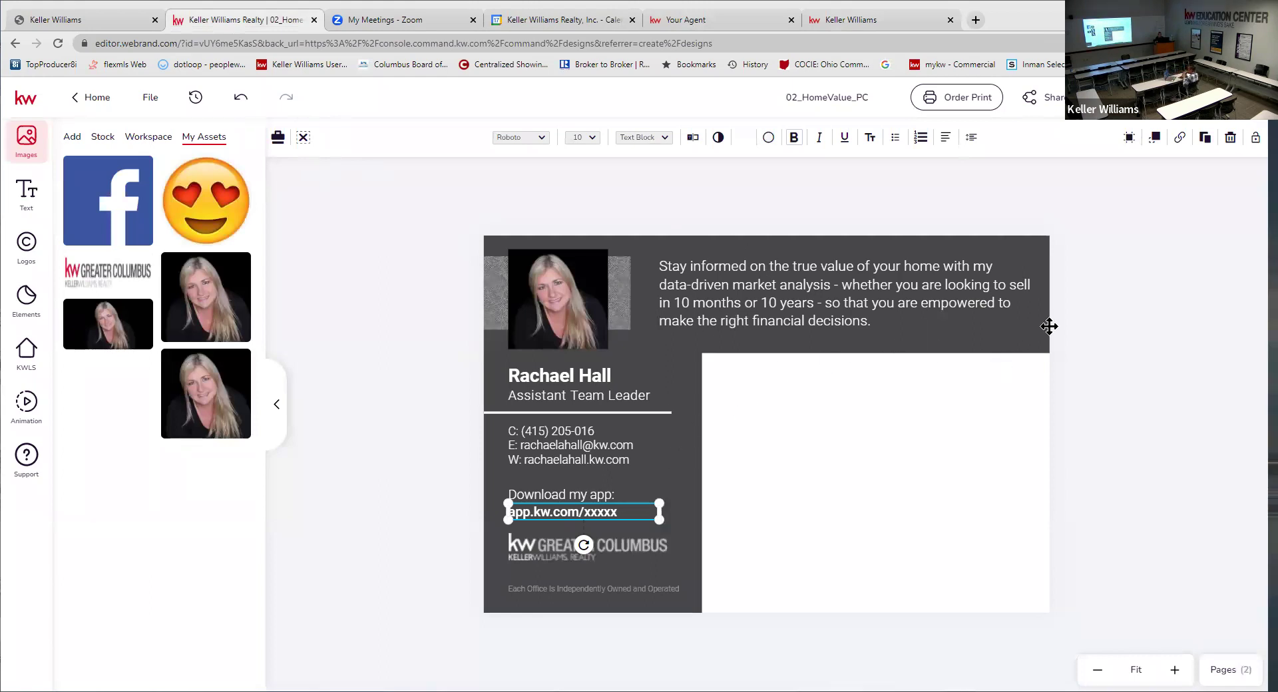
pyautogui.click(844, 20)
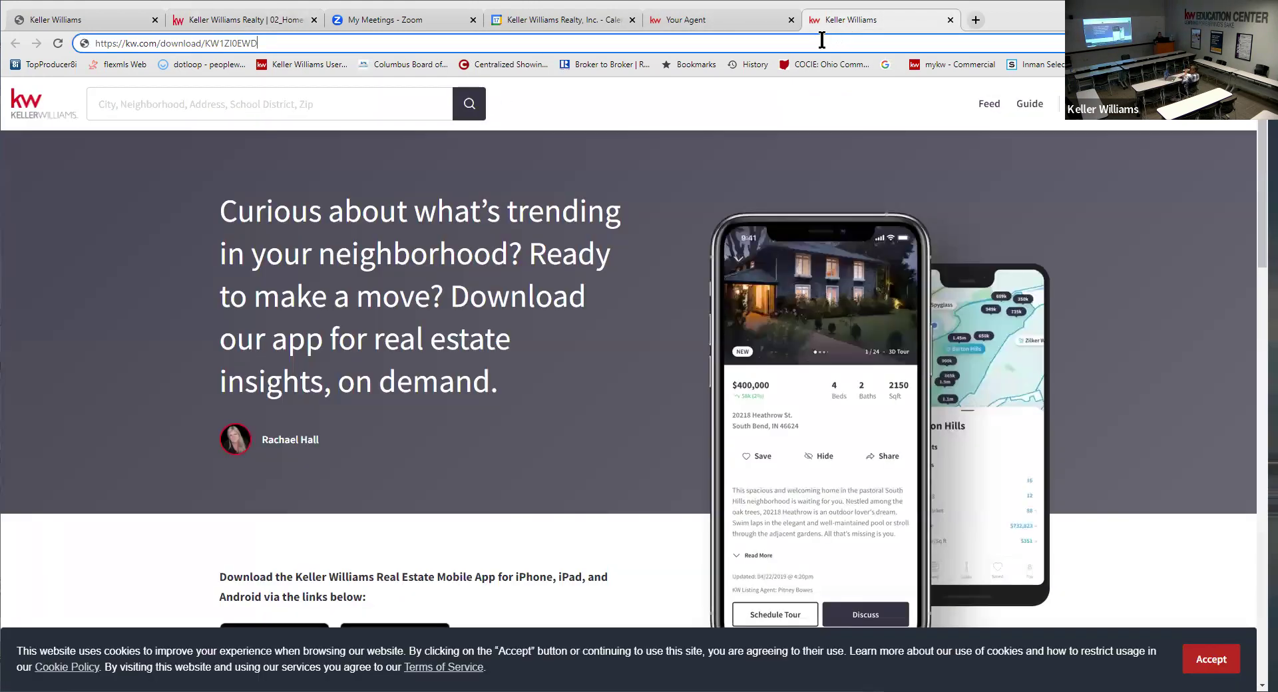
pyautogui.click(689, 22)
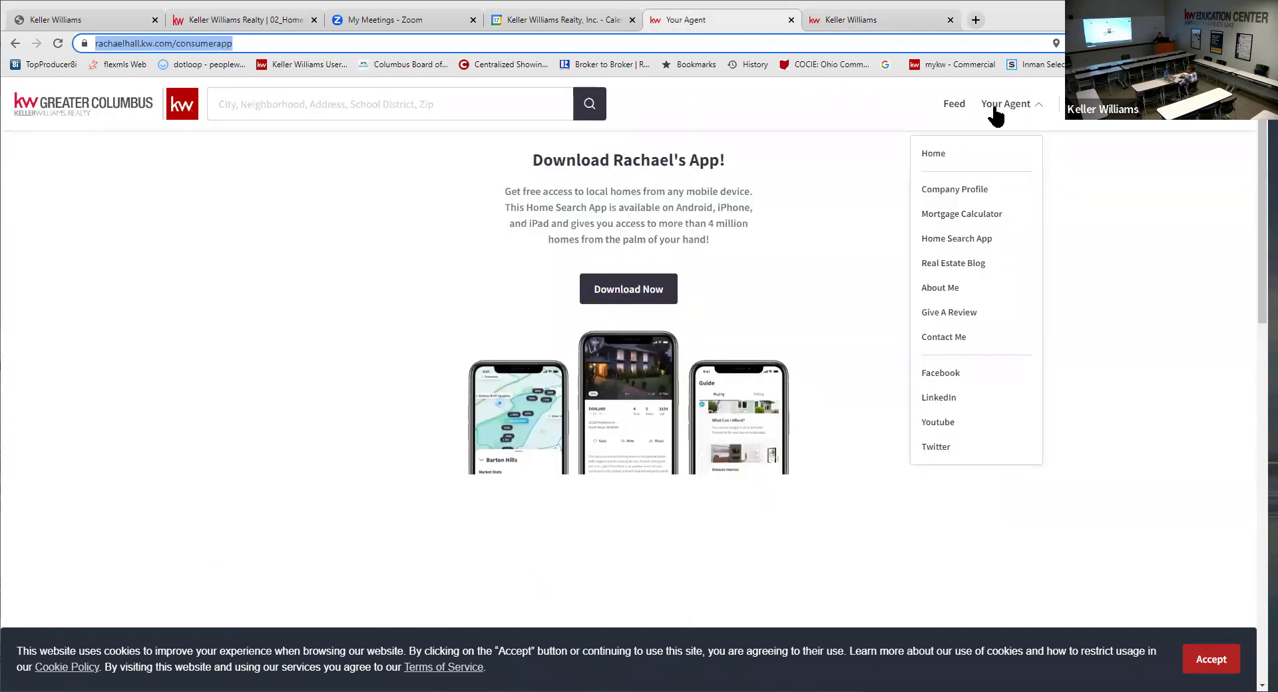
pyautogui.click(1013, 108)
pyautogui.click(1011, 109)
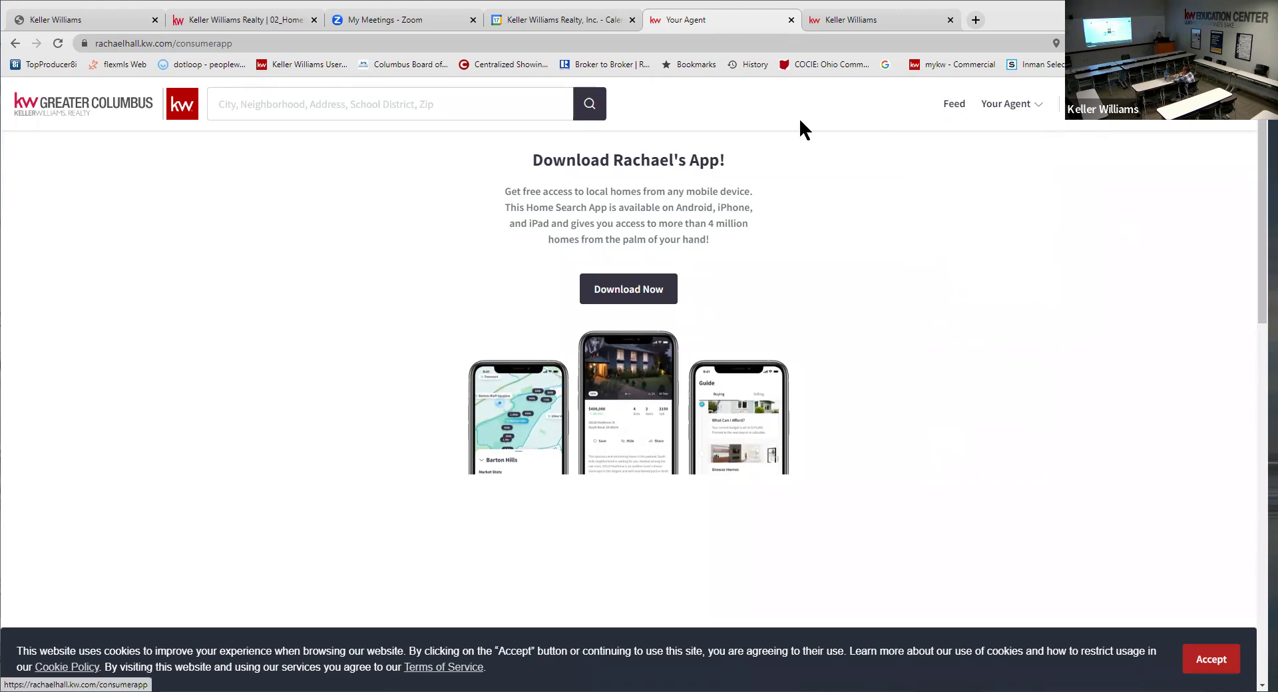
pyautogui.click(322, 44)
pyautogui.hotkey('ctrl', 'c')
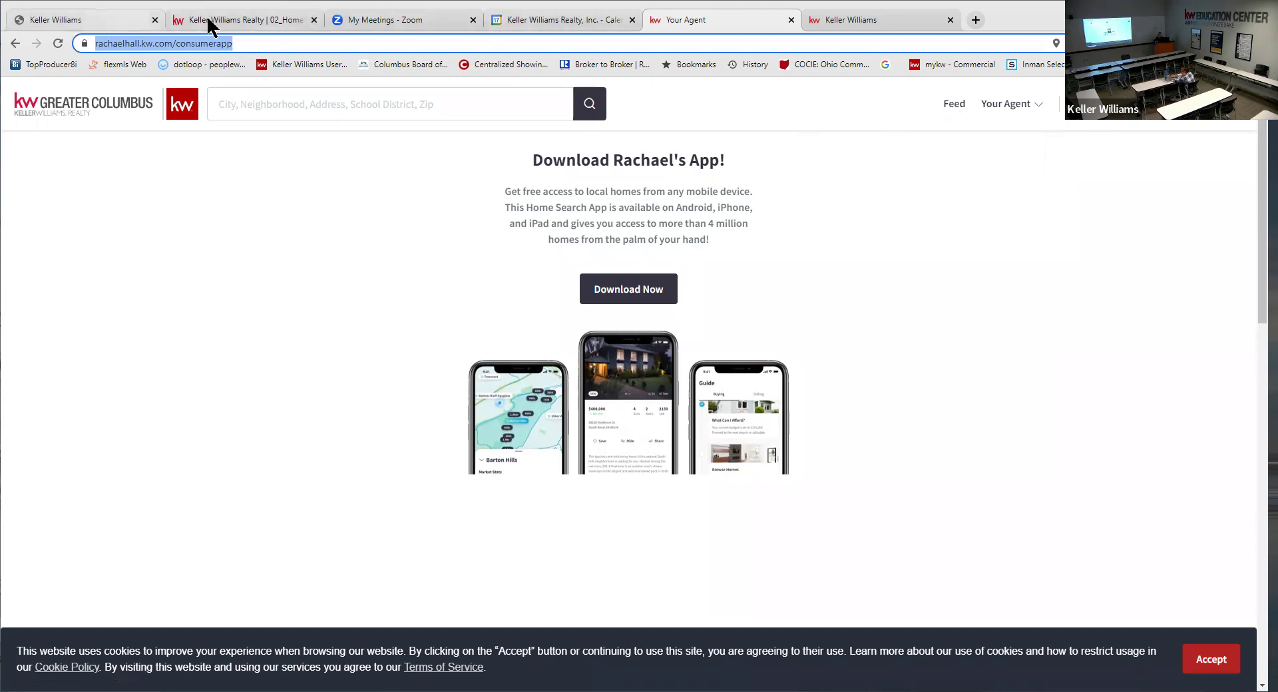
pyautogui.click(105, 19)
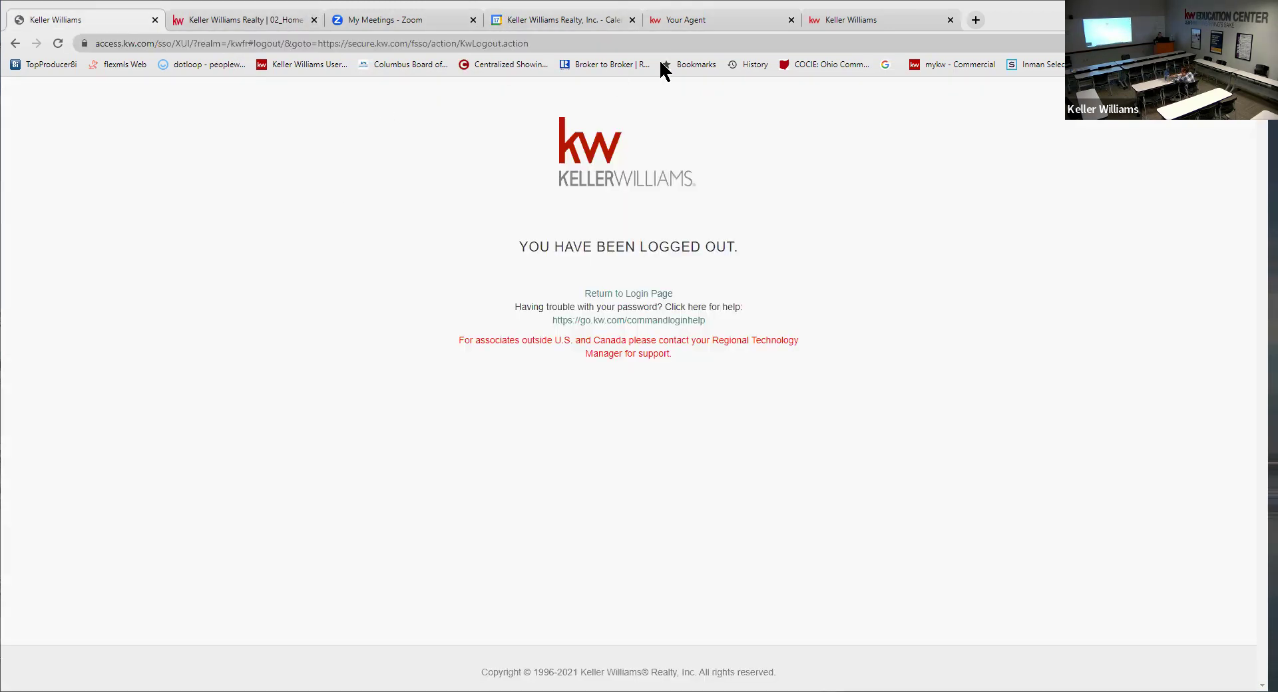
pyautogui.click(678, 26)
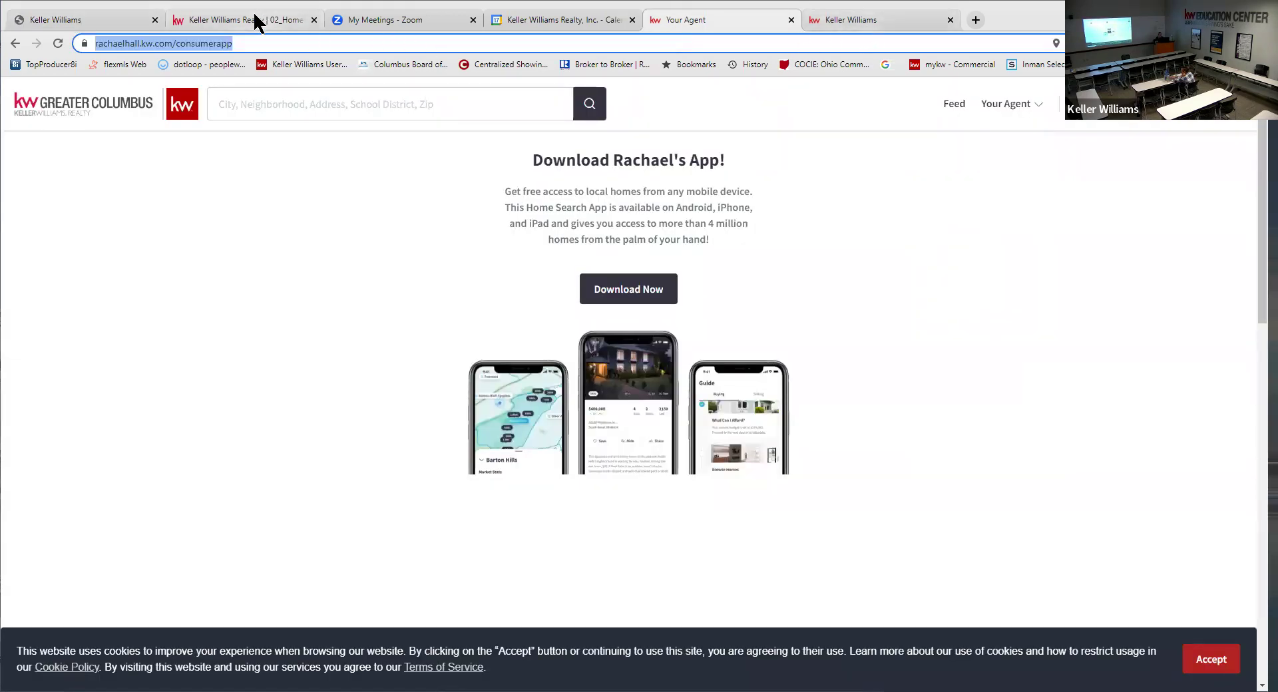
pyautogui.click(256, 20)
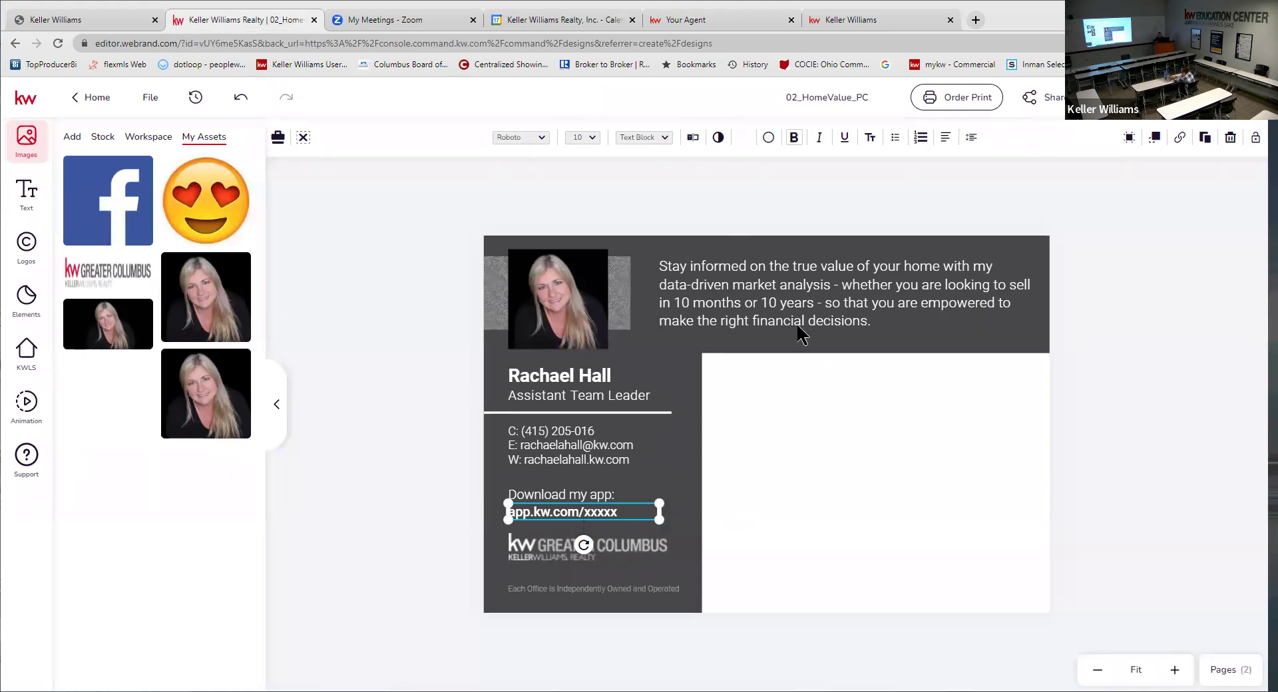
pyautogui.click(692, 140)
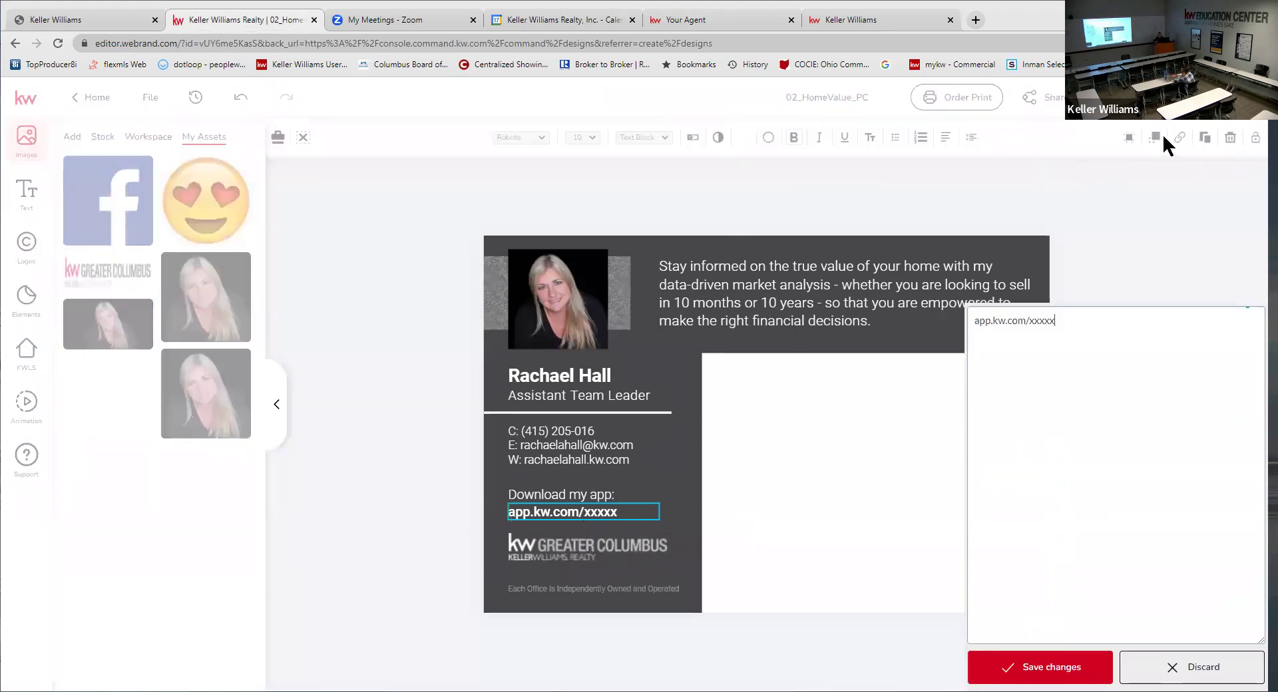
pyautogui.moveTo(1070, 136); pyautogui.dragTo(952, 140)
pyautogui.hotkey('ctrl', 'v')
pyautogui.press('BackSpace')
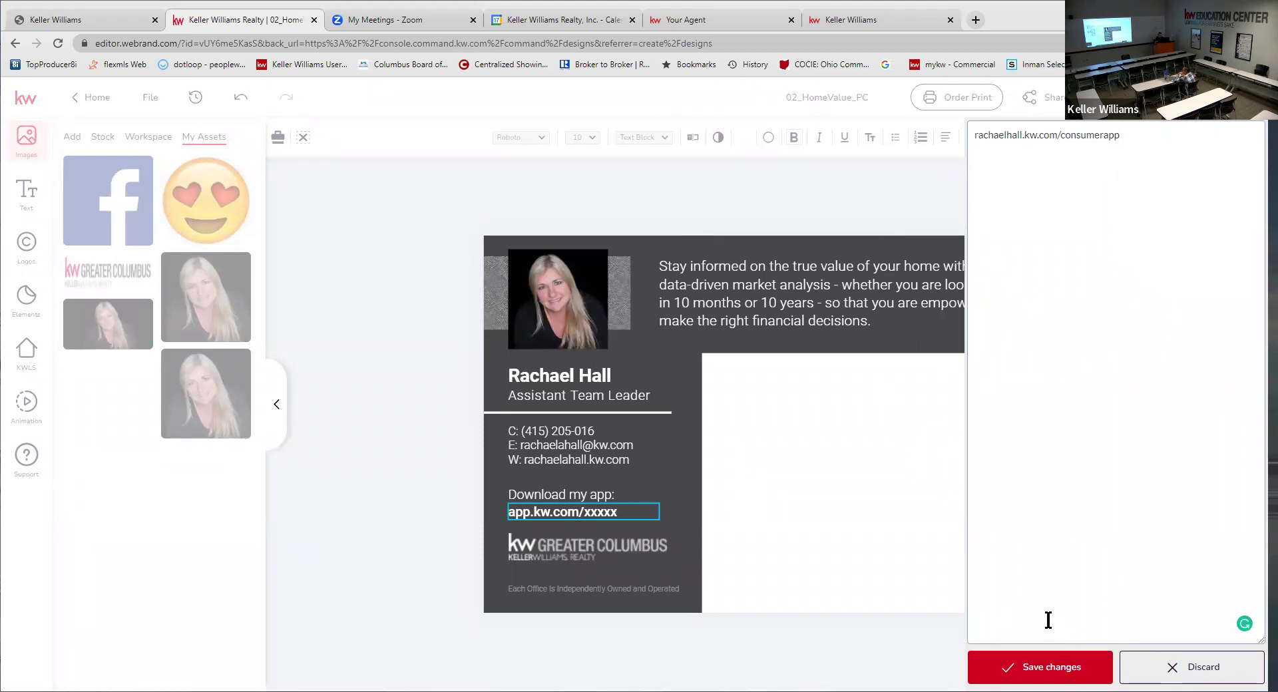
pyautogui.click(1052, 665)
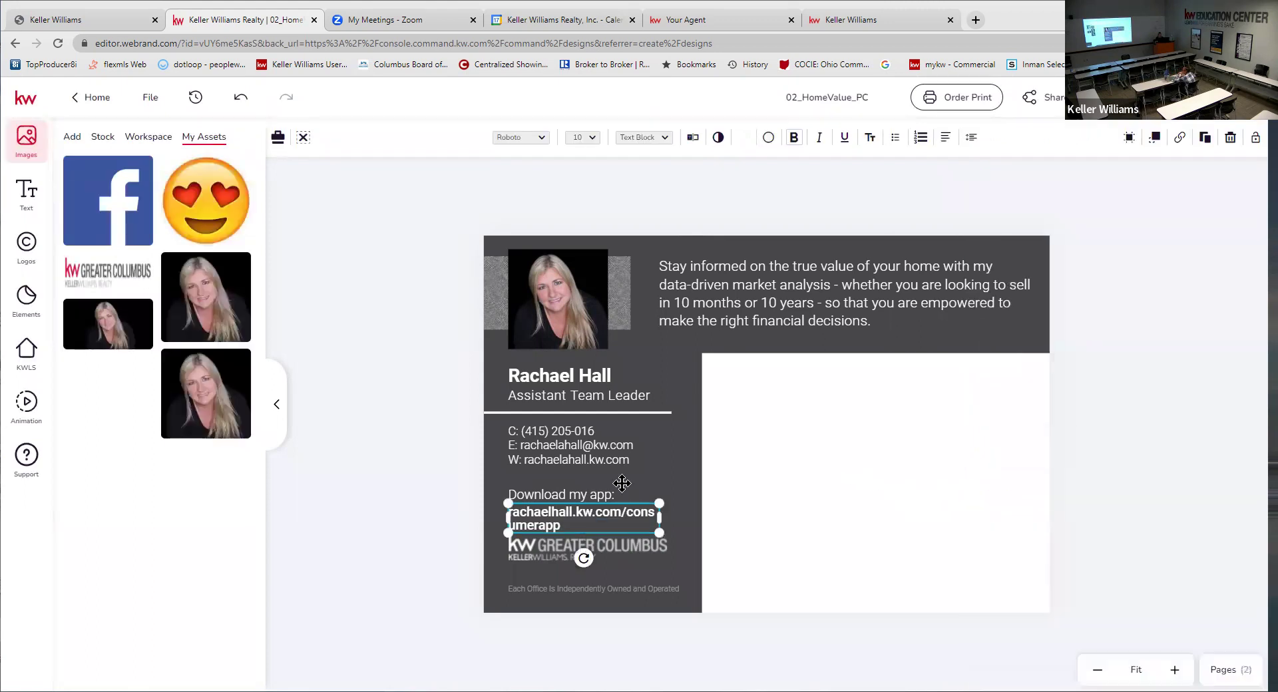
pyautogui.moveTo(659, 518); pyautogui.dragTo(724, 519)
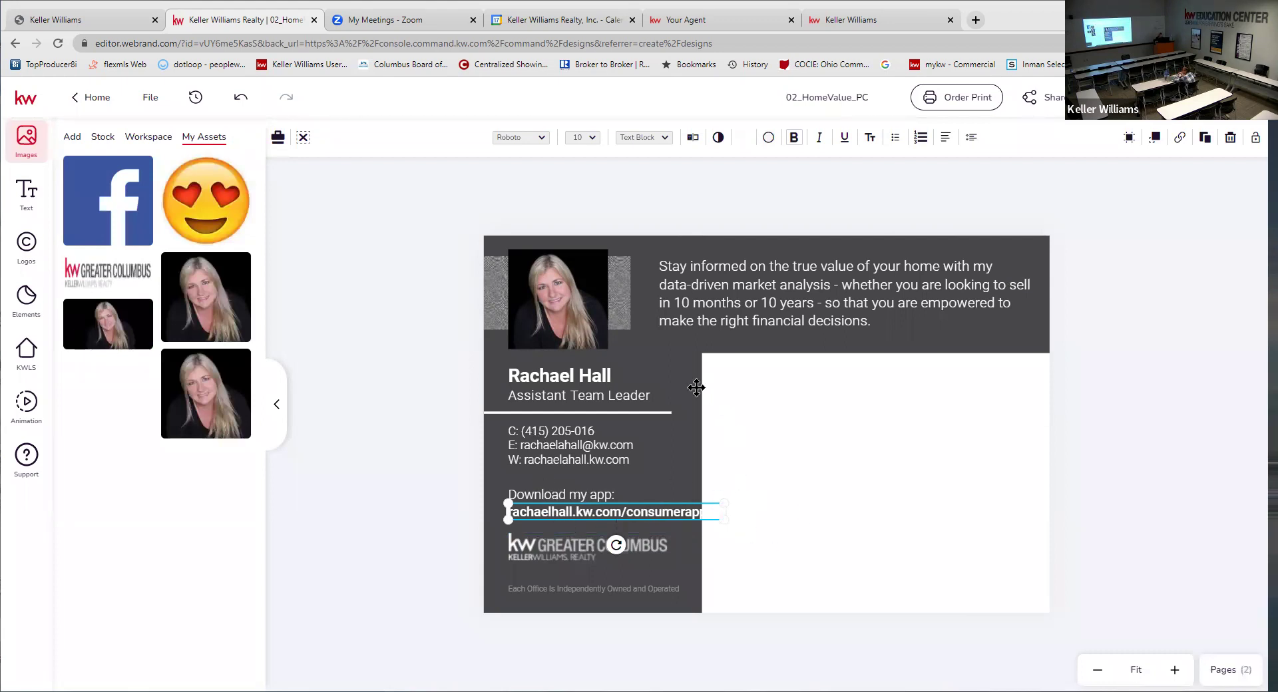
pyautogui.click(700, 416)
pyautogui.moveTo(708, 428); pyautogui.dragTo(717, 432)
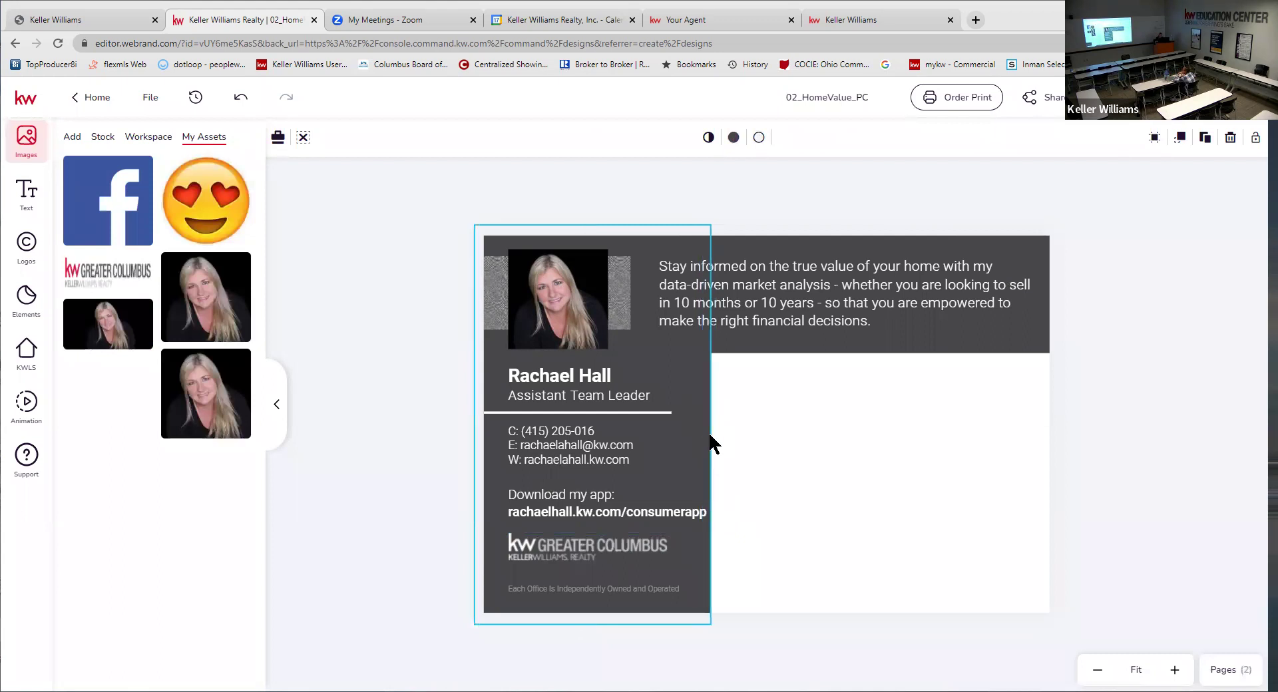
# - Check the dark left panel, Greater Columbus logo and app link fit by selecting each in turn
pyautogui.click(707, 459)
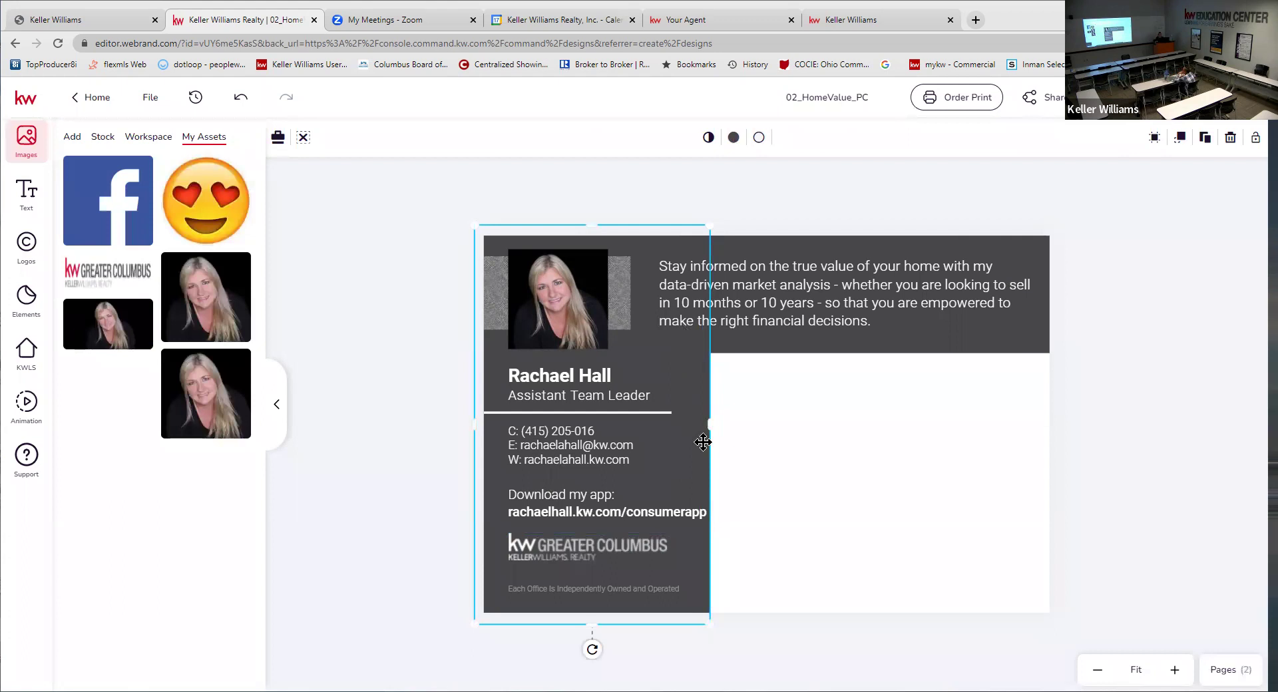
pyautogui.click(778, 480)
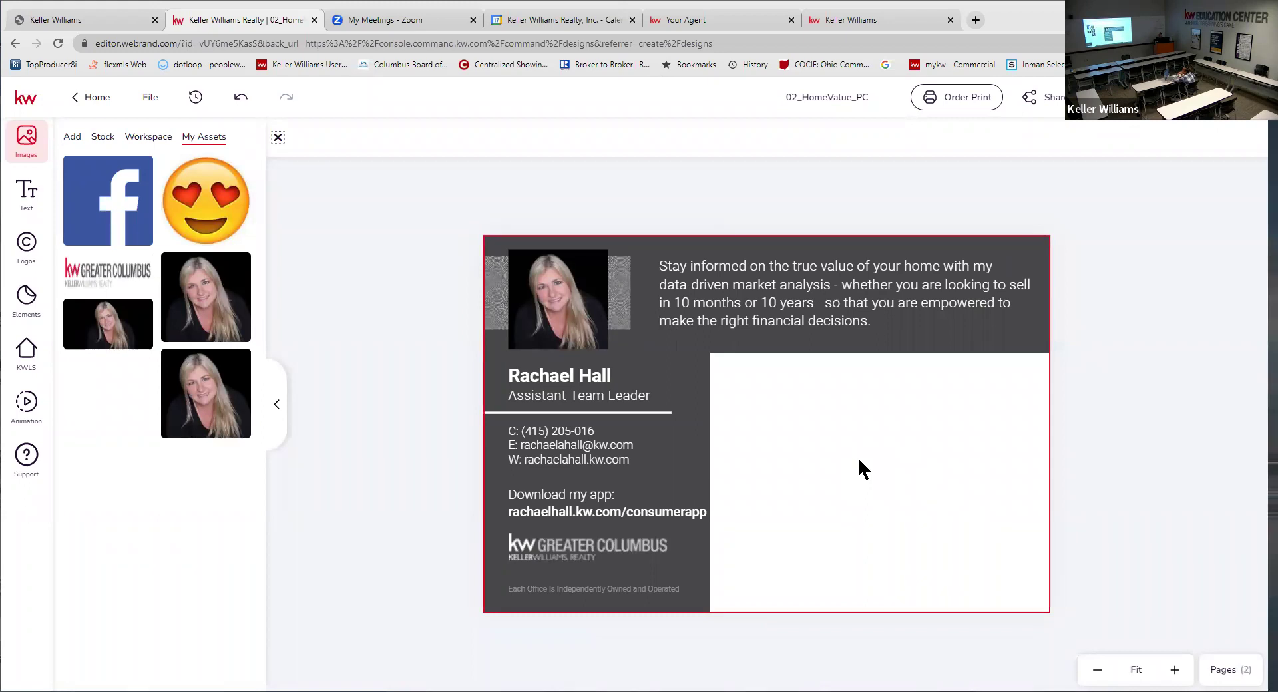
pyautogui.click(570, 551)
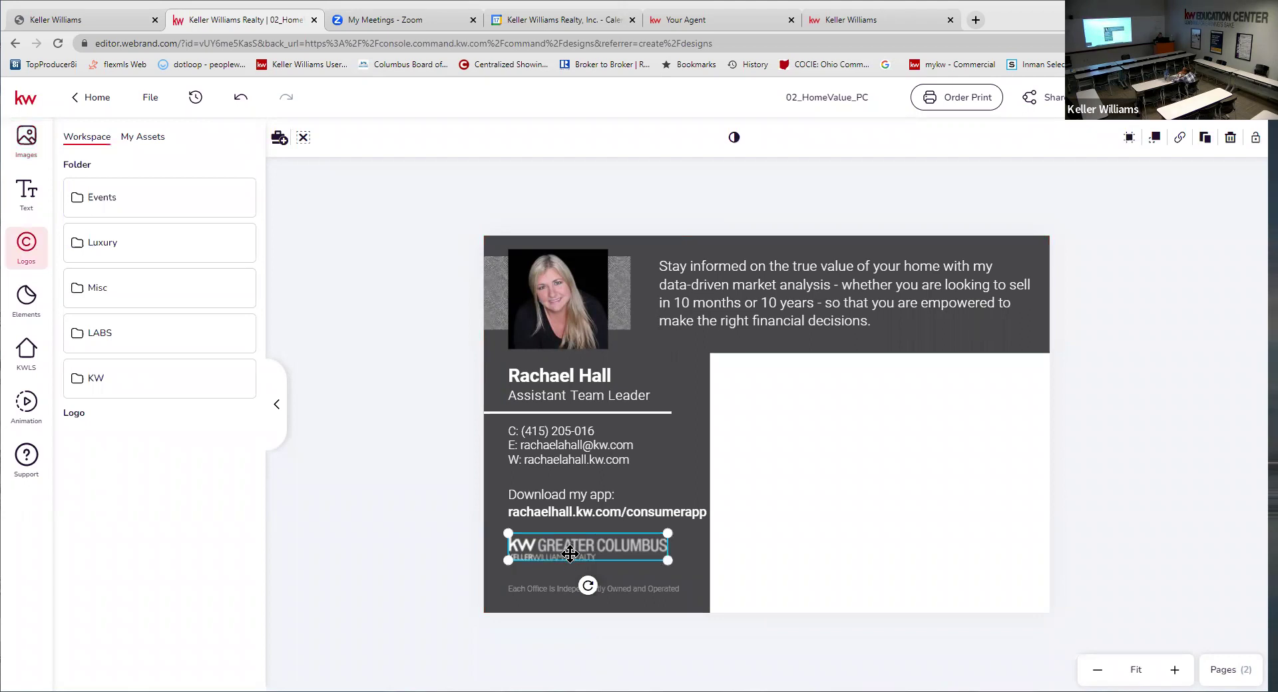
pyautogui.click(1150, 369)
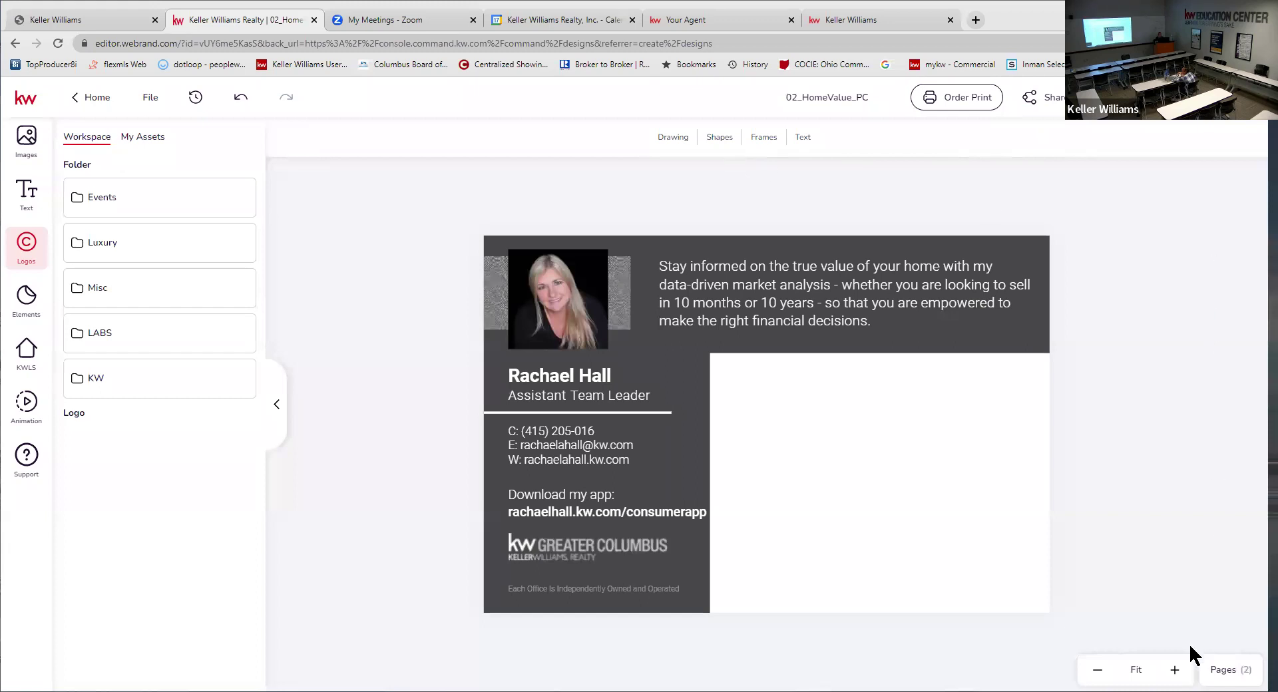
pyautogui.click(623, 513)
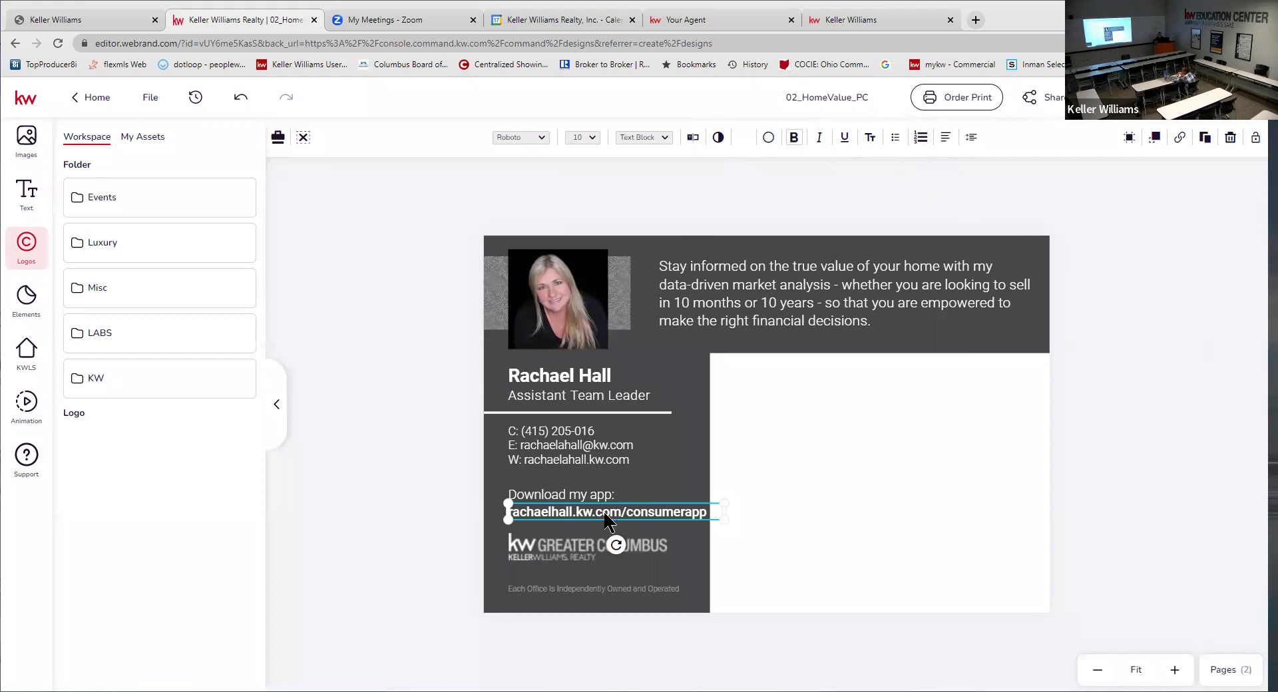
pyautogui.click(1178, 420)
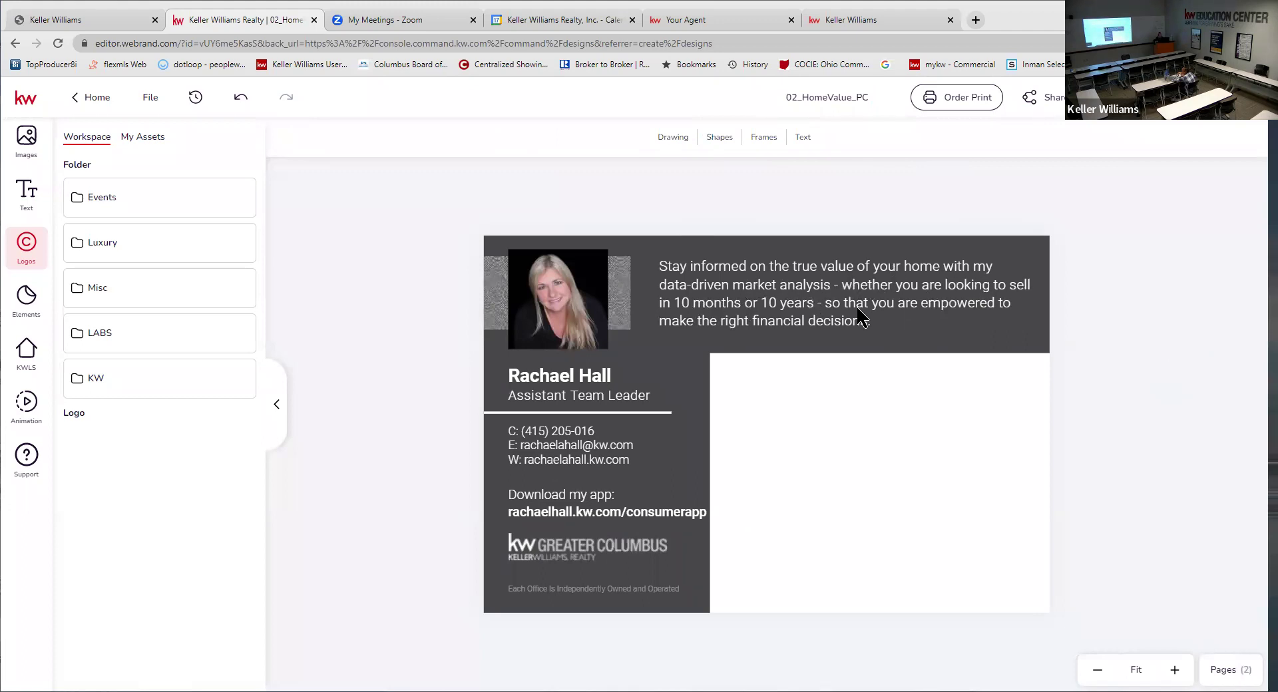
pyautogui.click(815, 324)
pyautogui.click(1124, 346)
# - Show the postcard pages and select the front page's background
pyautogui.click(1225, 670)
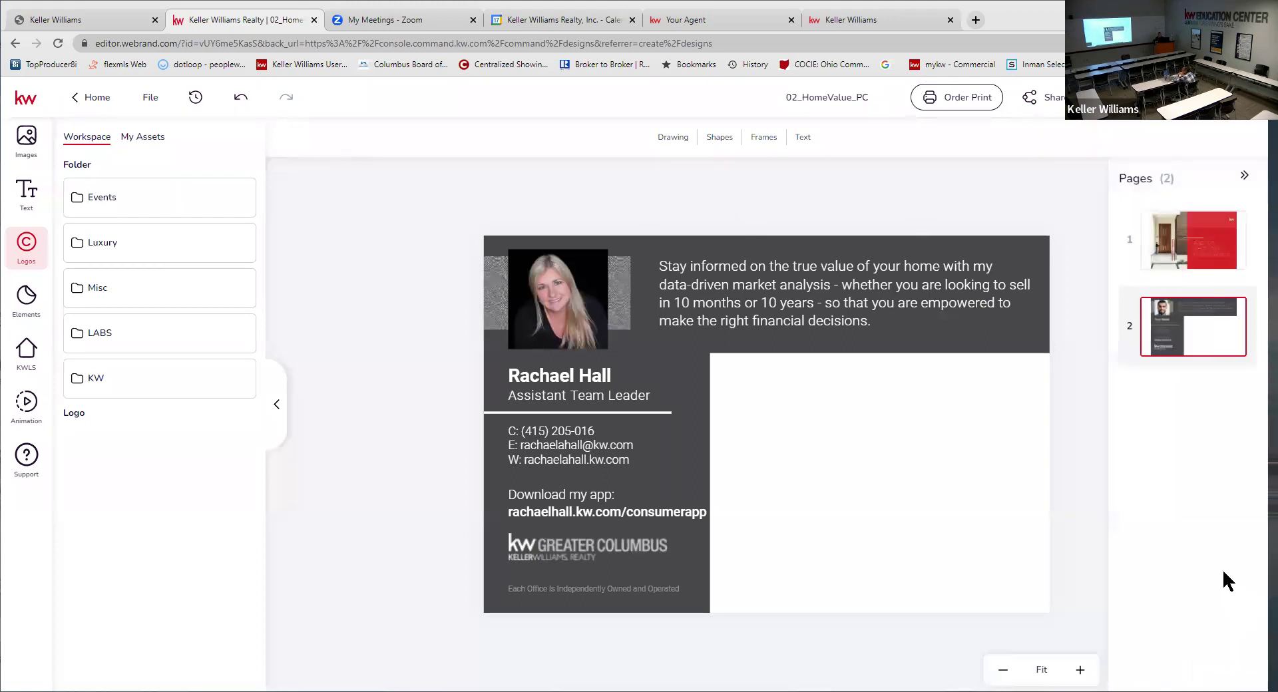
pyautogui.click(1218, 253)
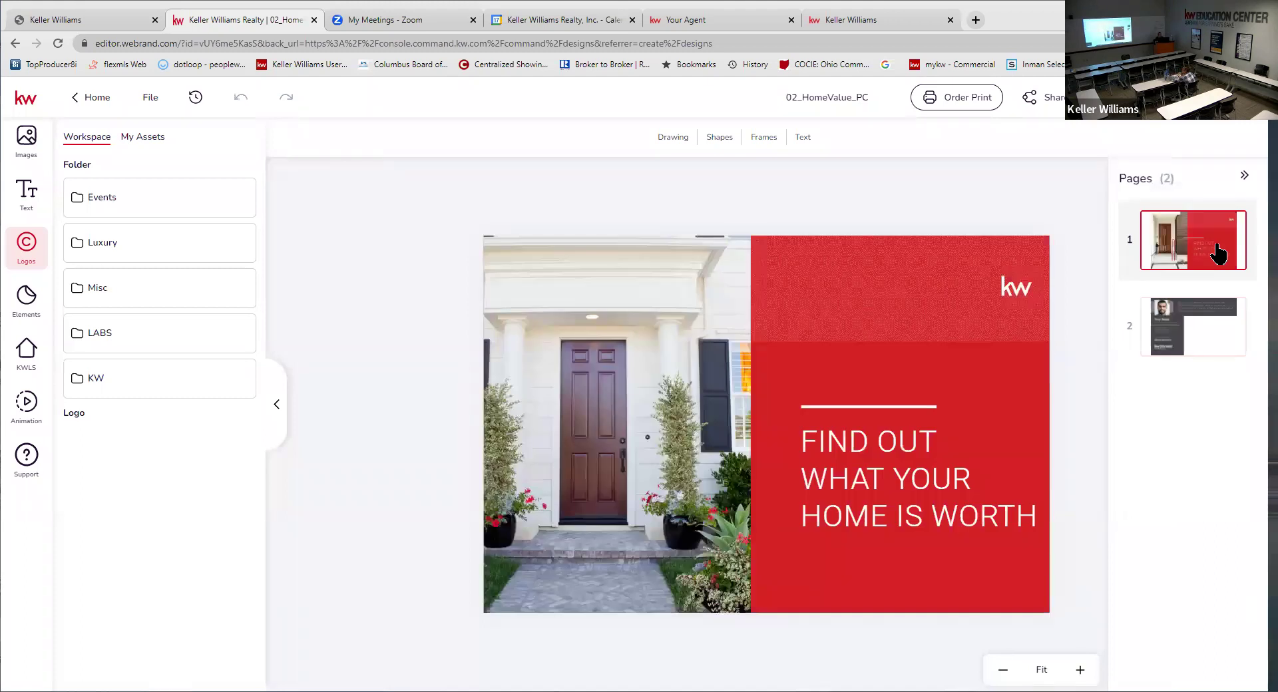
pyautogui.click(978, 368)
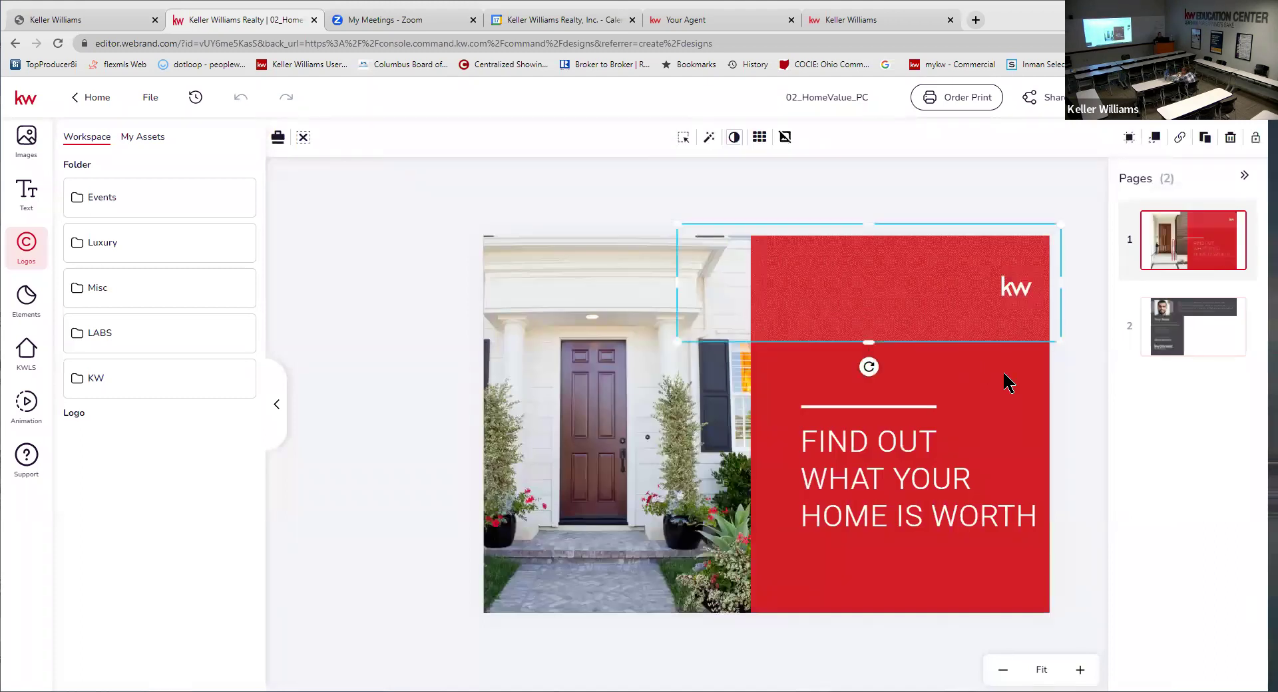
pyautogui.click(1006, 386)
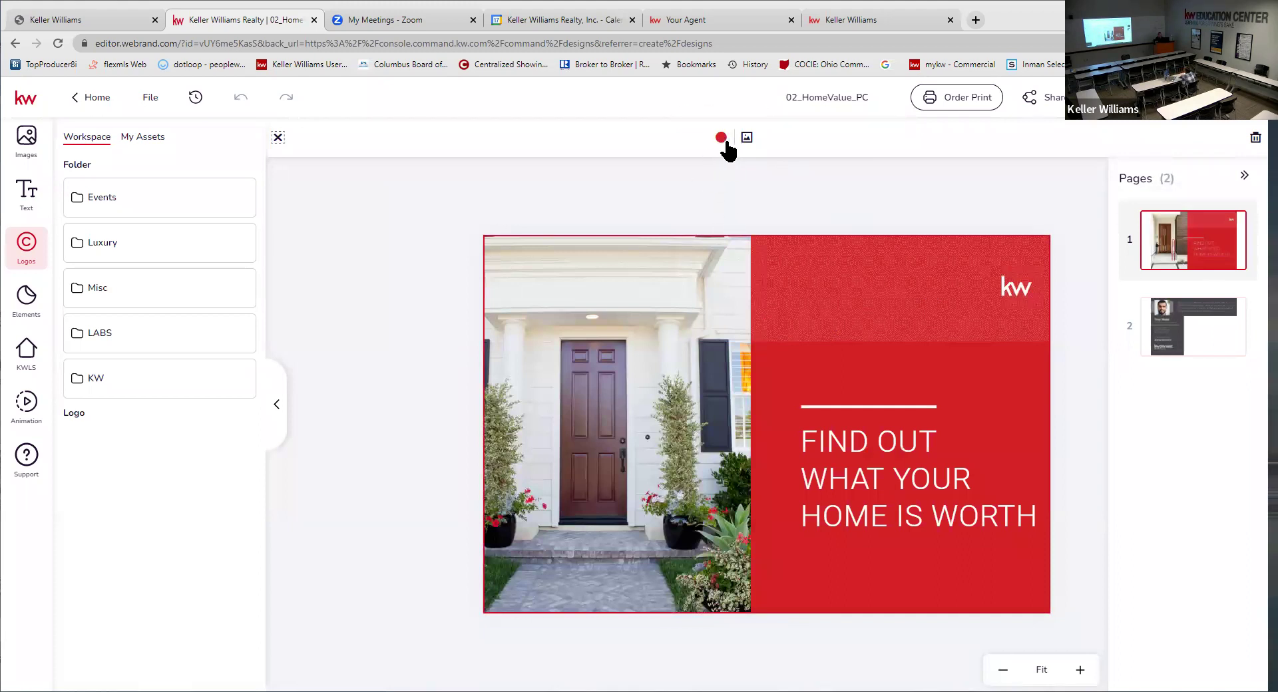
pyautogui.click(1217, 346)
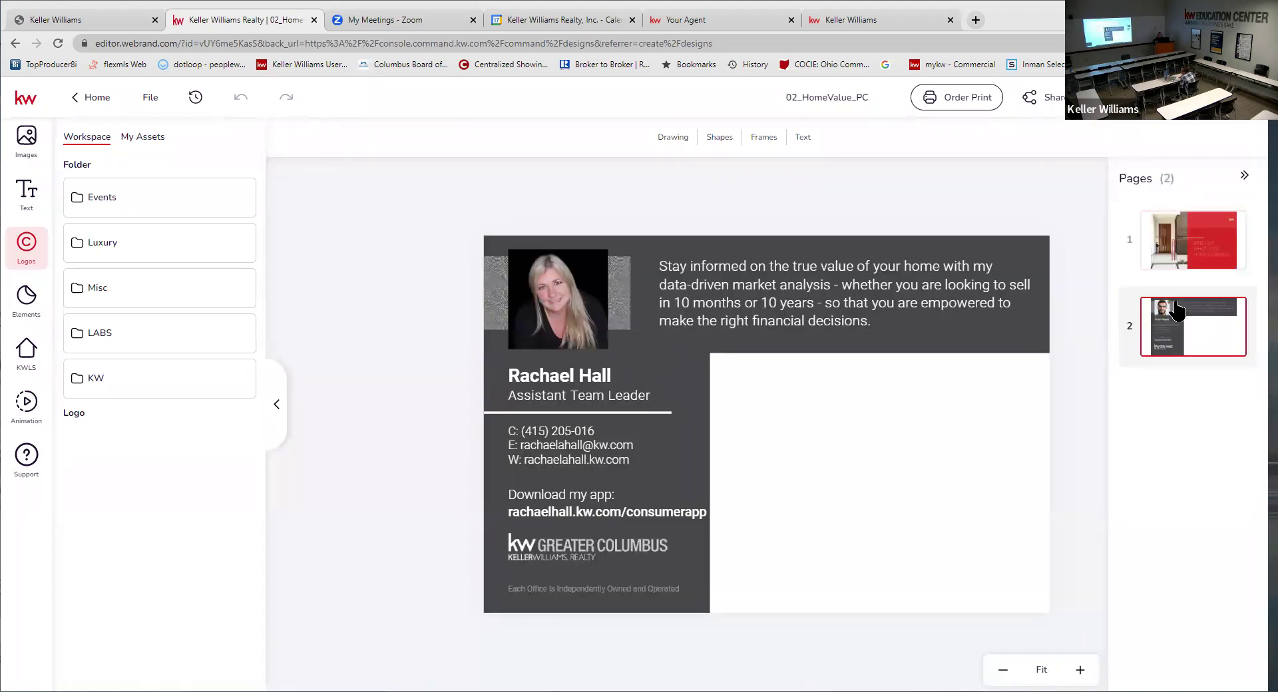
pyautogui.click(1213, 243)
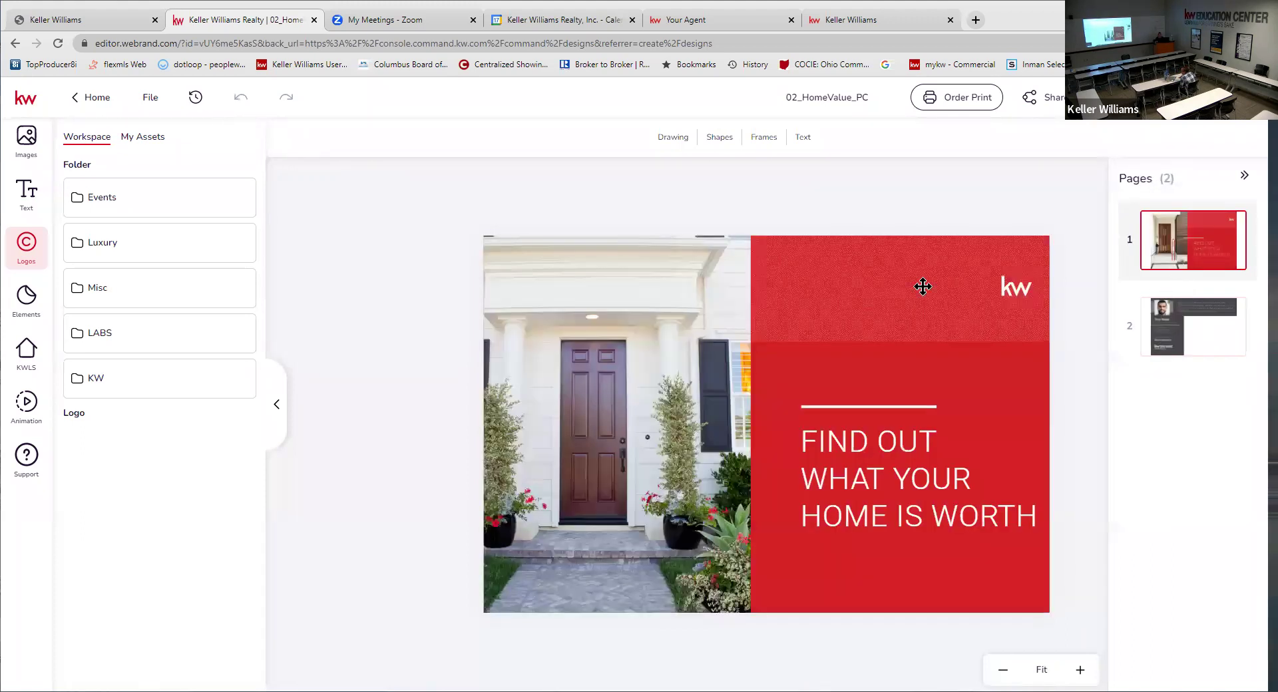
pyautogui.click(893, 297)
pyautogui.click(992, 388)
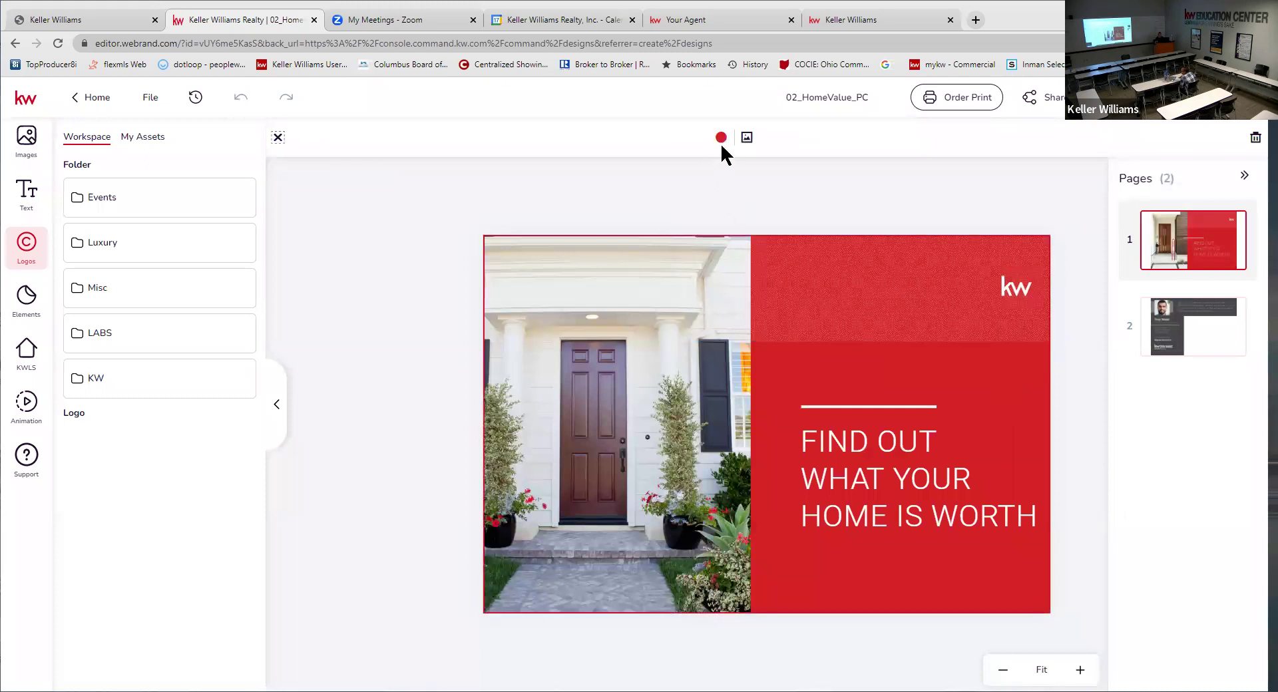
# - Try grey 726767 on the front background and a template colour on the back's dark panel
pyautogui.click(722, 137)
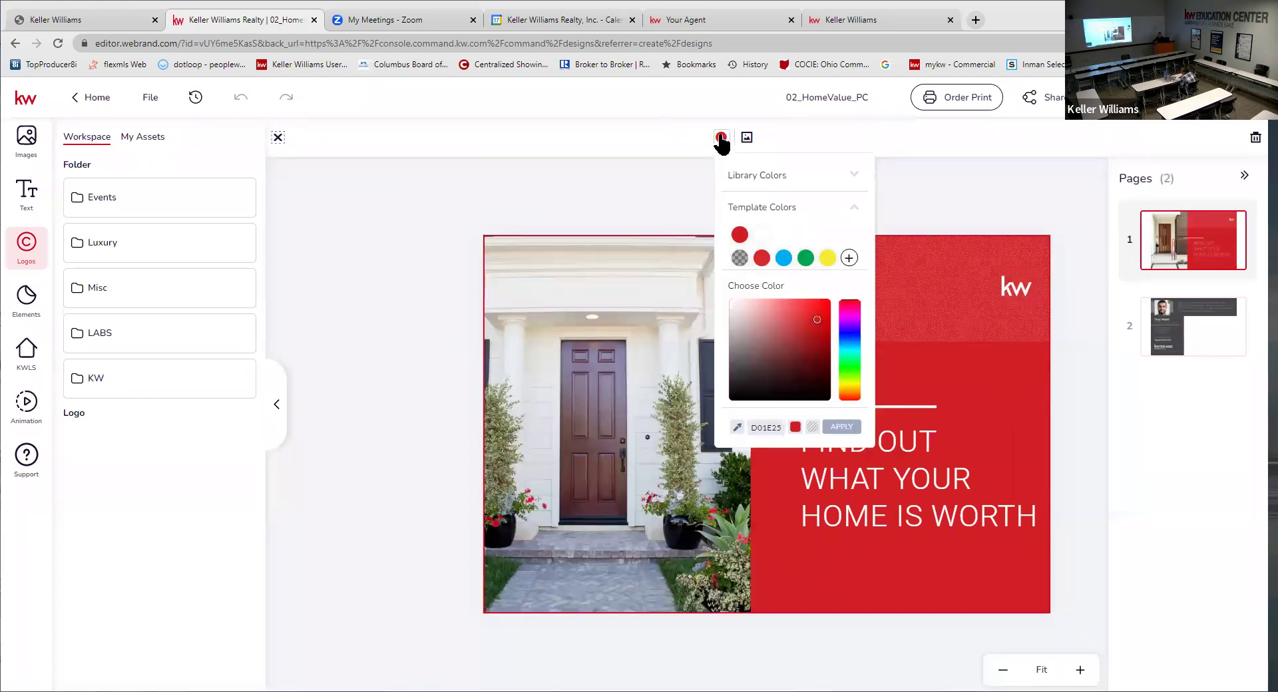
pyautogui.click(739, 355)
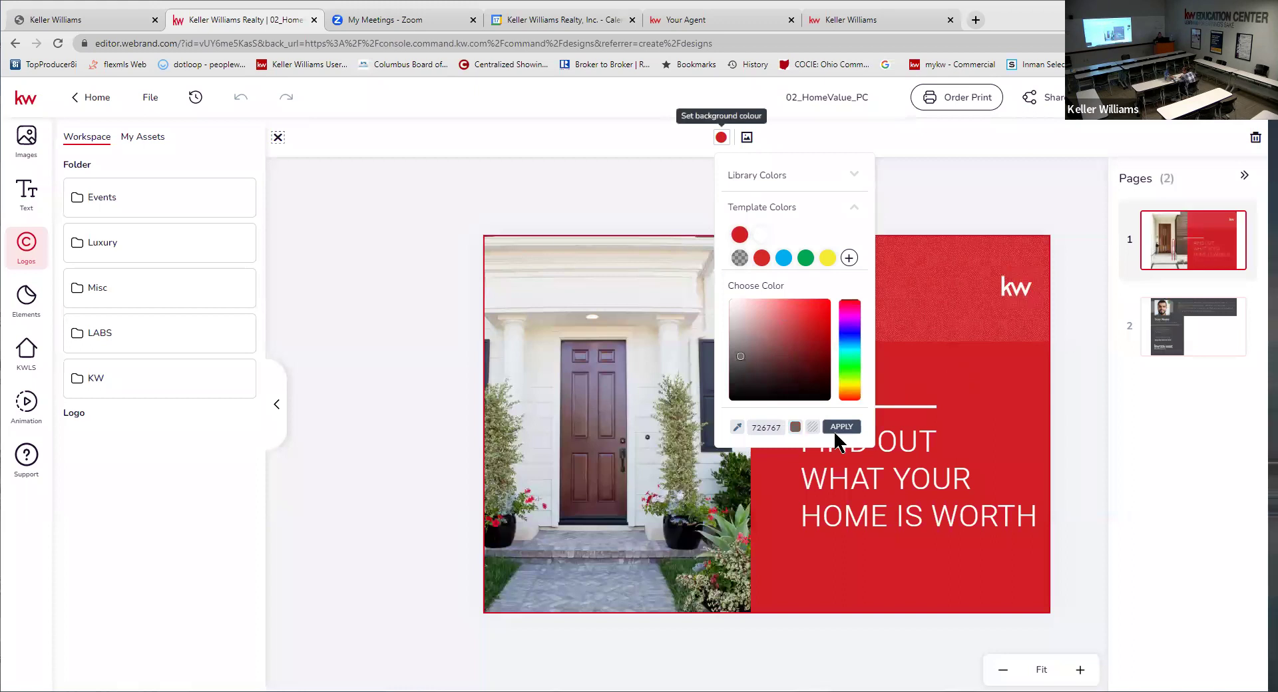
pyautogui.click(1050, 335)
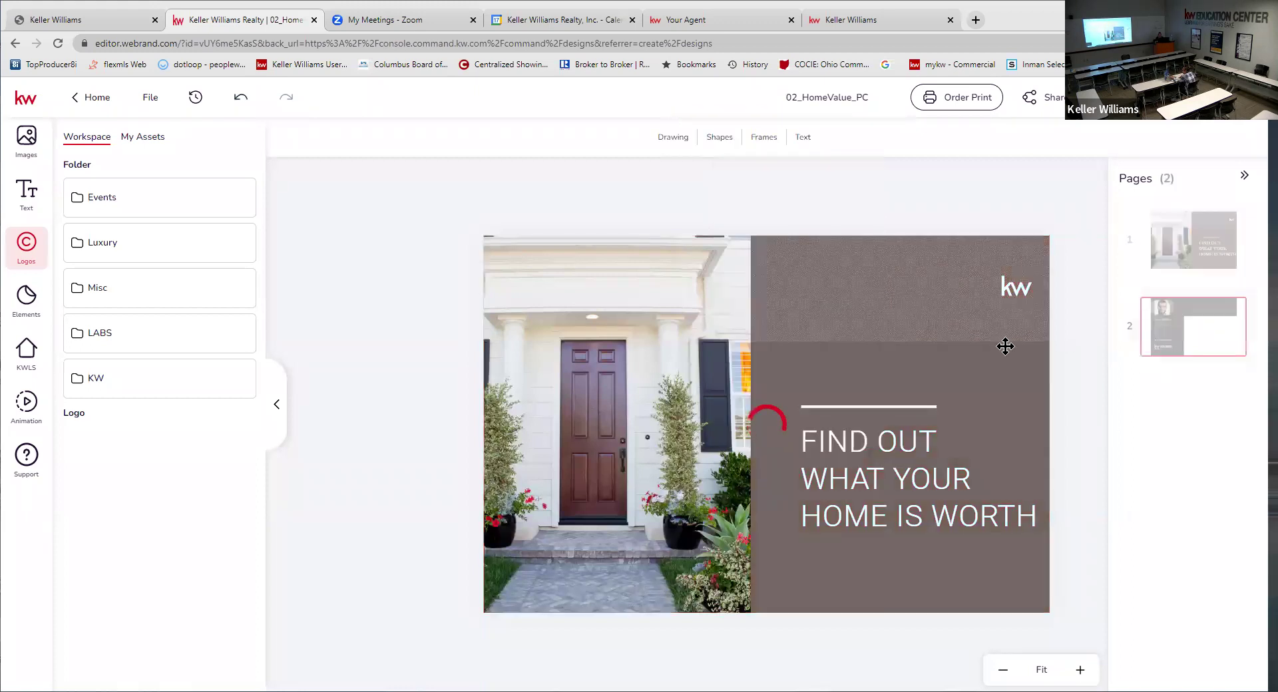
pyautogui.click(1192, 326)
pyautogui.click(701, 373)
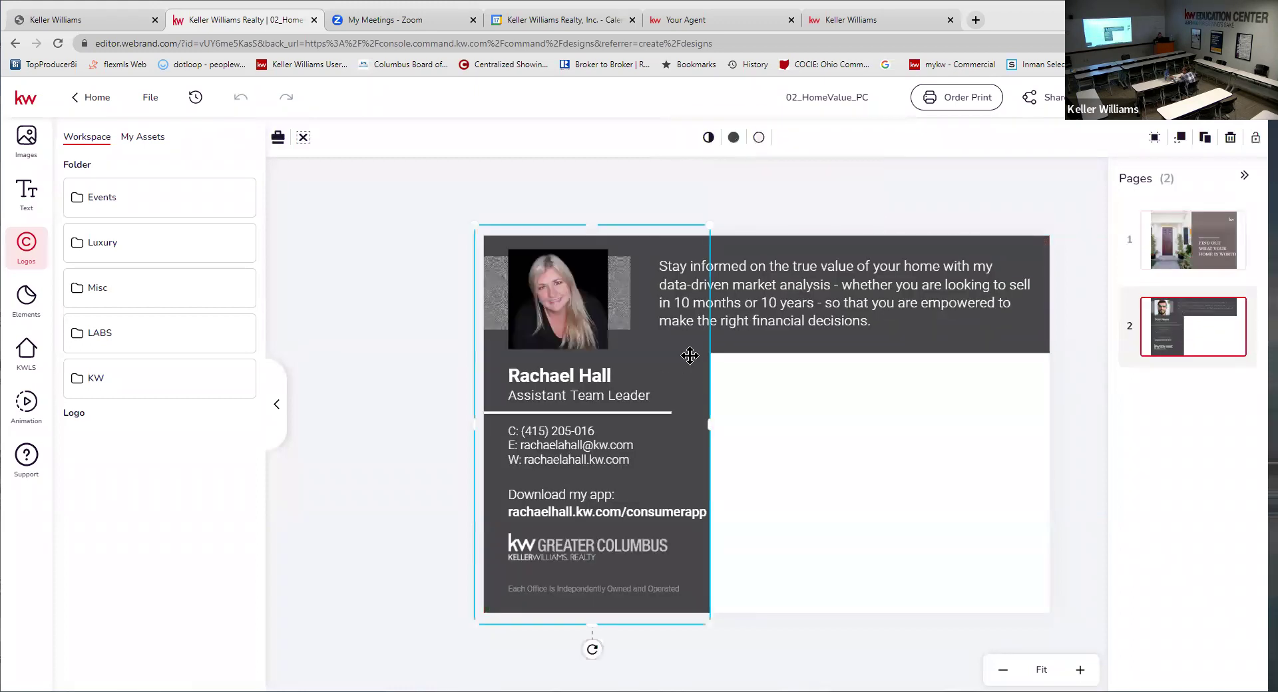
pyautogui.click(759, 137)
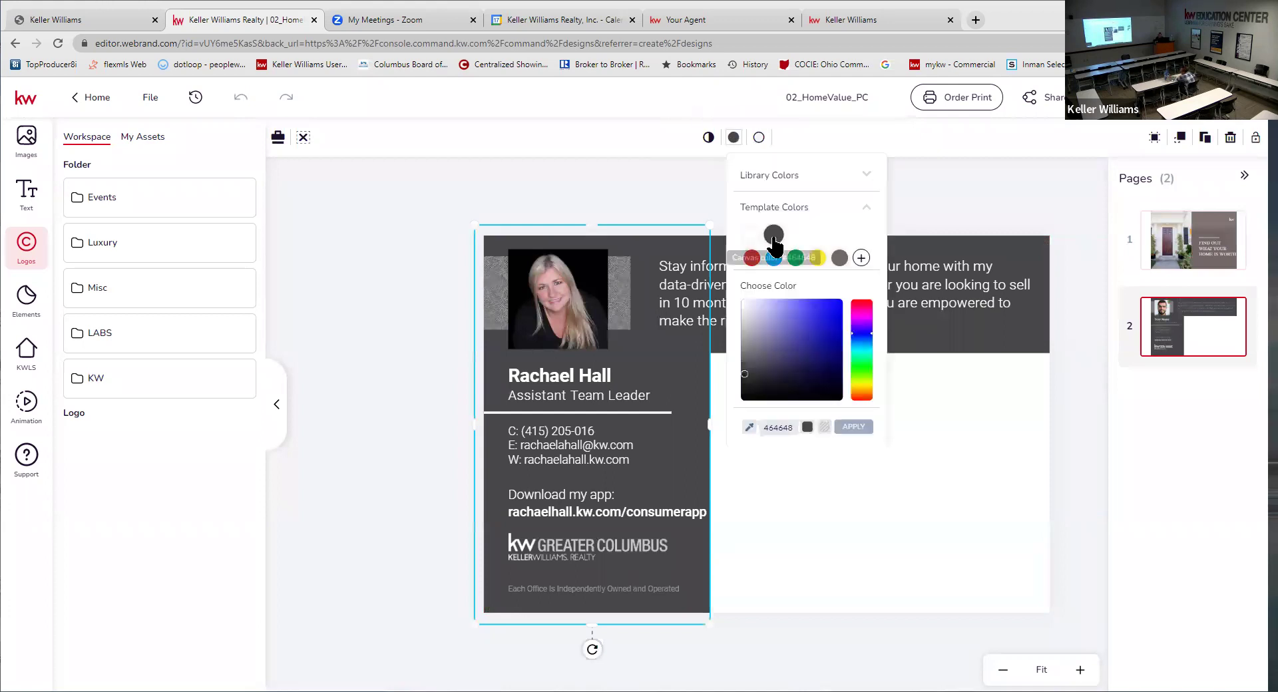
pyautogui.click(774, 248)
# - Revert the front background from grey to the red template colour, then view the back page
pyautogui.click(1201, 234)
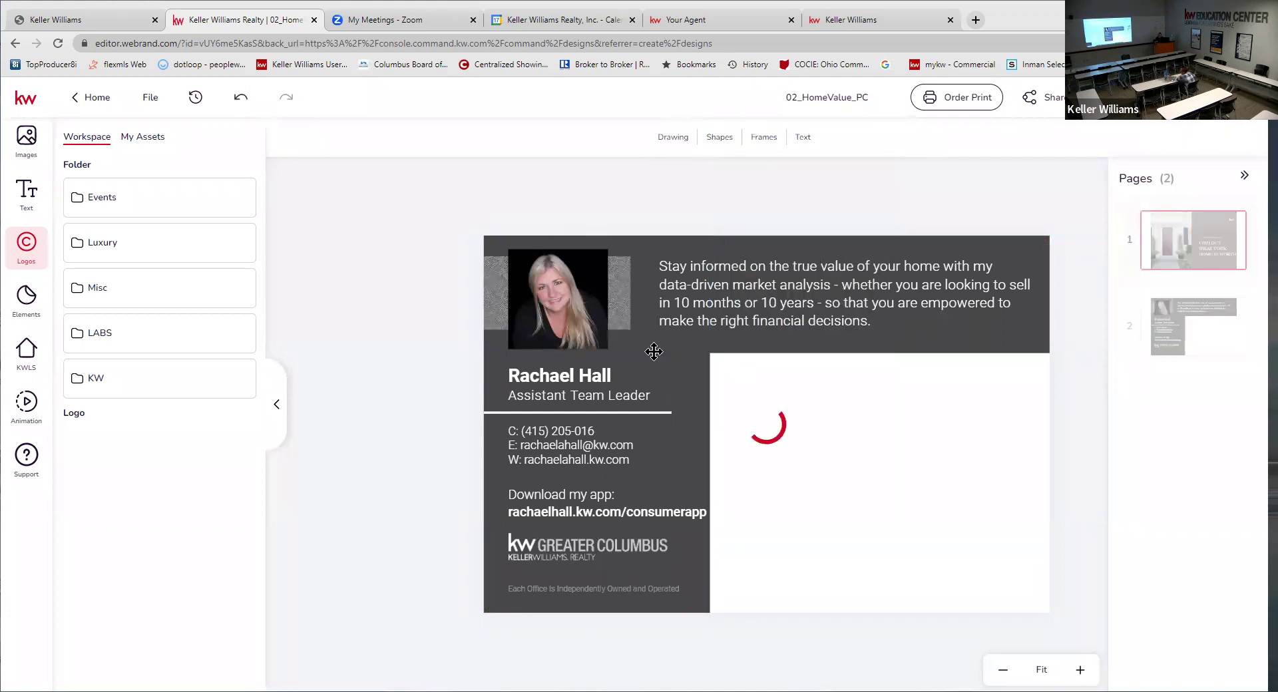
pyautogui.click(1031, 385)
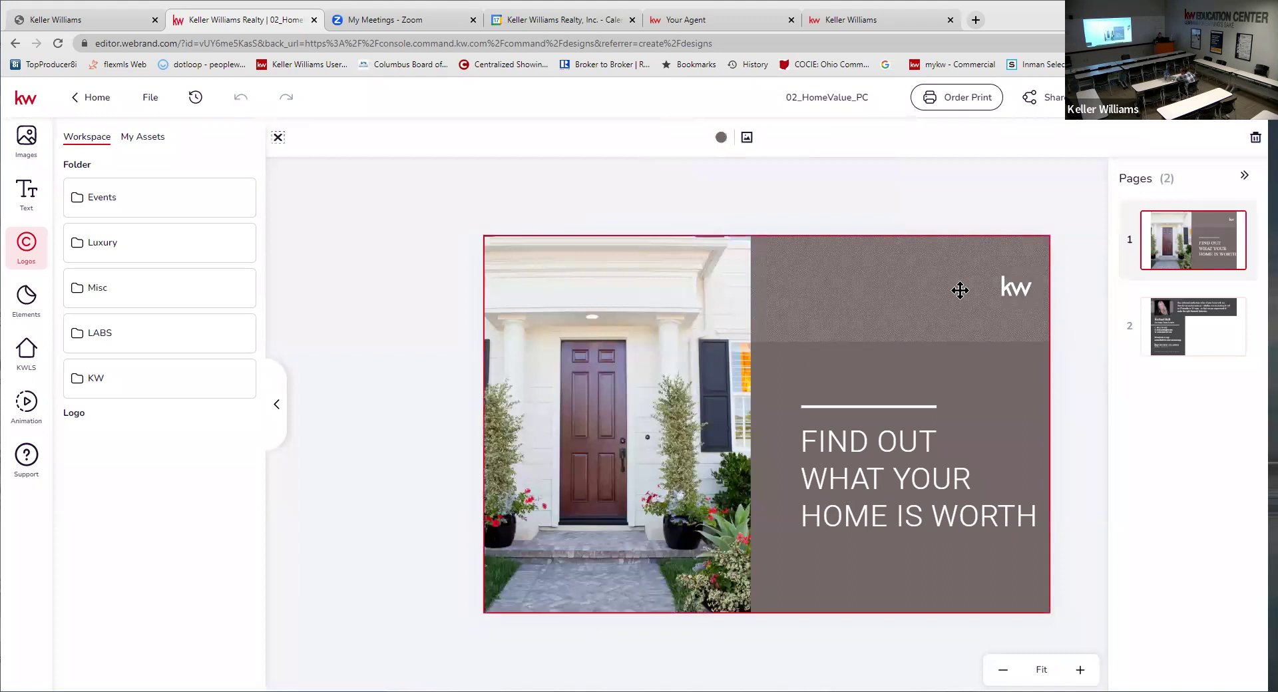
pyautogui.click(721, 137)
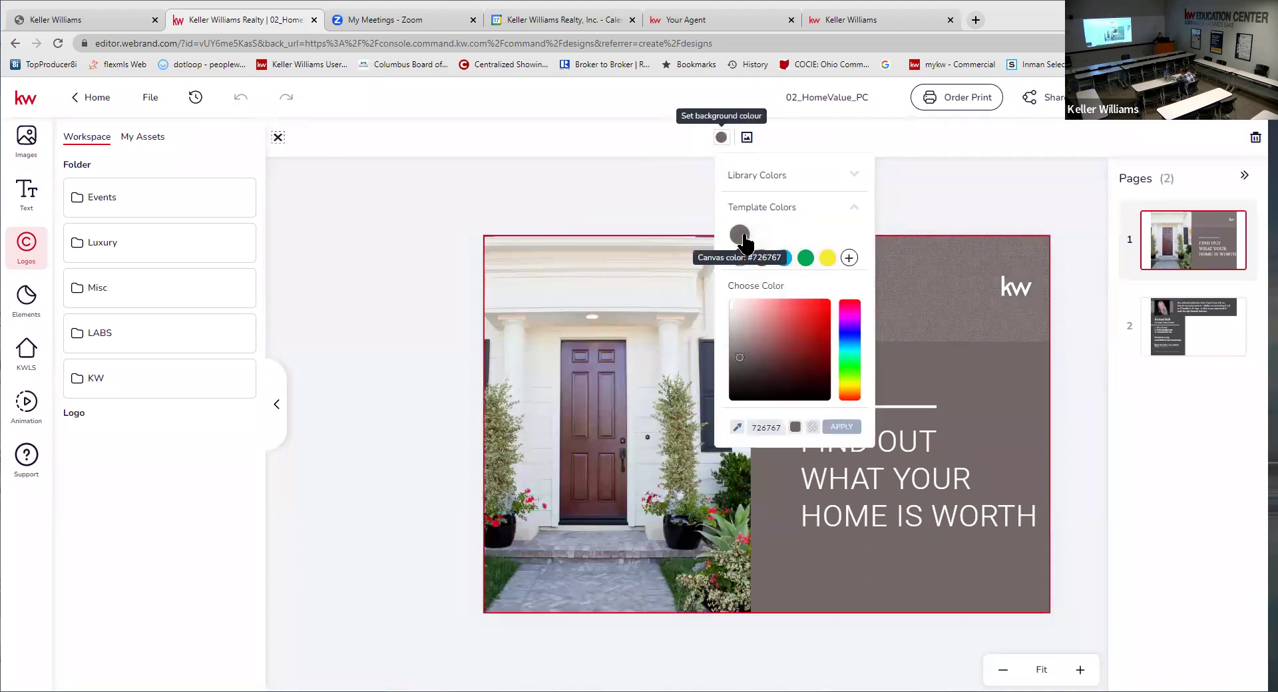
pyautogui.click(739, 234)
pyautogui.click(722, 137)
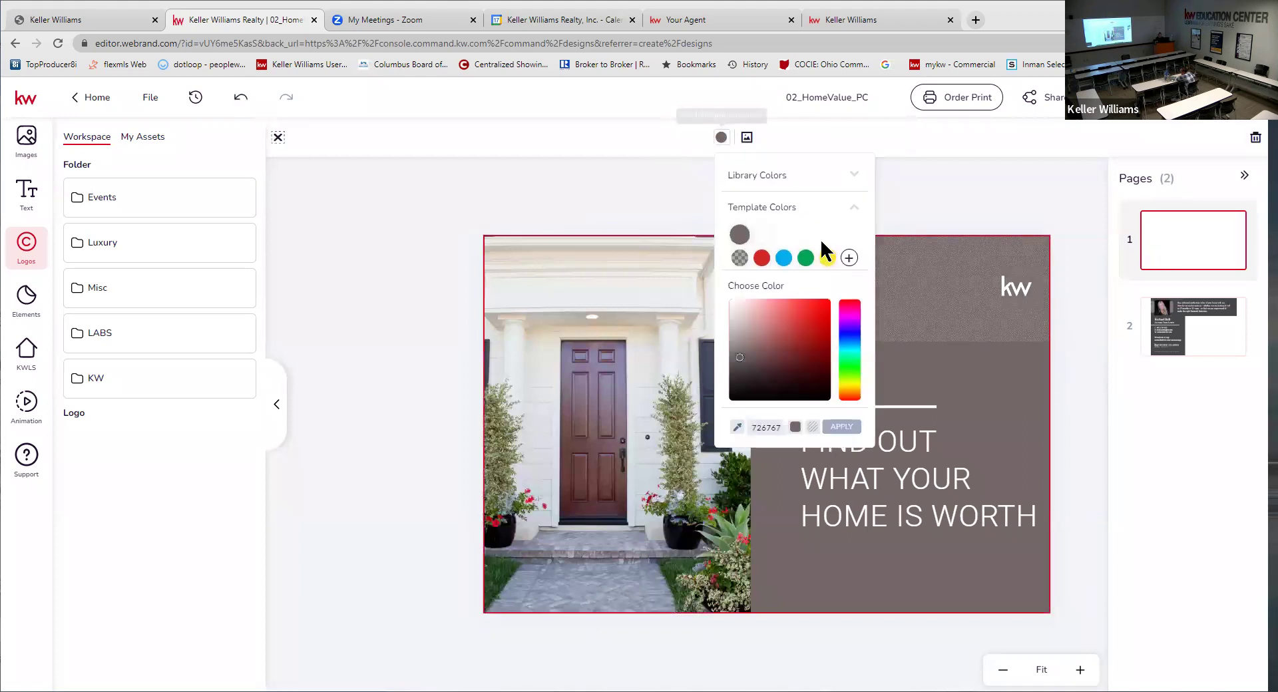
pyautogui.click(943, 361)
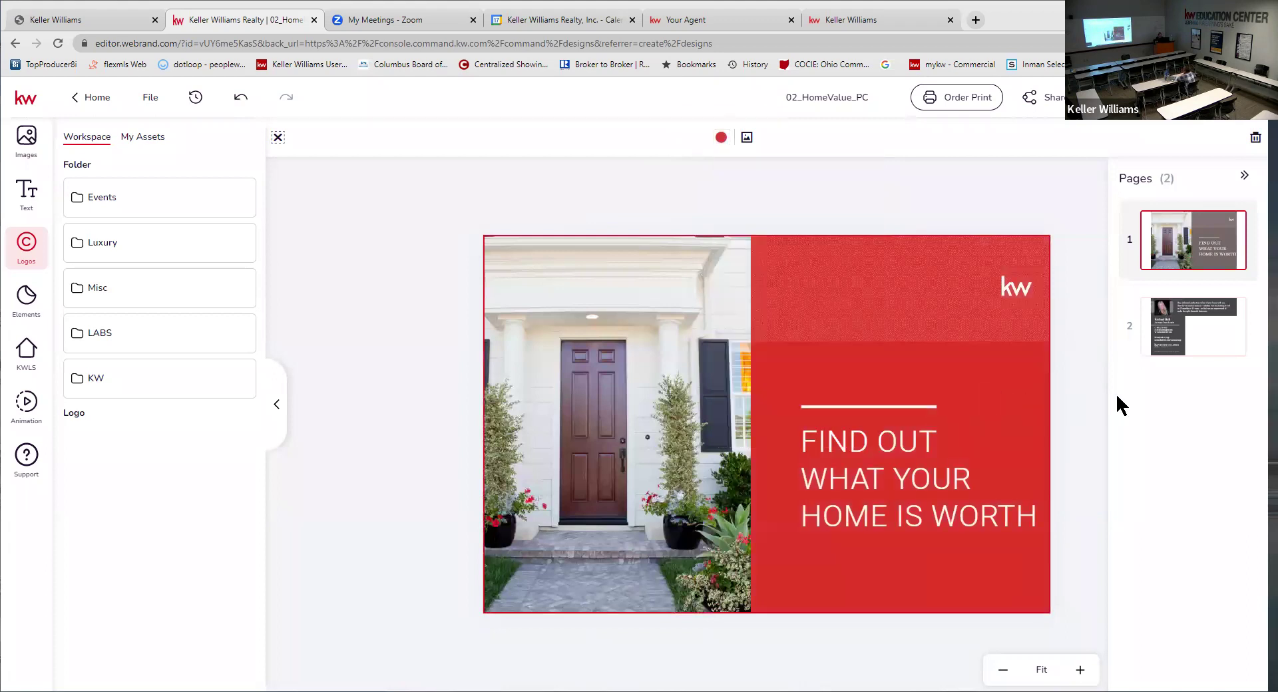
pyautogui.click(1178, 343)
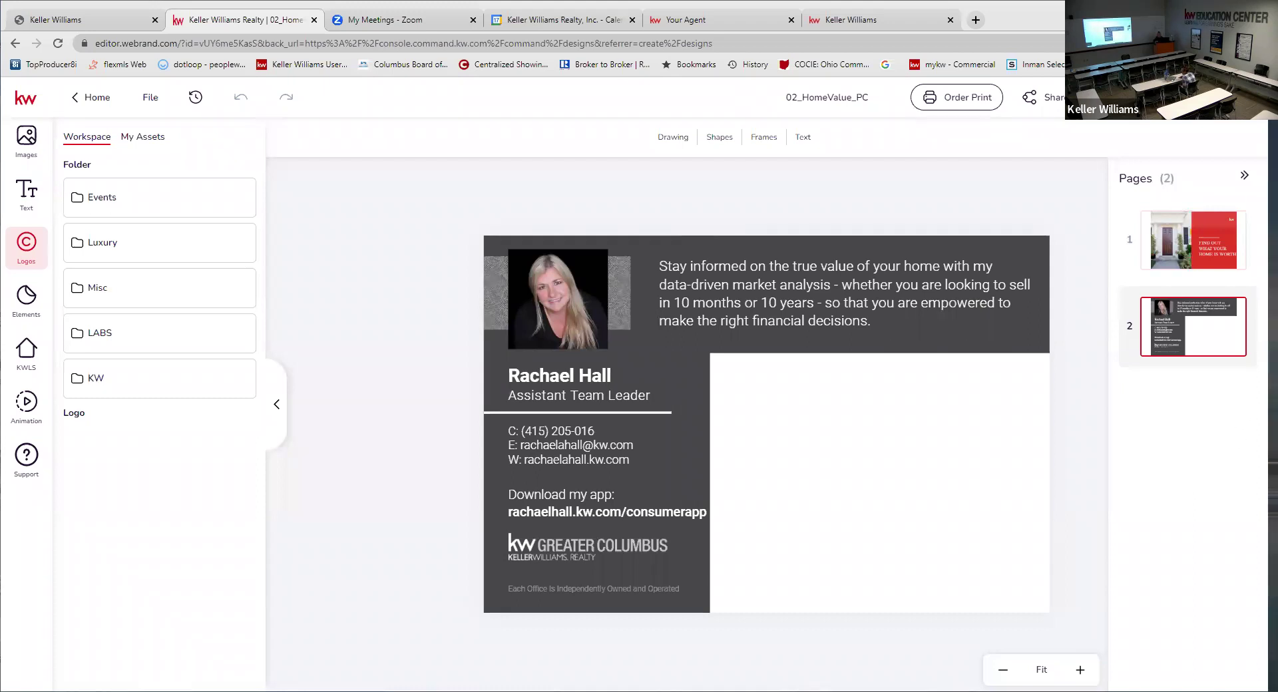
# - Hide the side panels and set the download file type to PDF for Printing with 0.125 in bleed
pyautogui.click(1240, 176)
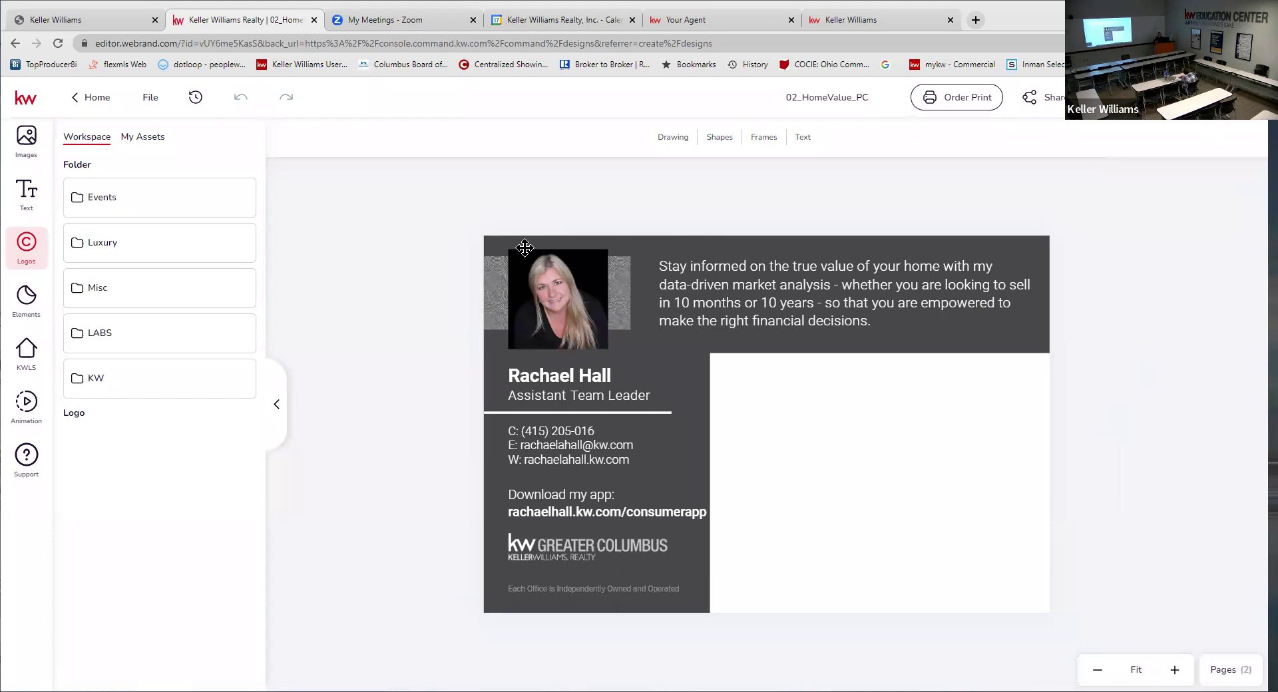
pyautogui.click(276, 411)
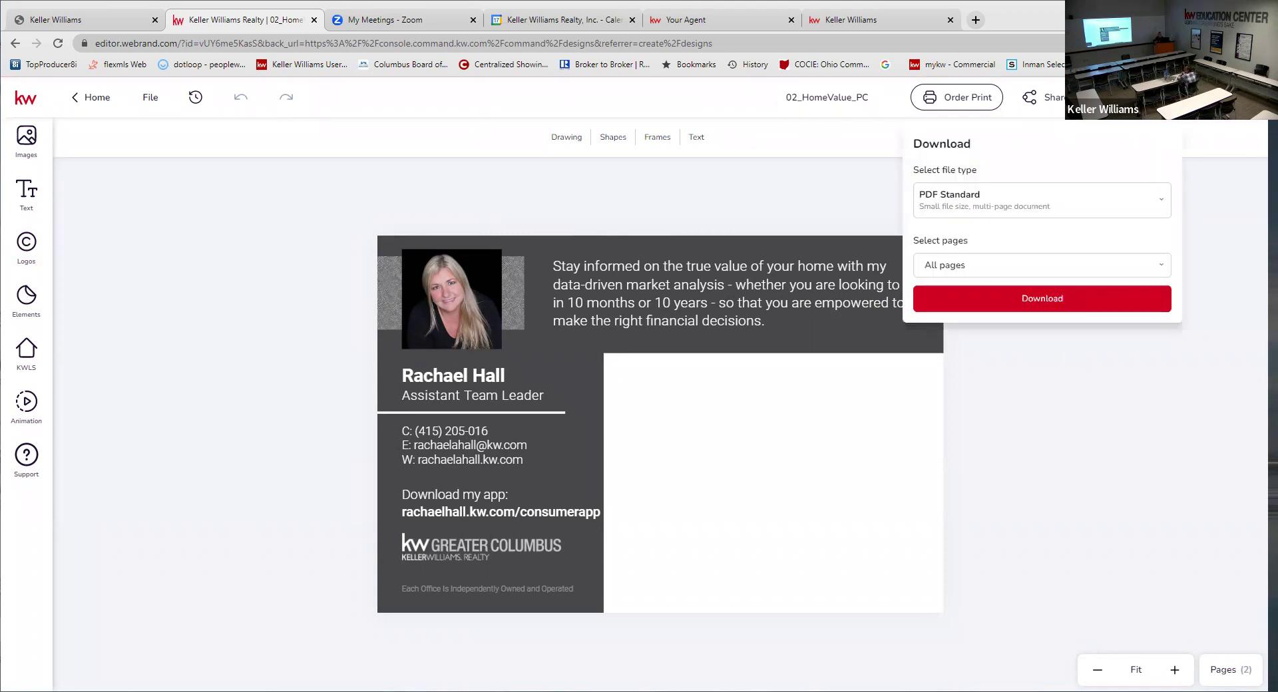
pyautogui.click(970, 210)
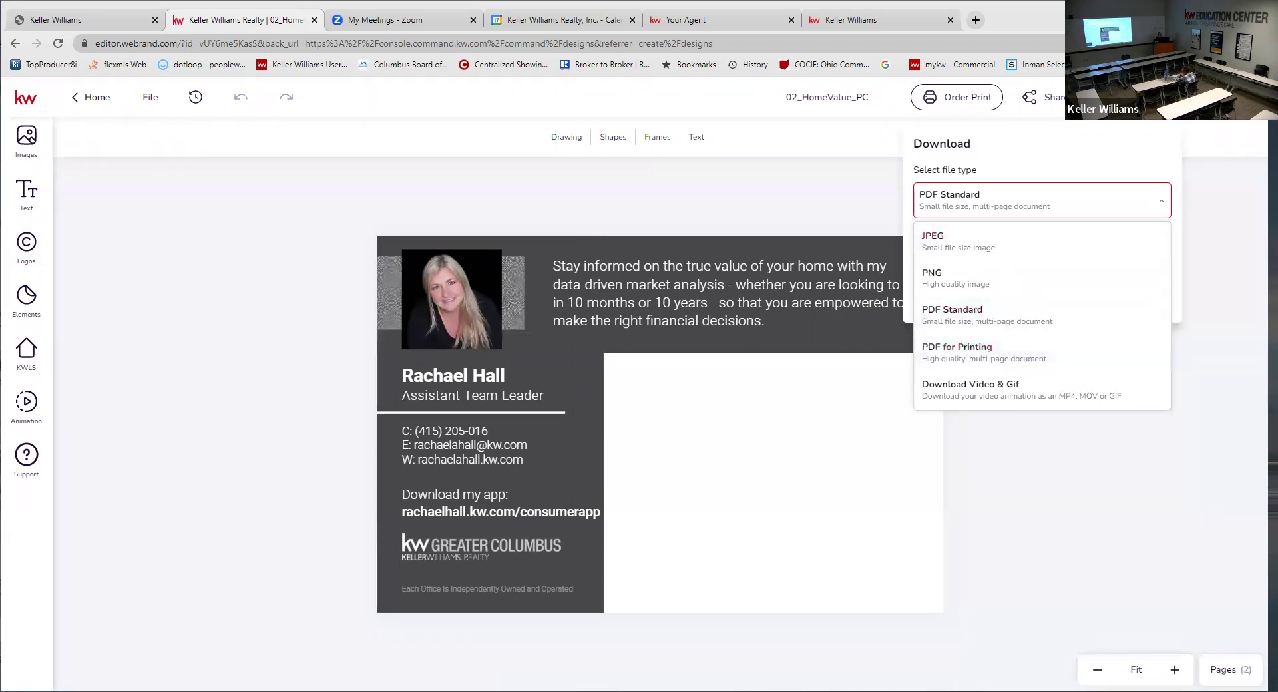
pyautogui.press('Escape')
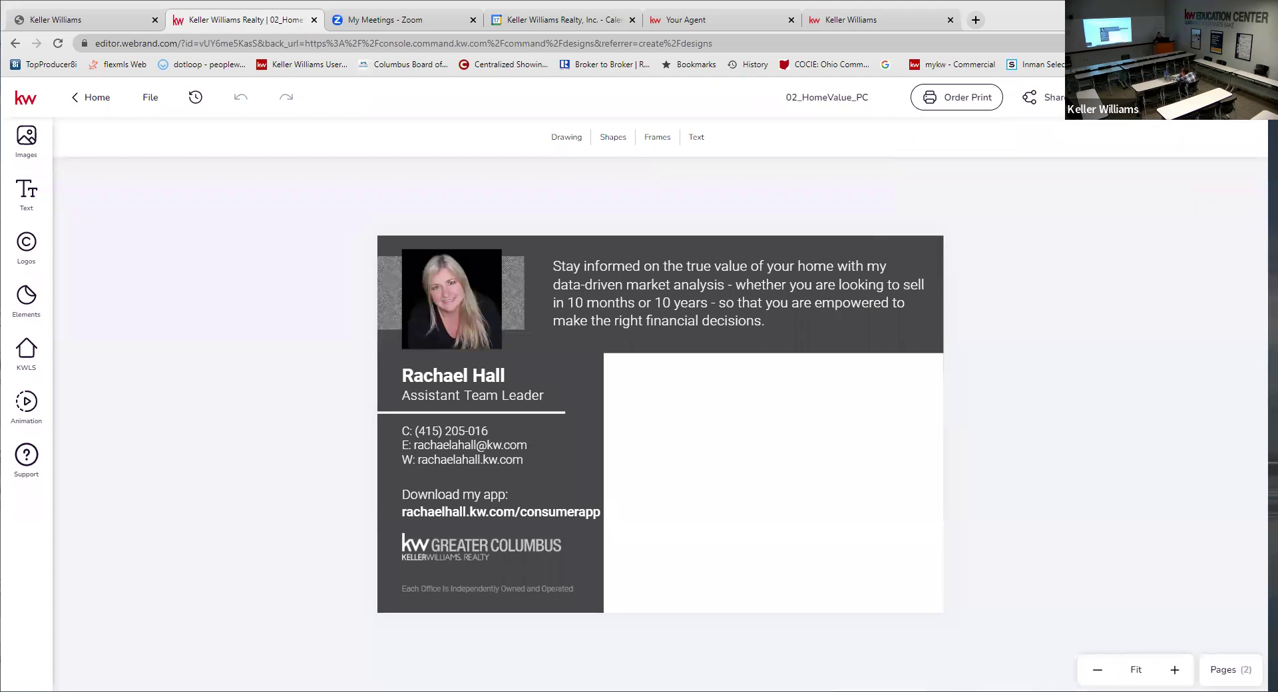
pyautogui.click(1125, 98)
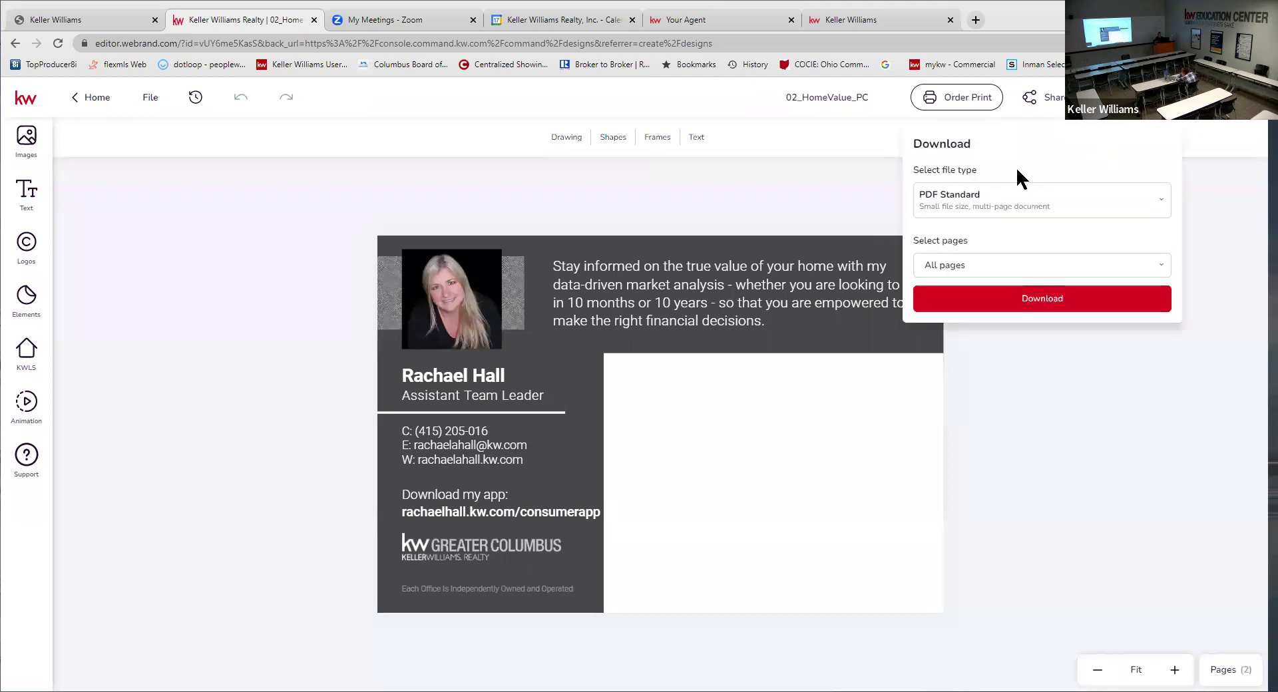
pyautogui.click(983, 201)
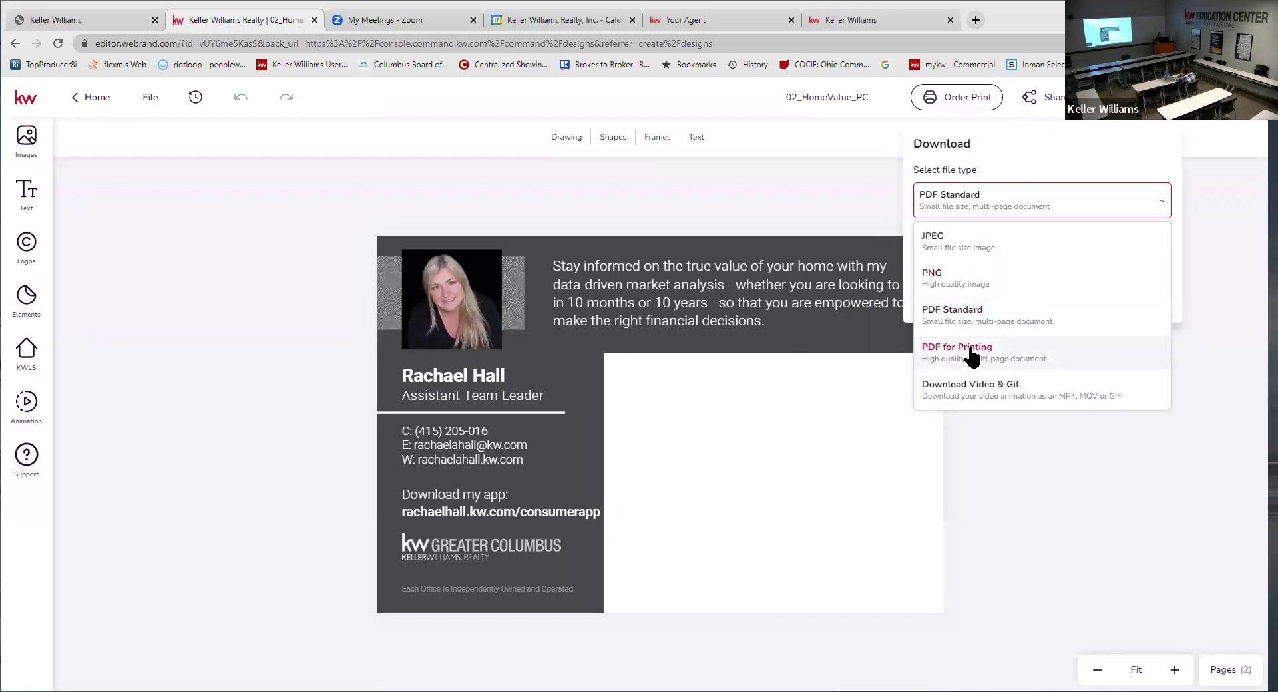
pyautogui.click(1035, 363)
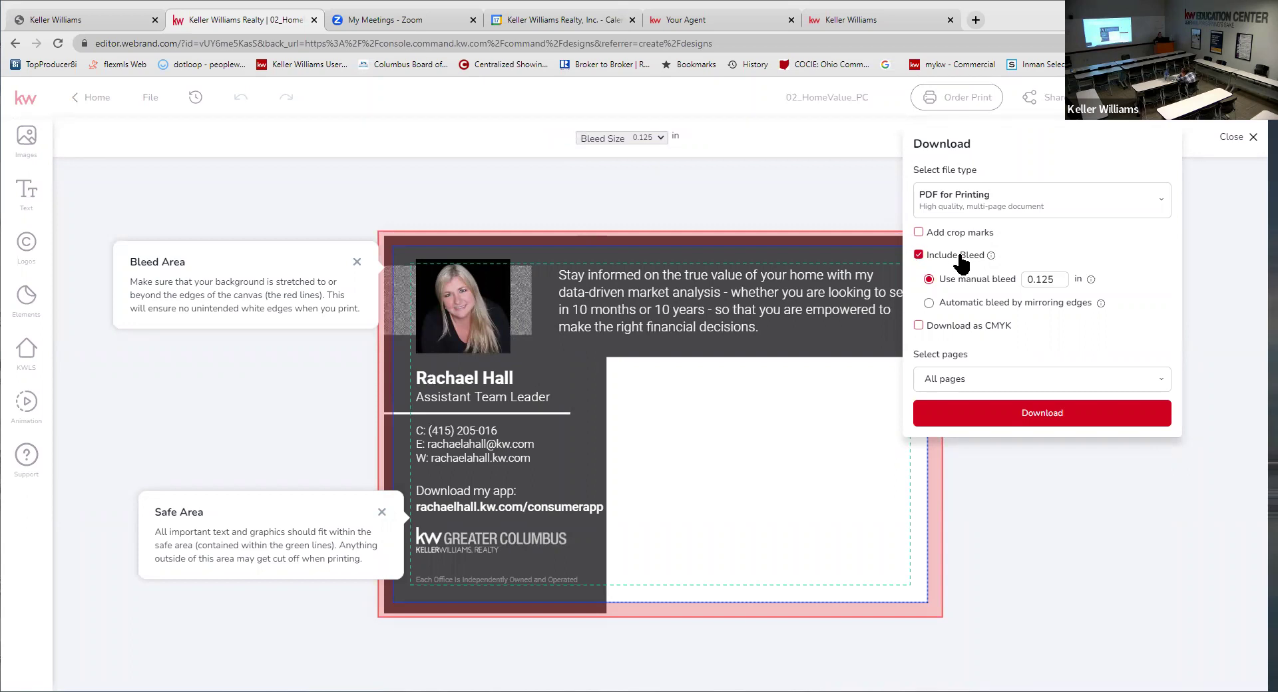
# - Limit the page selection to Page 1 and download it as 02_HomeValue_PC.pdf
pyautogui.moveTo(989, 259)
pyautogui.click(1017, 378)
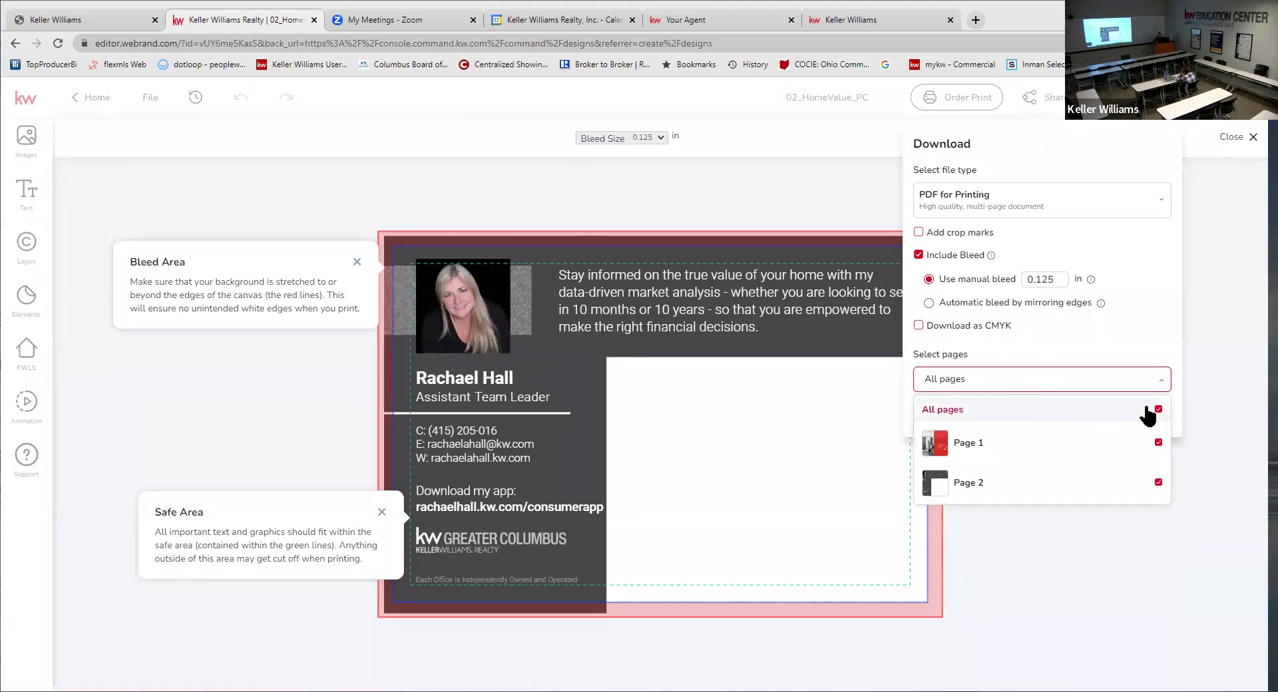
pyautogui.click(1157, 484)
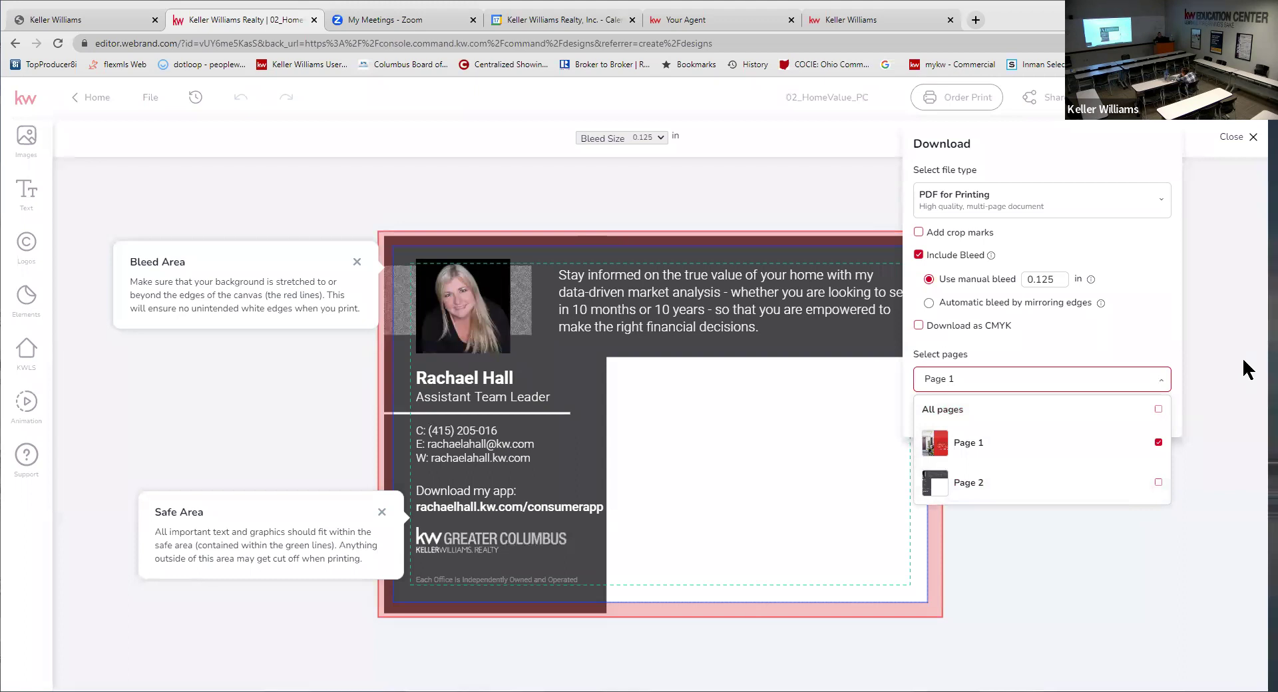
pyautogui.click(1054, 381)
pyautogui.click(1060, 418)
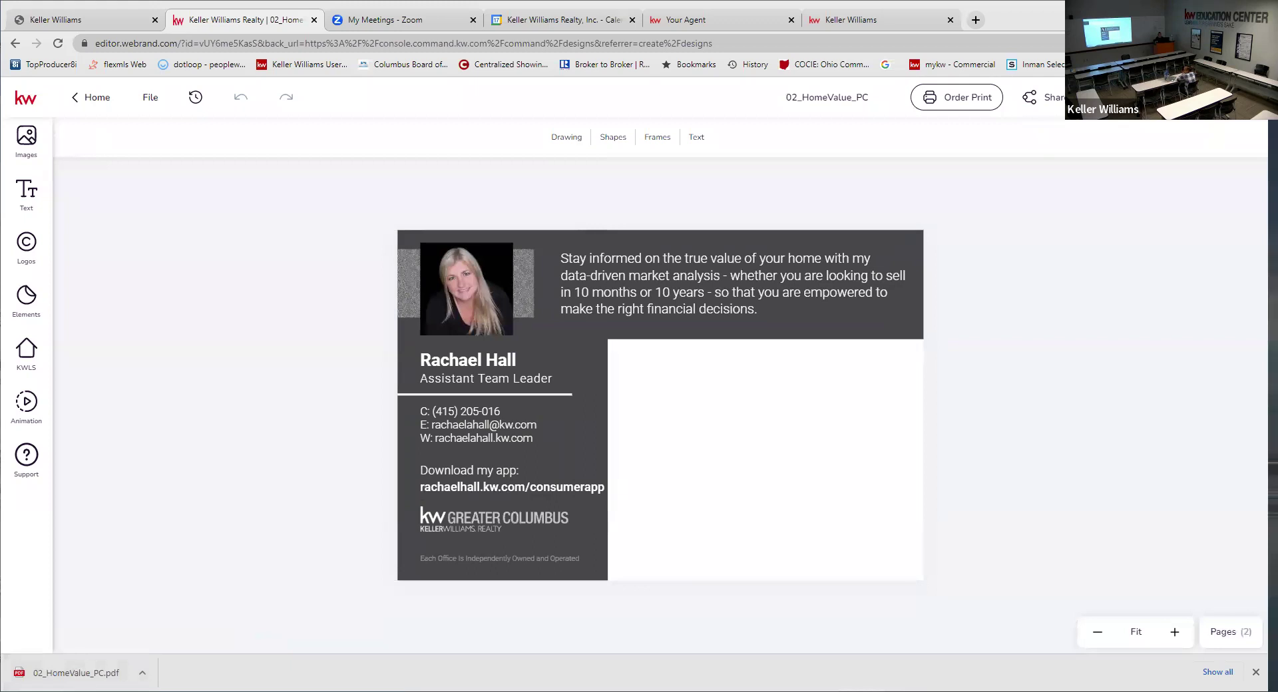
# - Switch the page selection from Page 1 to Page 2 and download it as a second print PDF
pyautogui.click(1155, 97)
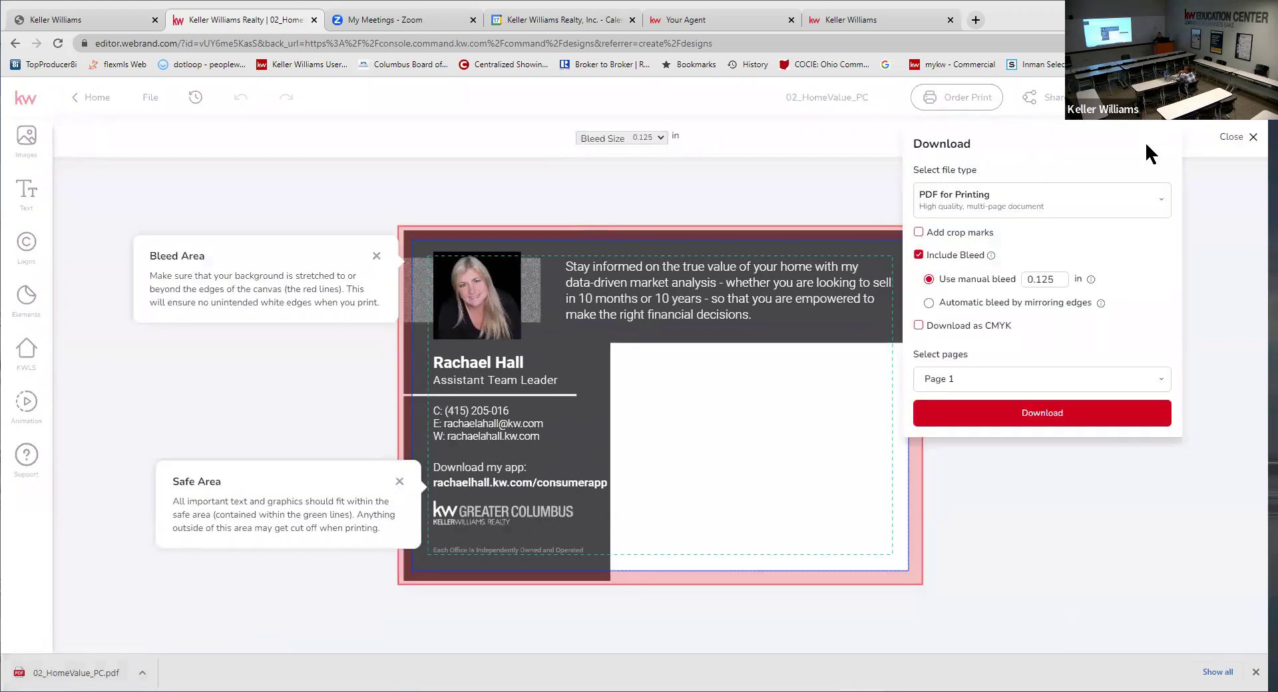
pyautogui.click(1142, 380)
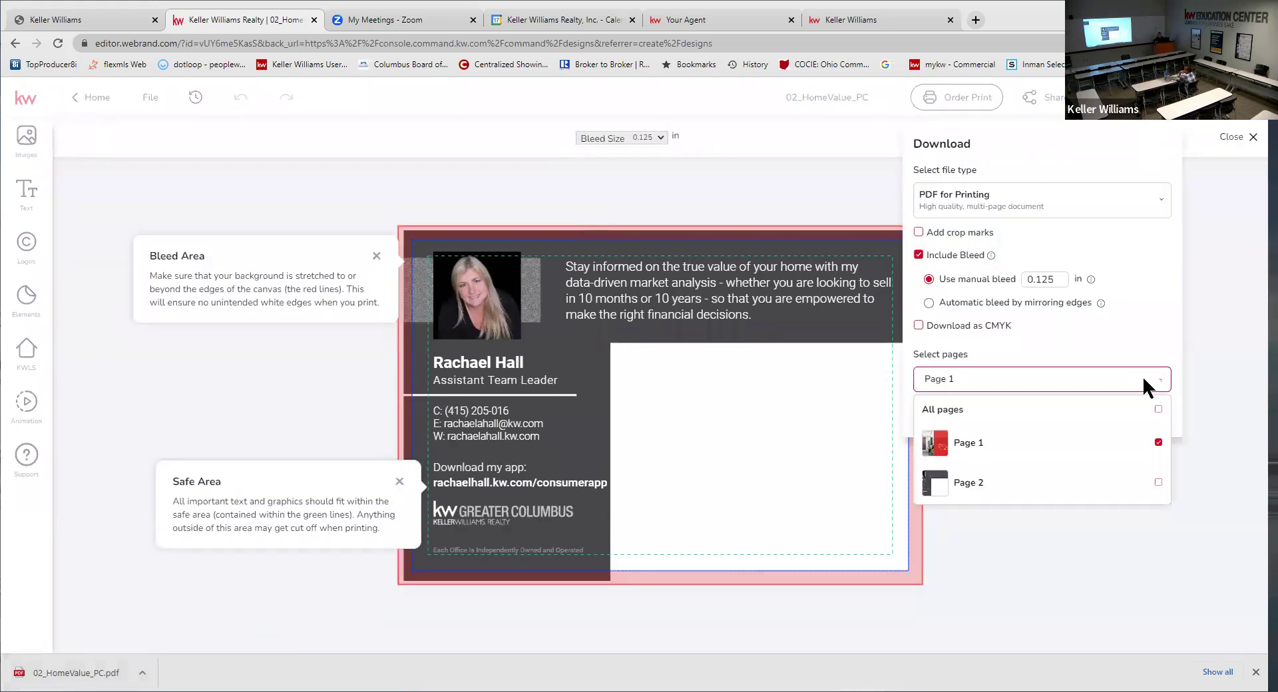
pyautogui.click(1158, 443)
pyautogui.click(1159, 482)
pyautogui.click(1018, 378)
pyautogui.click(1020, 378)
pyautogui.click(986, 378)
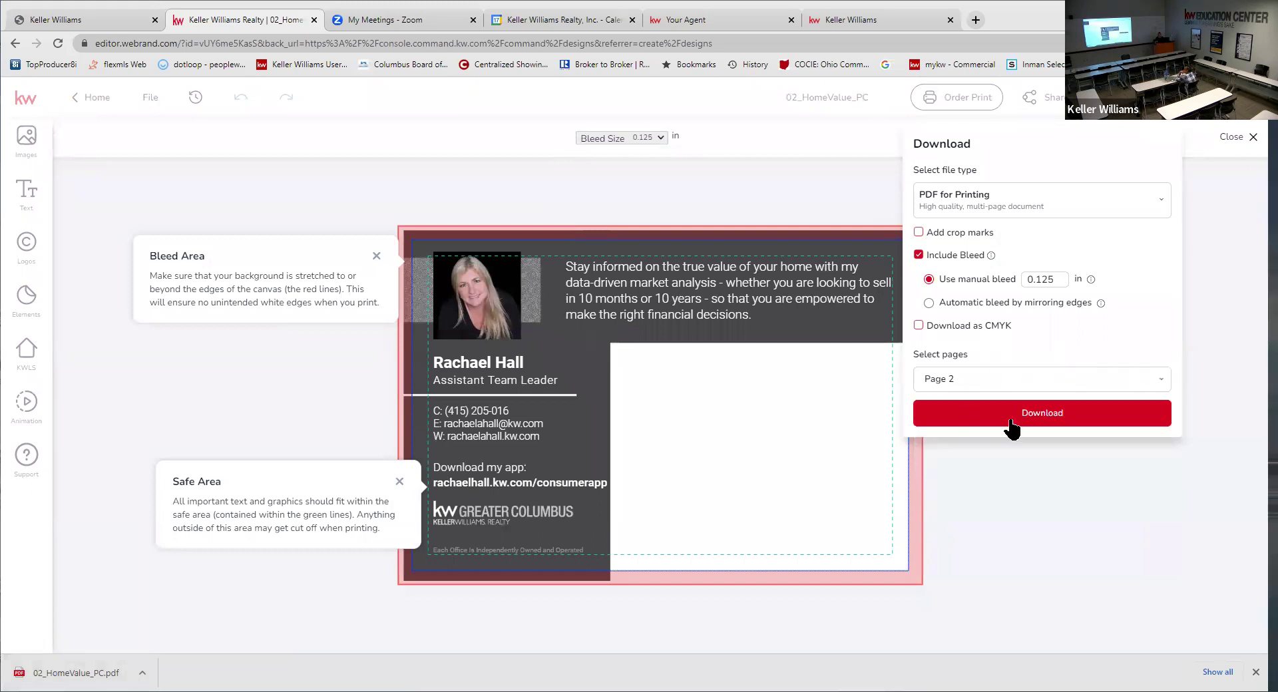
pyautogui.click(1120, 413)
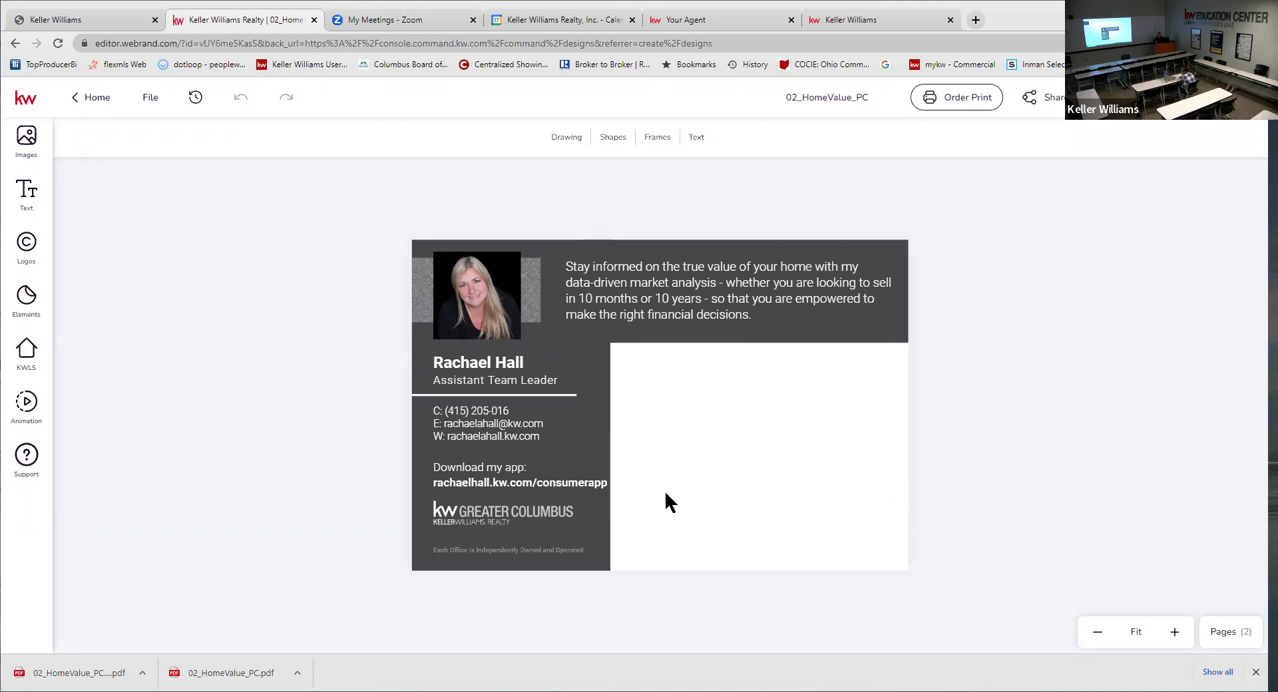
pyautogui.click(534, 551)
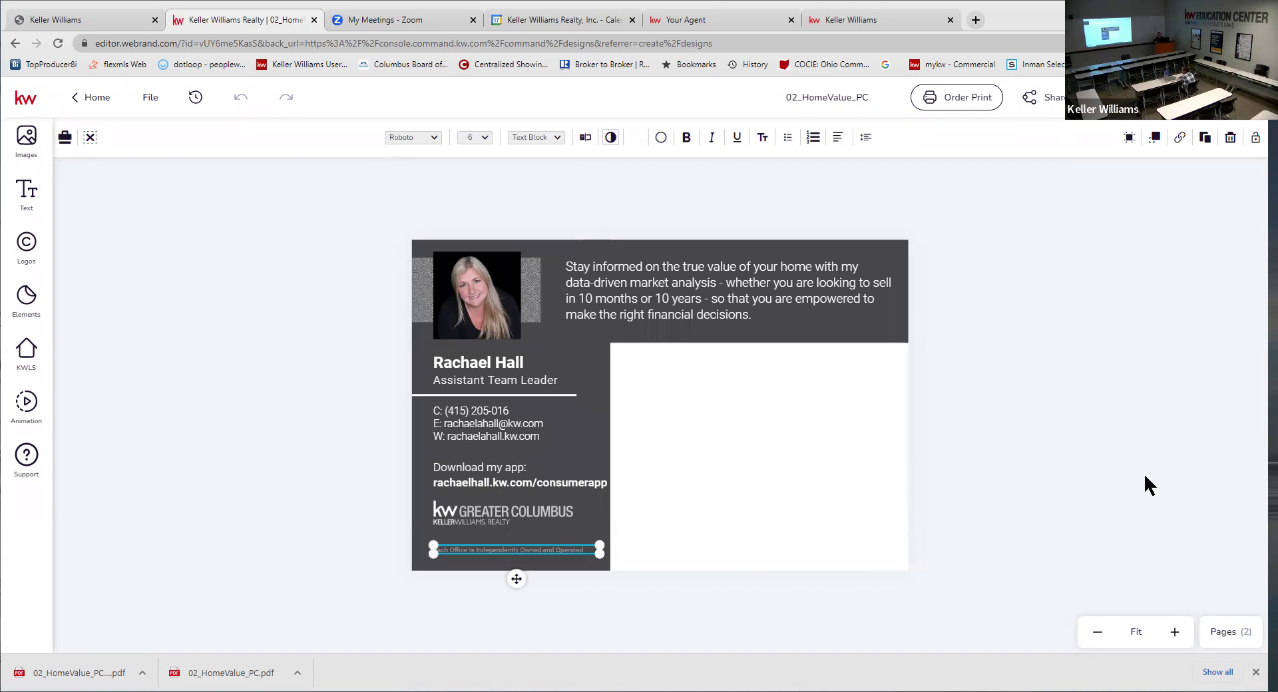
pyautogui.click(1049, 410)
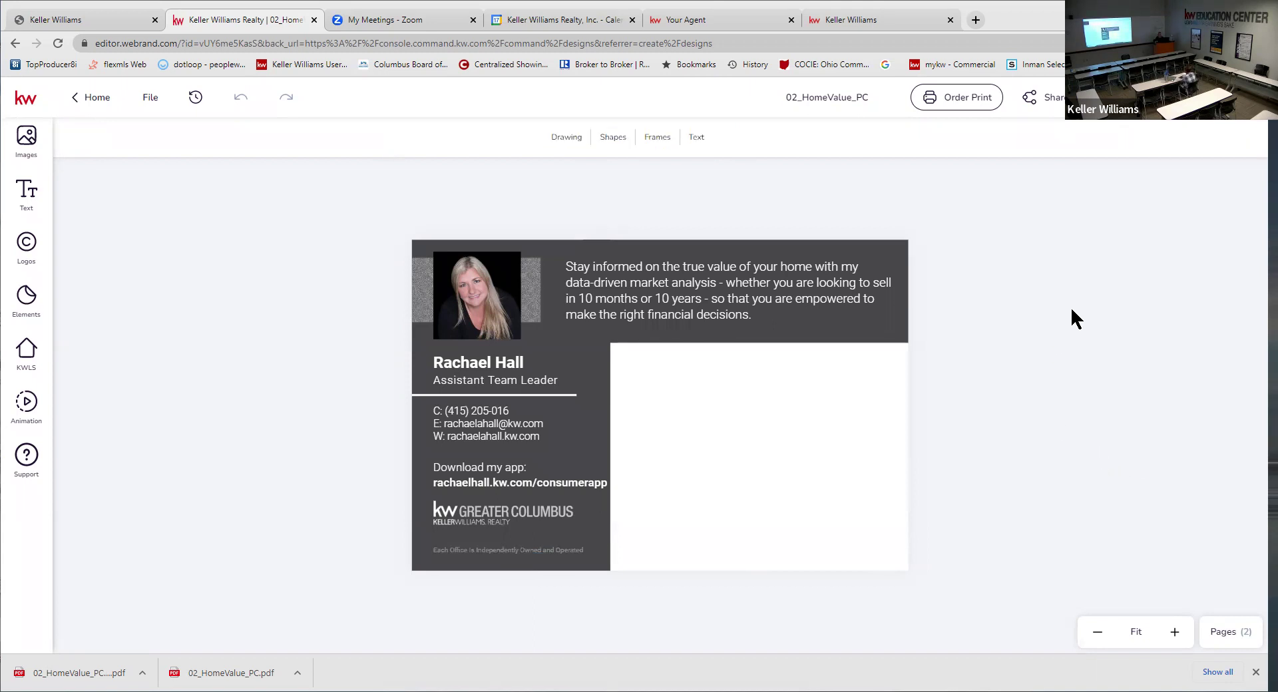
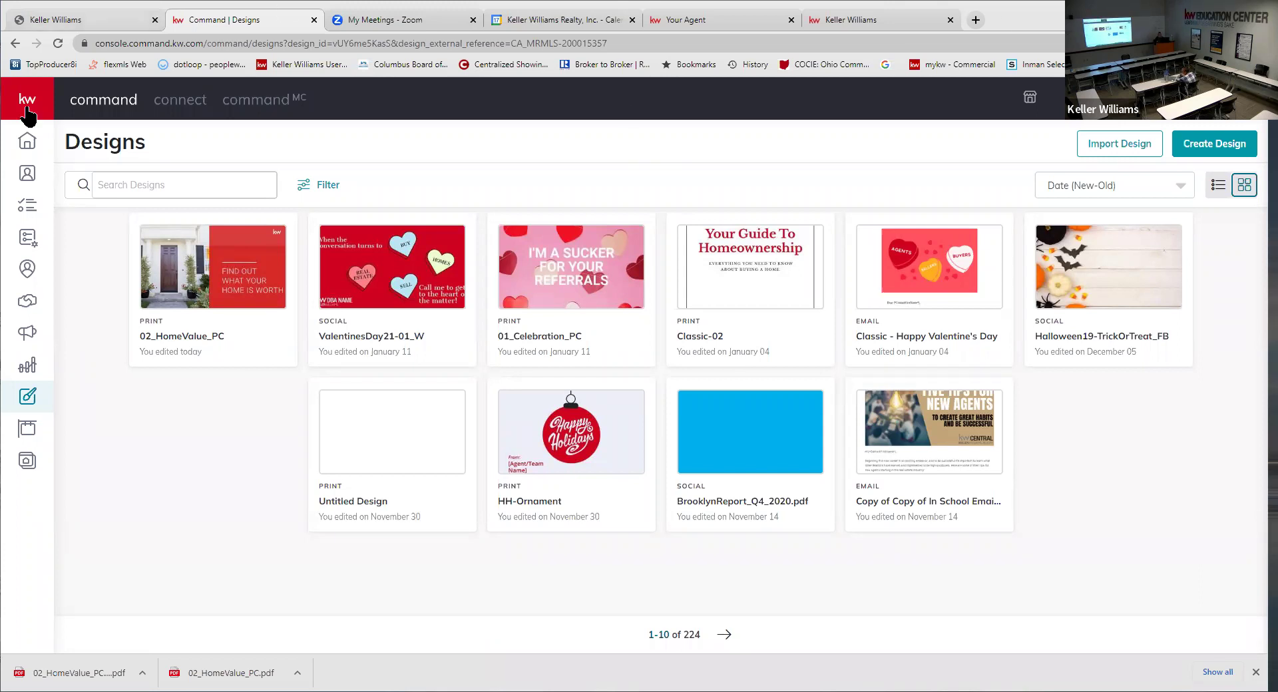
# - Open the Campaigns dashboard from the expanded left sidebar
pyautogui.moveTo(72, 345)
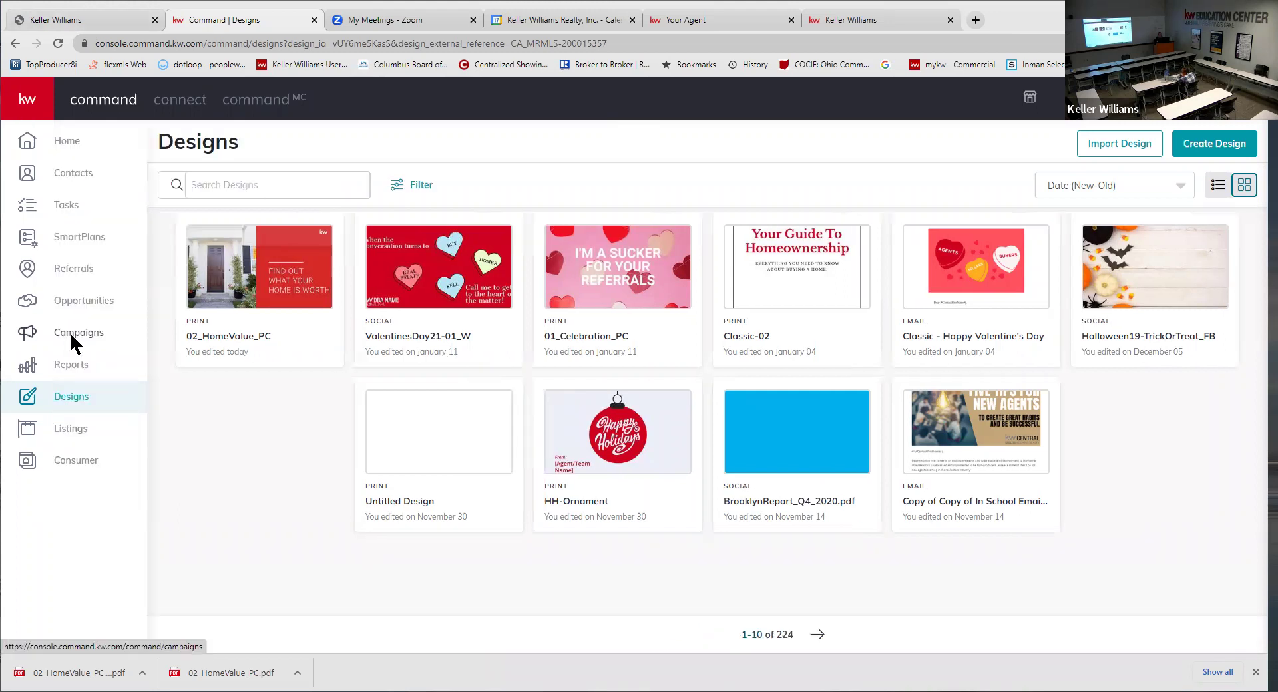
pyautogui.click(69, 332)
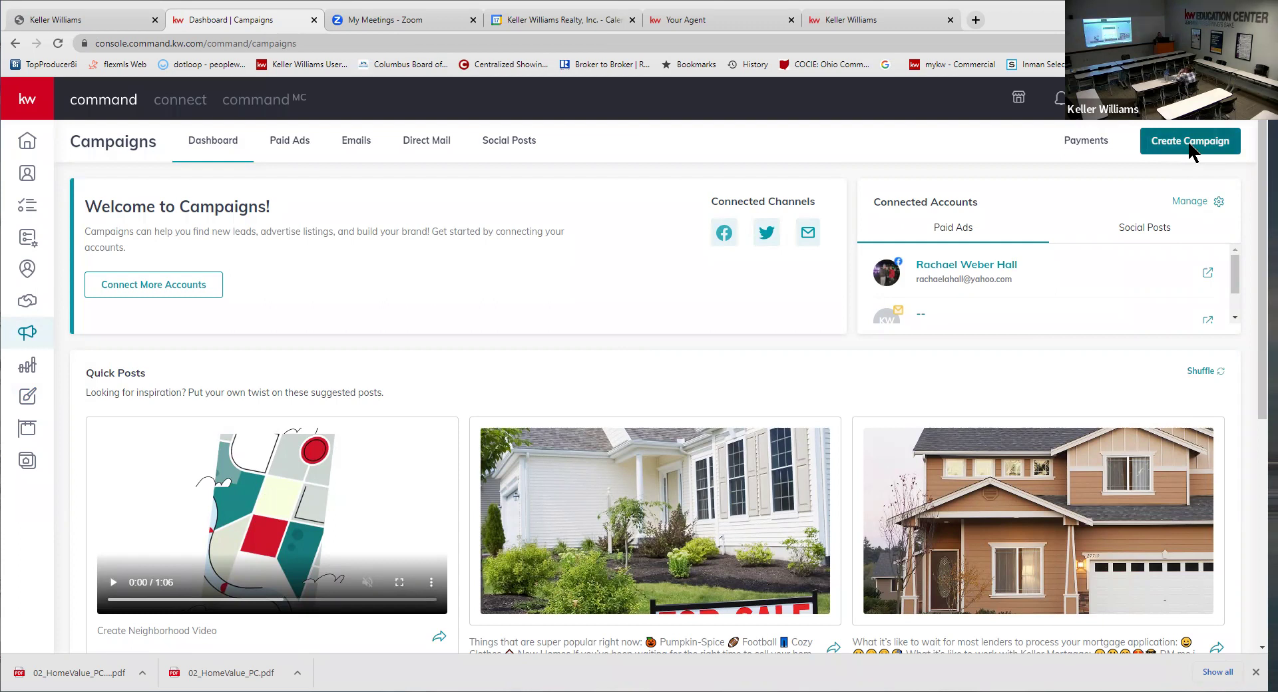
# - Start a Direct Mail campaign named 'Home Value - New Albany, OH'
pyautogui.click(1191, 150)
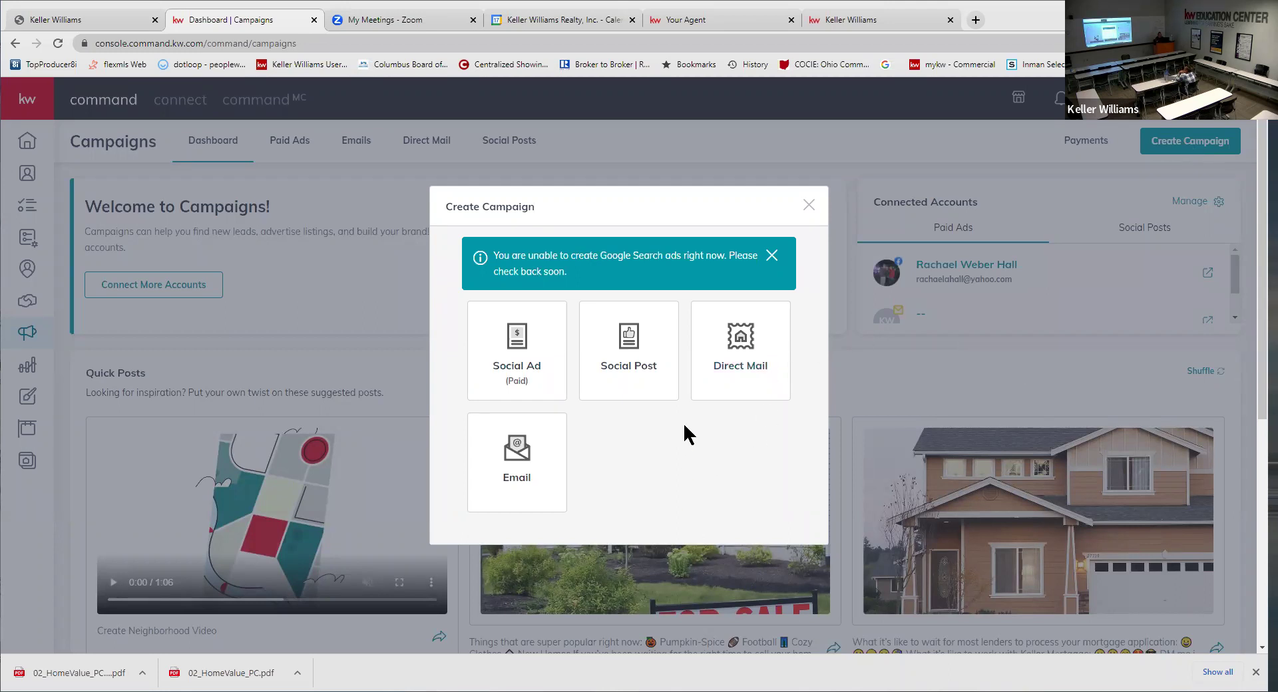
pyautogui.click(742, 373)
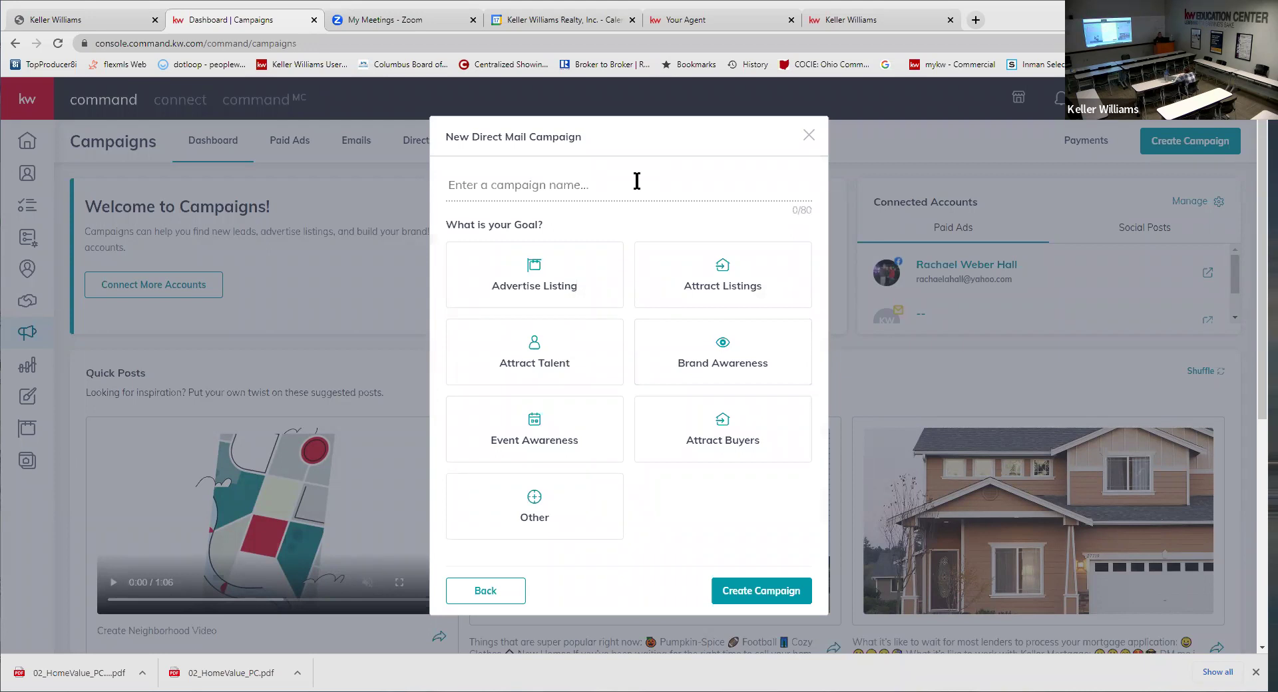
pyautogui.write('Homve')
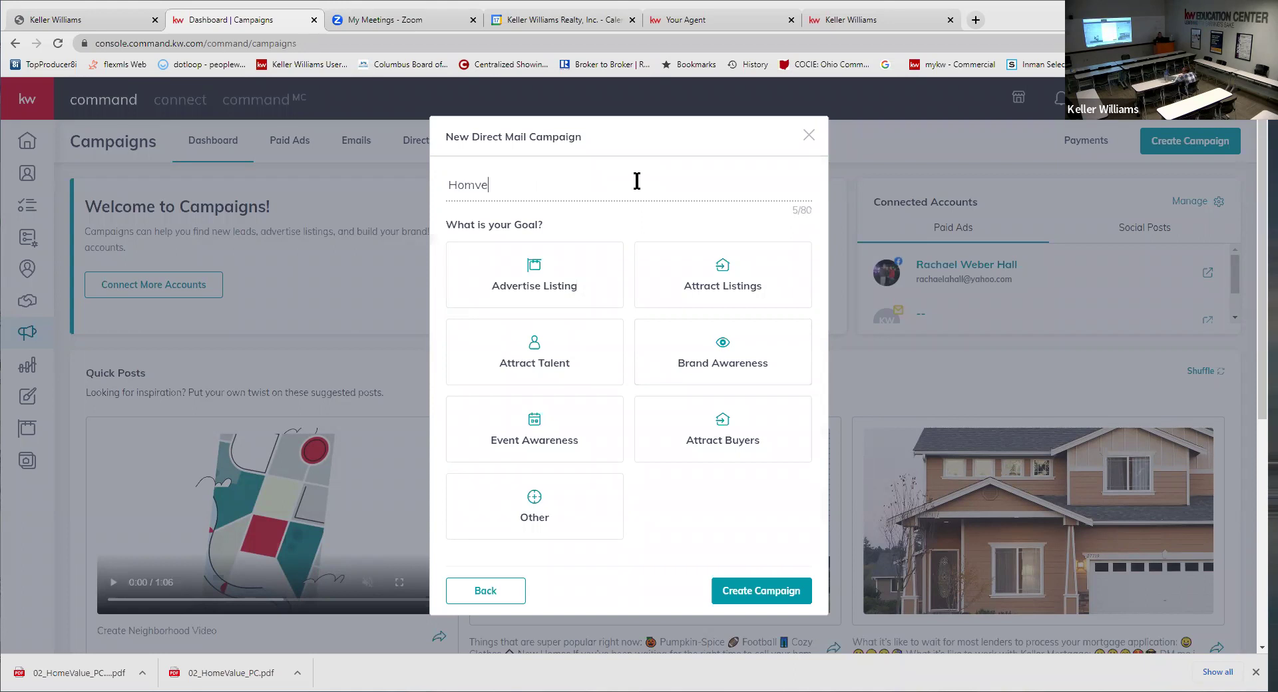
pyautogui.press('BackSpace')
pyautogui.press('BackSpace')
pyautogui.write('e Value - New Ala')
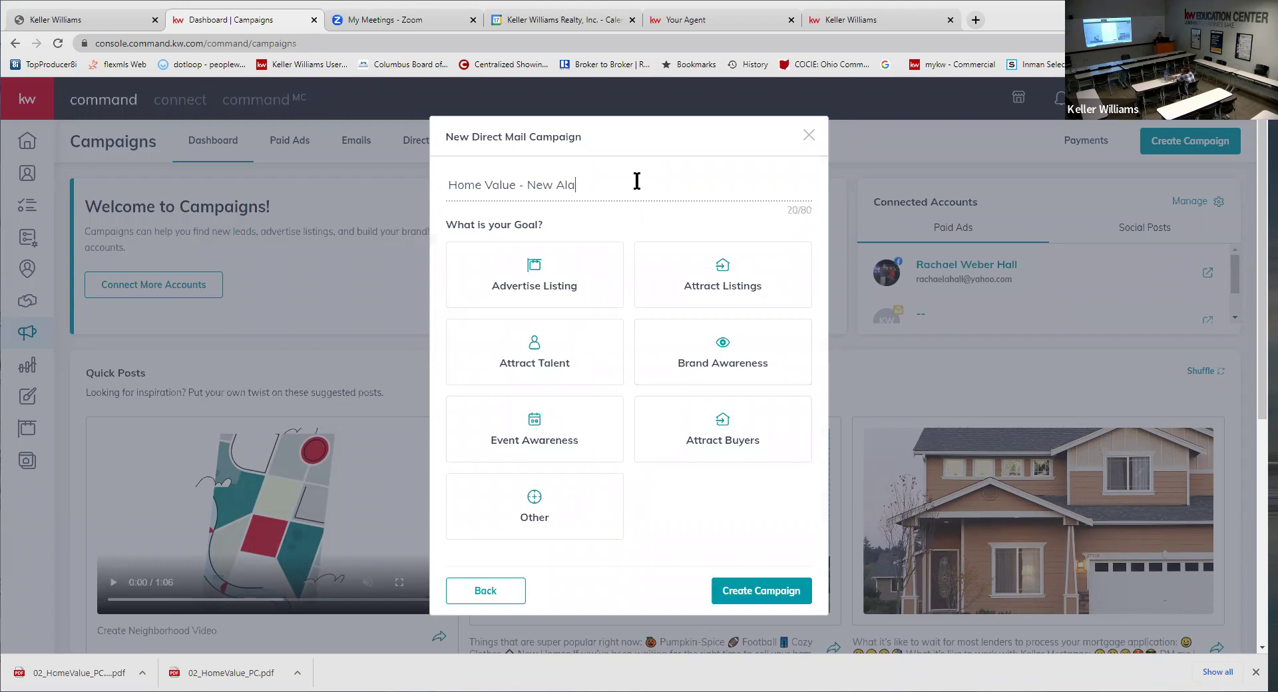
pyautogui.press('BackSpace')
pyautogui.write('banym.')
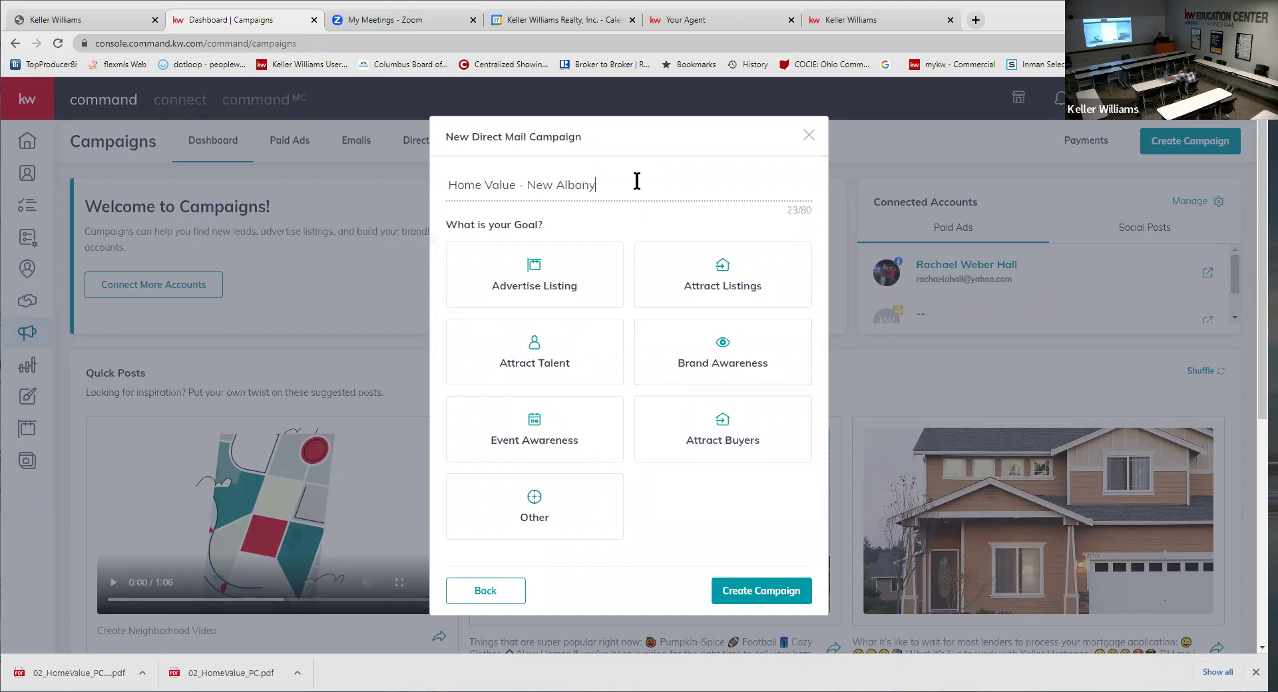
pyautogui.press('BackSpace')
pyautogui.press('BackSpace')
pyautogui.write('. OJ')
pyautogui.press('BackSpace')
pyautogui.write('H')
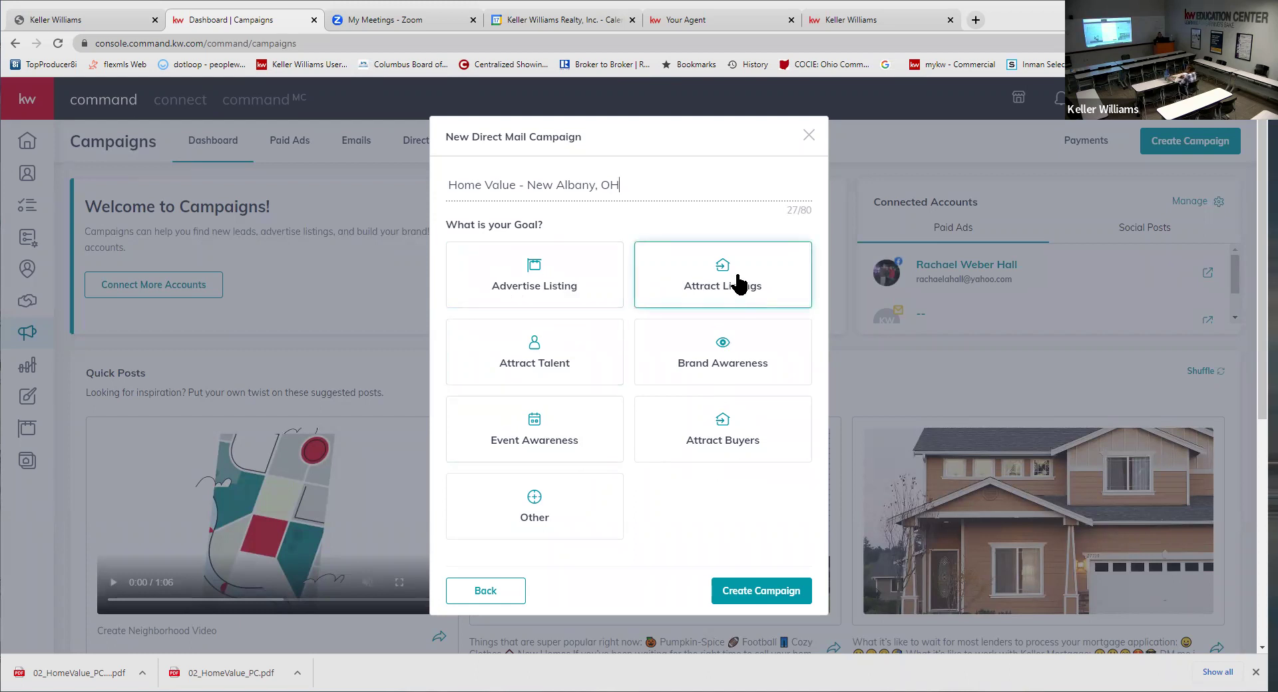
# - Choose the Attract Listings goal and create the direct mail campaign
pyautogui.click(734, 284)
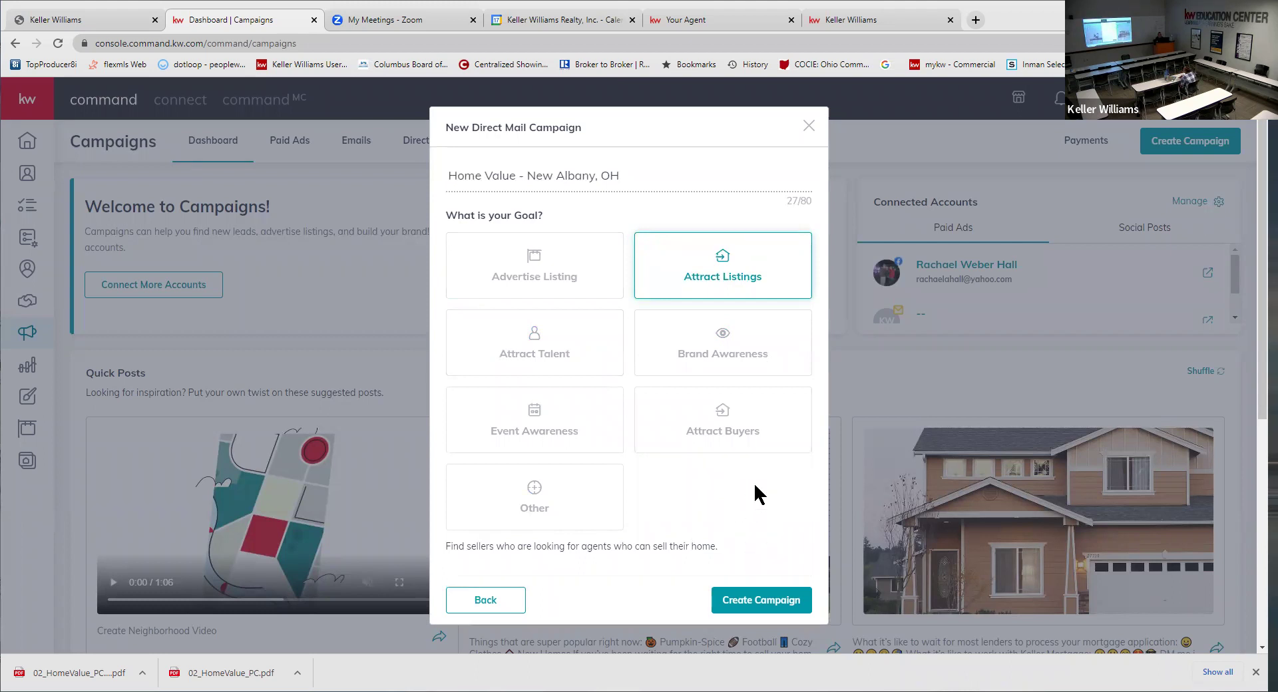
pyautogui.scroll(-1, 753, 482)
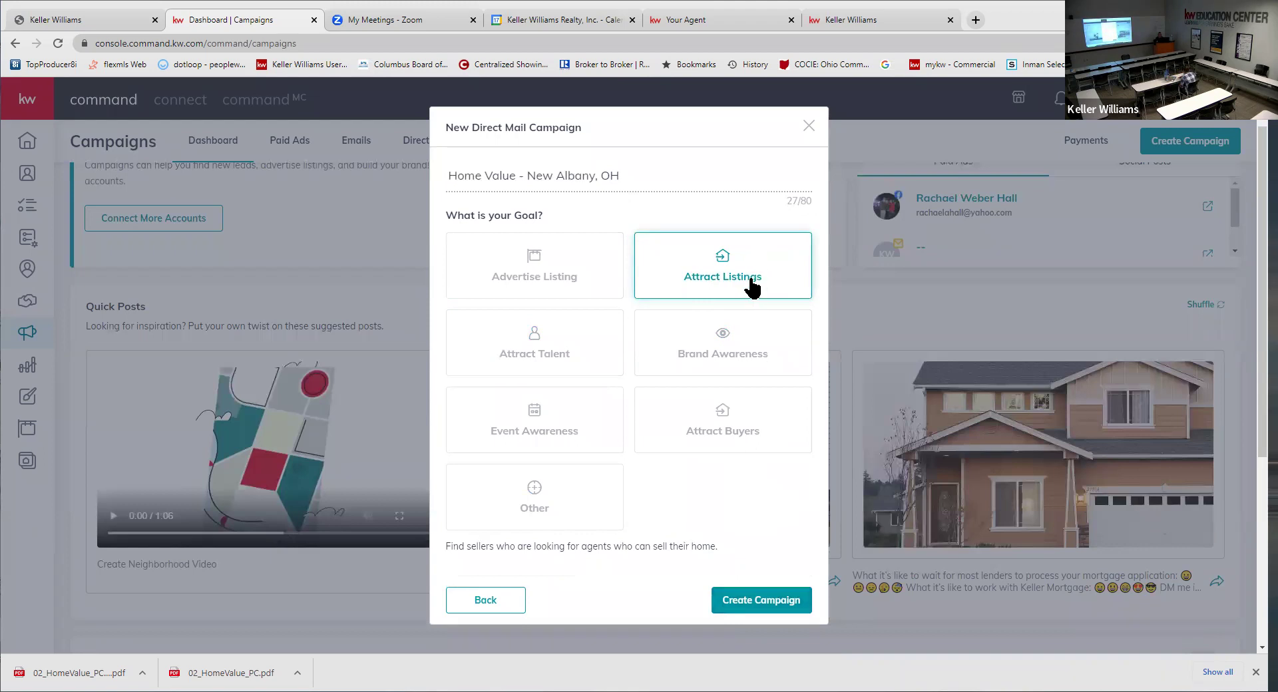
pyautogui.click(765, 603)
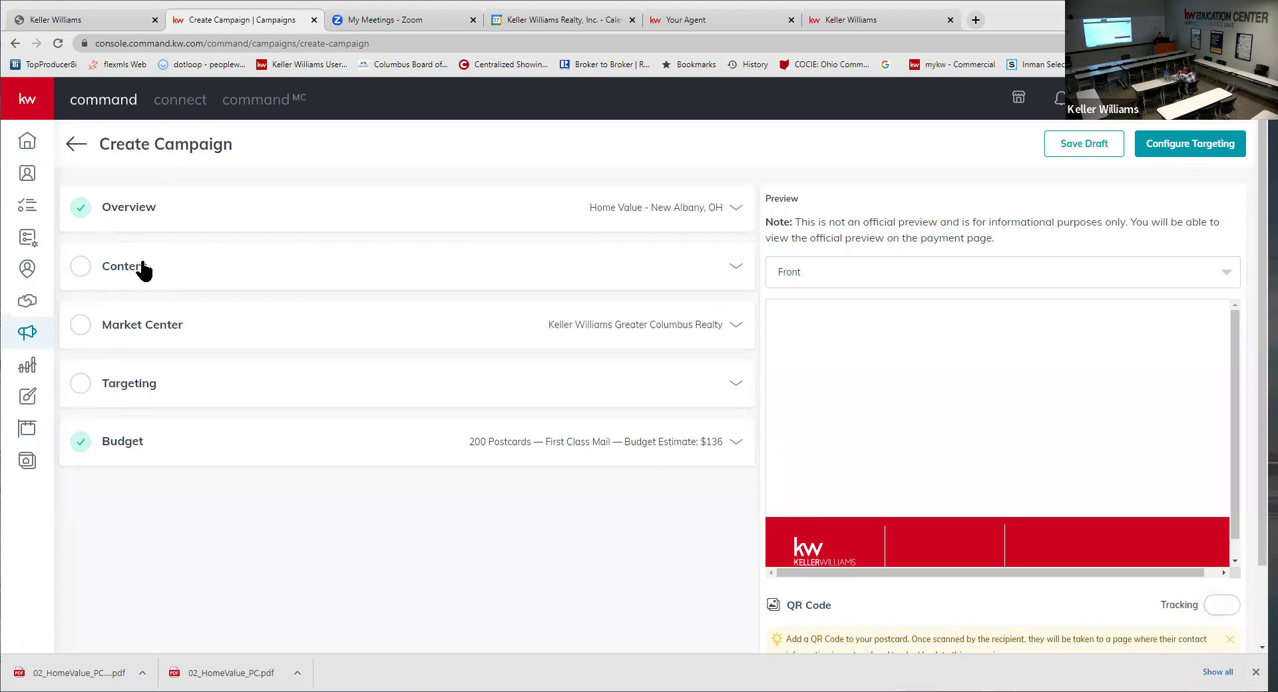
# - Expand the Content section and switch it to uploading a finished design
pyautogui.click(136, 274)
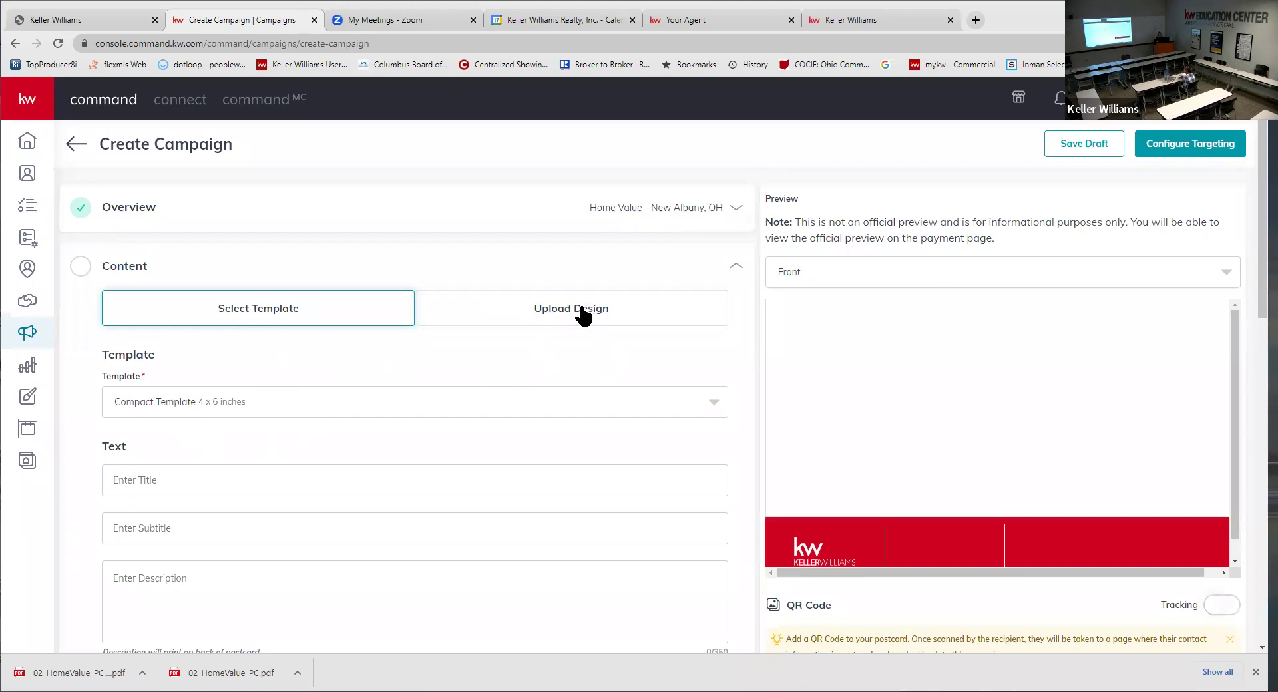
pyautogui.click(561, 320)
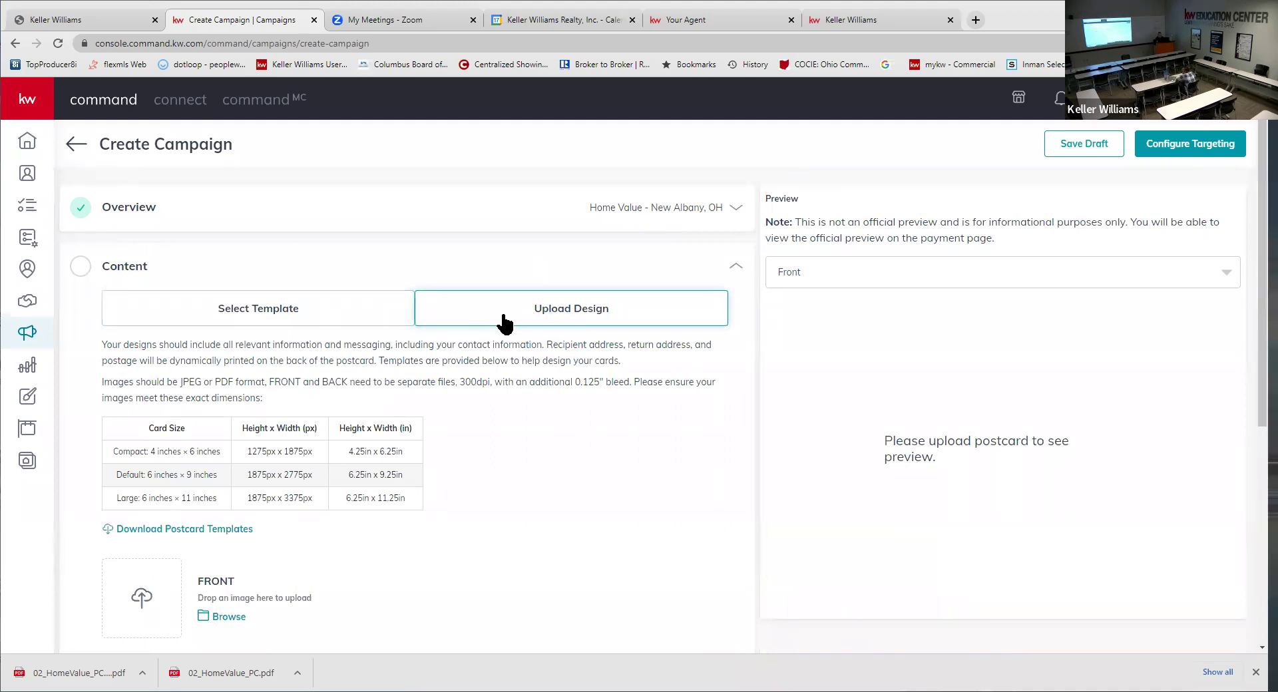
# - Scroll down to the FRONT and BACK postcard upload areas
pyautogui.scroll(-1, 506, 325)
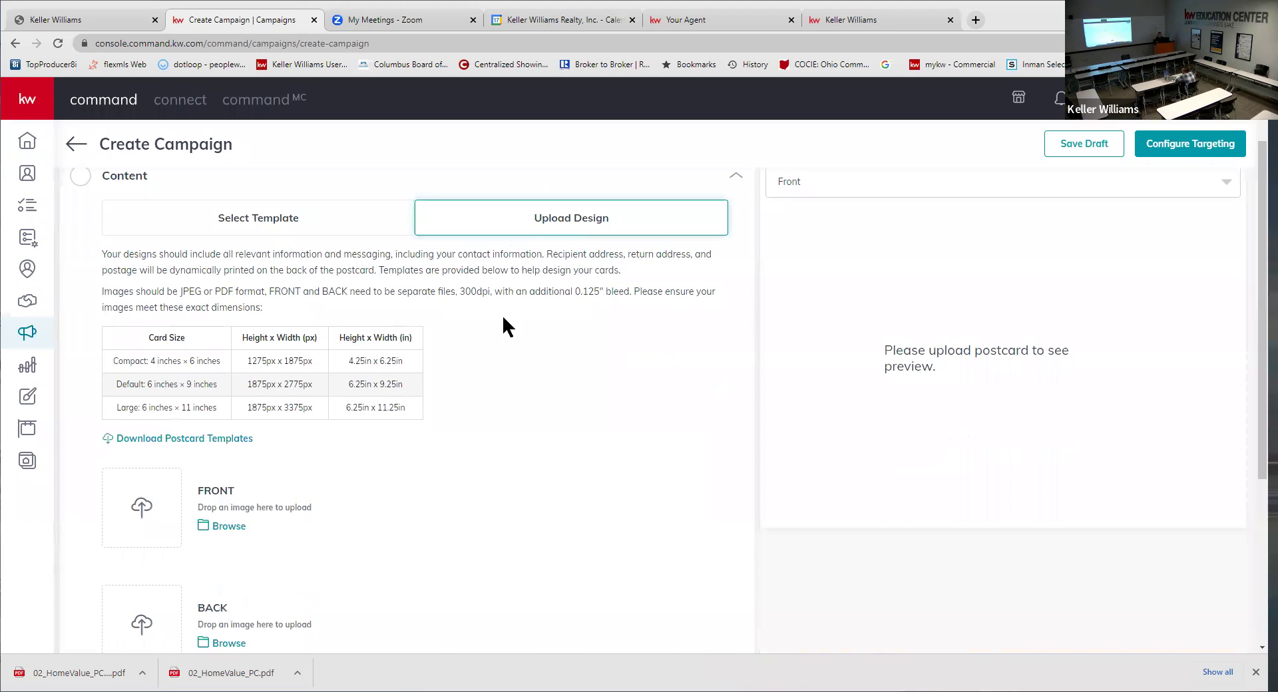
pyautogui.scroll(-1, 599, 373)
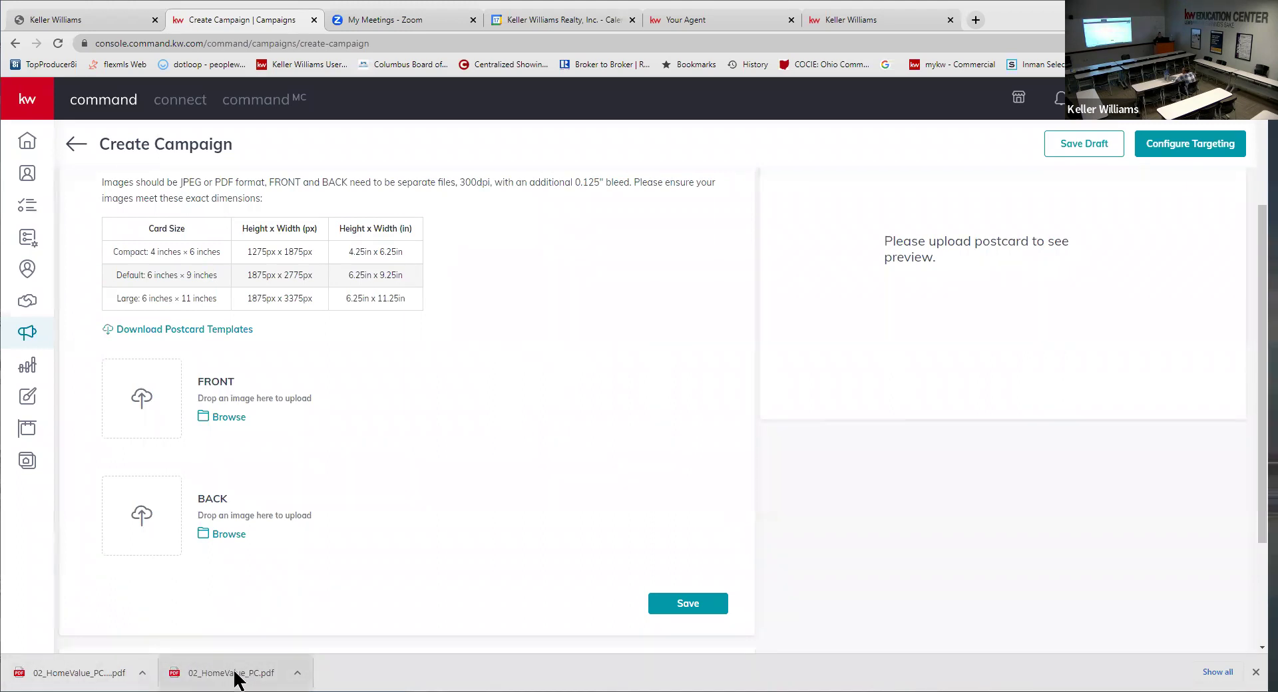
# - Attach the HomeValue postcard PDFs as front and back sides and save the content
pyautogui.moveTo(261, 666); pyautogui.dragTo(149, 380)
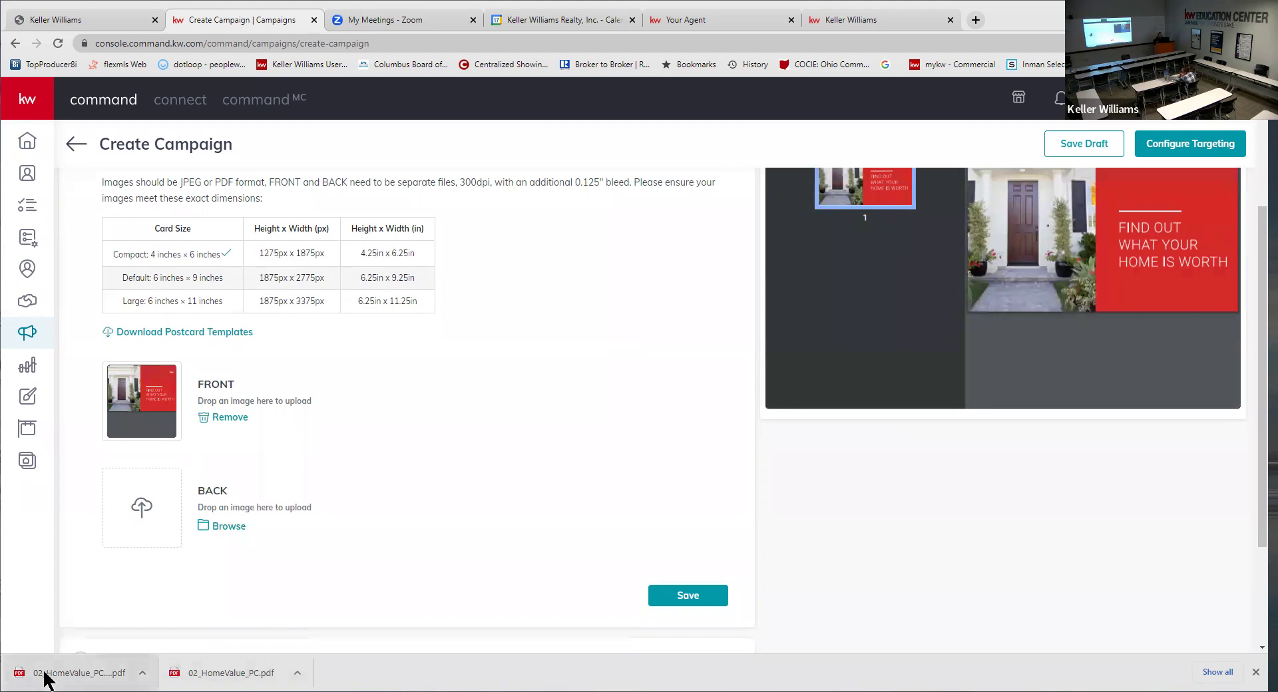
pyautogui.moveTo(44, 678); pyautogui.dragTo(144, 500)
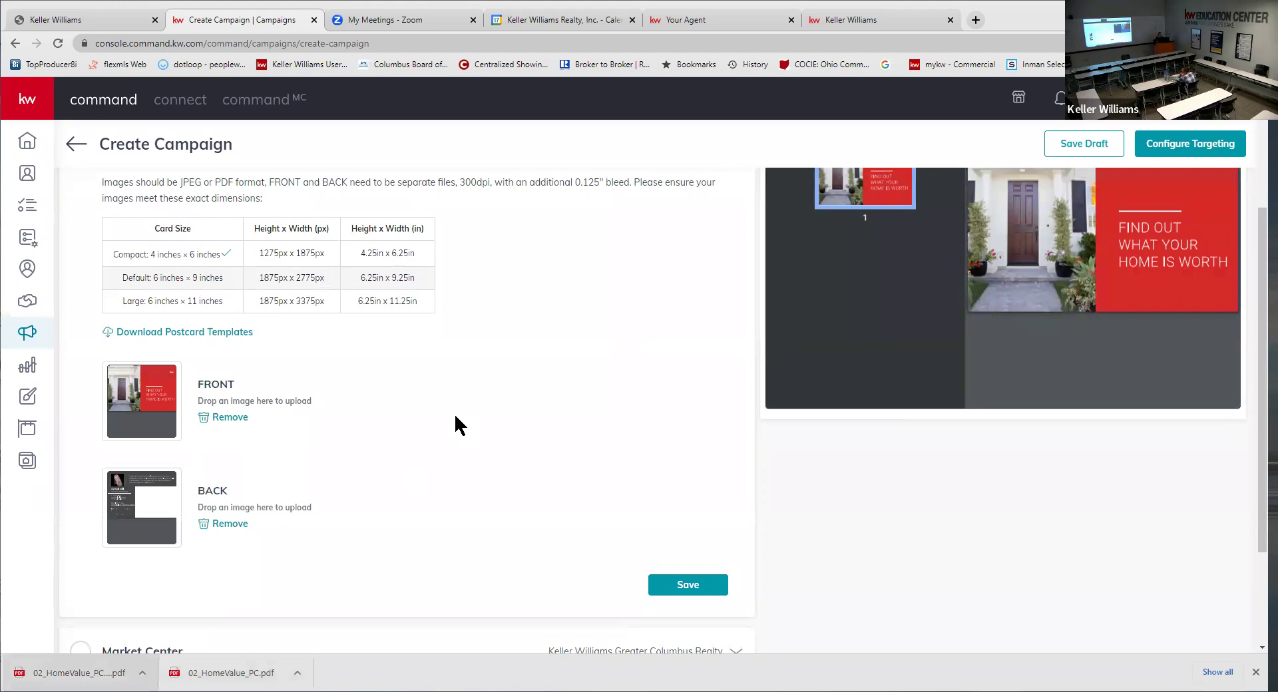
pyautogui.scroll(3, 512, 334)
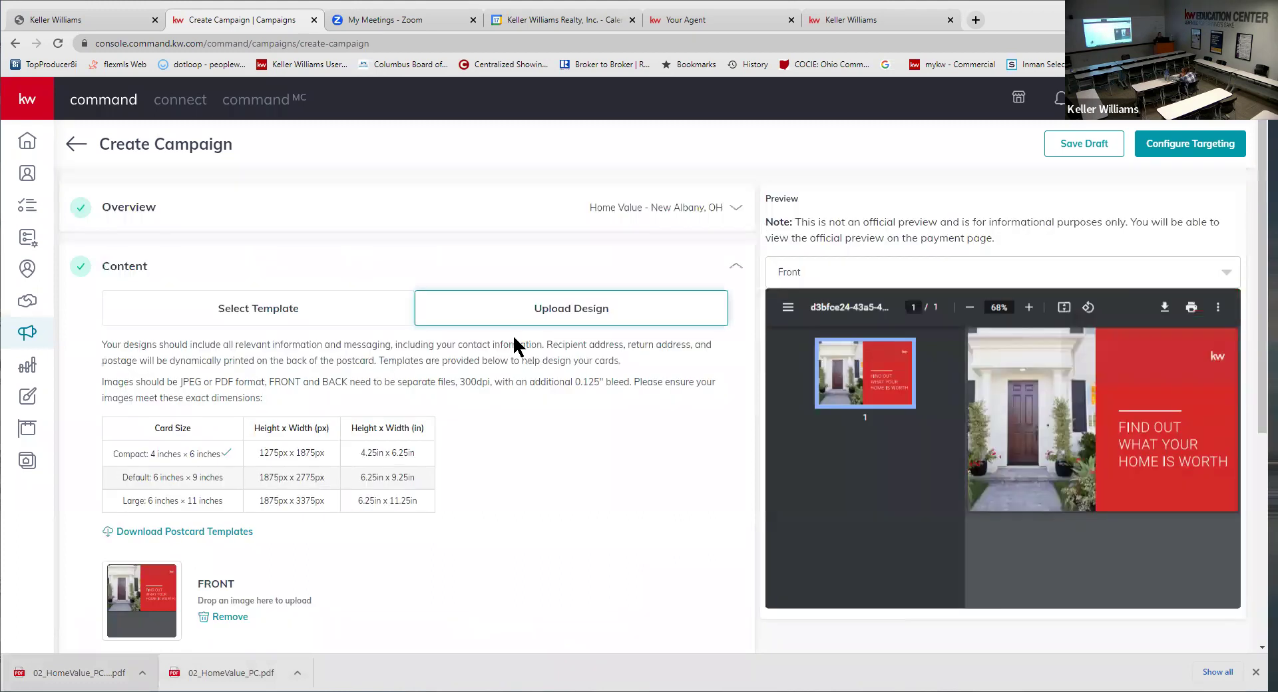
pyautogui.scroll(-1, 496, 416)
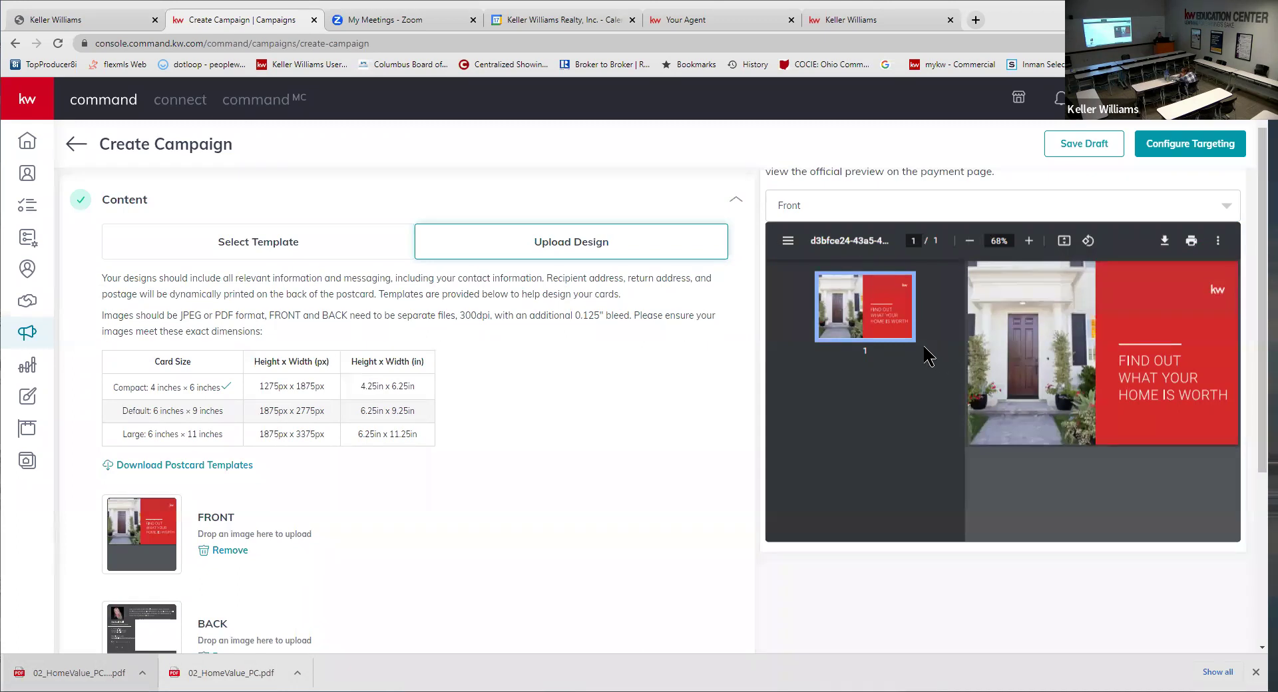
pyautogui.scroll(1, 924, 356)
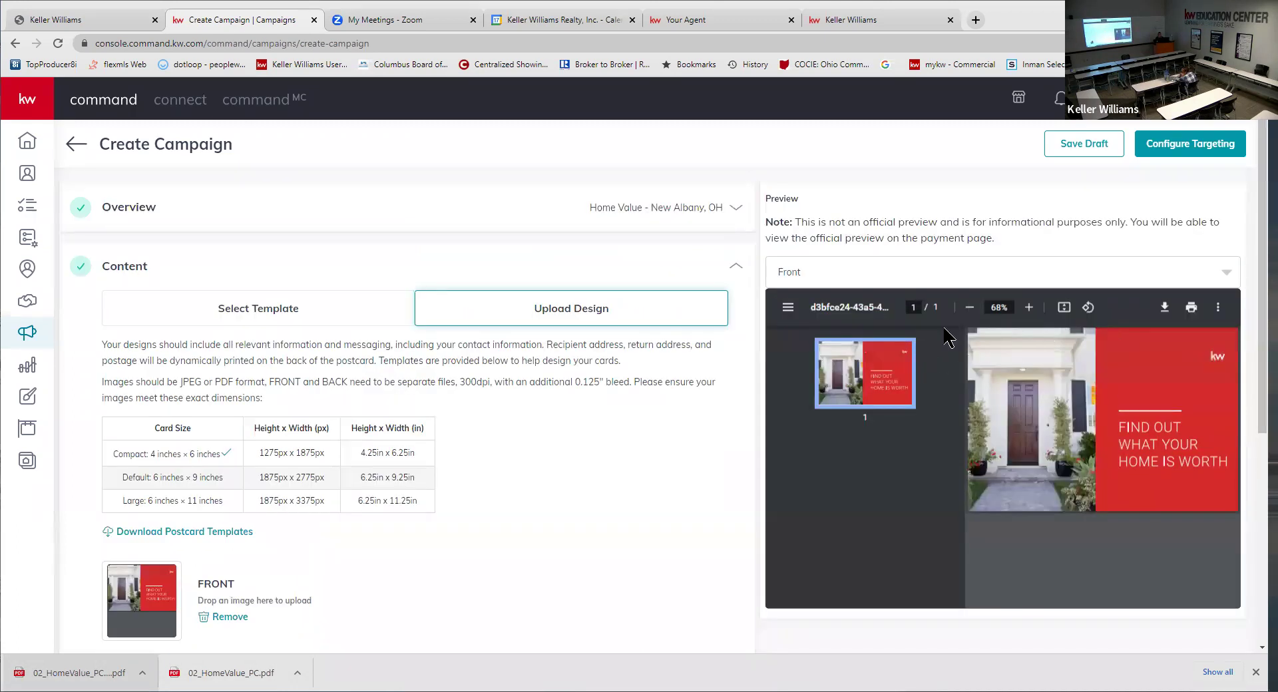
pyautogui.scroll(-4, 638, 415)
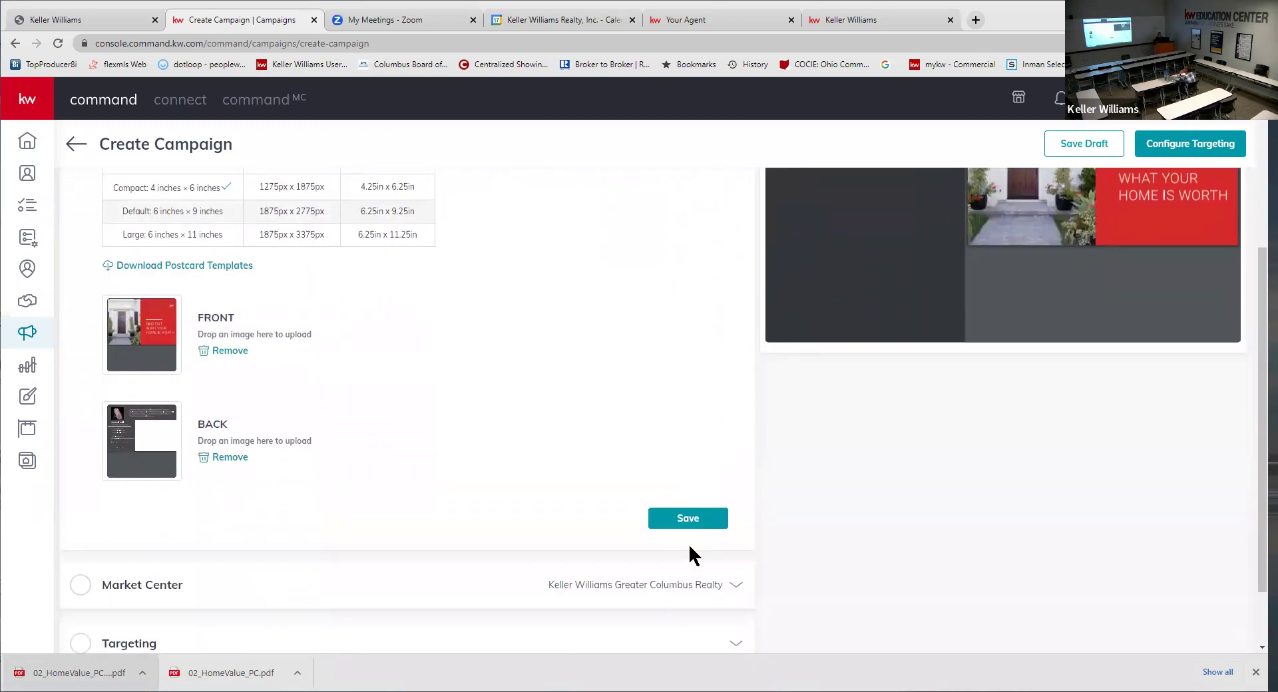
pyautogui.click(688, 520)
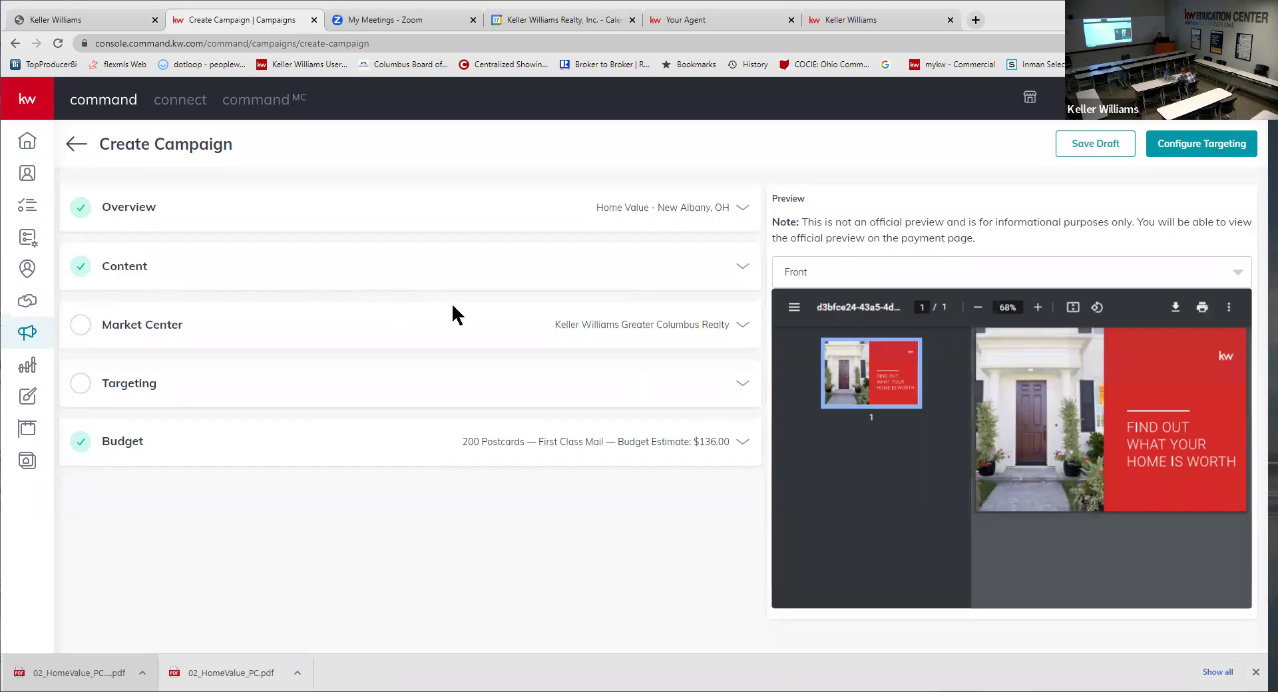
pyautogui.click(360, 335)
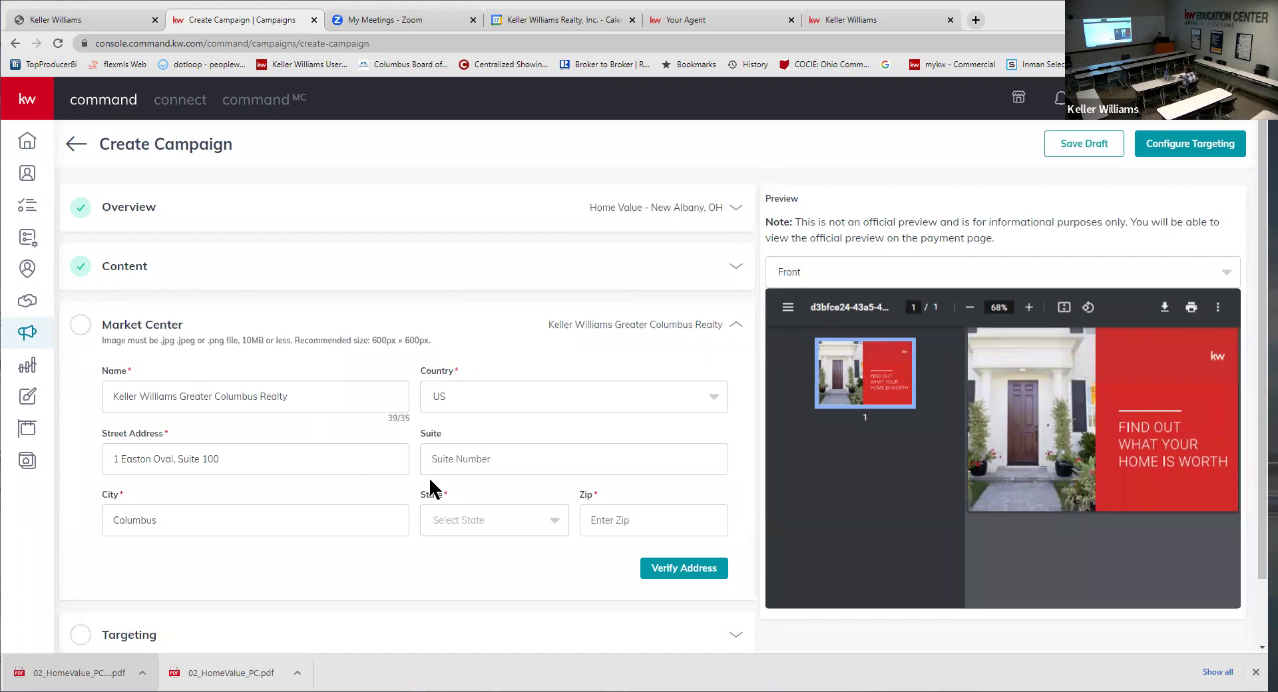
# - Set the Market Center state to OH and zip to 4319, then verify the address
pyautogui.click(451, 508)
pyautogui.write('o')
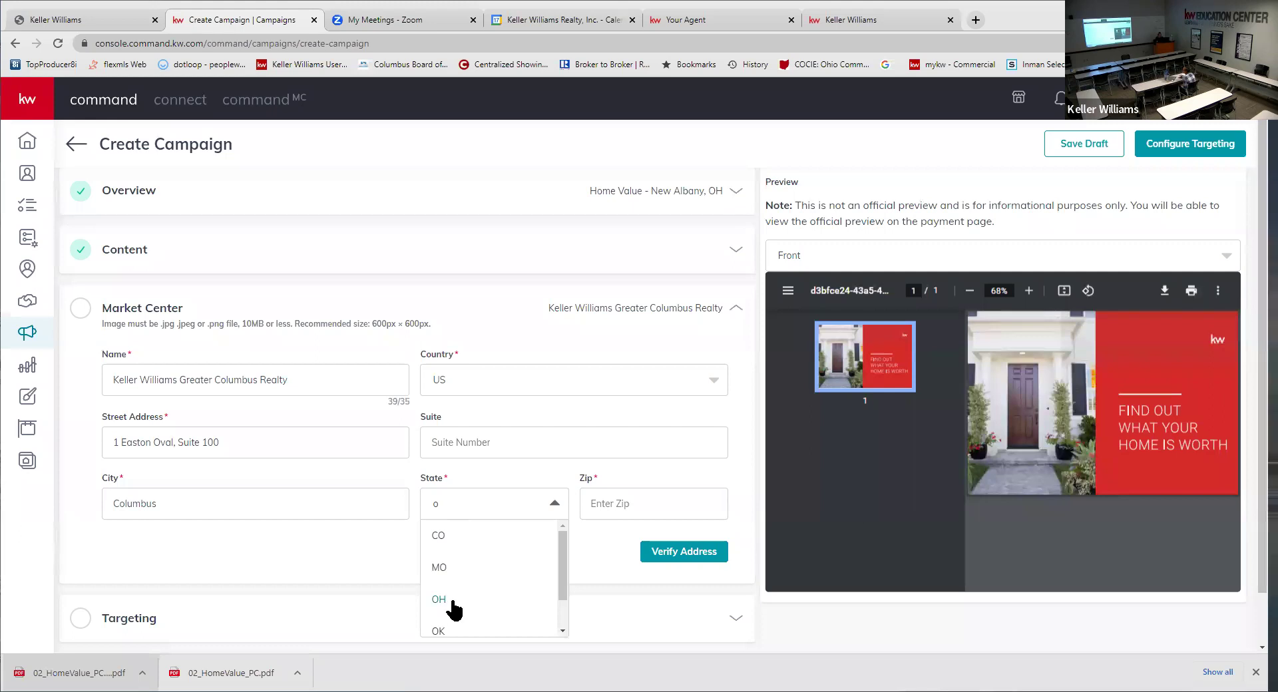
pyautogui.click(452, 601)
pyautogui.moveTo(386, 397); pyautogui.dragTo(406, 406)
pyautogui.click(611, 499)
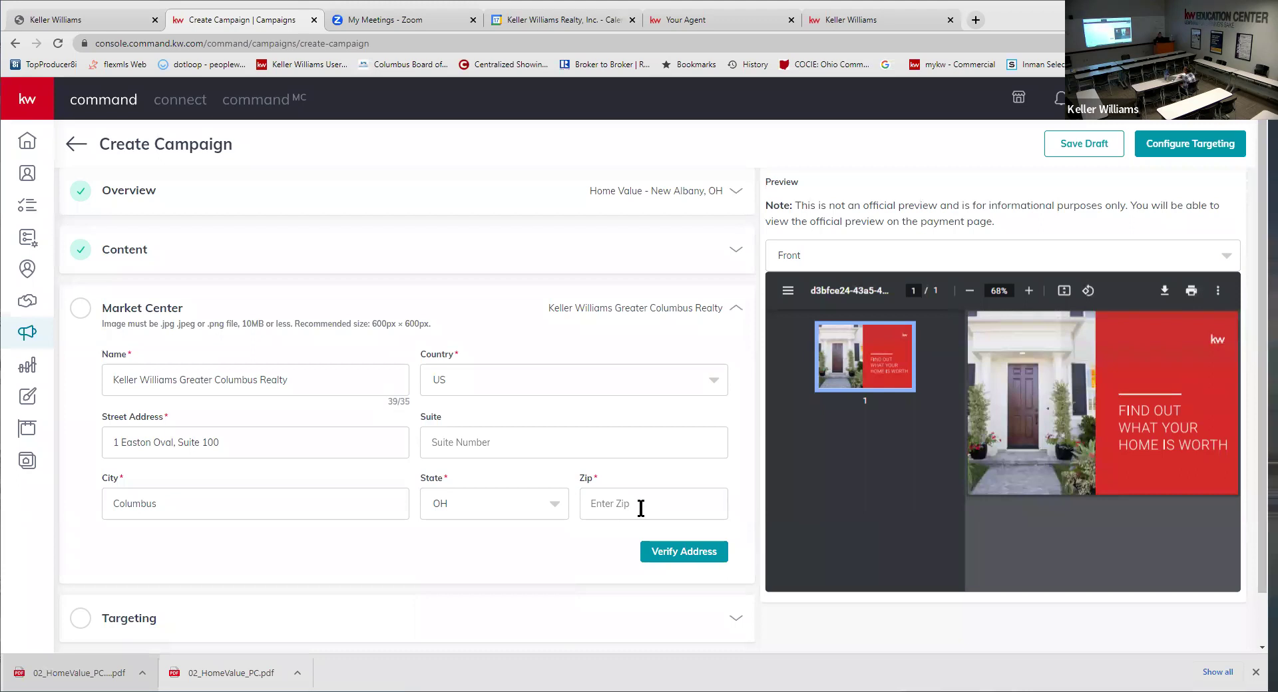
pyautogui.write('4319')
pyautogui.click(686, 554)
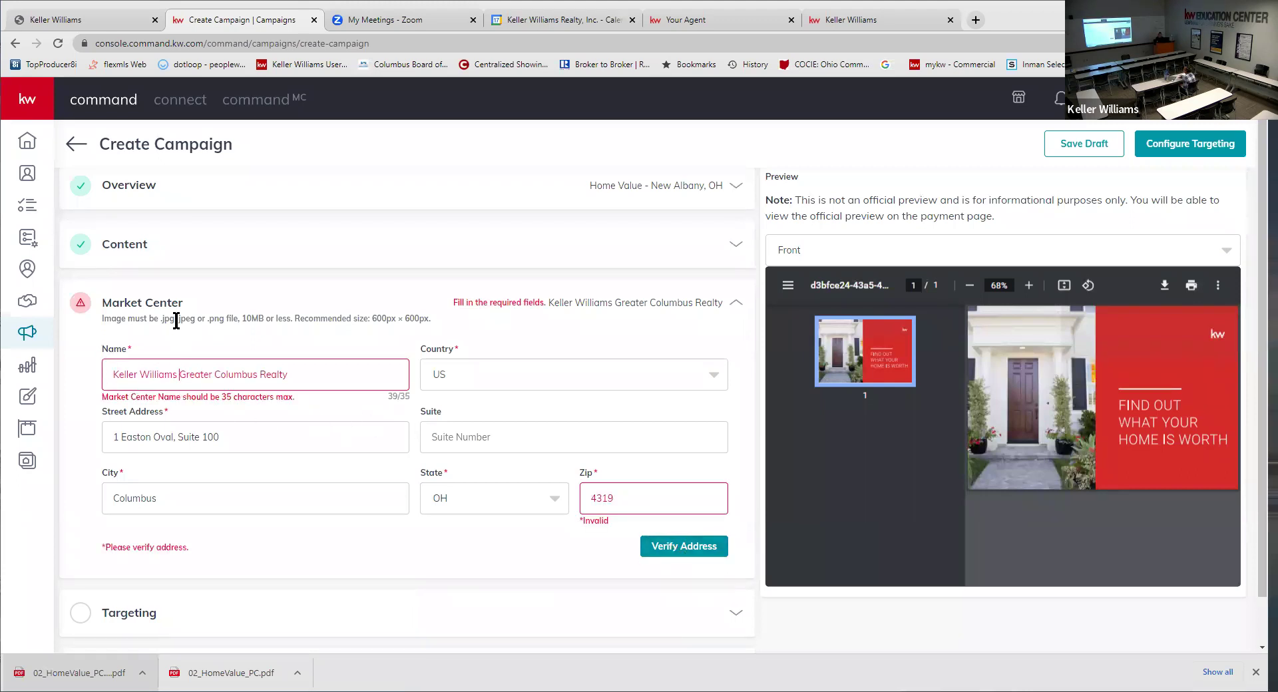
# - Shorten the name to 'KW Greater Columbus Realty', correct the zip to 43219, and re-verify
pyautogui.press('BackSpace')
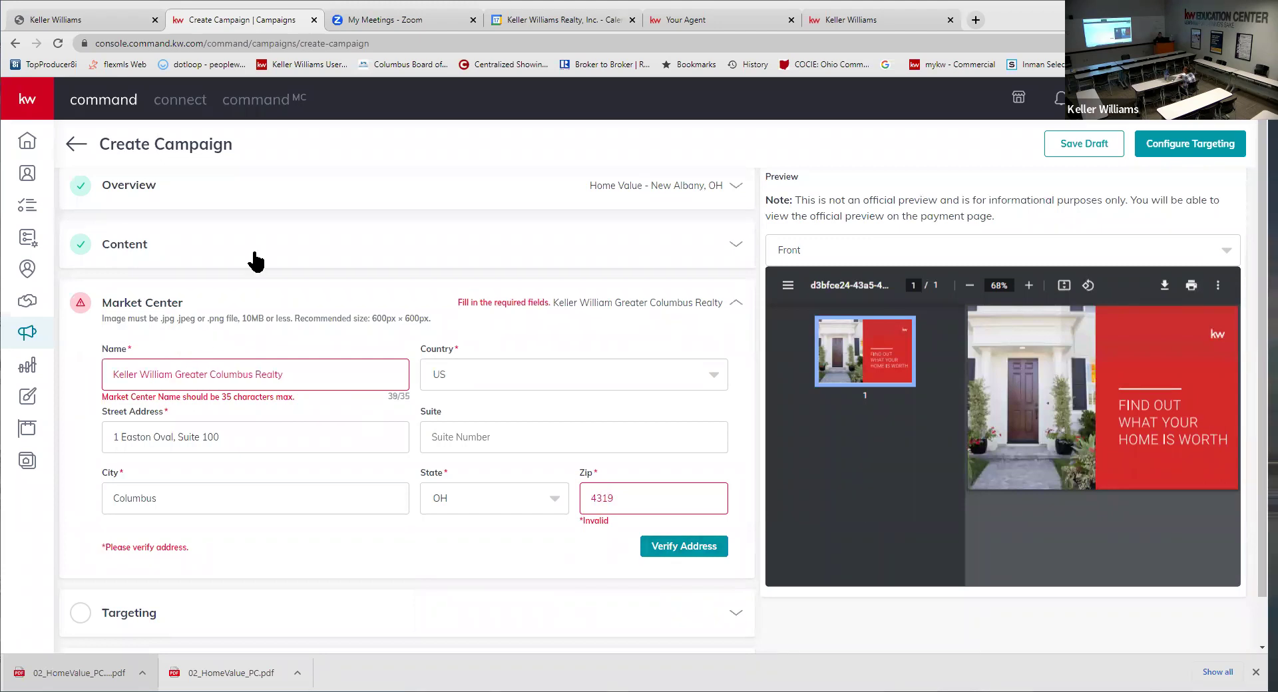
pyautogui.press('BackSpace')
pyautogui.press('BackSpace')
pyautogui.press('BackSpace')
pyautogui.press('BackSpace')
pyautogui.press('BackSpace')
pyautogui.press('BackSpace')
pyautogui.press('BackSpace')
pyautogui.press('BackSpace')
pyautogui.press('BackSpace')
pyautogui.press('BackSpace')
pyautogui.press('BackSpace')
pyautogui.press('BackSpace')
pyautogui.press('BackSpace')
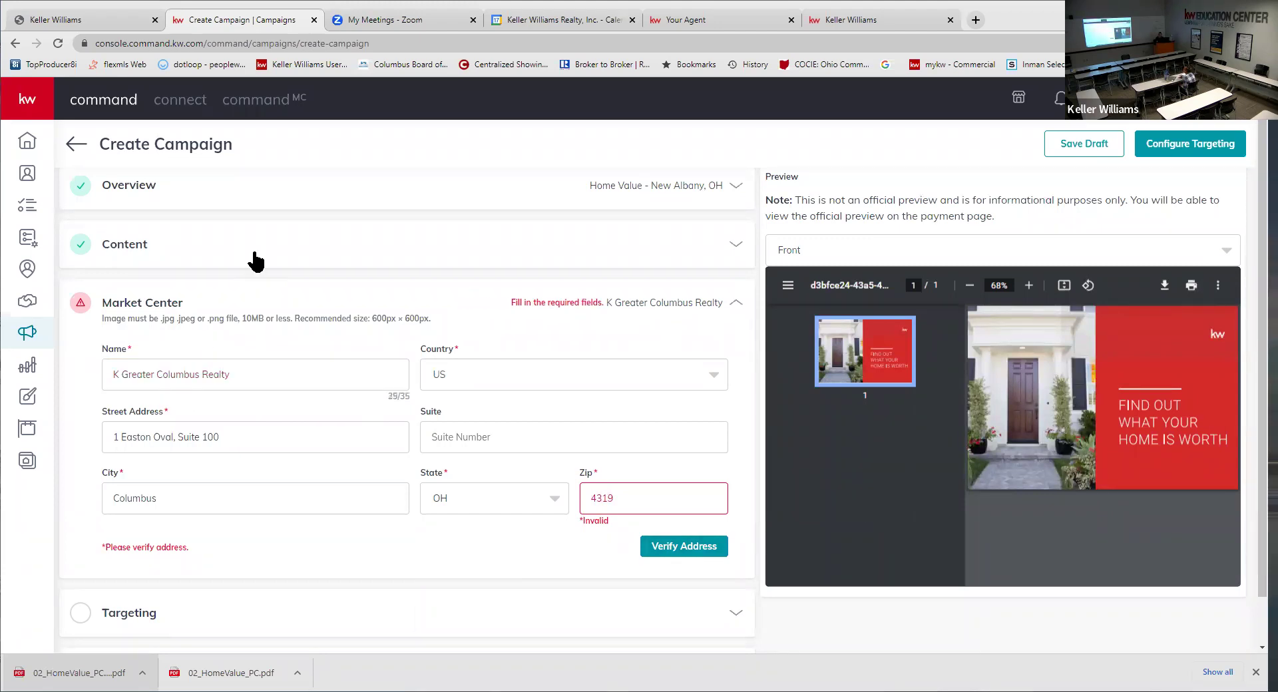
pyautogui.write('W')
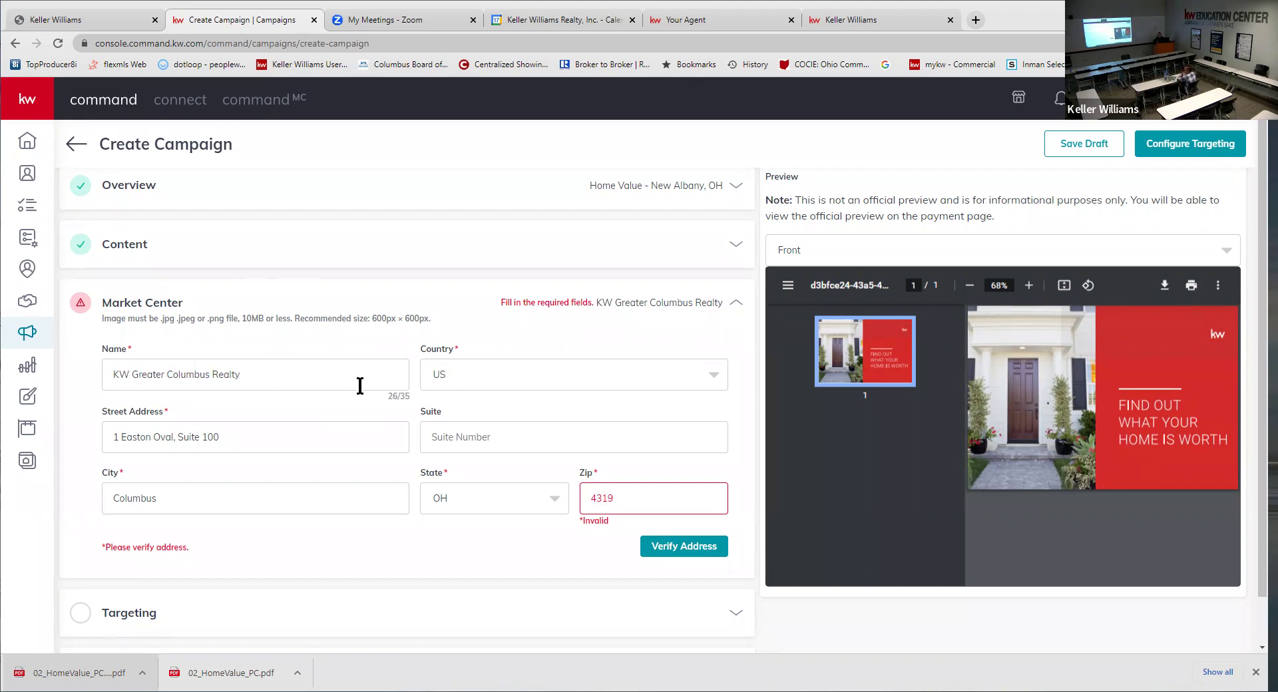
pyautogui.click(292, 371)
pyautogui.write('2')
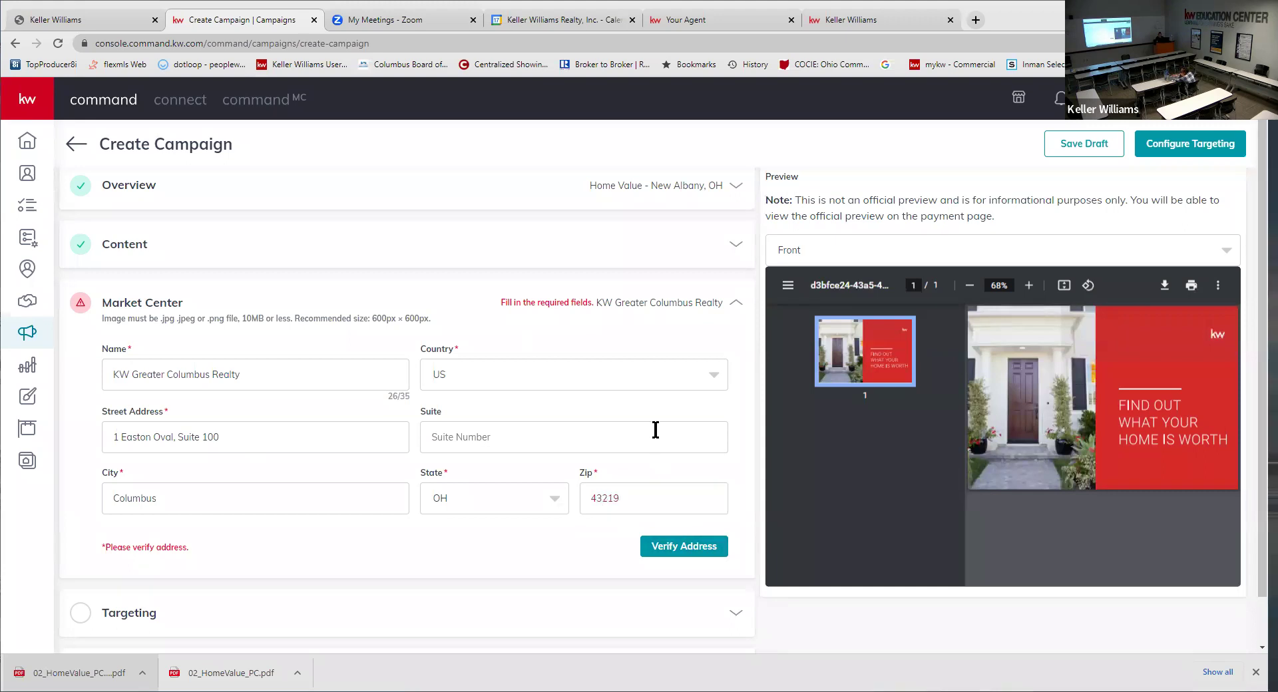
pyautogui.click(691, 551)
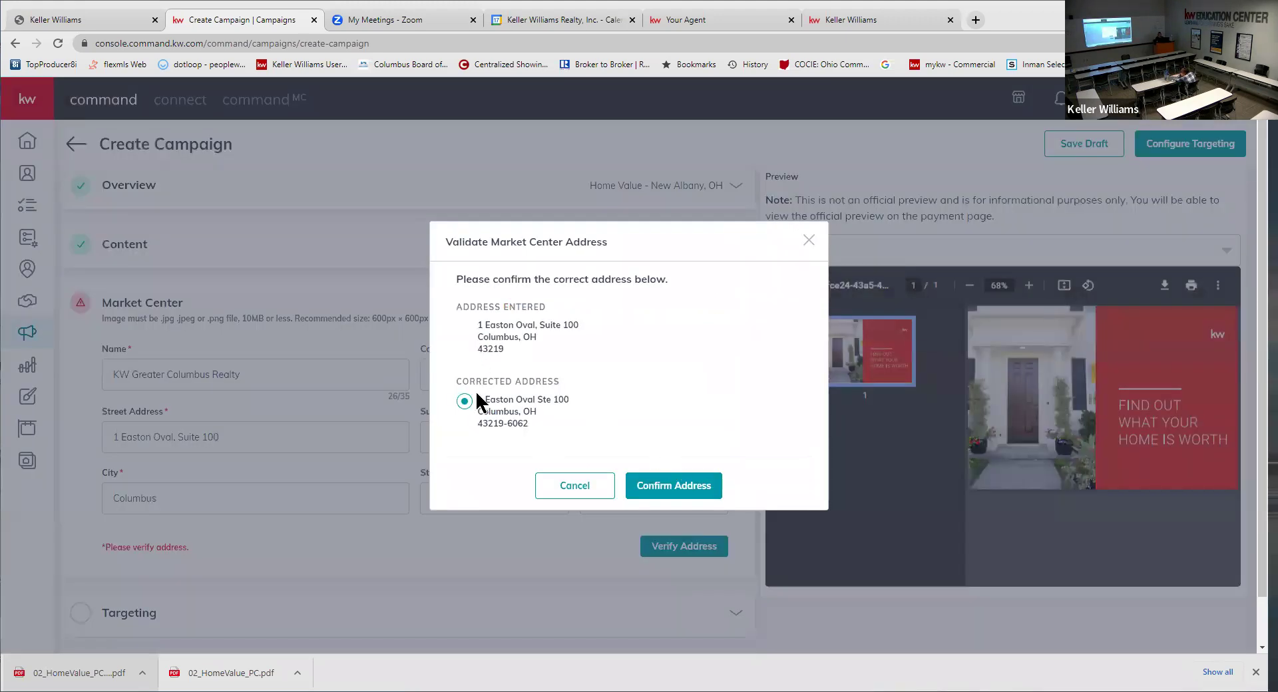
# - Select the suggested corrected office address and confirm it
pyautogui.moveTo(457, 381); pyautogui.dragTo(556, 382)
pyautogui.click(518, 406)
pyautogui.click(669, 491)
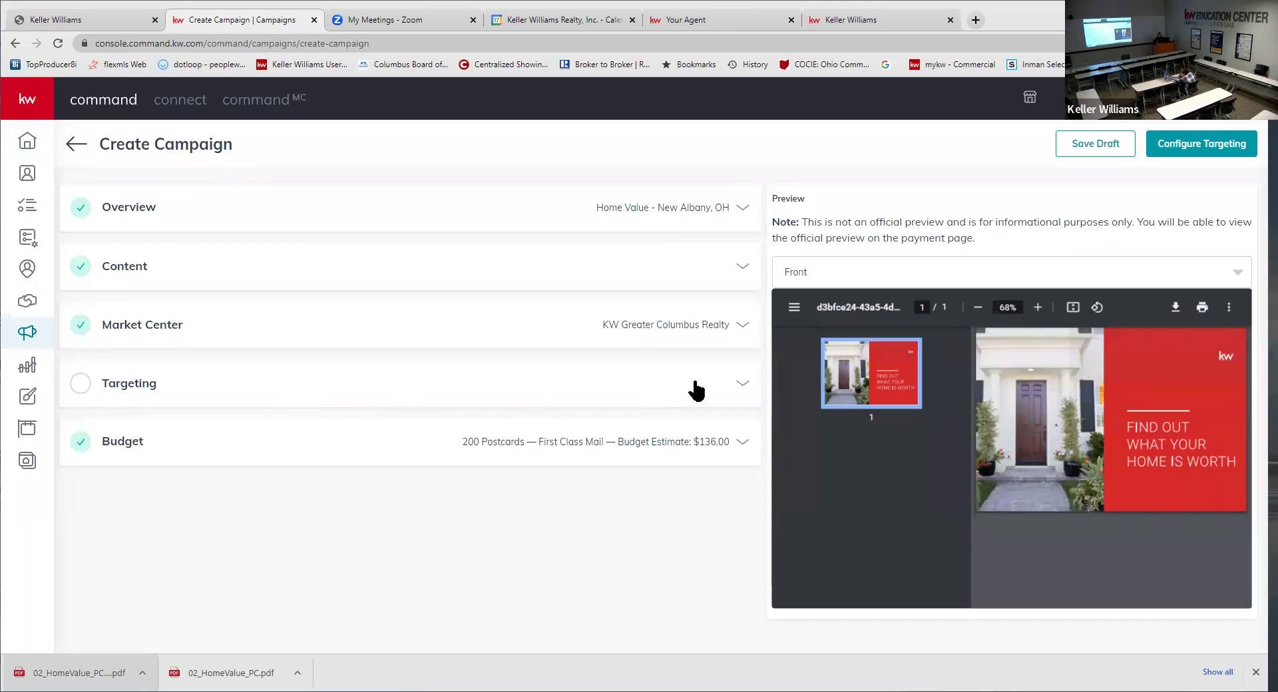
# - Reopen the Market Center details and save them
pyautogui.click(742, 392)
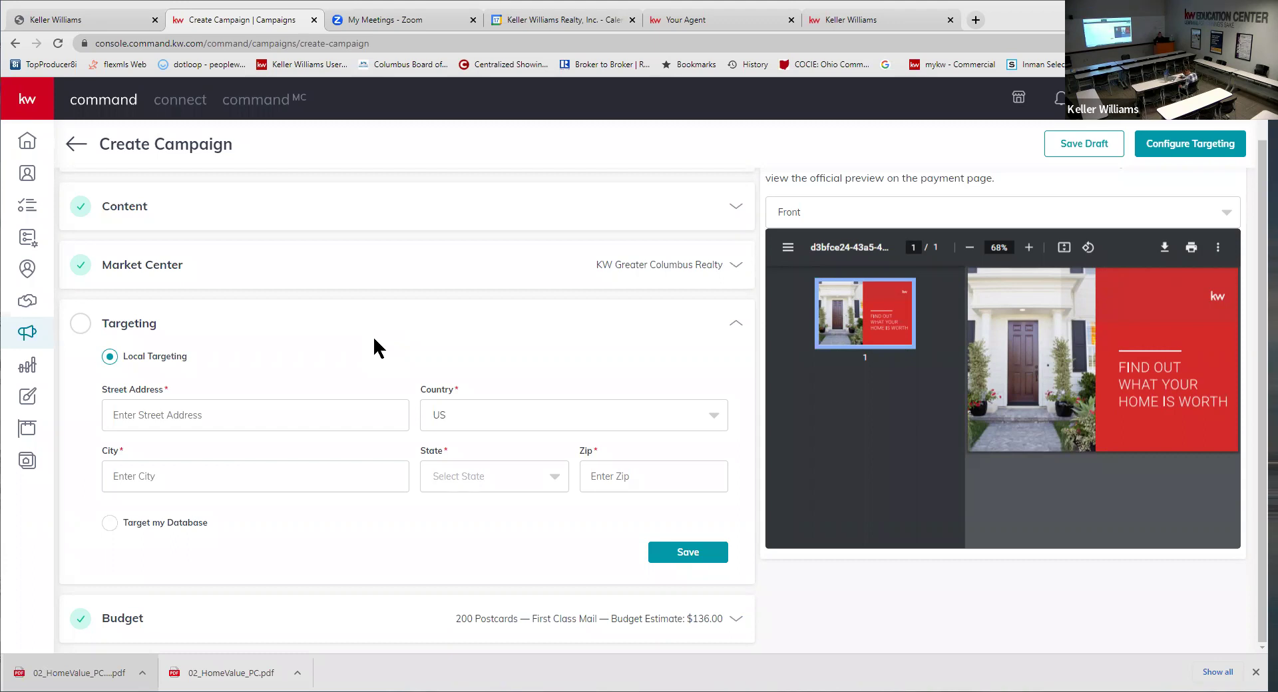
pyautogui.click(172, 273)
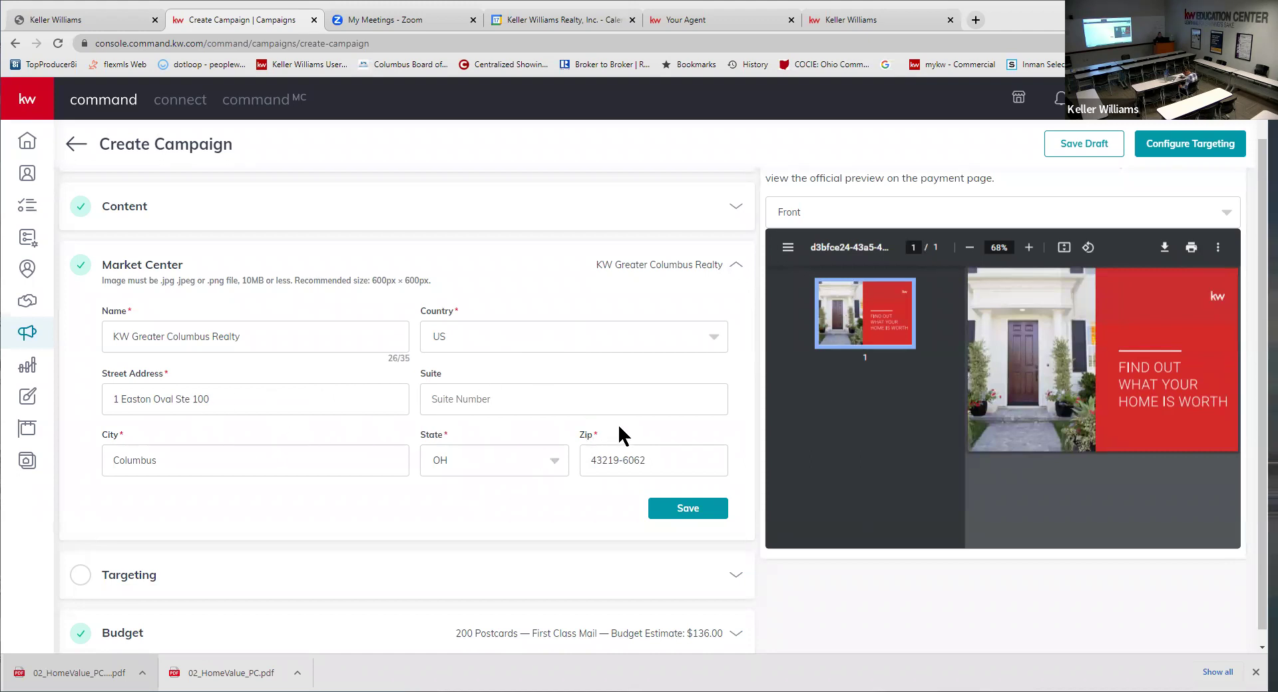
pyautogui.click(679, 509)
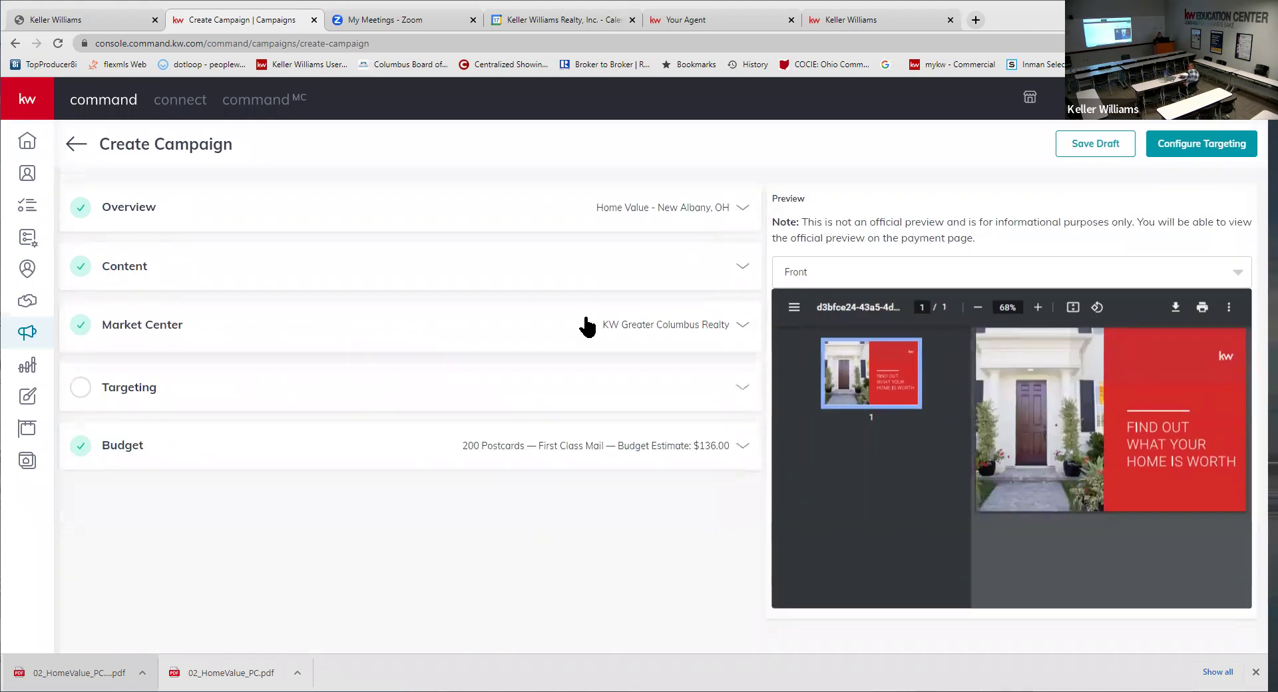
# - Expand Targeting and switch it to the agent's own database
pyautogui.click(739, 389)
pyautogui.scroll(-1, 649, 372)
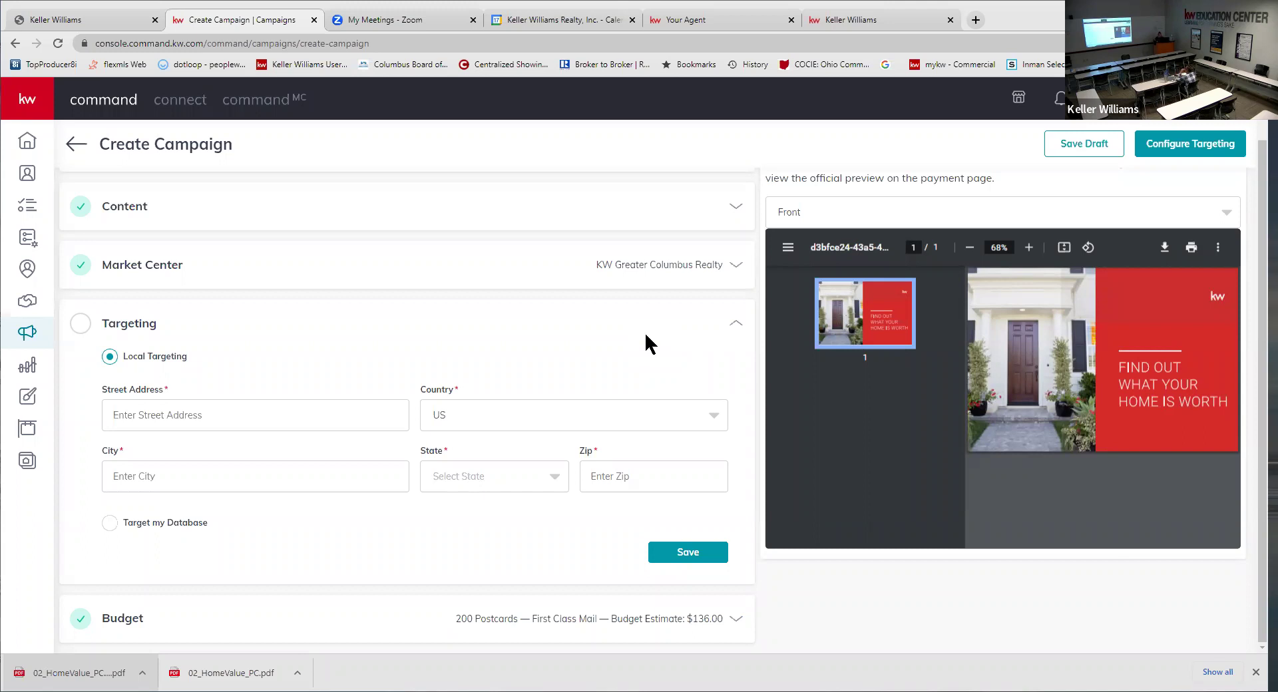
pyautogui.click(110, 523)
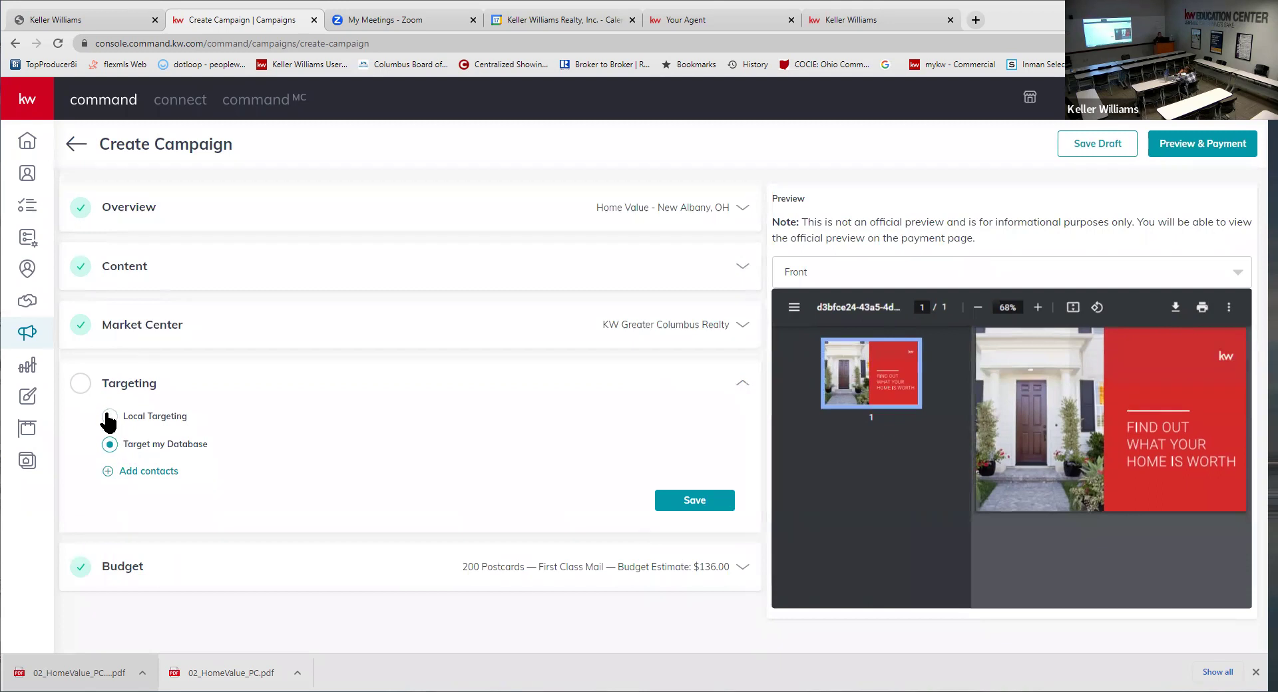
pyautogui.click(110, 417)
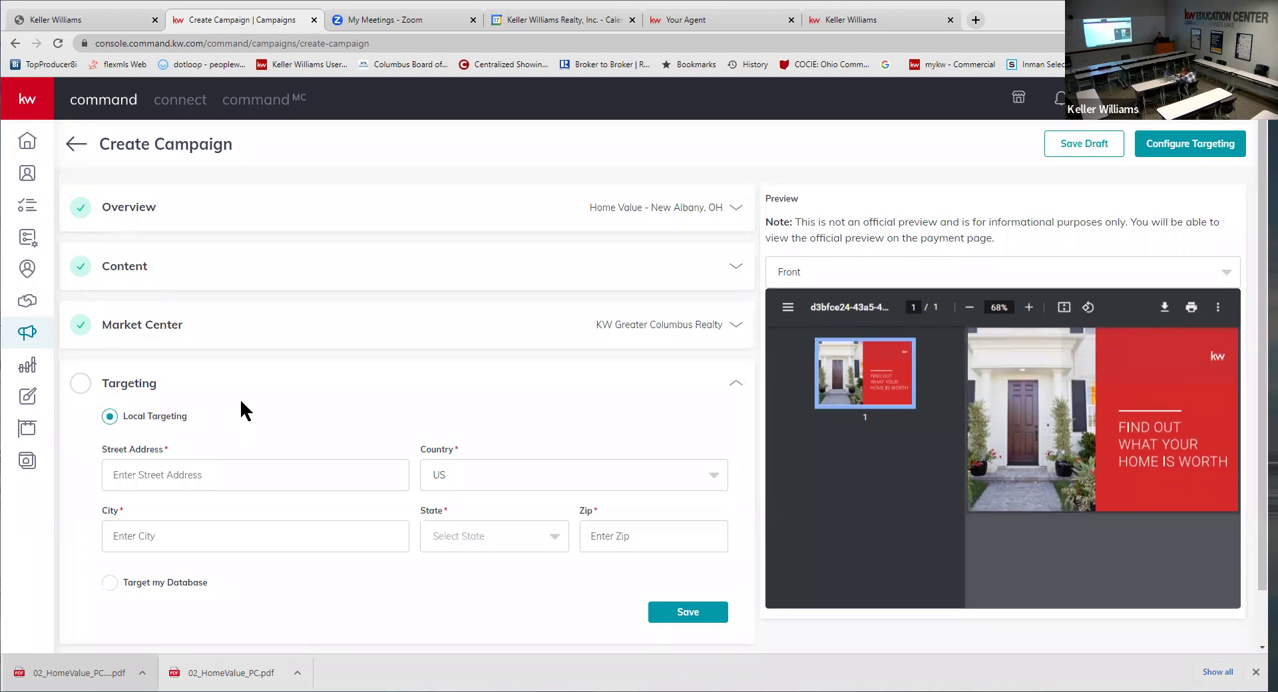
pyautogui.click(240, 469)
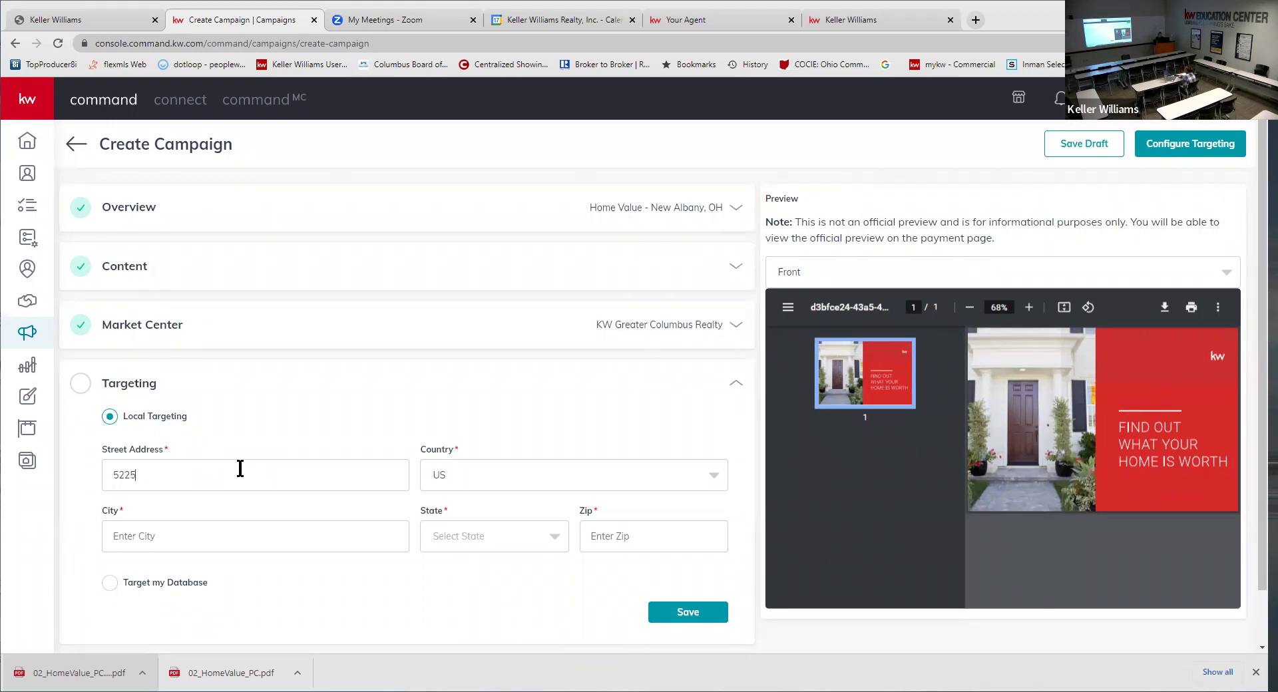
pyautogui.press('Tab')
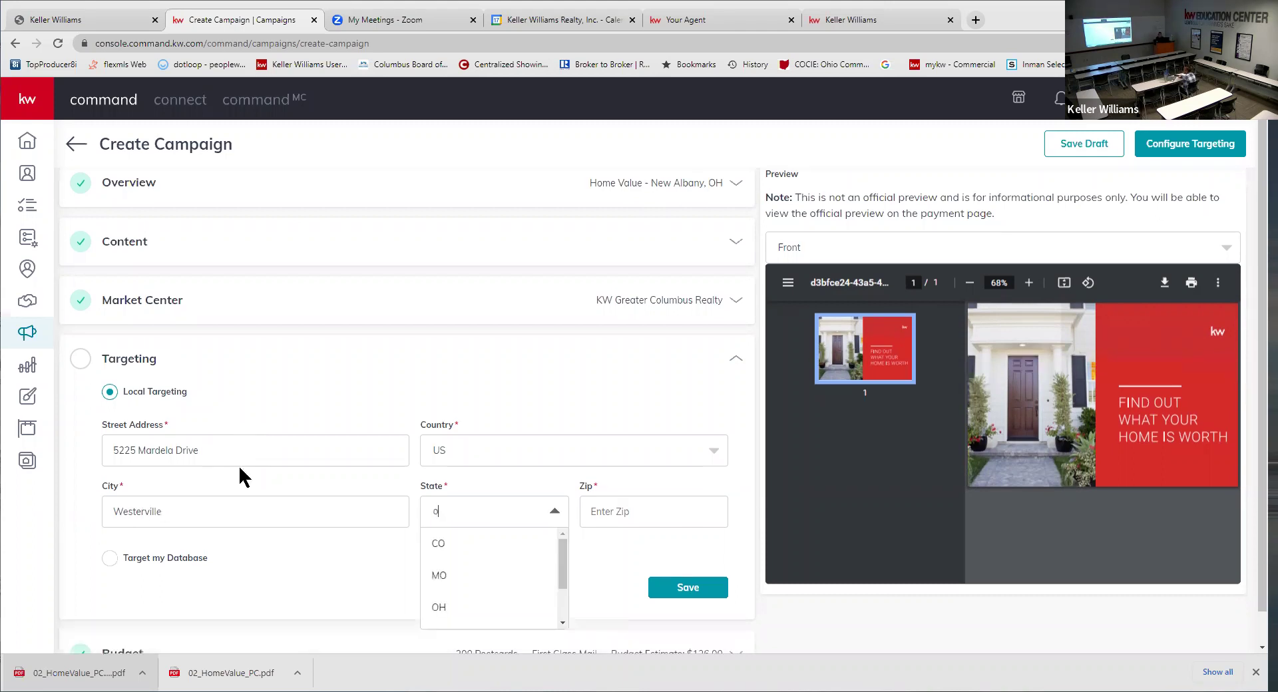
pyautogui.write('oh')
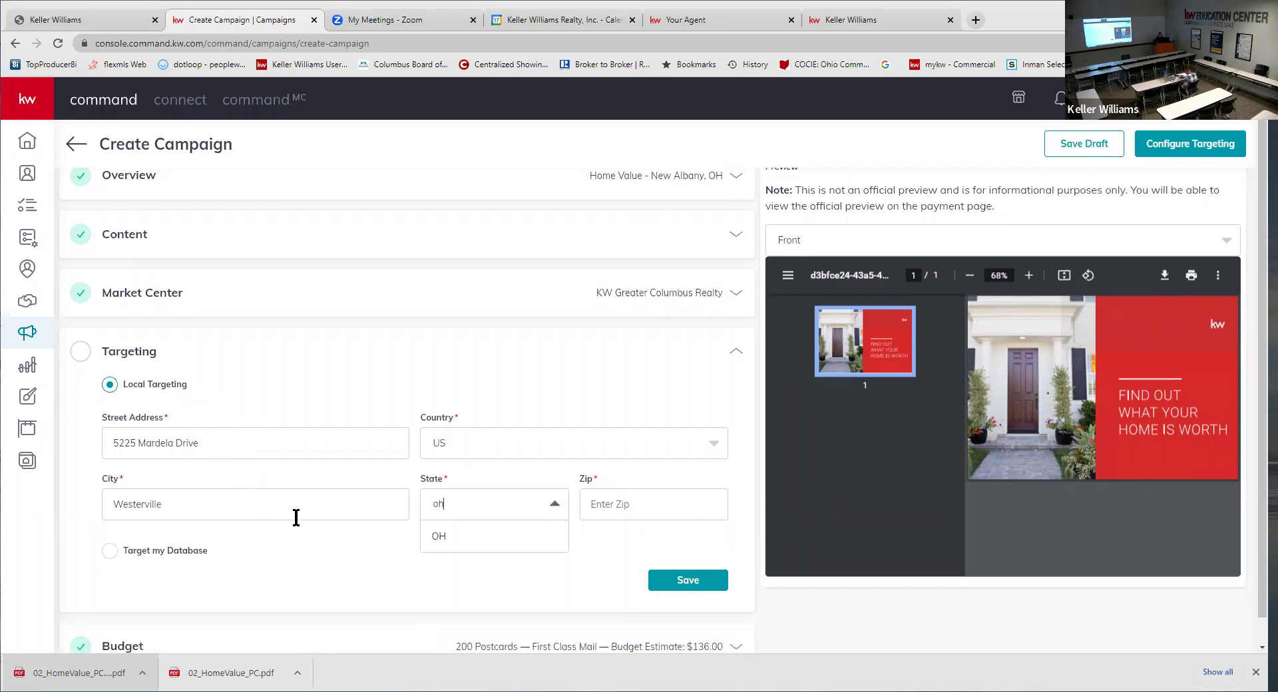
pyautogui.click(446, 538)
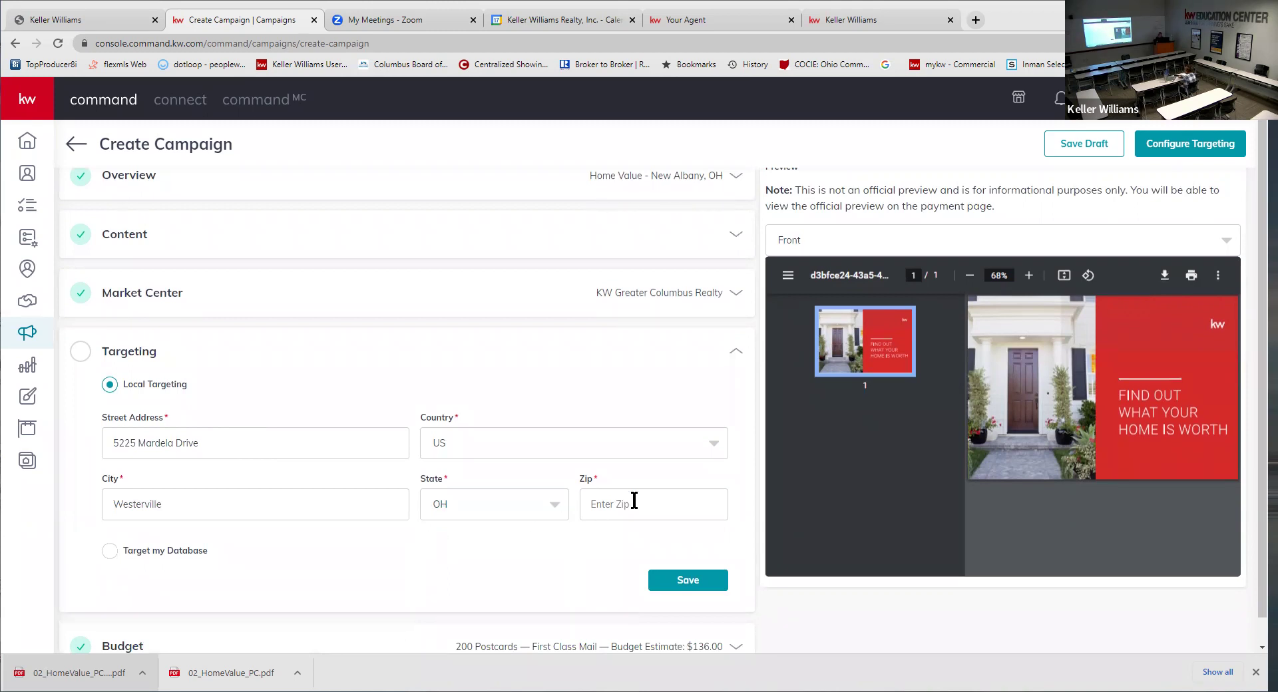
pyautogui.write('43081')
pyautogui.click(699, 583)
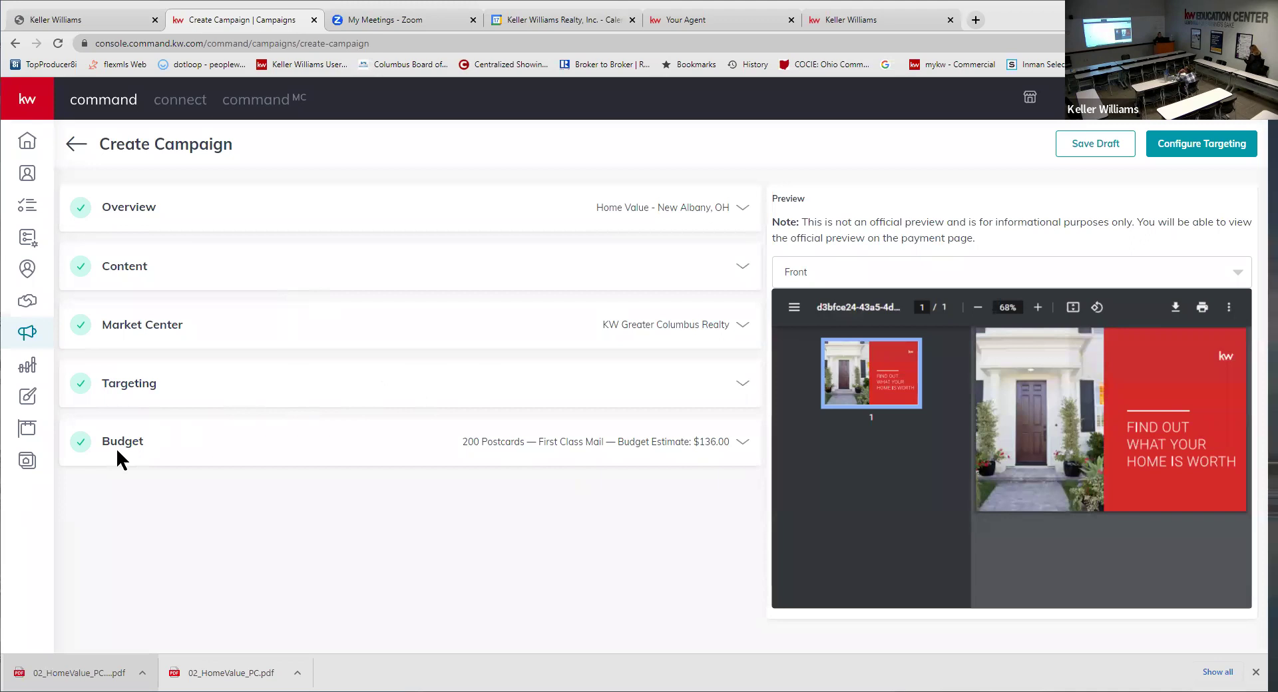
pyautogui.click(569, 446)
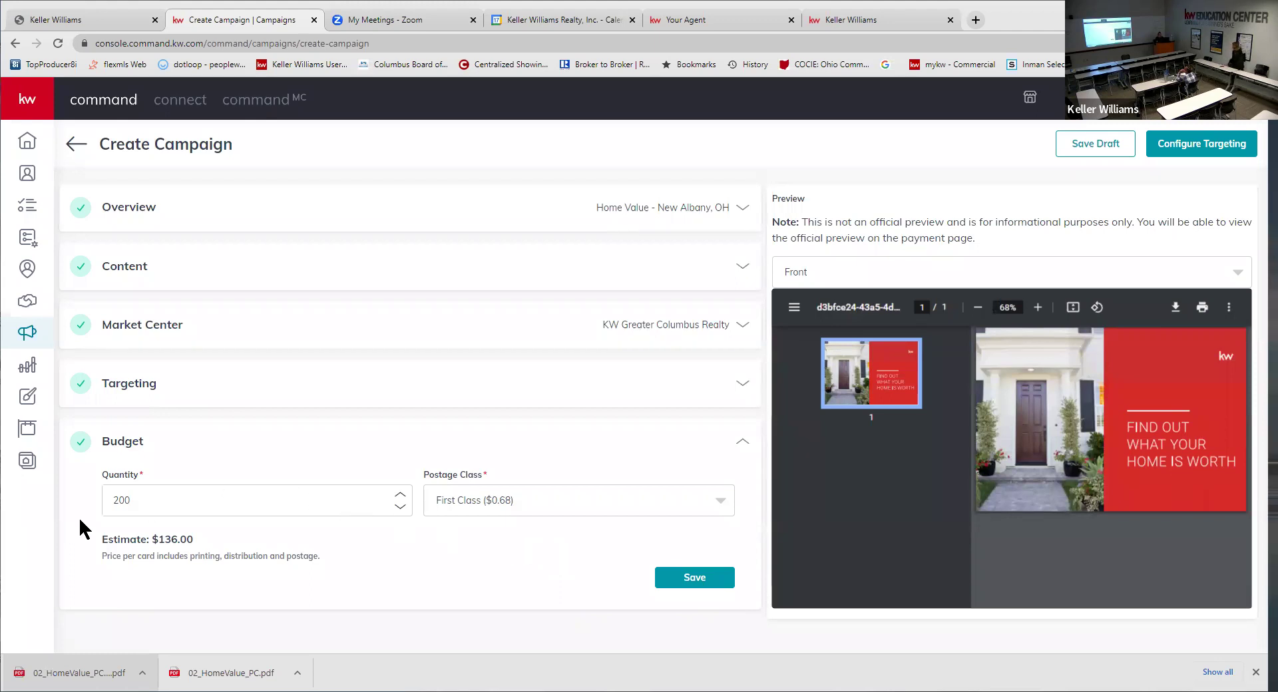
# - Save the 200-postcard First Class budget, re-save targeting, and proceed to campaign creation
pyautogui.click(688, 577)
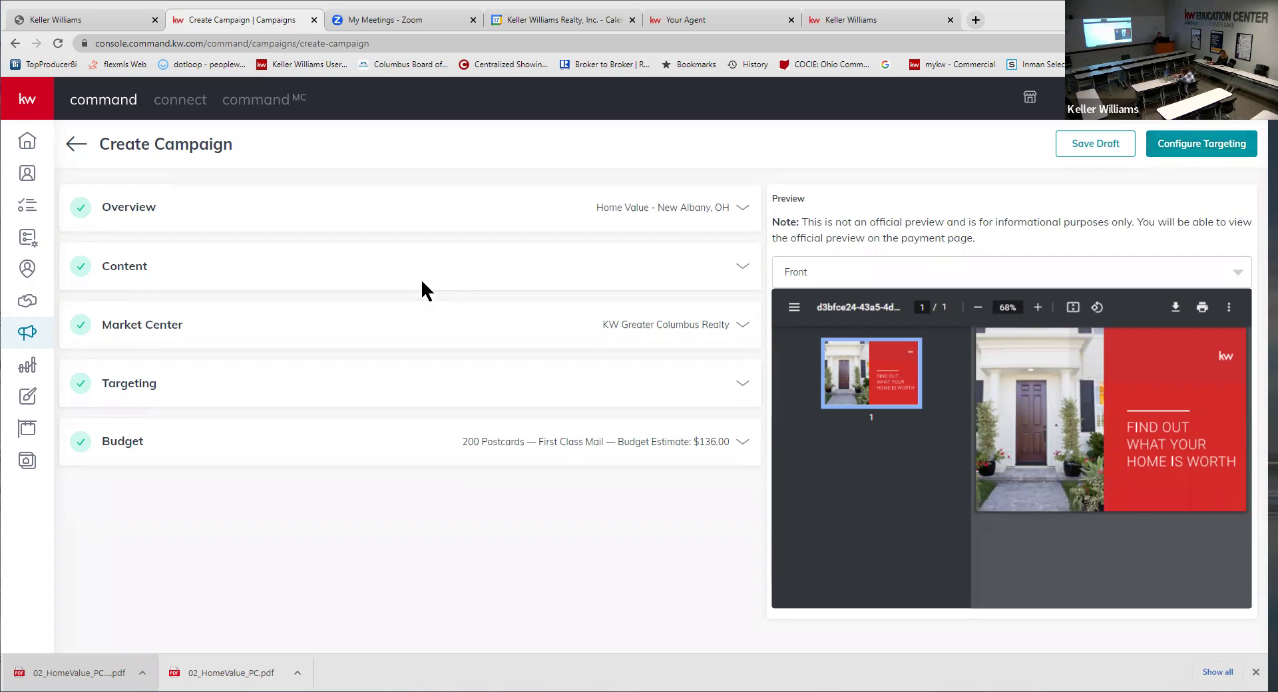
pyautogui.click(134, 393)
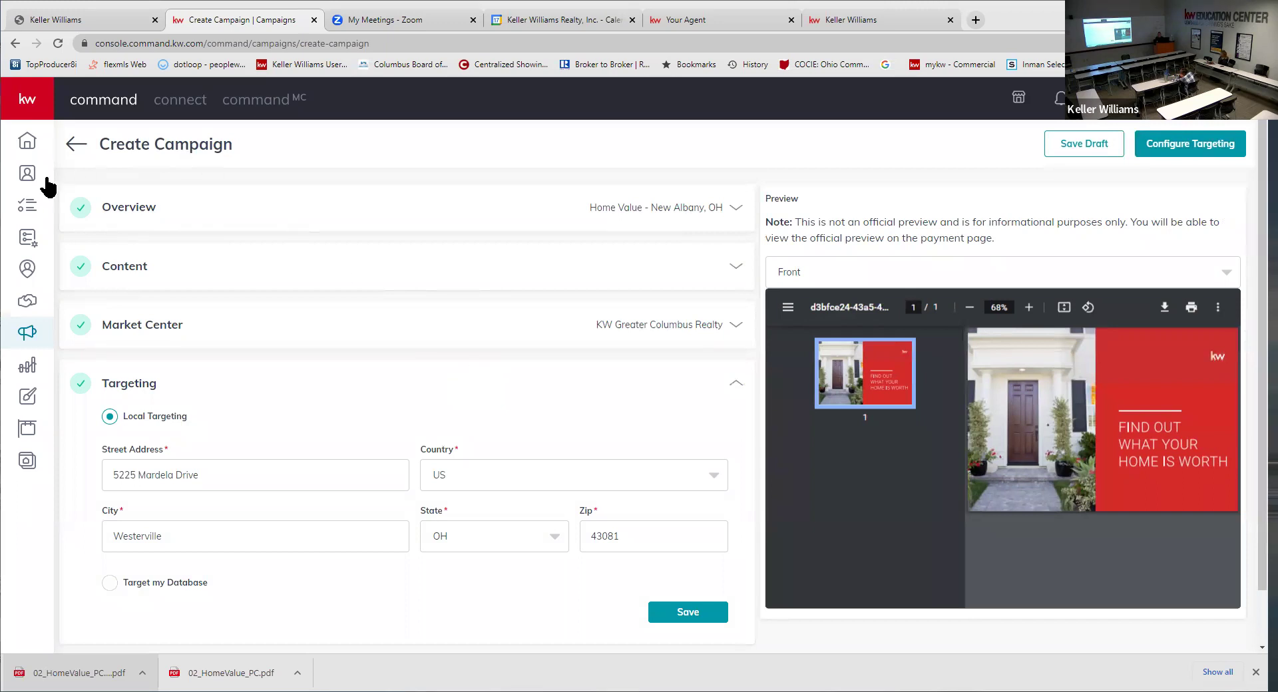
pyautogui.scroll(-1, 666, 373)
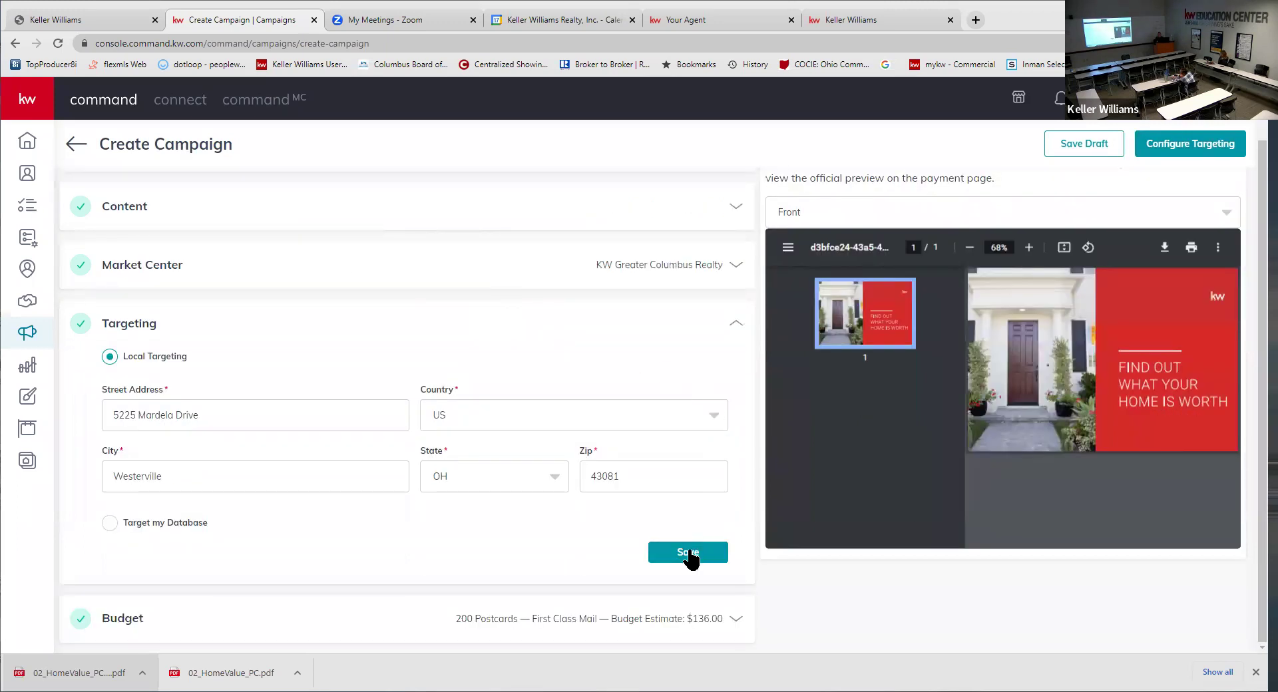
pyautogui.click(678, 546)
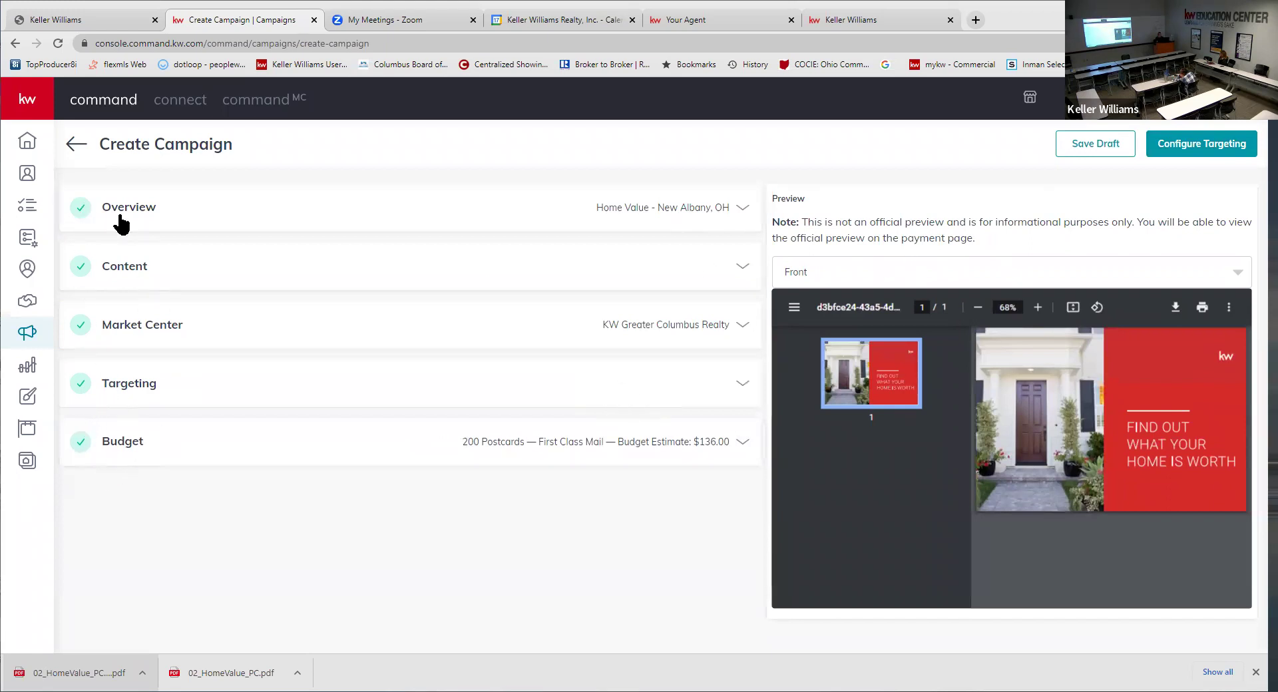
pyautogui.click(1219, 148)
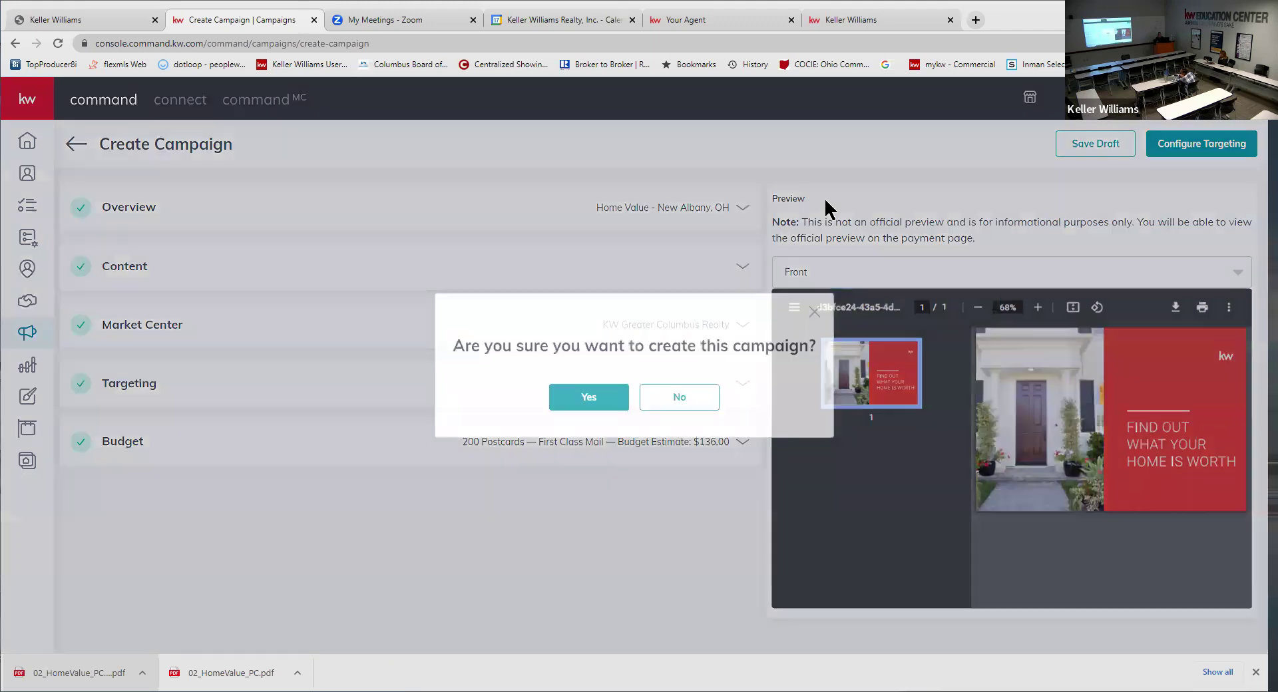
pyautogui.click(616, 398)
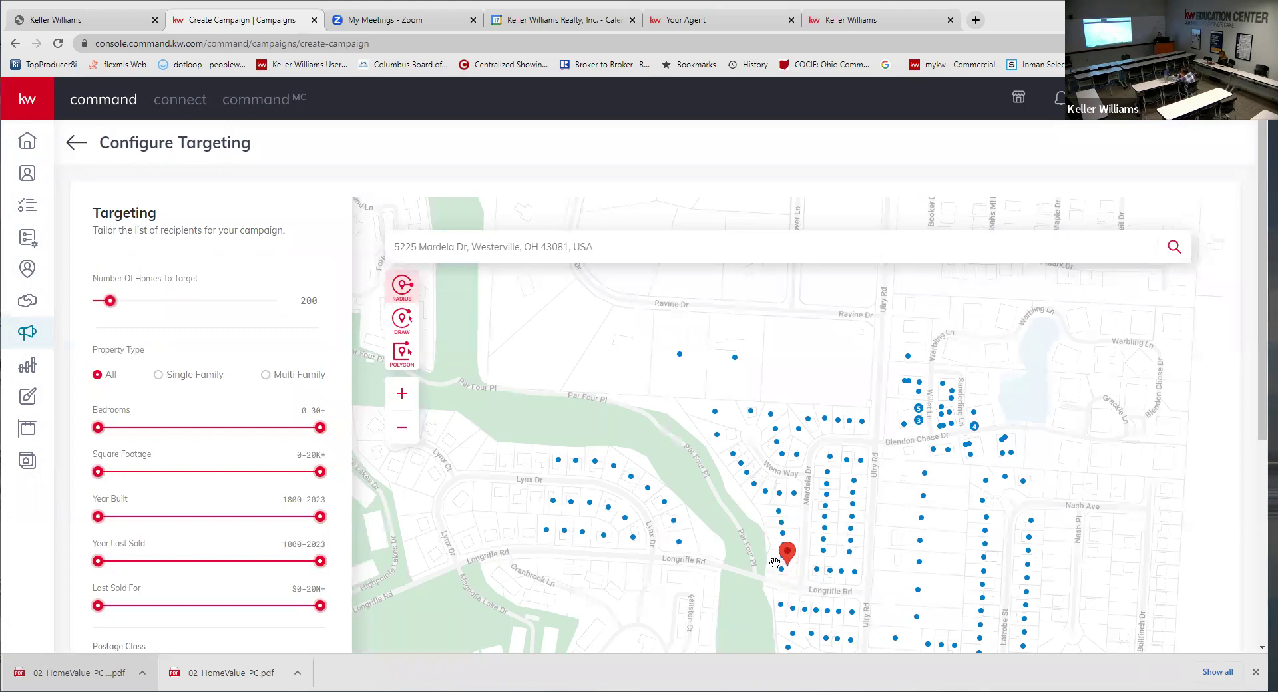
pyautogui.moveTo(788, 562); pyautogui.dragTo(796, 504)
# - Sketch a freehand target area around the Mardela Dr neighbourhood, narrowing it to 49 homes
pyautogui.moveTo(869, 438); pyautogui.dragTo(897, 408)
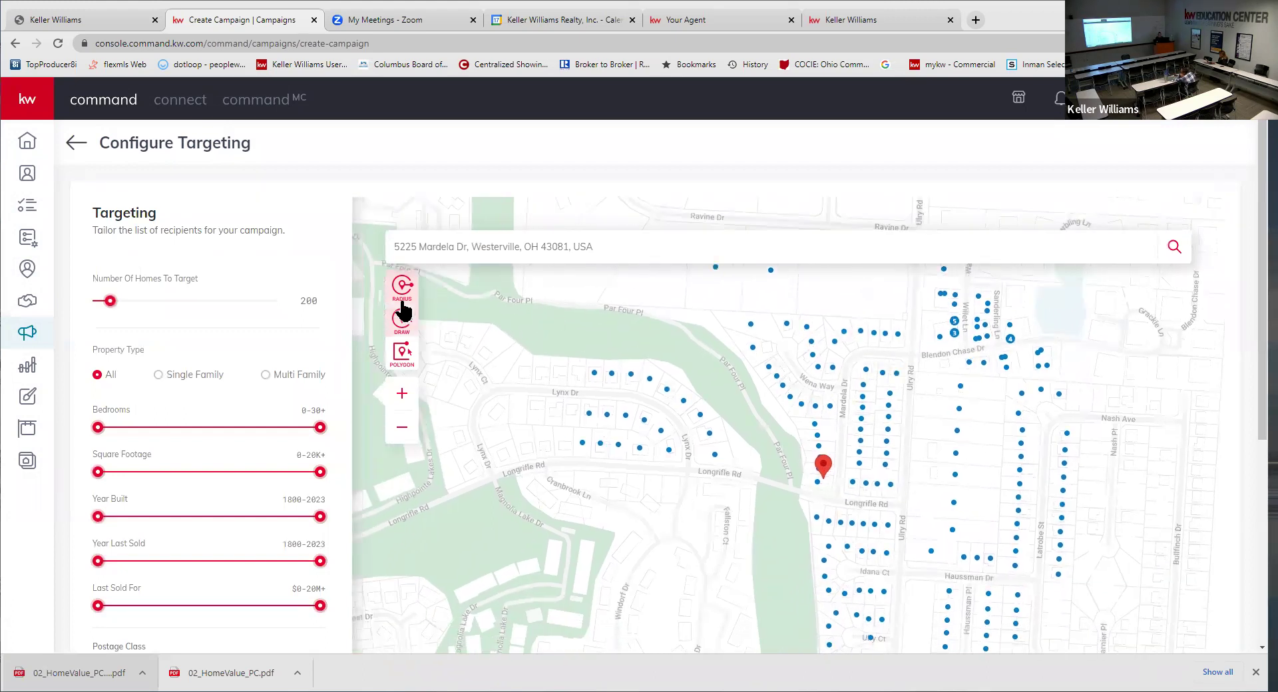
pyautogui.click(403, 318)
pyautogui.moveTo(796, 488)
pyautogui.mouseDown()
pyautogui.moveTo(784, 439)
pyautogui.moveTo(712, 336)
pyautogui.moveTo(727, 306)
pyautogui.moveTo(889, 314)
pyautogui.moveTo(921, 334)
pyautogui.moveTo(899, 504)
pyautogui.moveTo(798, 488)
pyautogui.moveTo(787, 445)
pyautogui.mouseUp()
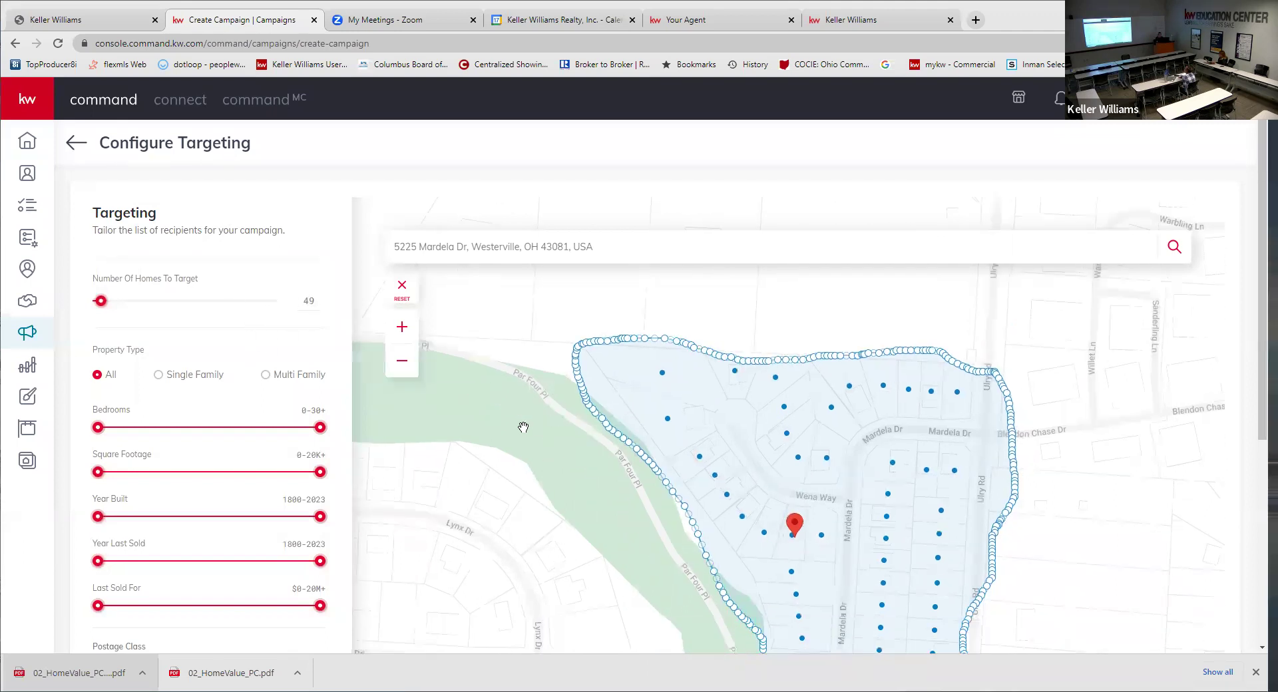
# - Enable Send Copy to Company Address and check the total reads $34.00
pyautogui.scroll(-3, 197, 359)
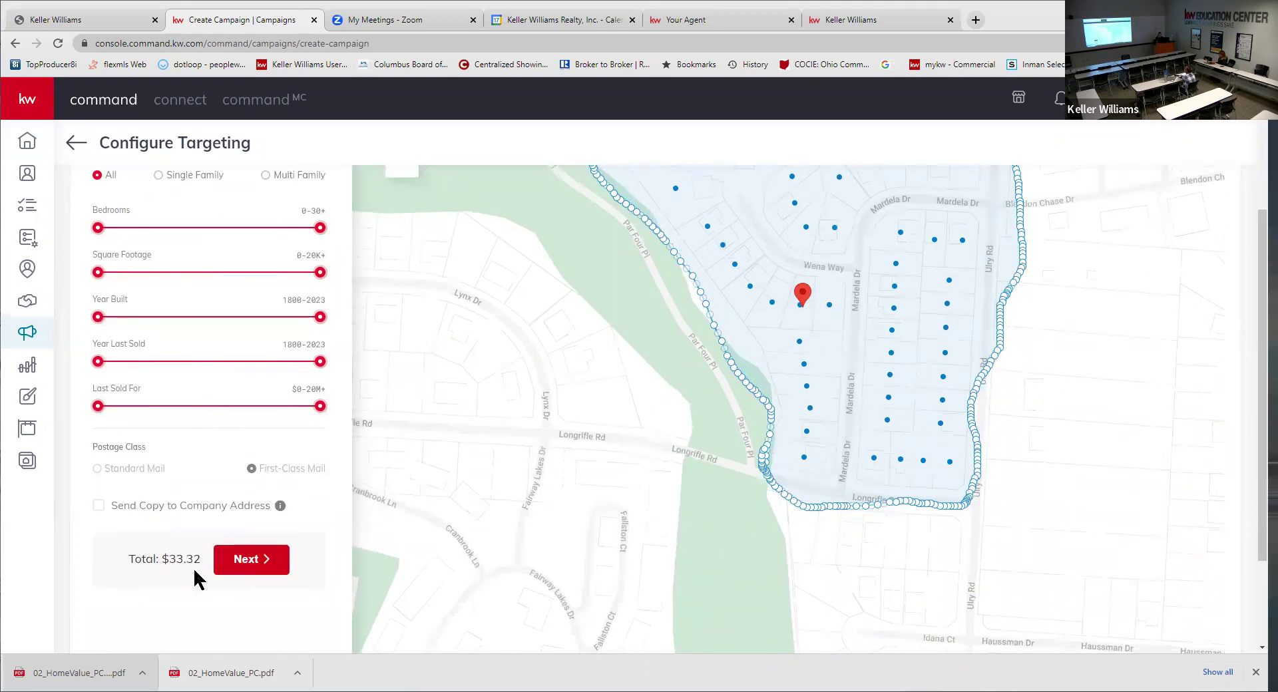
pyautogui.click(99, 507)
pyautogui.scroll(-2, 616, 439)
pyautogui.moveTo(665, 313); pyautogui.dragTo(764, 353)
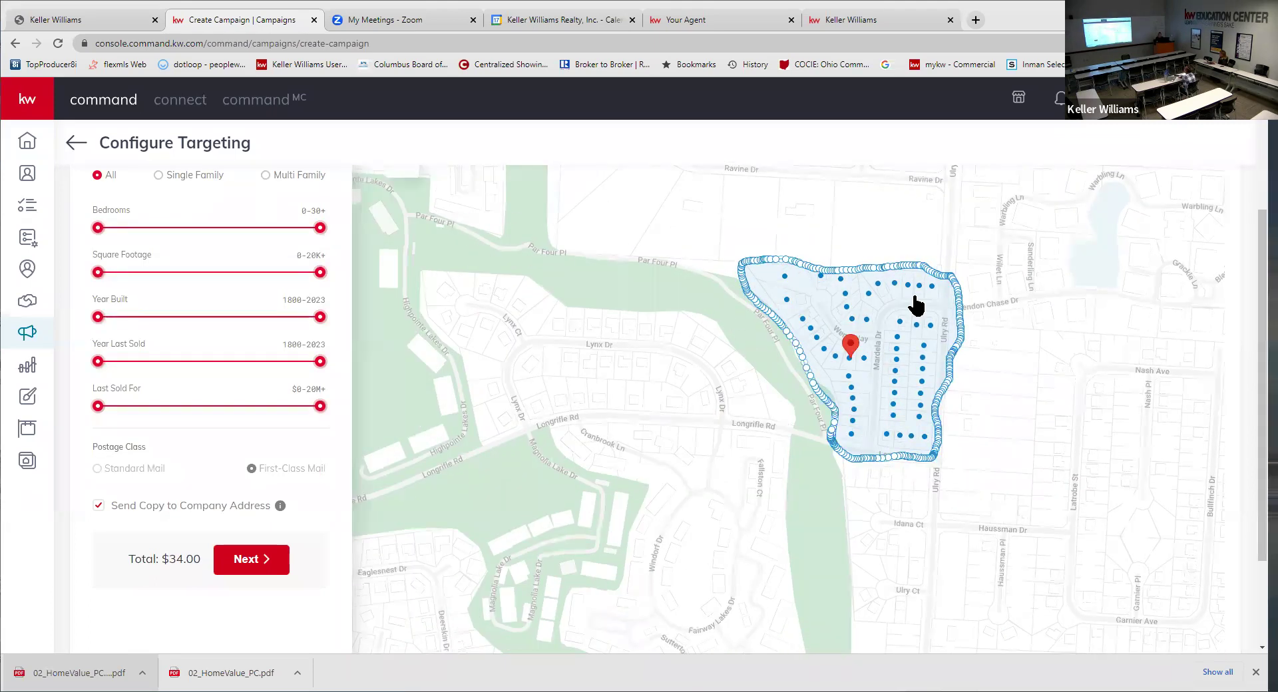
pyautogui.moveTo(496, 336); pyautogui.dragTo(514, 410)
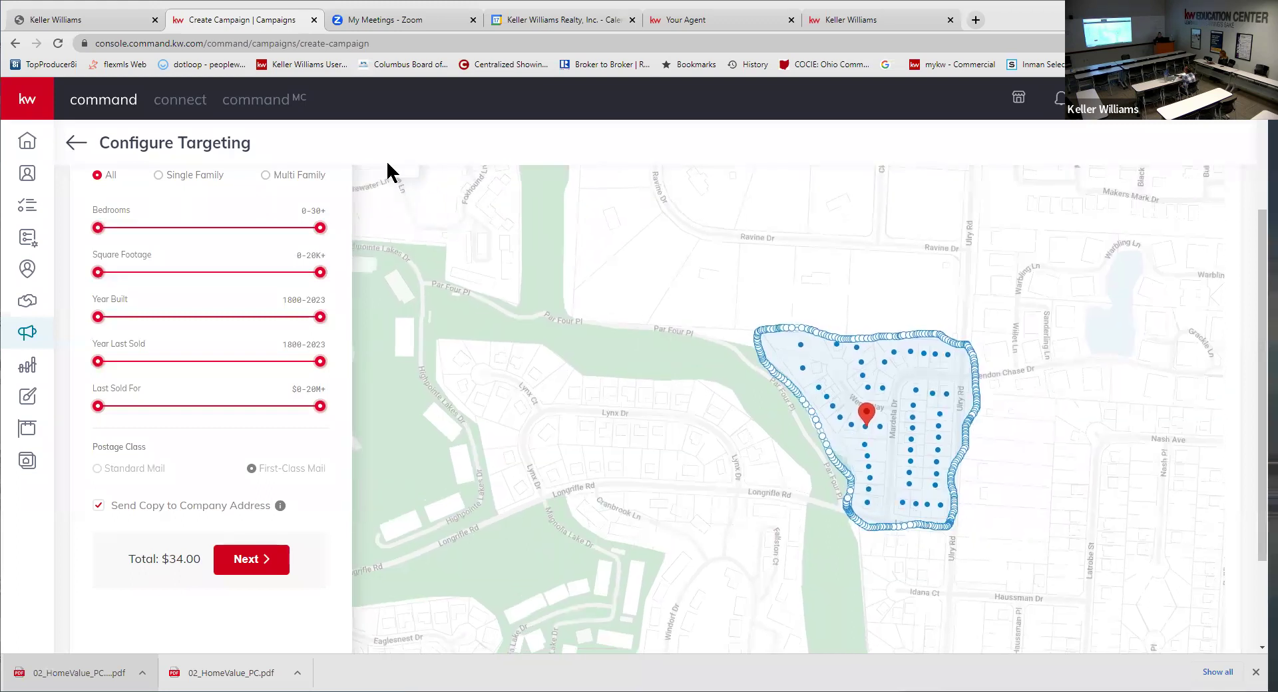
pyautogui.scroll(-1, 455, 226)
pyautogui.scroll(1, 443, 213)
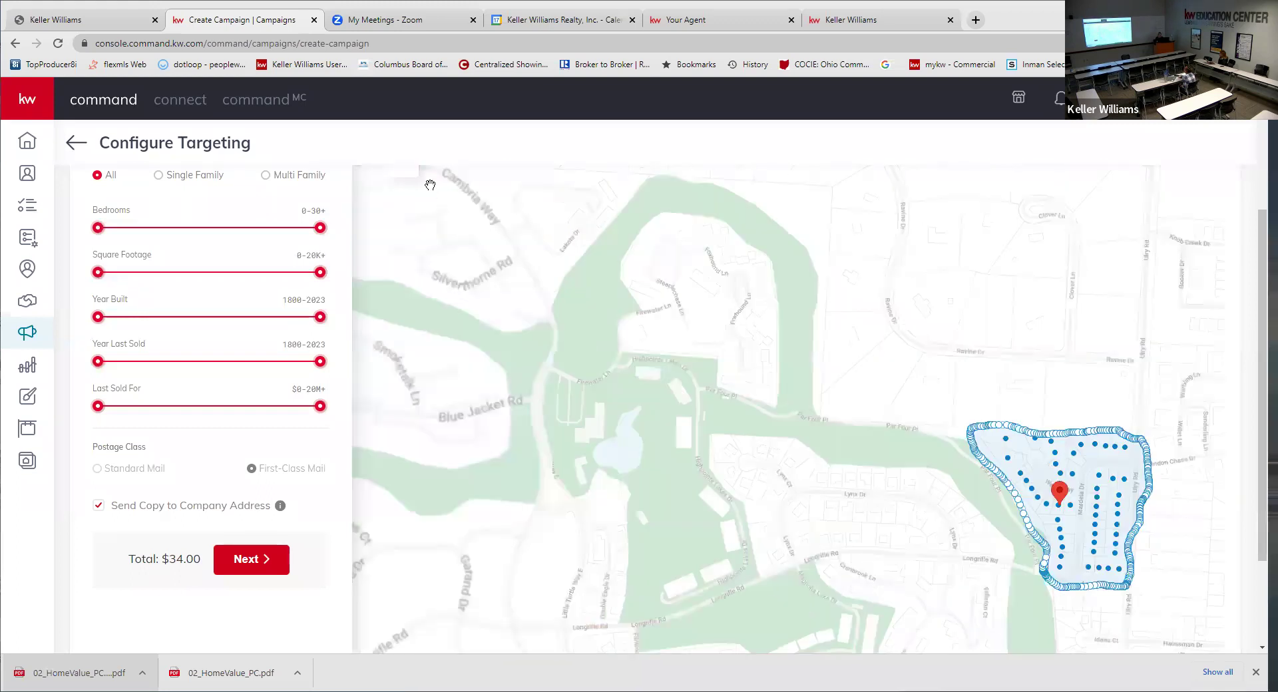
pyautogui.scroll(3, 997, 186)
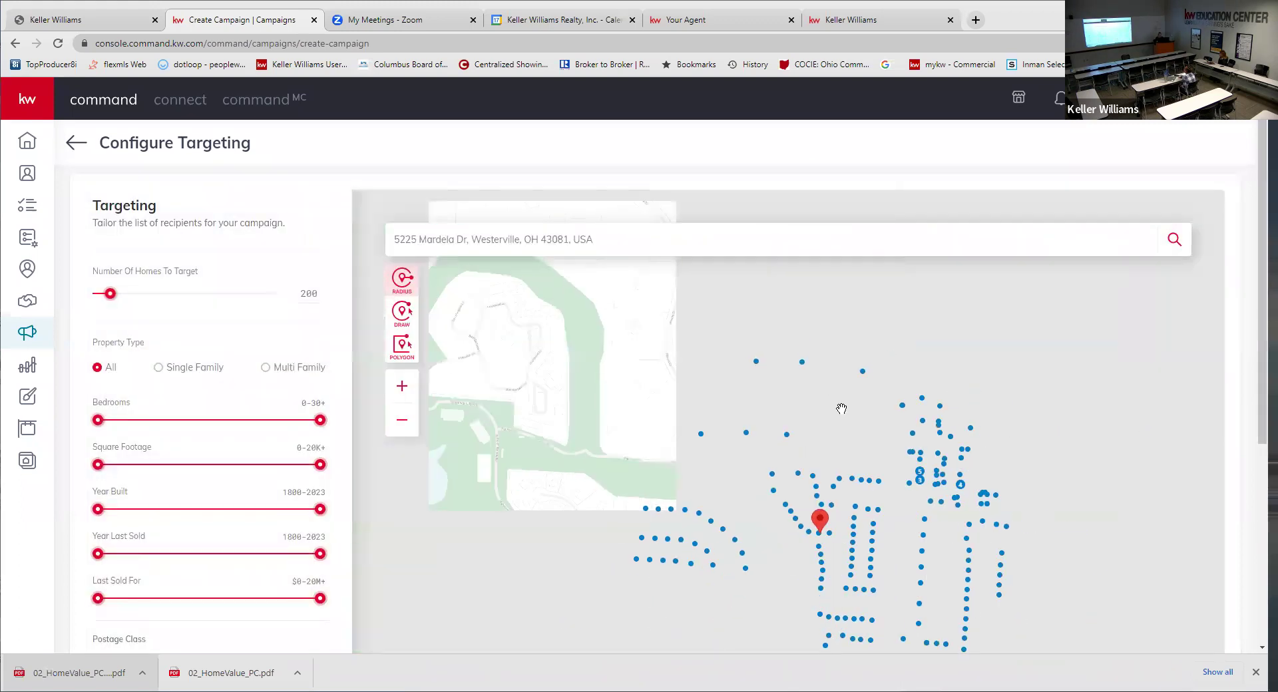
# - Reset the target area, then sketch a freehand boundary toward Longrifle Rd and discard it
pyautogui.click(807, 493)
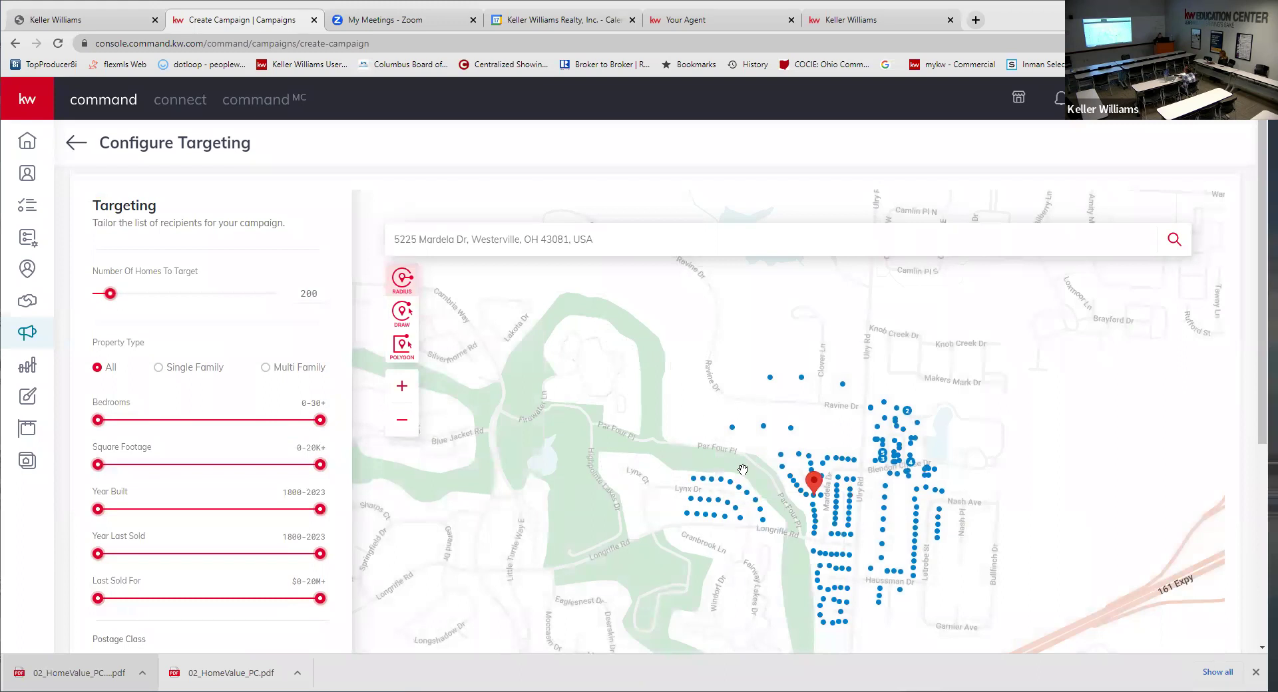
pyautogui.scroll(2, 743, 470)
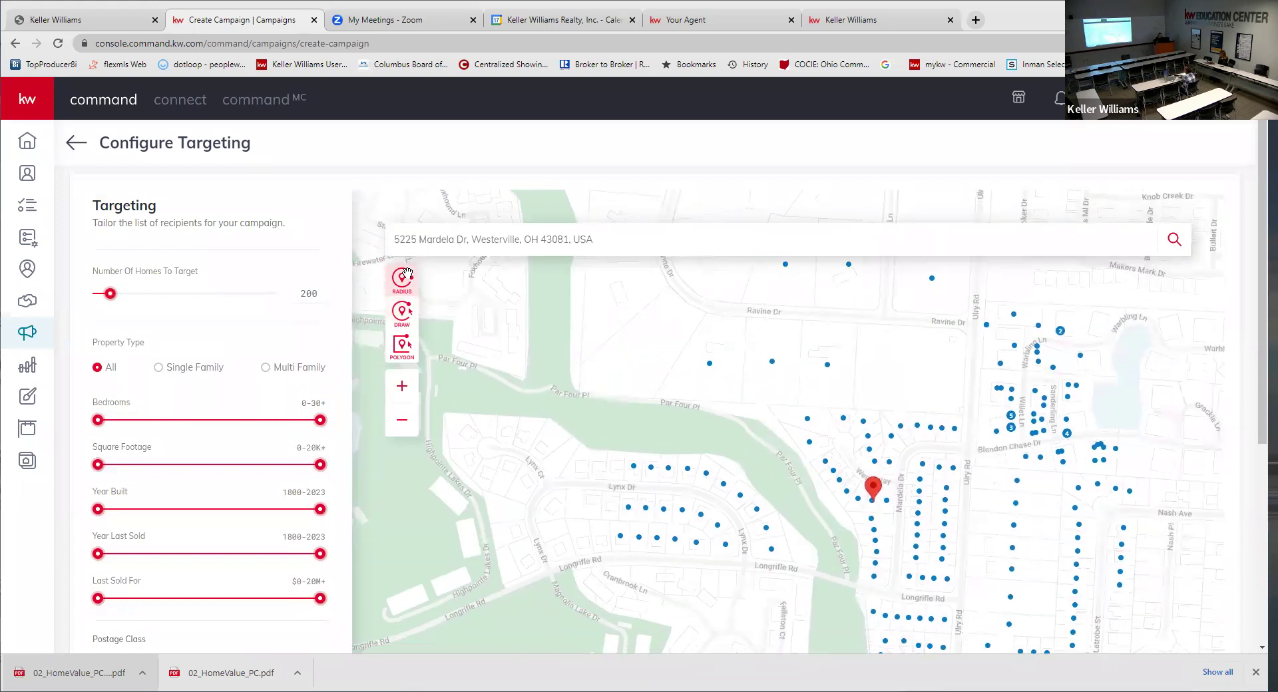
pyautogui.click(403, 343)
pyautogui.moveTo(965, 415)
pyautogui.mouseDown()
pyautogui.moveTo(813, 414)
pyautogui.moveTo(685, 442)
pyautogui.moveTo(522, 410)
pyautogui.mouseUp()
pyautogui.moveTo(465, 410)
pyautogui.mouseDown()
pyautogui.moveTo(442, 439)
pyautogui.moveTo(501, 590)
pyautogui.moveTo(753, 552)
pyautogui.moveTo(852, 589)
pyautogui.moveTo(934, 596)
pyautogui.moveTo(965, 580)
pyautogui.moveTo(956, 374)
pyautogui.mouseUp()
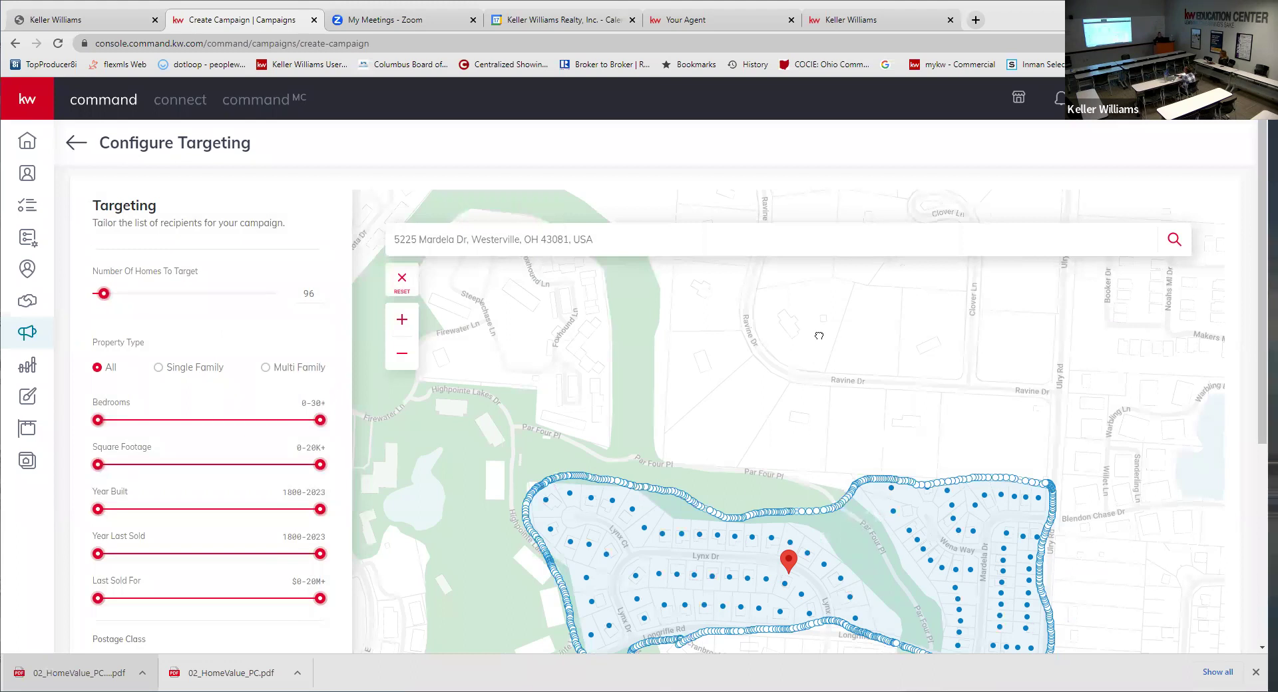
pyautogui.moveTo(820, 336); pyautogui.dragTo(836, 227)
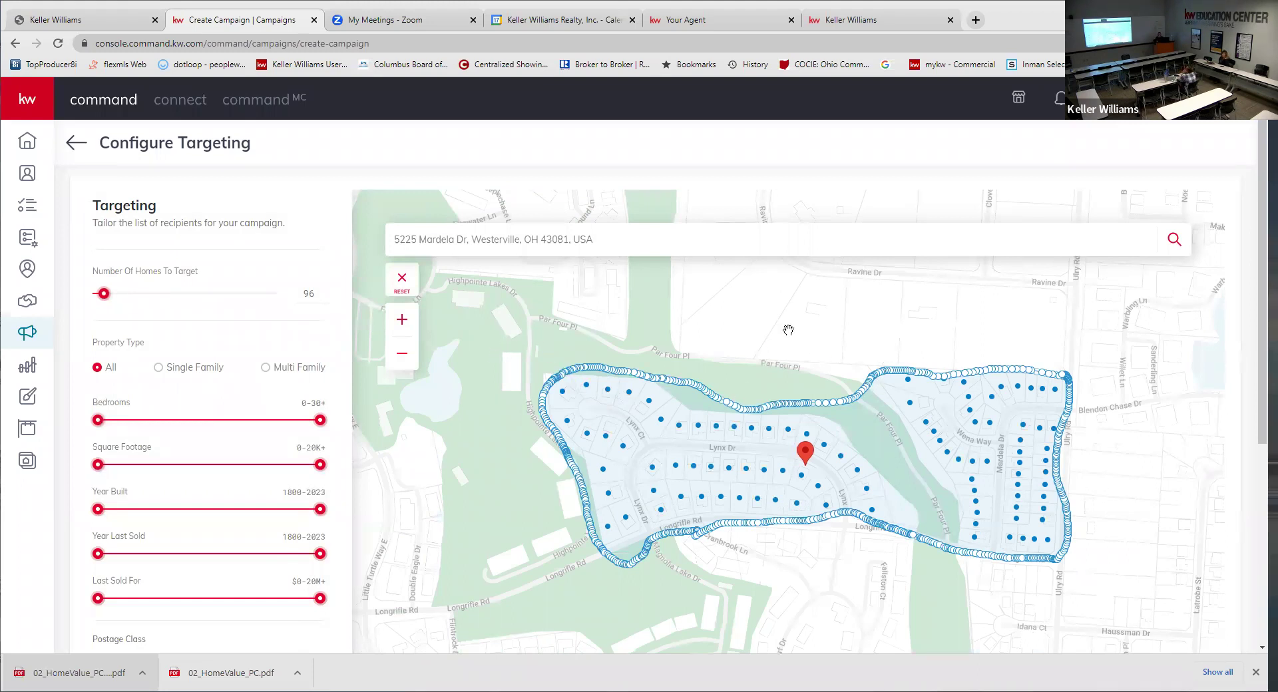
pyautogui.click(399, 283)
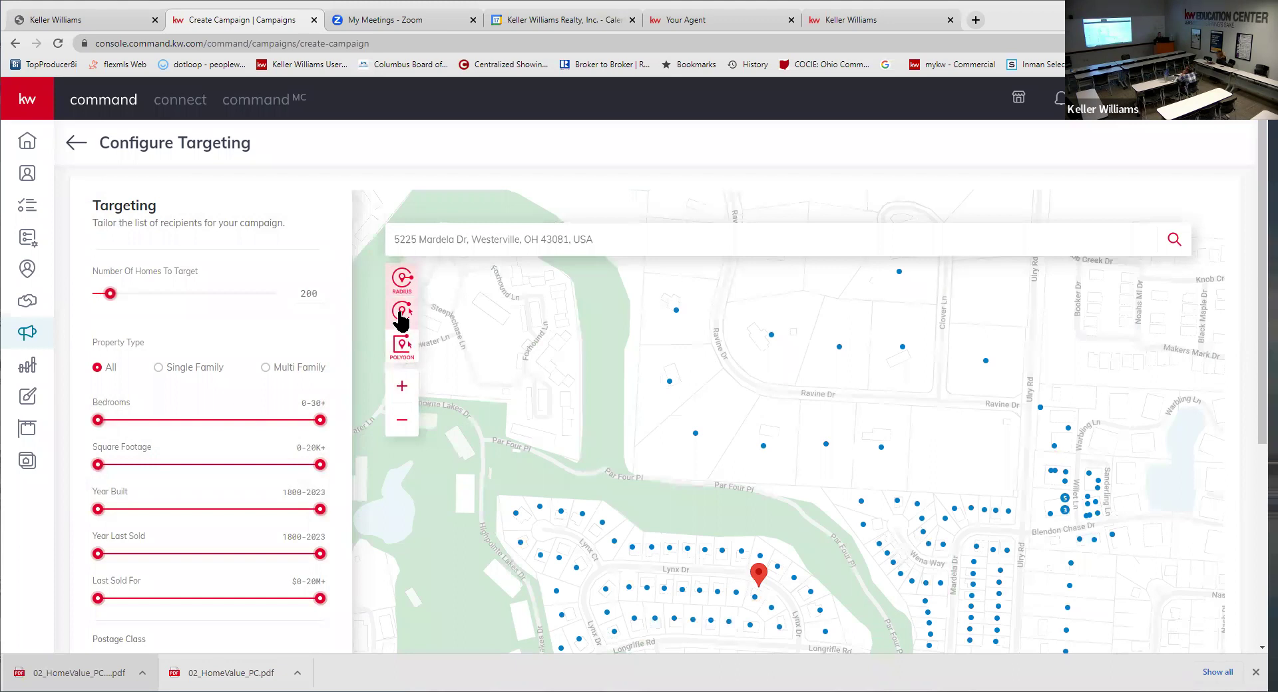
# - Sketch another freehand boundary around the neighbourhood and discard it as well
pyautogui.click(402, 311)
pyautogui.moveTo(852, 436)
pyautogui.mouseDown()
pyautogui.moveTo(613, 420)
pyautogui.moveTo(1179, 575)
pyautogui.mouseUp()
pyautogui.moveTo(1246, 492); pyautogui.dragTo(786, 408)
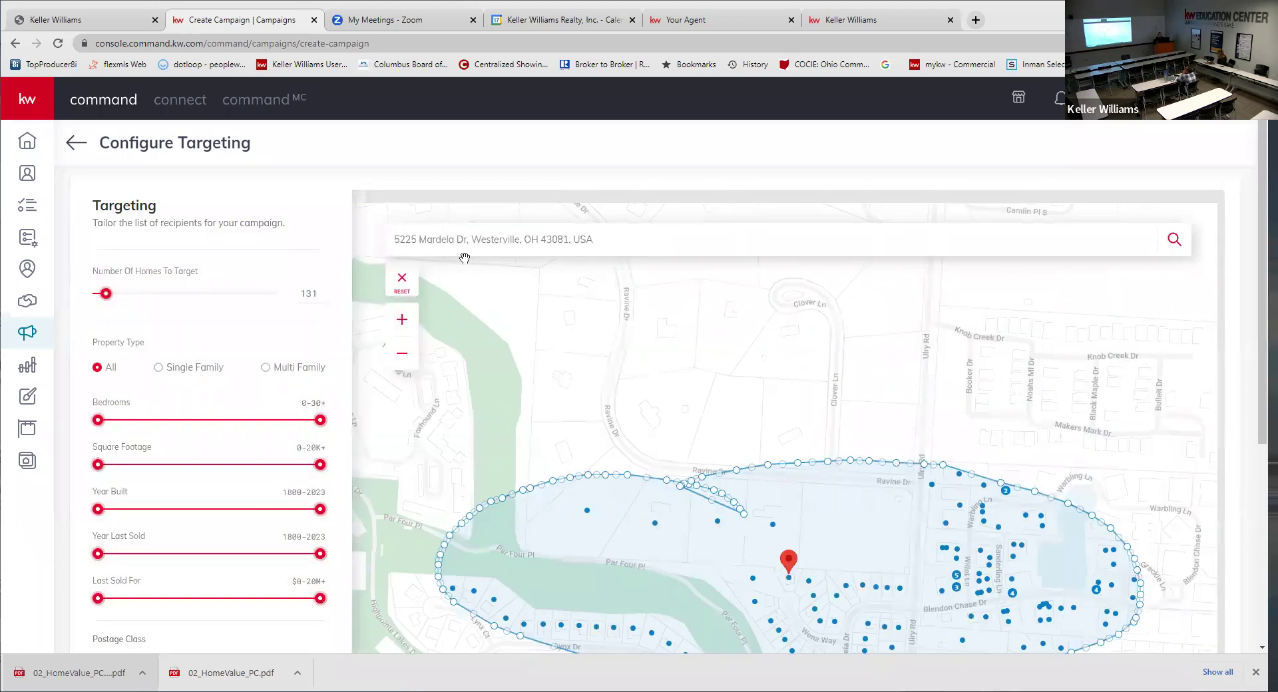
pyautogui.click(402, 282)
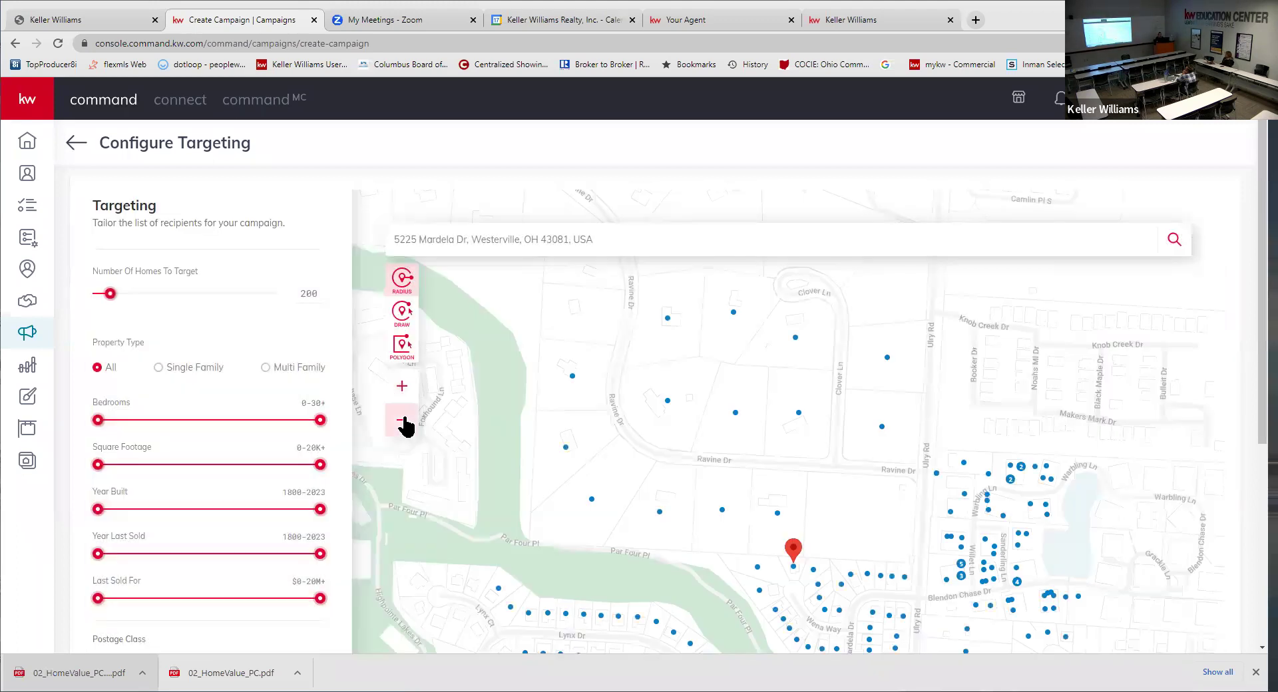
# - Zoom to street level, try a boundary along Par Four Pl, discard it, and select POLYGON
pyautogui.click(402, 421)
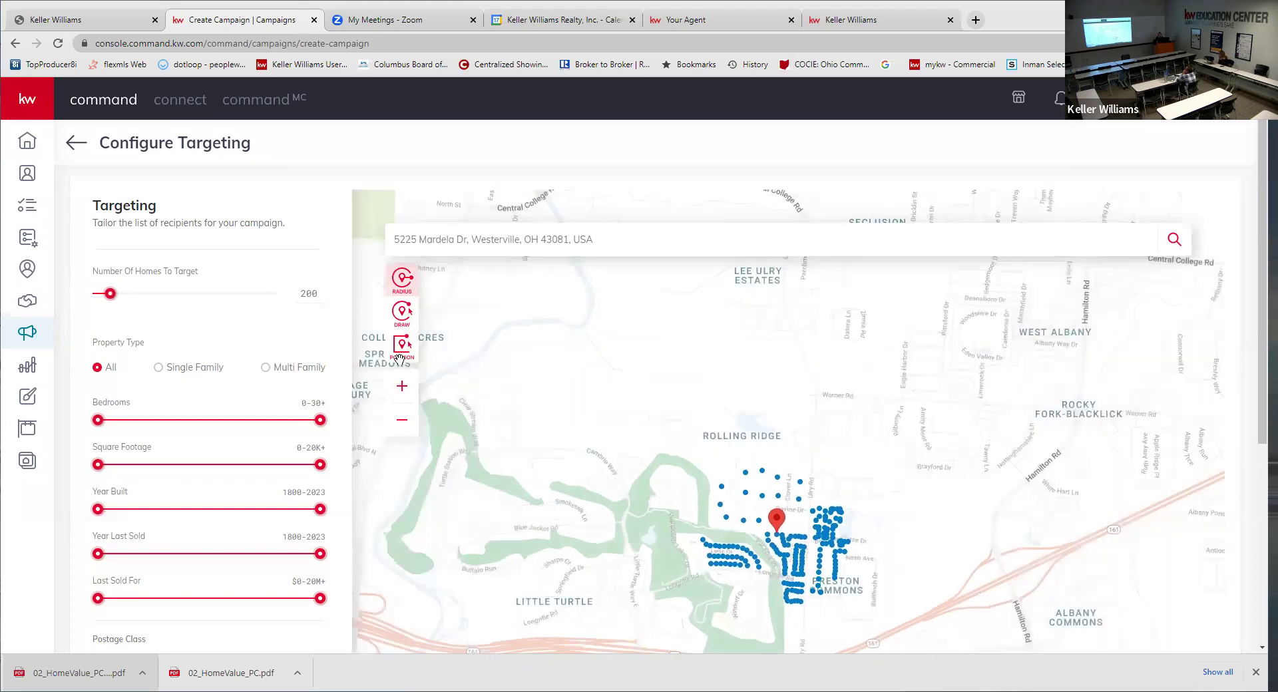
pyautogui.click(406, 387)
pyautogui.click(407, 389)
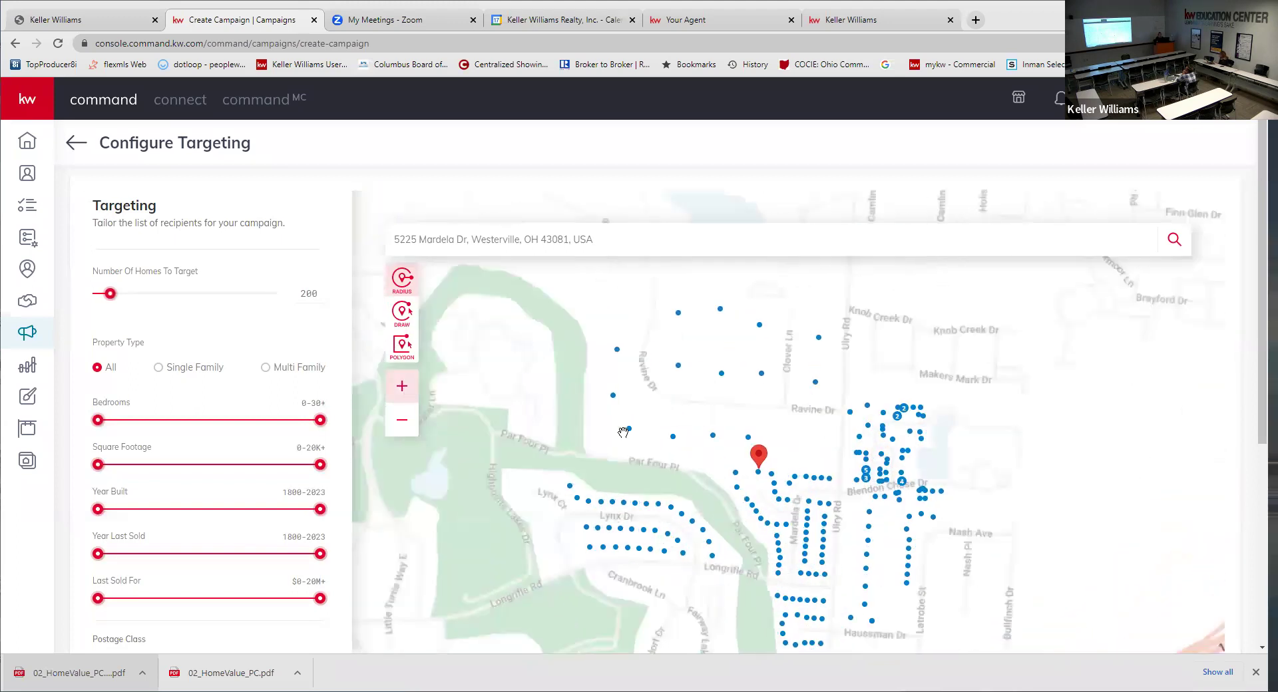
pyautogui.moveTo(831, 345); pyautogui.dragTo(976, 255)
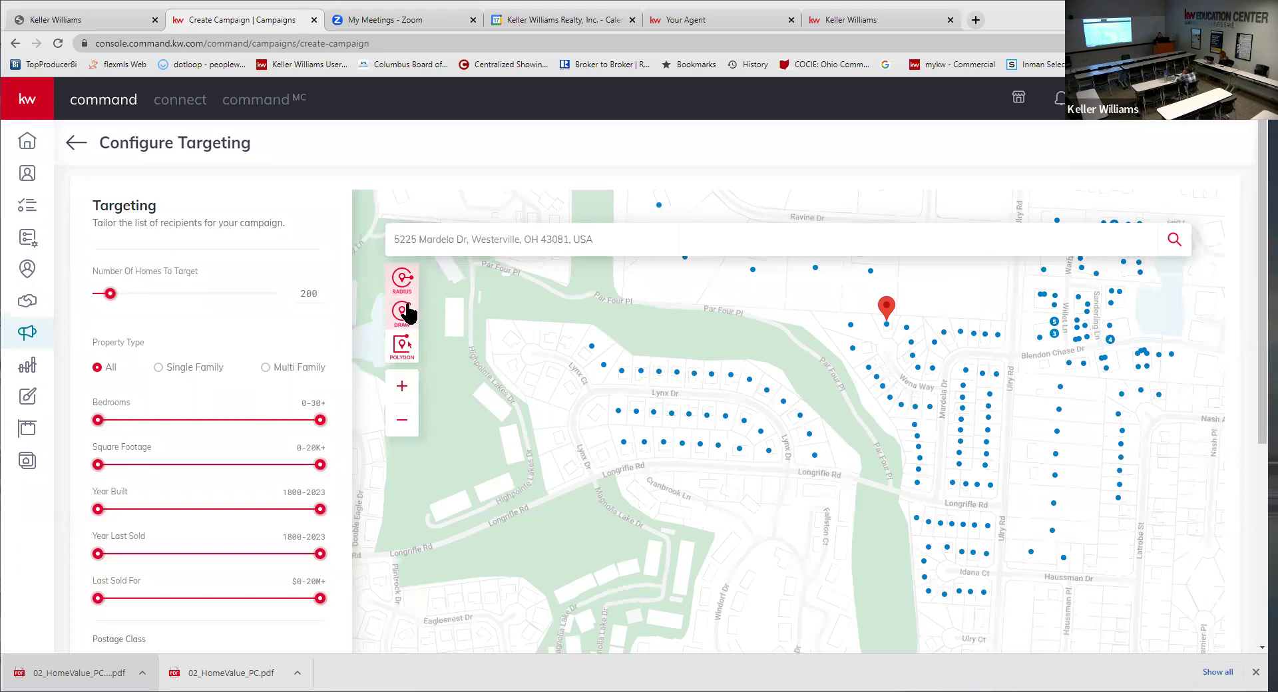
pyautogui.click(403, 311)
pyautogui.moveTo(1005, 321)
pyautogui.mouseDown()
pyautogui.moveTo(836, 322)
pyautogui.moveTo(835, 361)
pyautogui.moveTo(622, 331)
pyautogui.moveTo(487, 336)
pyautogui.moveTo(534, 458)
pyautogui.moveTo(607, 474)
pyautogui.moveTo(810, 468)
pyautogui.moveTo(992, 507)
pyautogui.moveTo(1012, 473)
pyautogui.moveTo(1018, 348)
pyautogui.moveTo(1003, 319)
pyautogui.moveTo(1038, 323)
pyautogui.moveTo(1065, 351)
pyautogui.mouseUp()
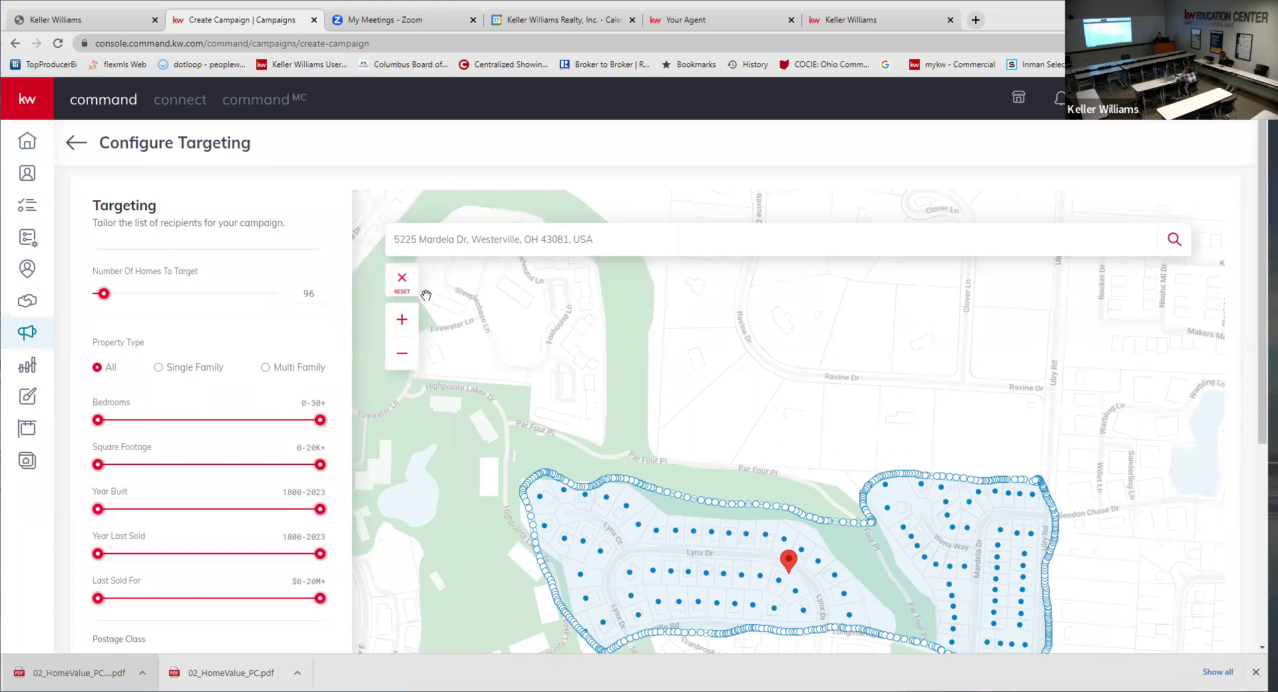
pyautogui.click(401, 283)
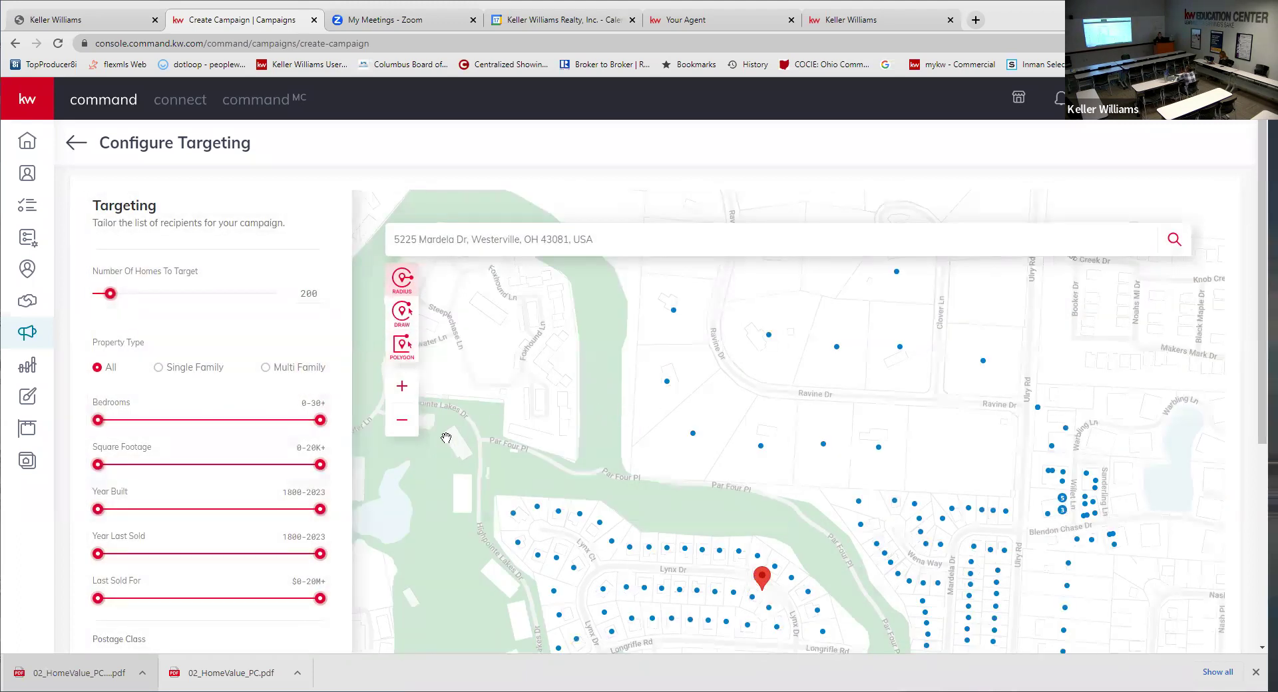
pyautogui.click(402, 420)
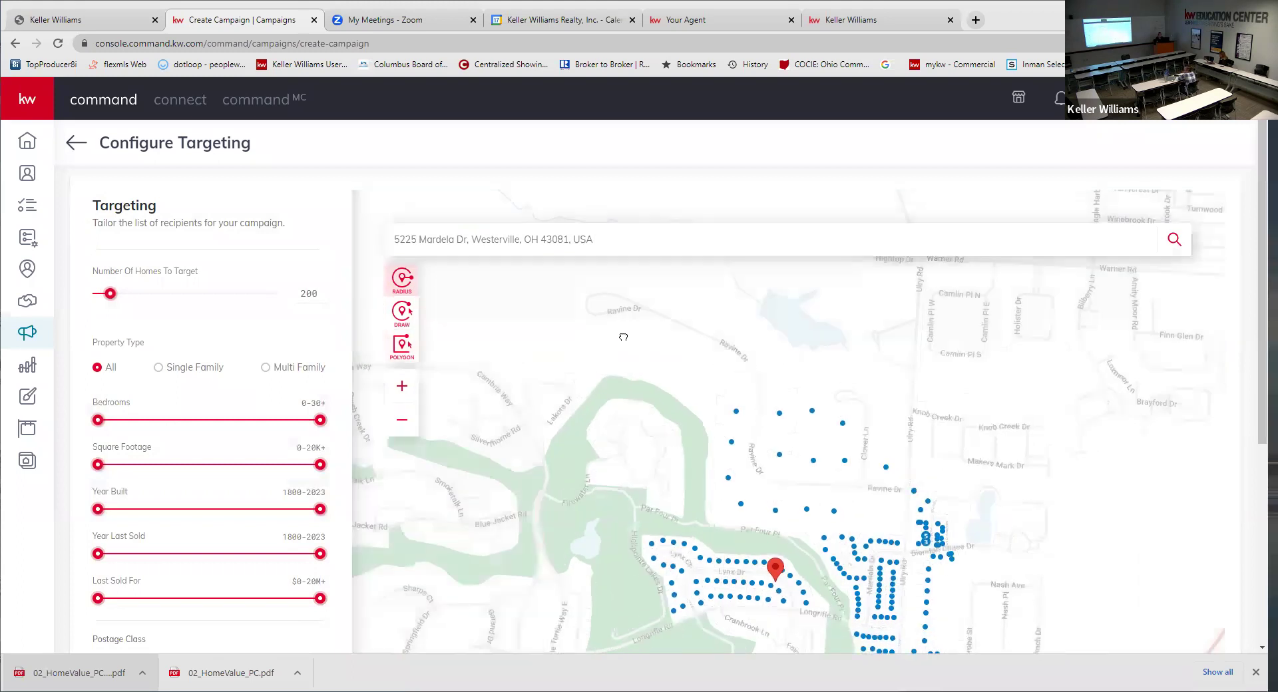
pyautogui.moveTo(605, 330); pyautogui.dragTo(583, 267)
pyautogui.click(402, 345)
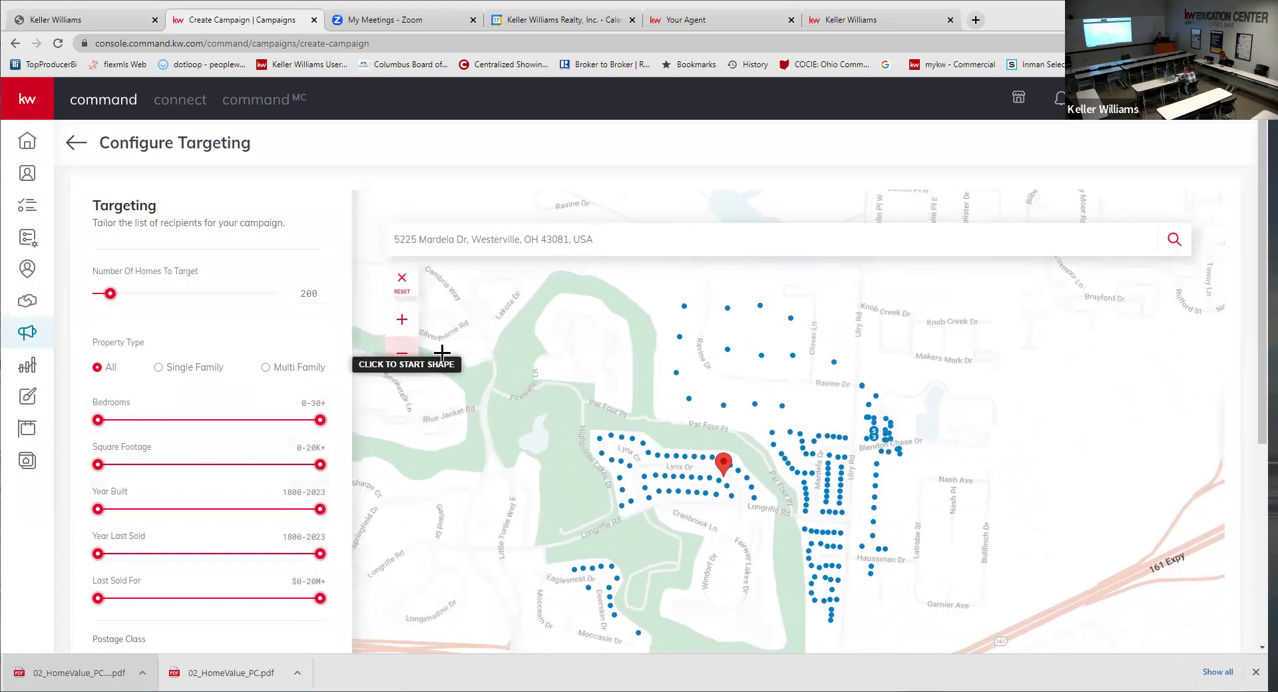
# - Click polygon corners around Lynx Dr and Mardela Dr and close it, selecting 96 homes for $65.96
pyautogui.click(577, 400)
pyautogui.click(858, 431)
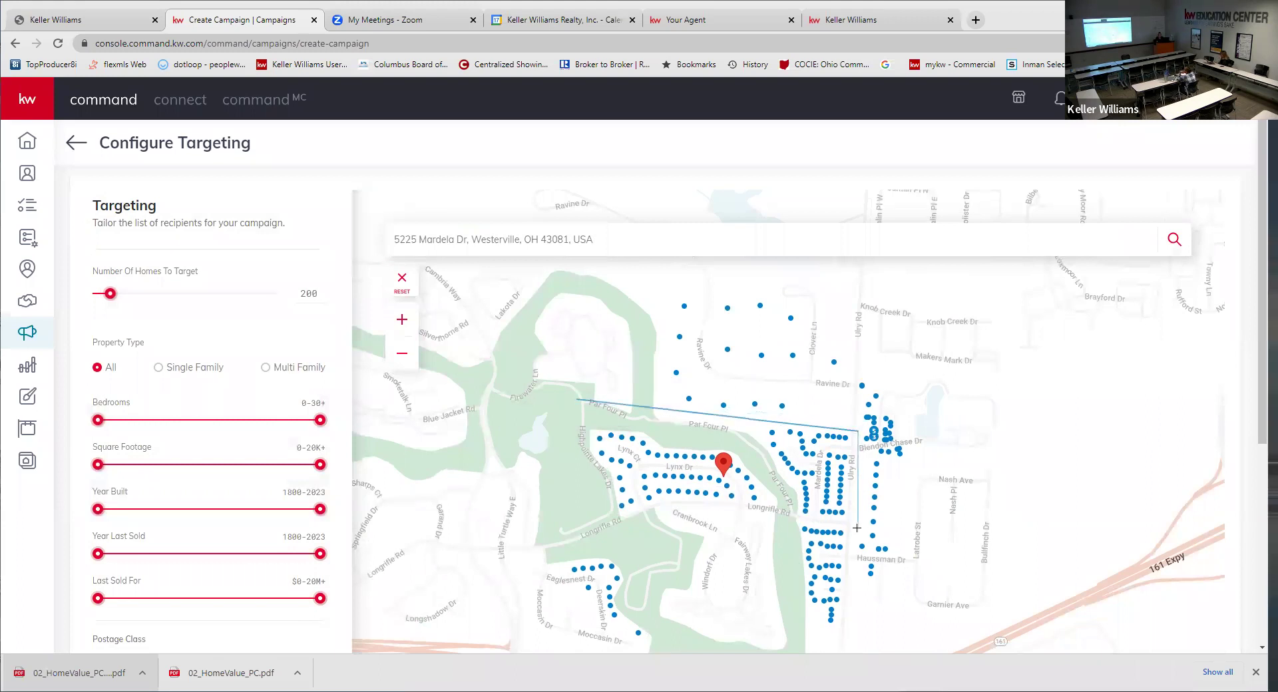
pyautogui.click(610, 528)
pyautogui.click(578, 400)
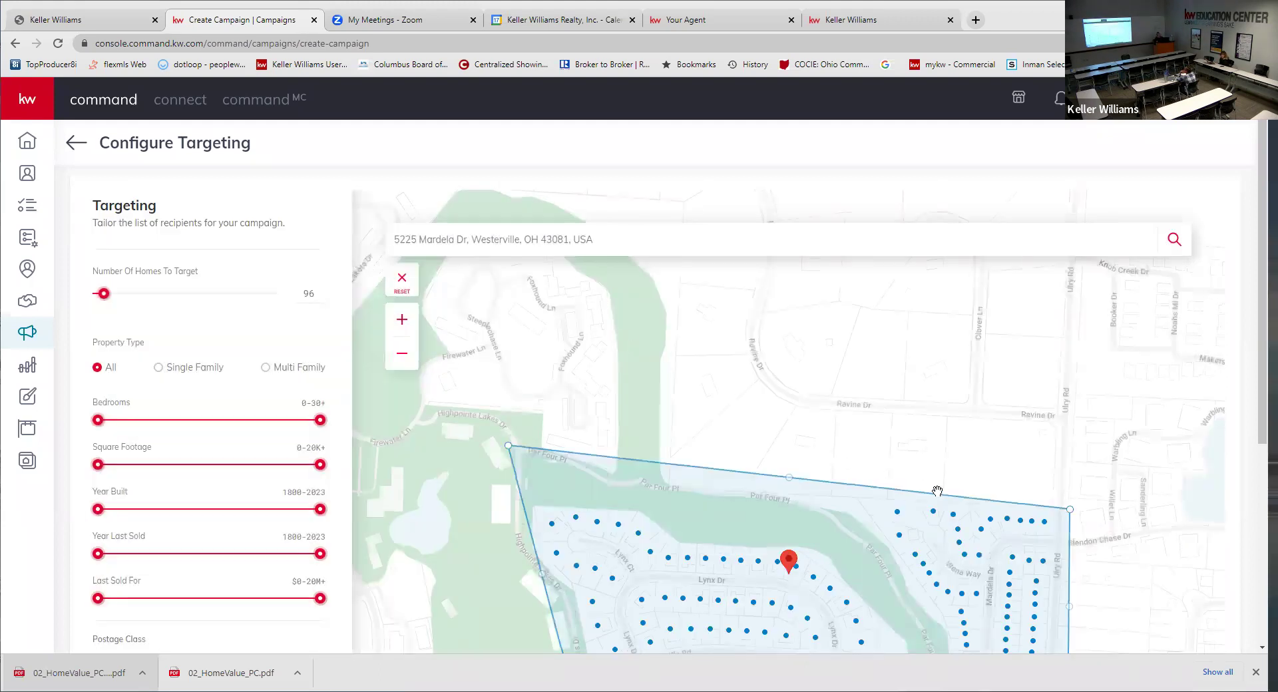
pyautogui.click(402, 354)
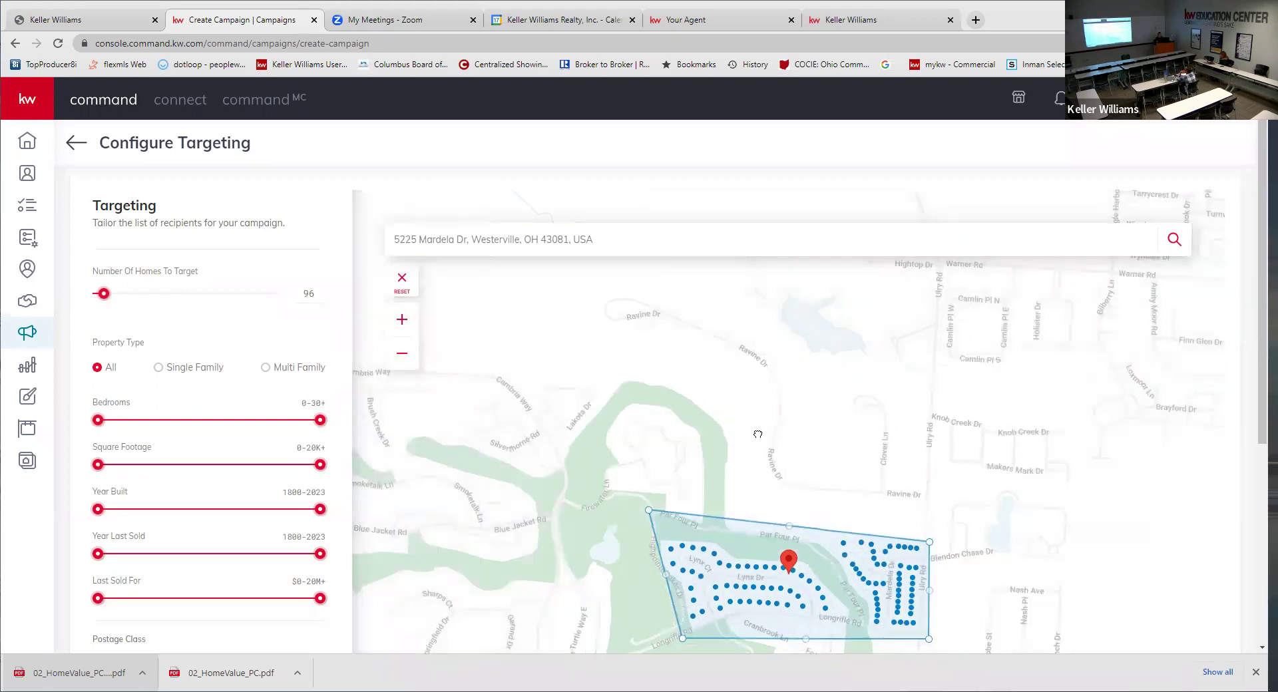
pyautogui.moveTo(618, 461); pyautogui.dragTo(606, 337)
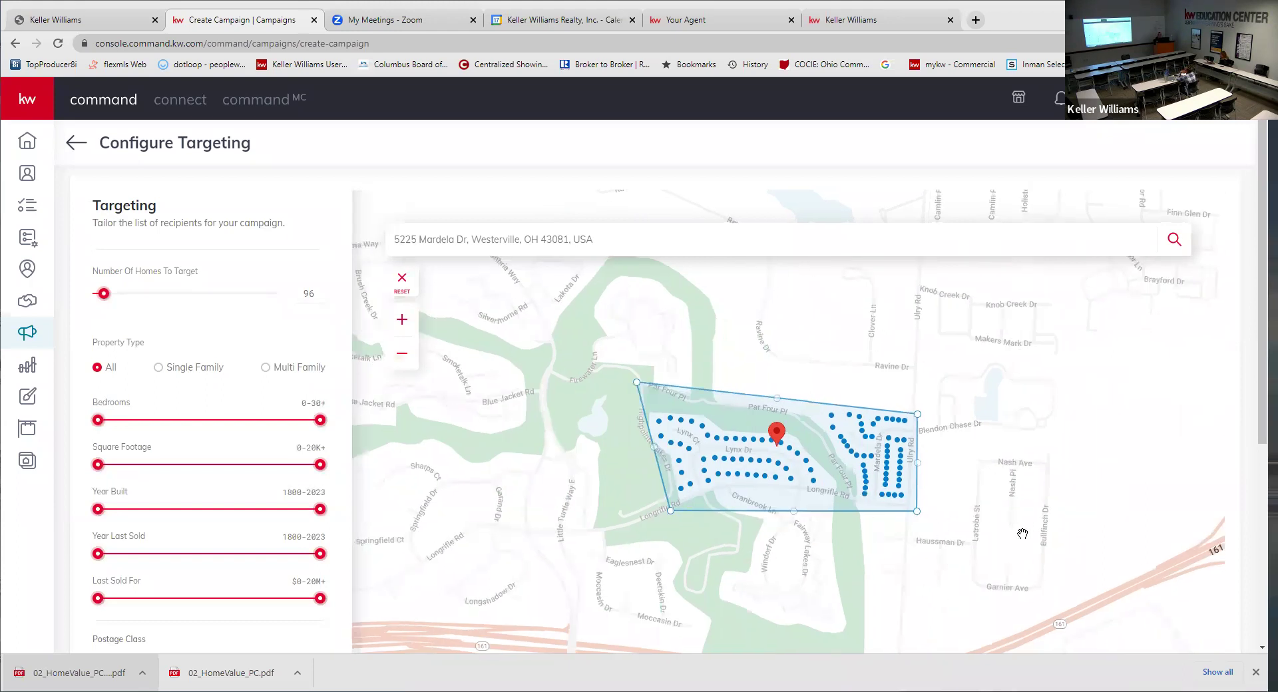
pyautogui.scroll(-3, 203, 442)
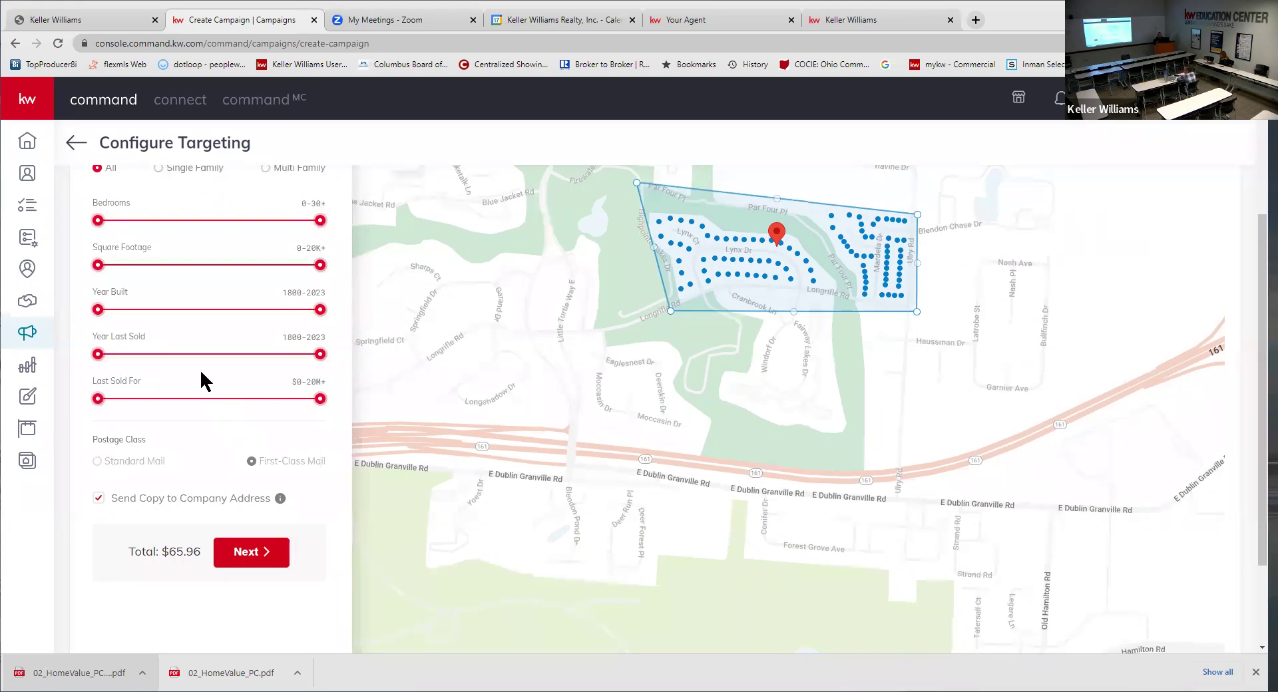
# - Keep Single Family homes in the drawn polygon, confirm the $65.96 total, and continue to Preview & Payment
pyautogui.scroll(3, 214, 413)
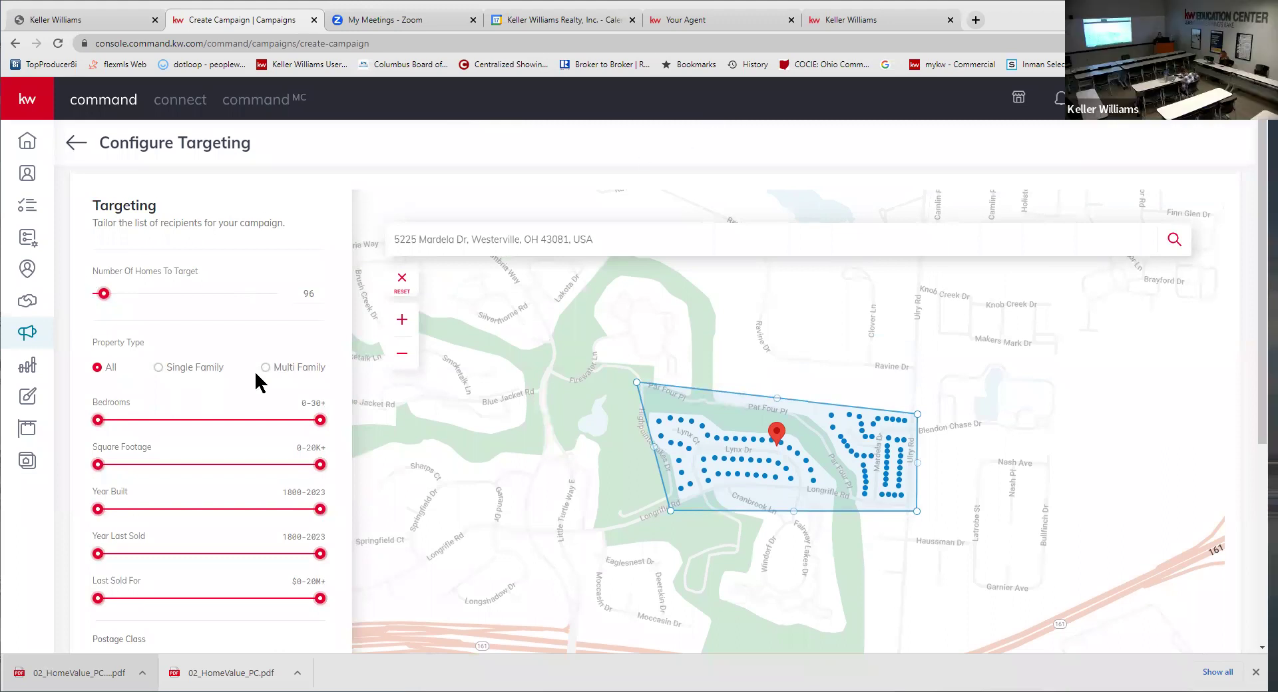
pyautogui.scroll(-2, 180, 360)
pyautogui.scroll(-1, 181, 373)
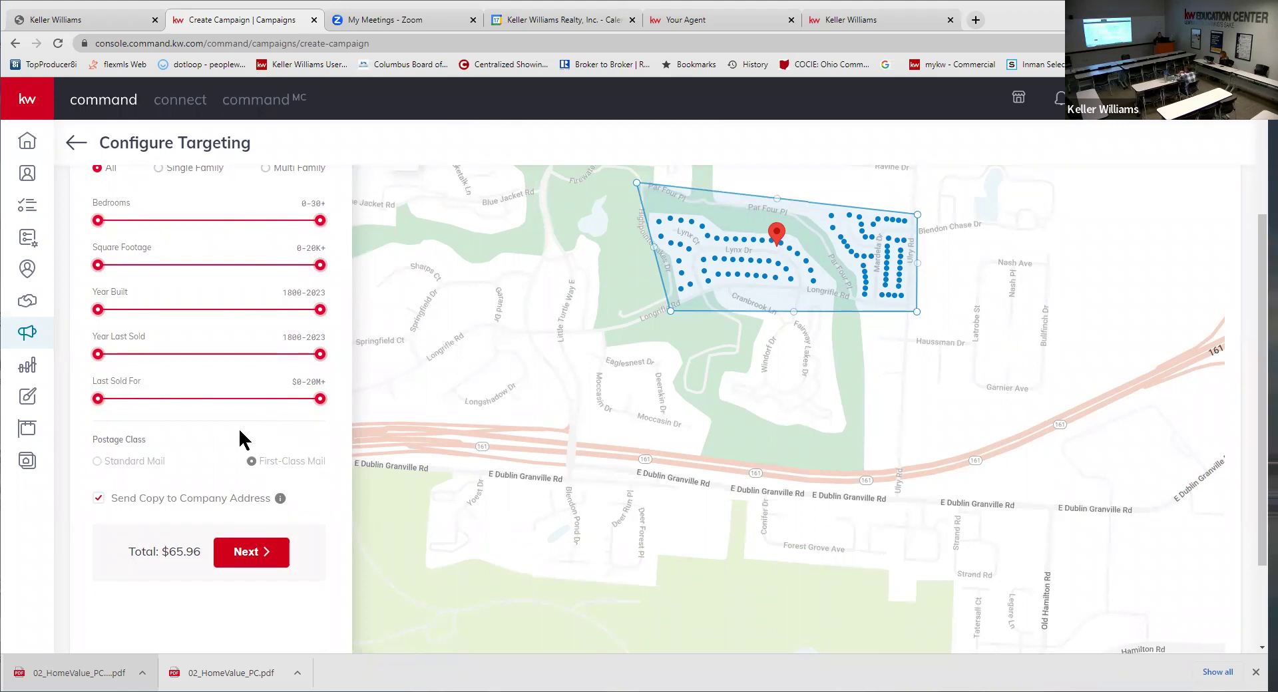
pyautogui.scroll(1, 238, 428)
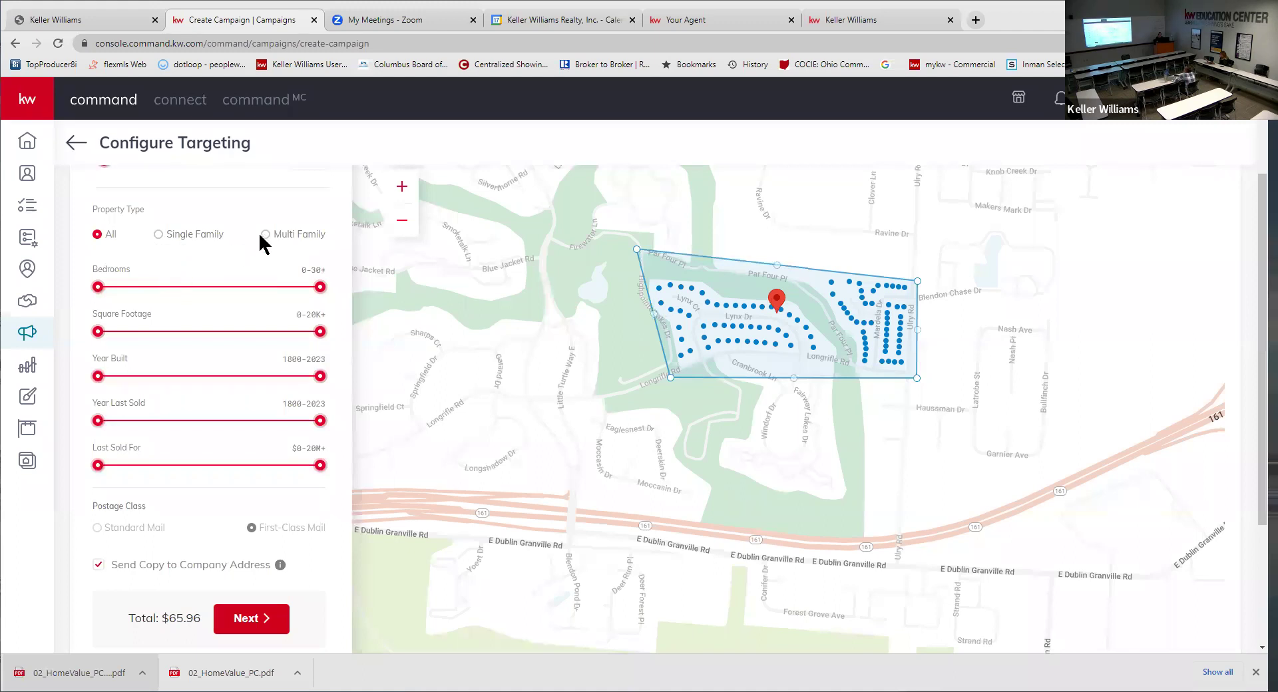
pyautogui.click(157, 235)
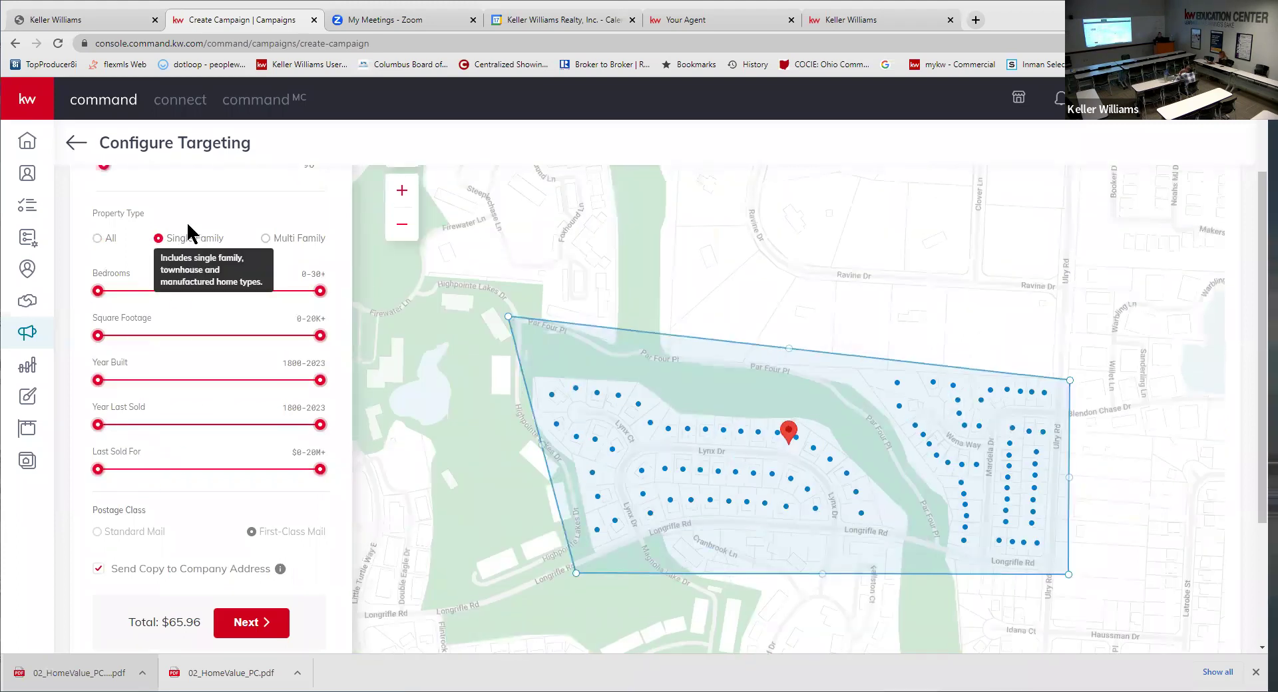
pyautogui.scroll(1, 186, 221)
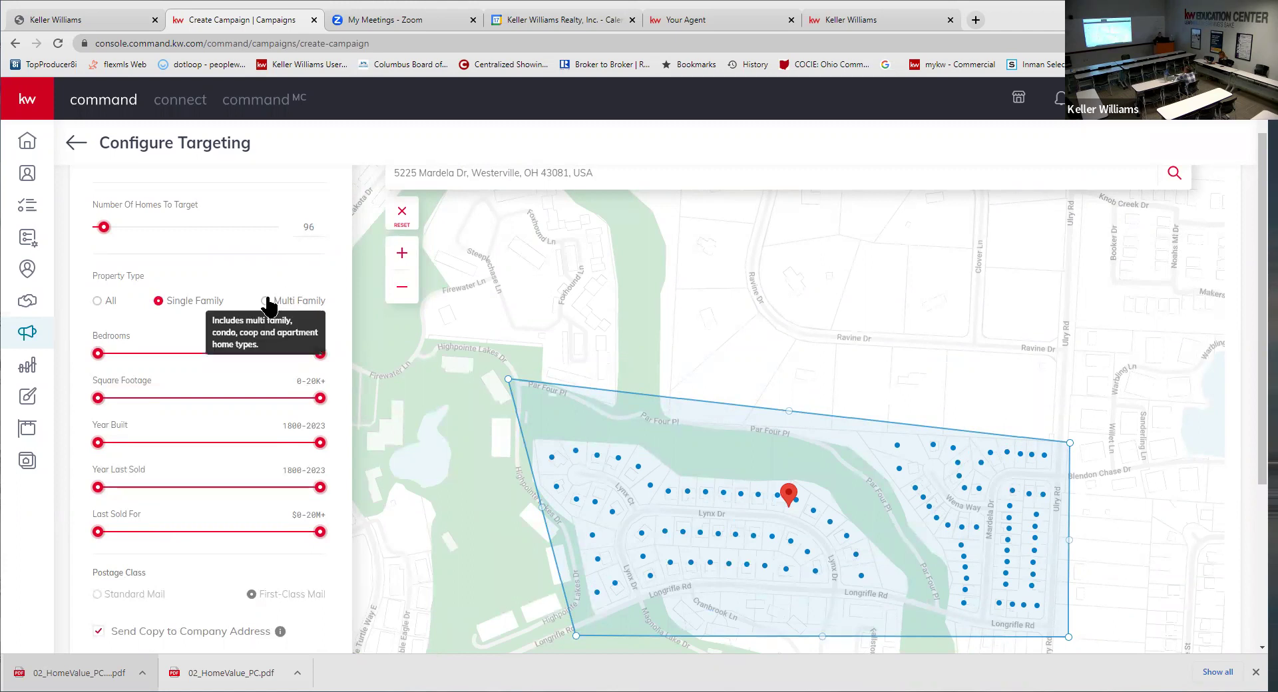
pyautogui.scroll(1, 233, 293)
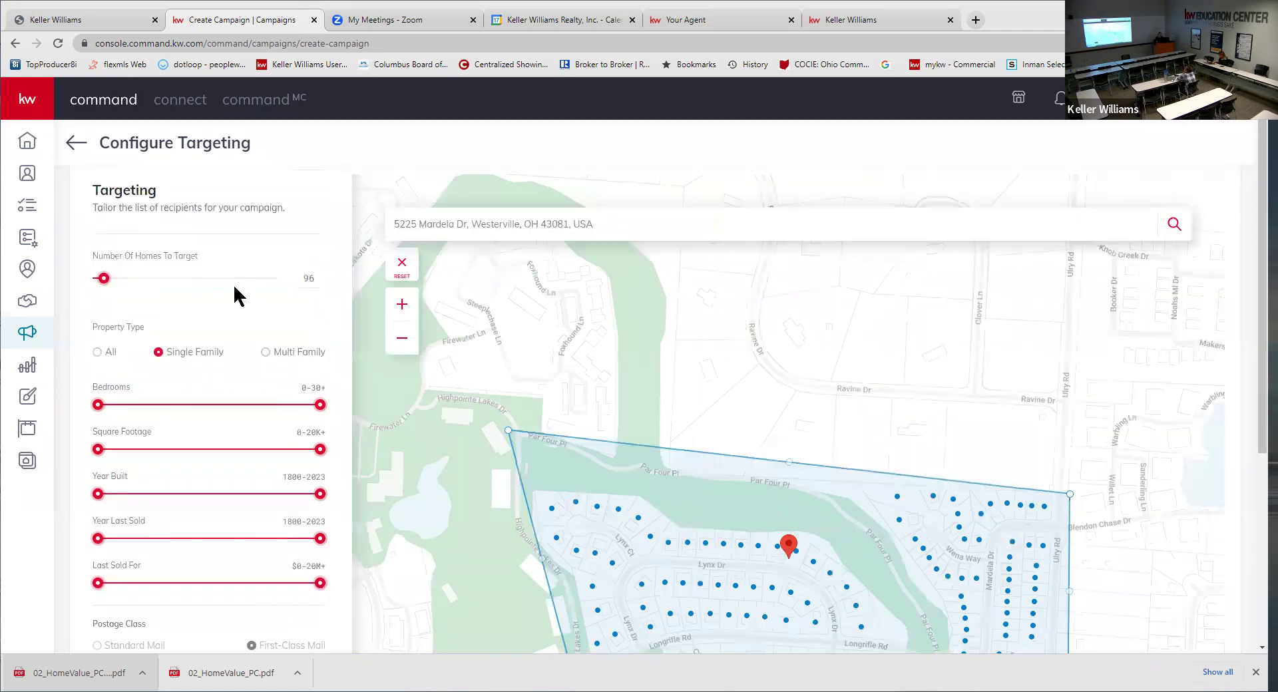
pyautogui.scroll(-3, 251, 508)
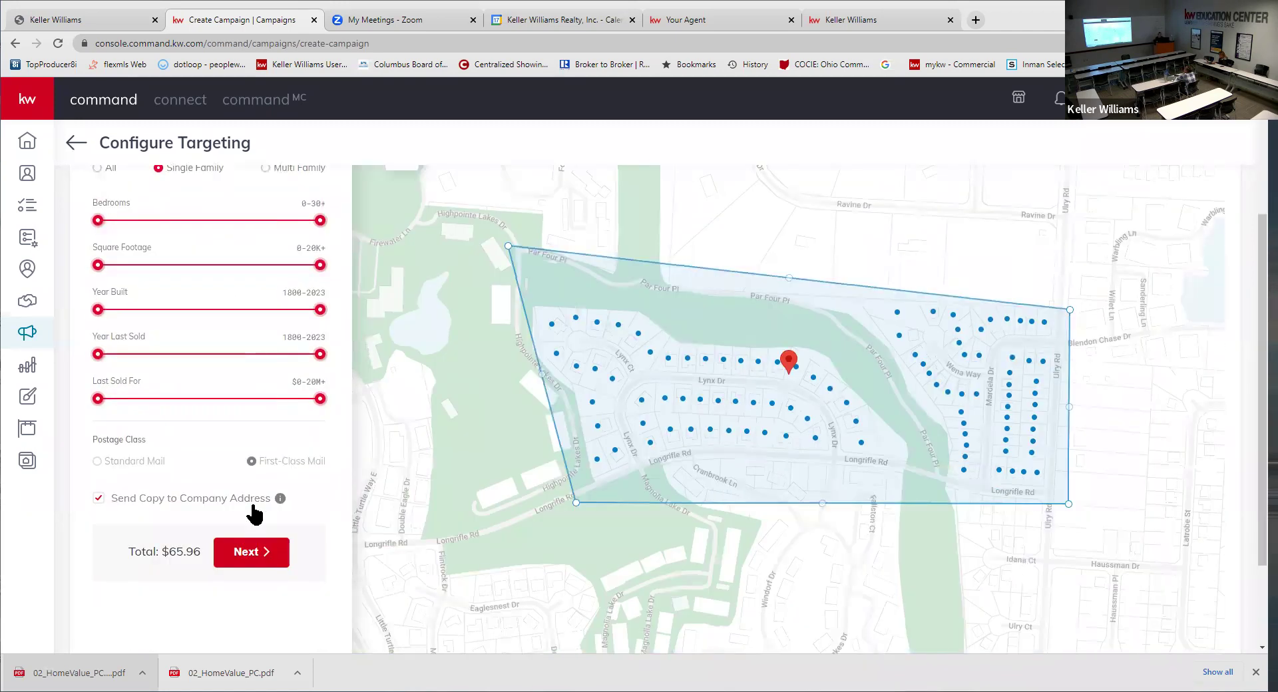
pyautogui.click(252, 552)
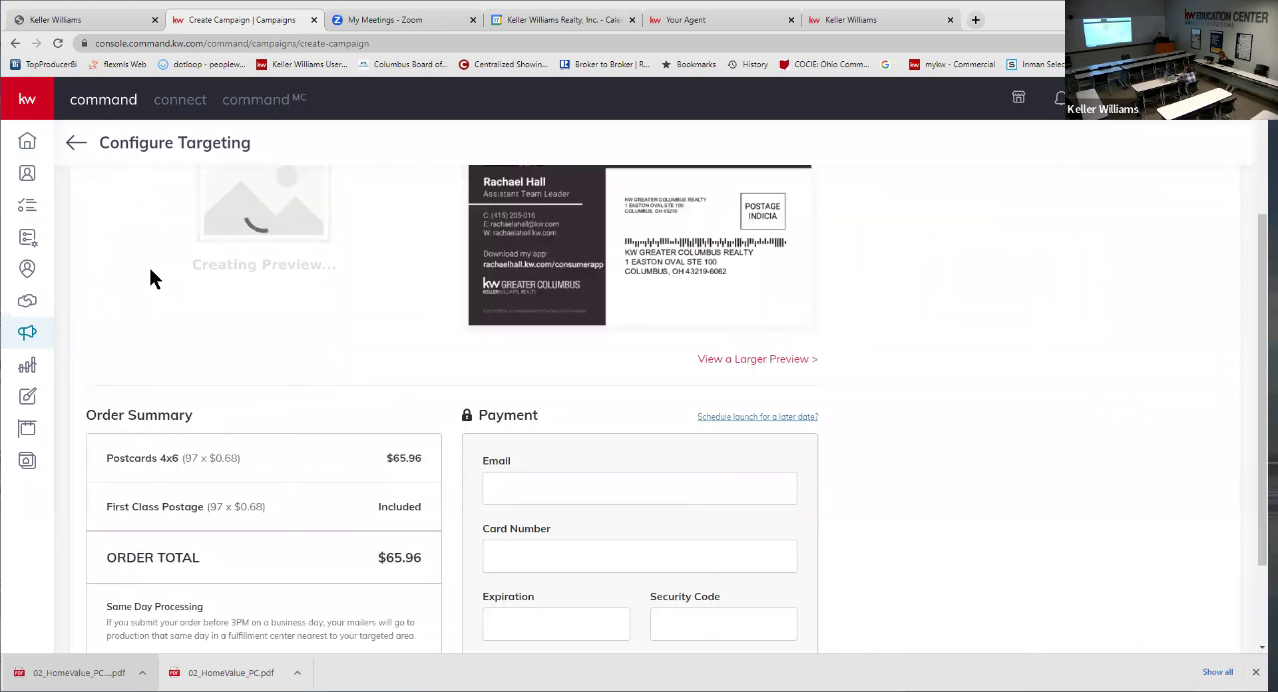
# - Review both postcard previews and the $65.96 order summary, dismiss the downloads bar, and head back
pyautogui.scroll(3, 859, 432)
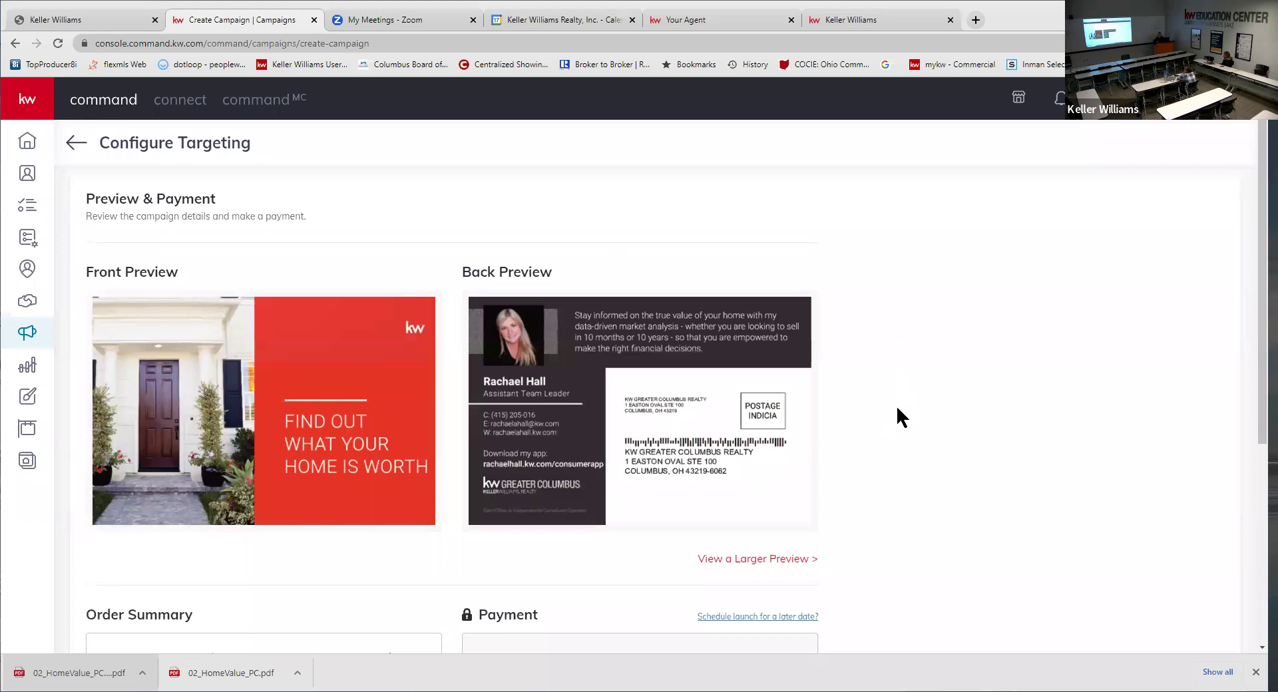
pyautogui.scroll(-5, 896, 405)
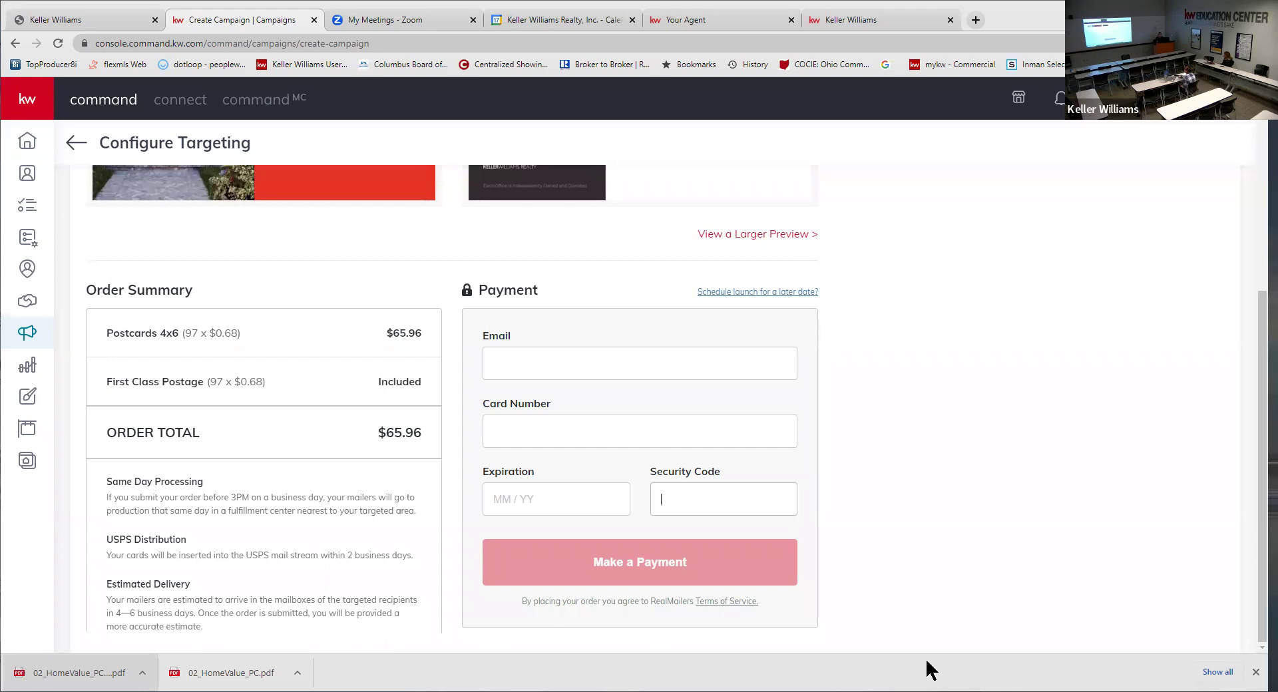
pyautogui.click(1255, 672)
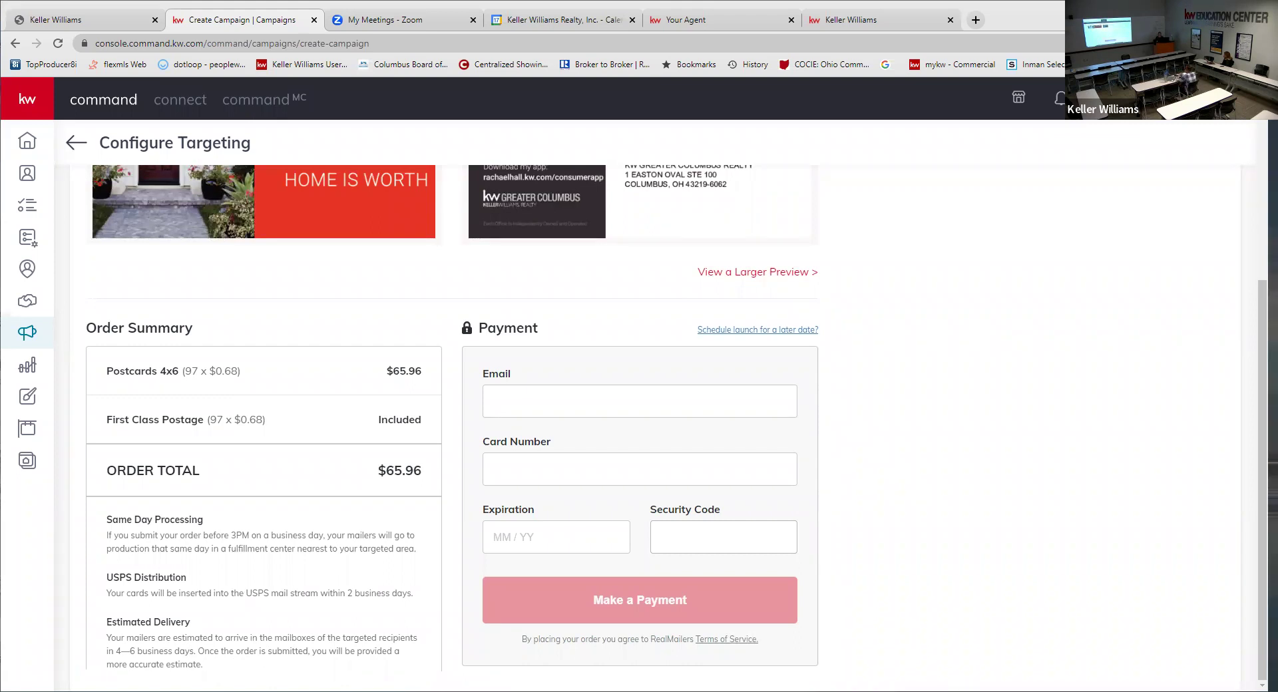
pyautogui.scroll(4, 988, 339)
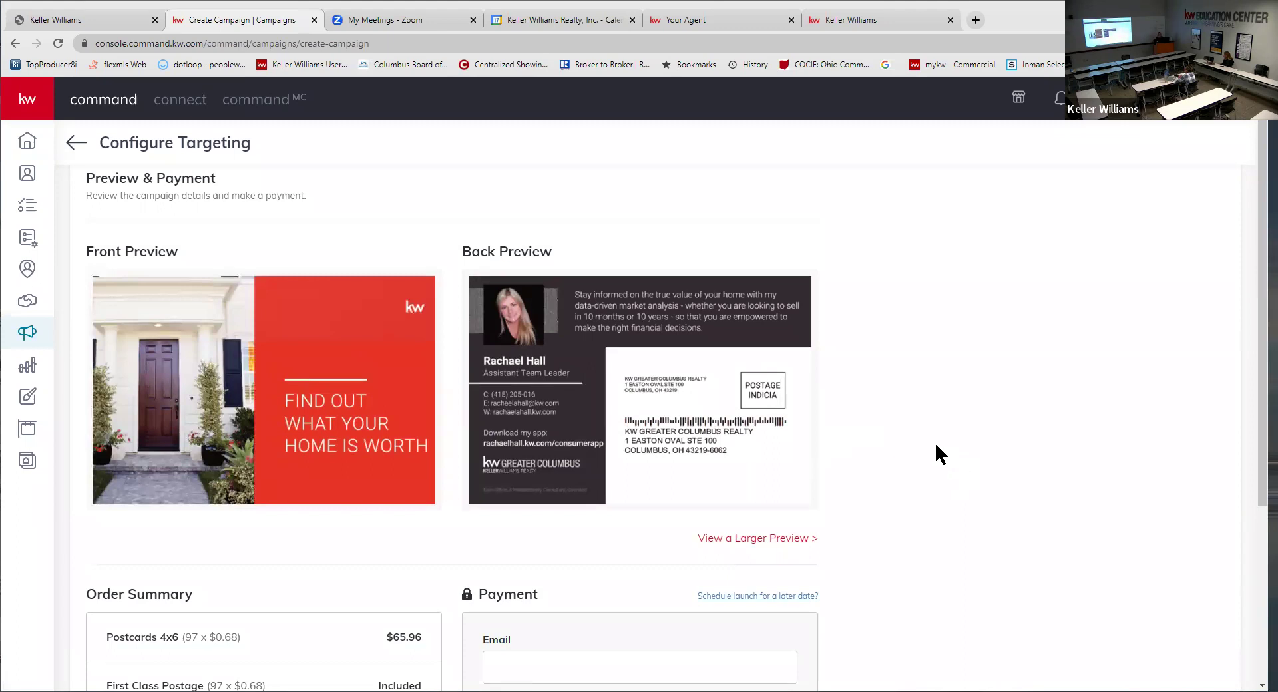
pyautogui.scroll(1, 912, 419)
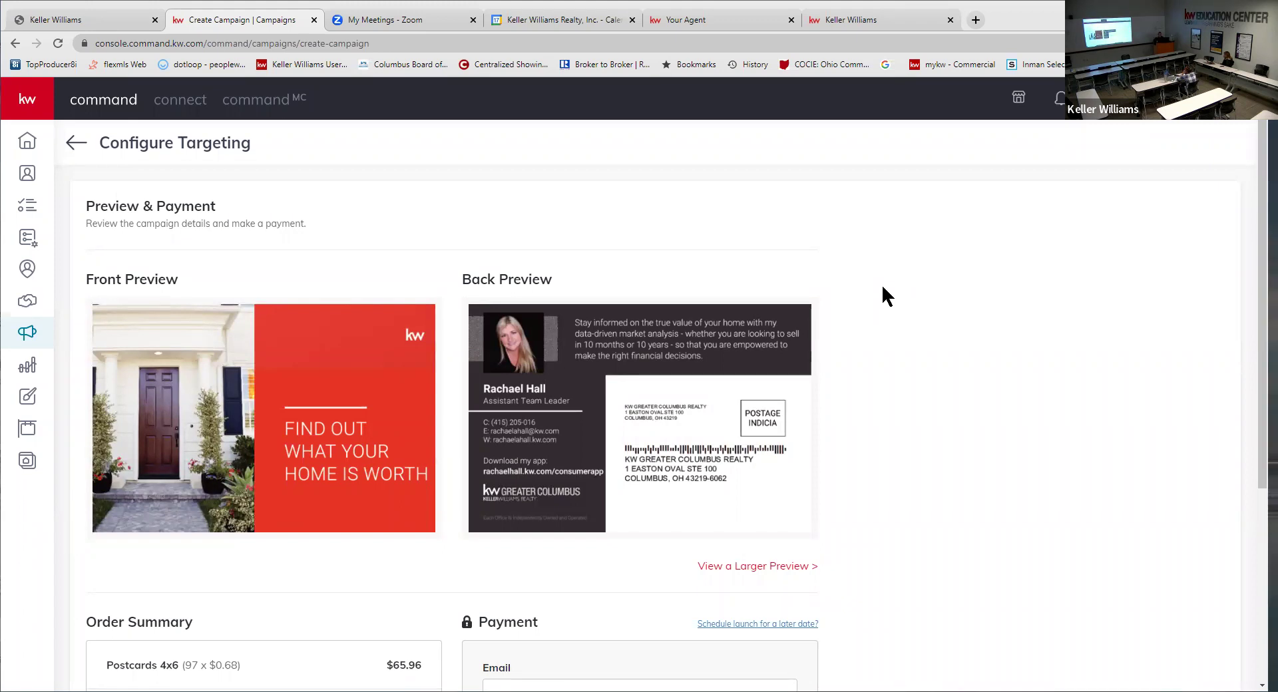
pyautogui.click(72, 139)
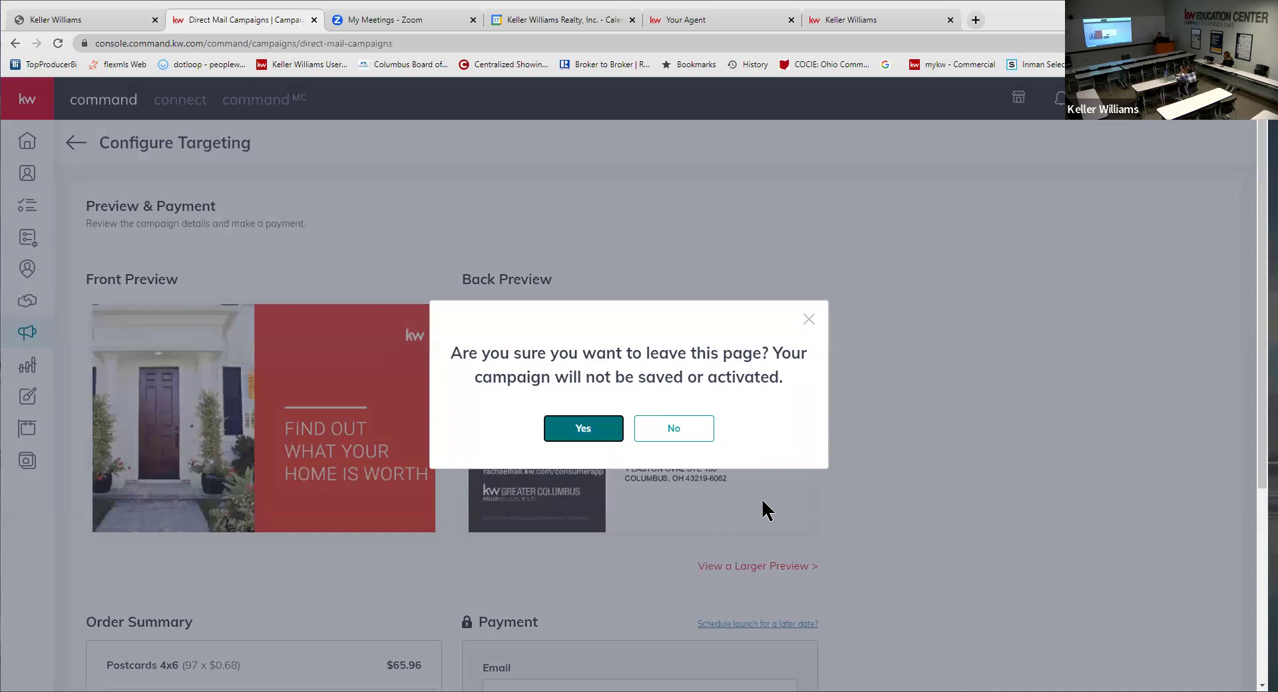
# - Confirm leaving, duplicate Home Value - New Albany, OH via its ••• menu, and edit the copy
pyautogui.click(584, 428)
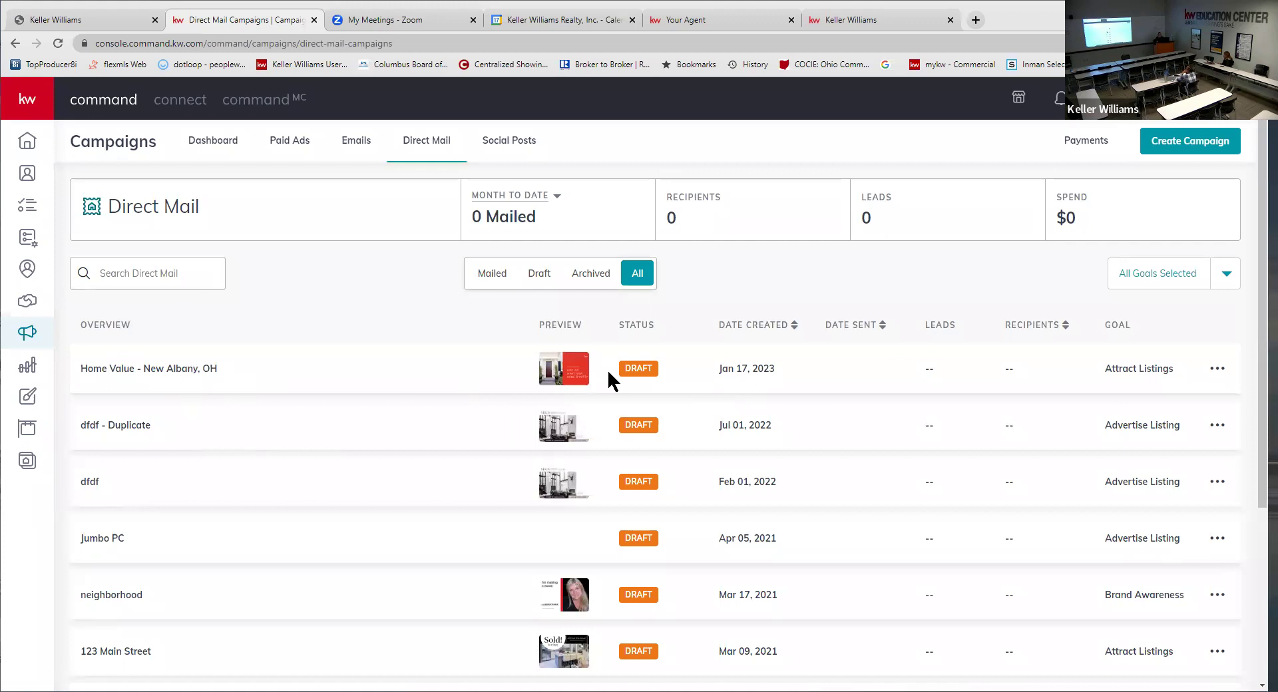
pyautogui.click(1217, 370)
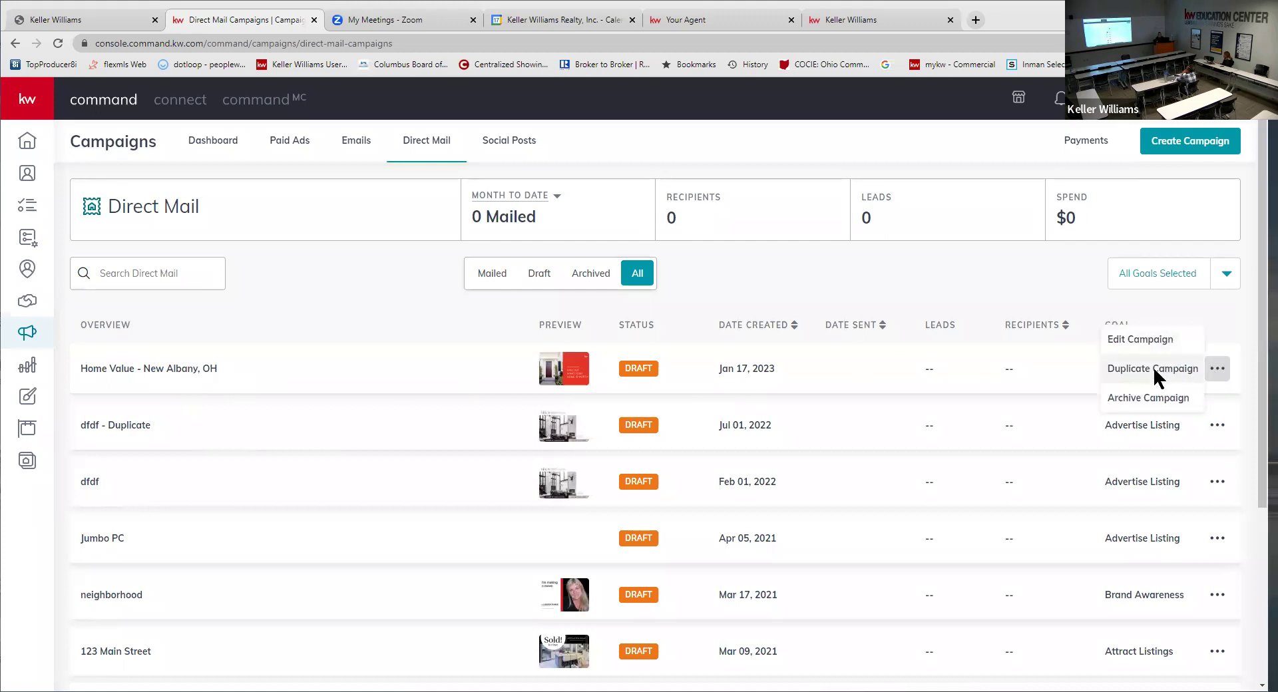
pyautogui.click(1155, 370)
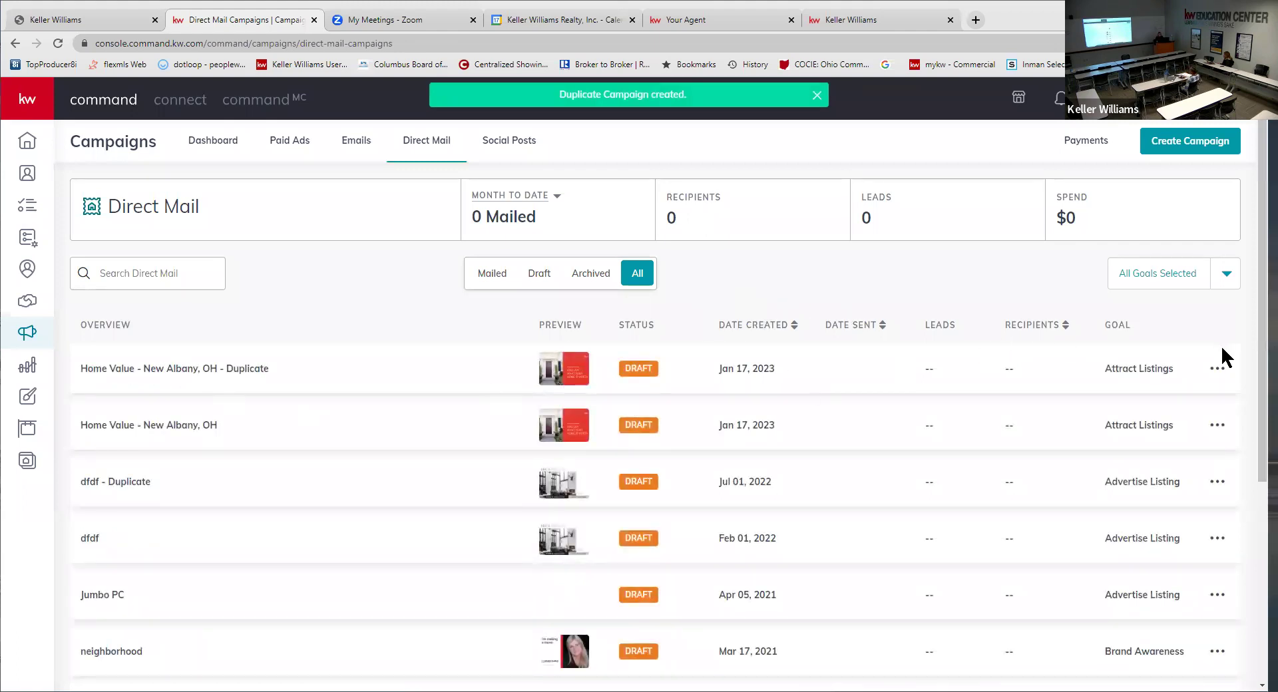
pyautogui.click(1217, 368)
pyautogui.click(1119, 332)
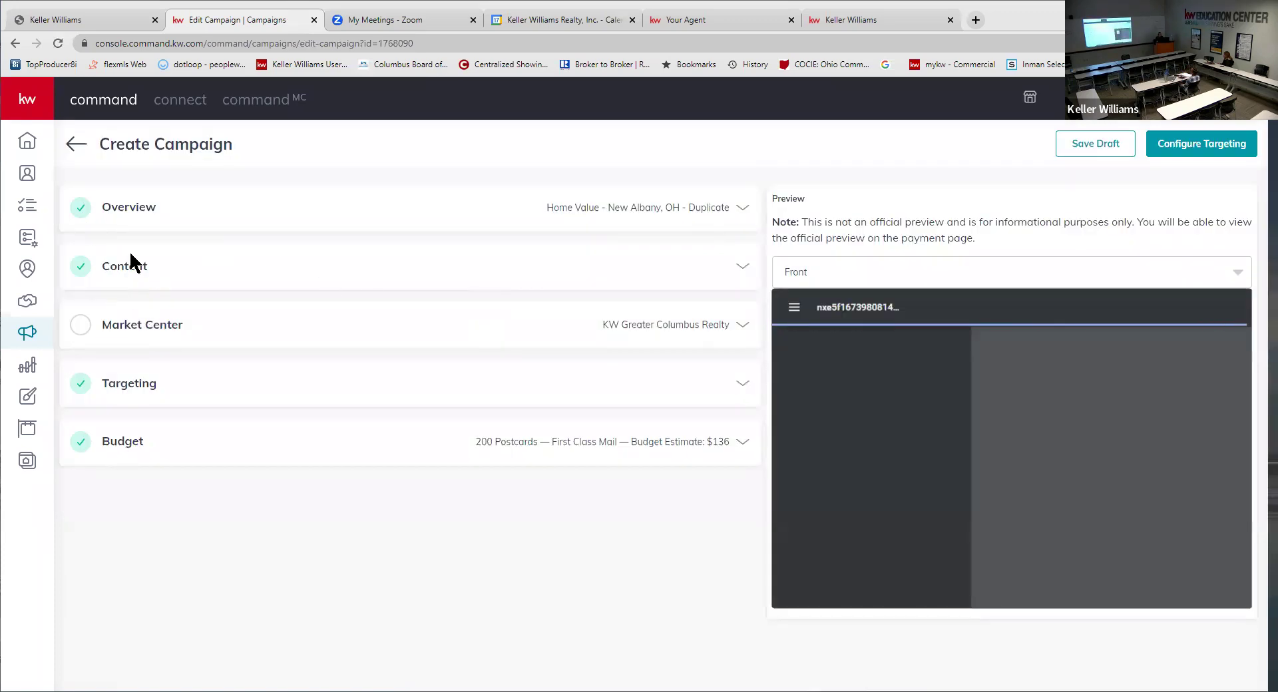
# - Save the copy's Market Center details and confirm creating the campaign from Configure Targeting
pyautogui.click(137, 326)
pyautogui.click(688, 569)
pyautogui.click(1201, 158)
pyautogui.click(588, 417)
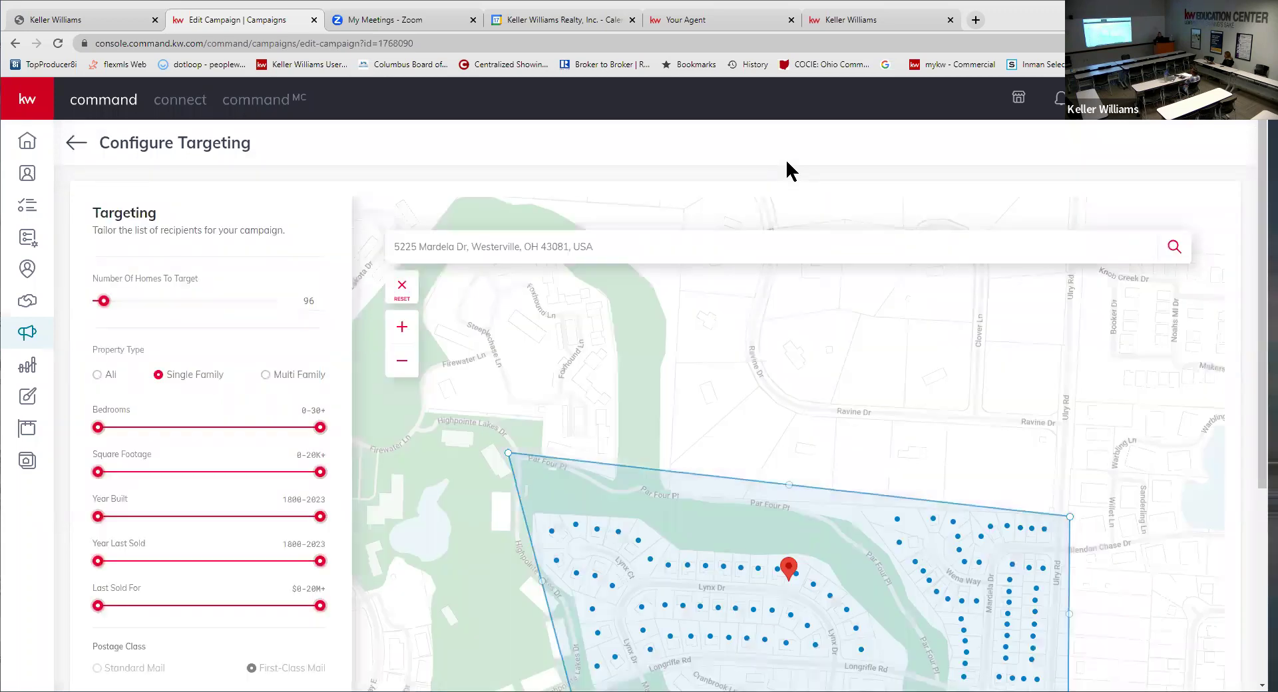
# - Leave the targeting page for the Direct Mail list and highlight 'Home Value' in the copy's name
pyautogui.click(78, 141)
pyautogui.click(576, 431)
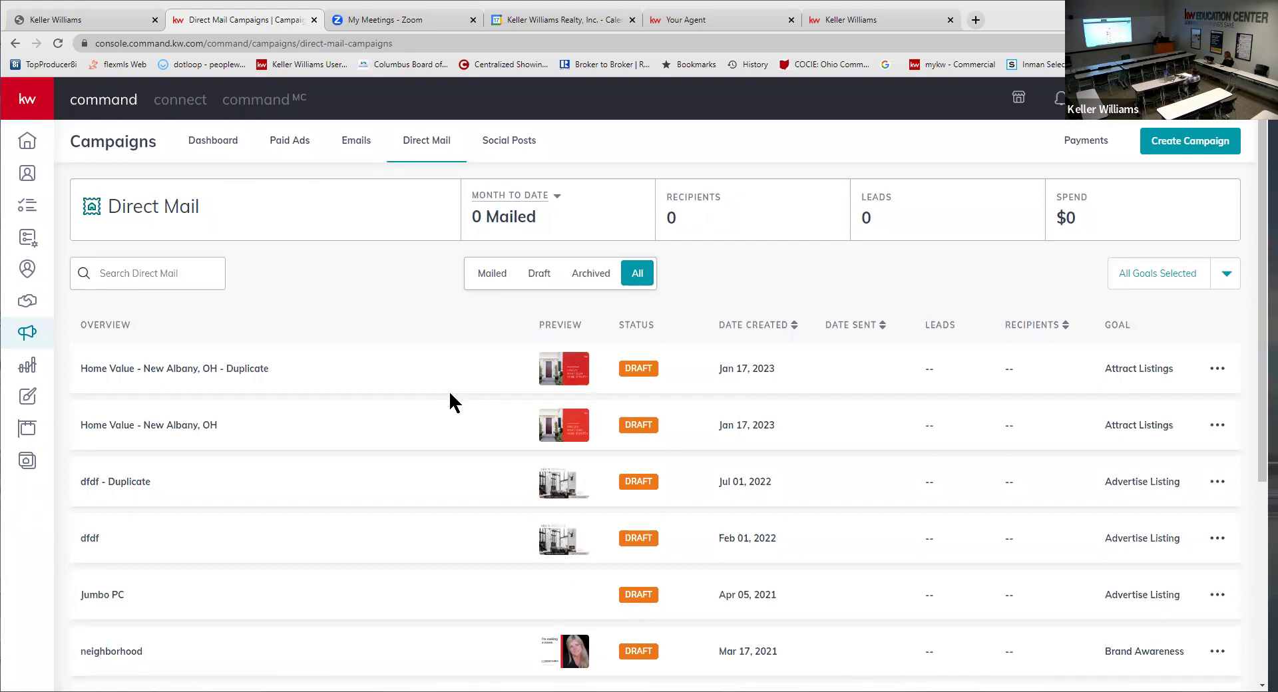
pyautogui.moveTo(83, 372); pyautogui.dragTo(135, 373)
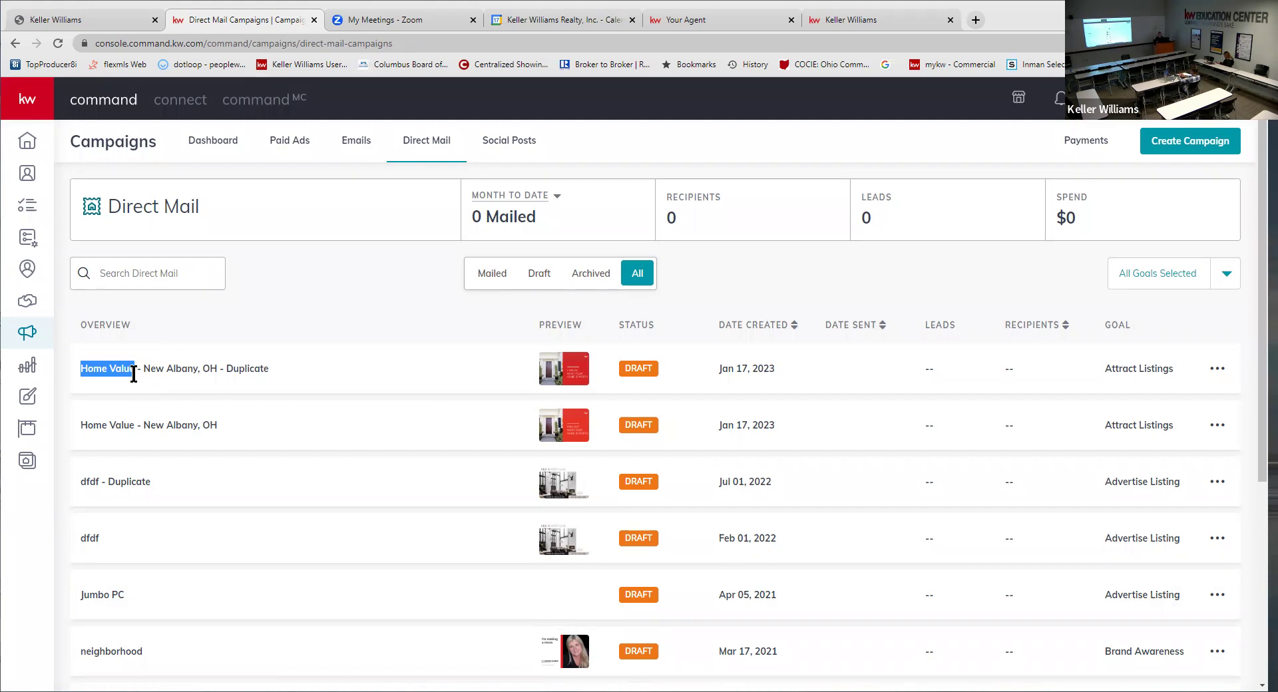
# - Highlight 'New Albany' in the duplicate's name, clear the selection, and open its ••• actions menu
pyautogui.moveTo(144, 368); pyautogui.dragTo(199, 368)
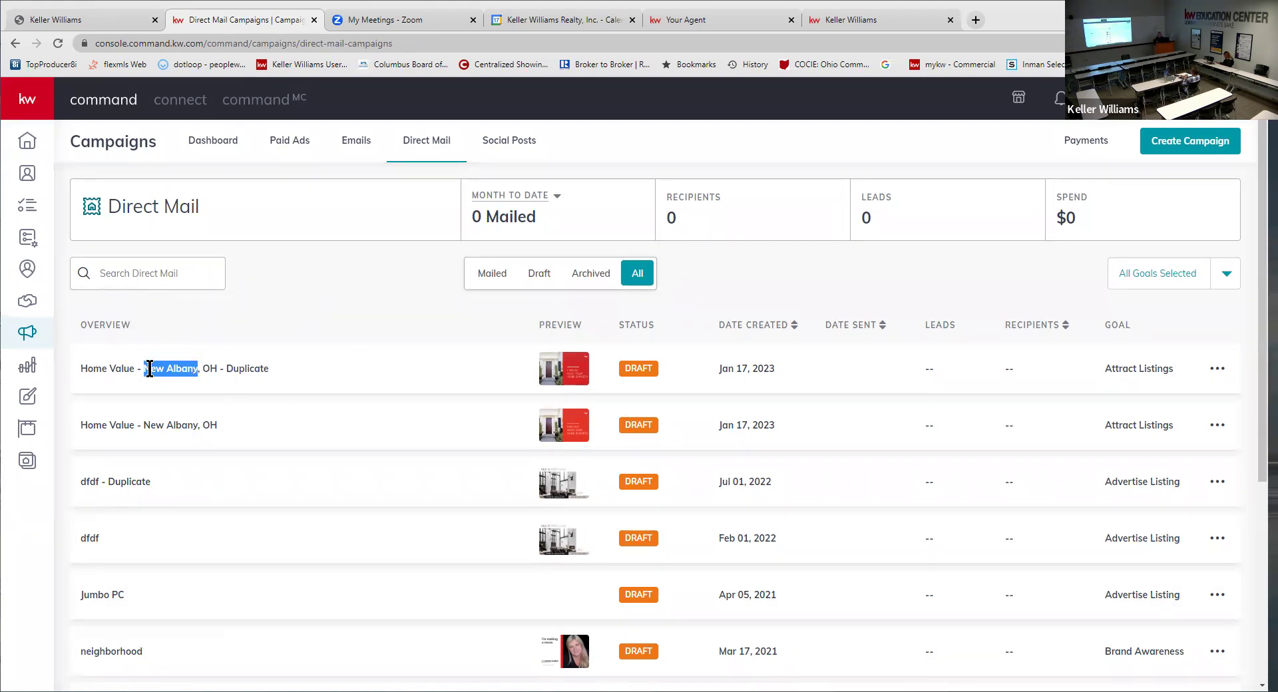
pyautogui.click(325, 307)
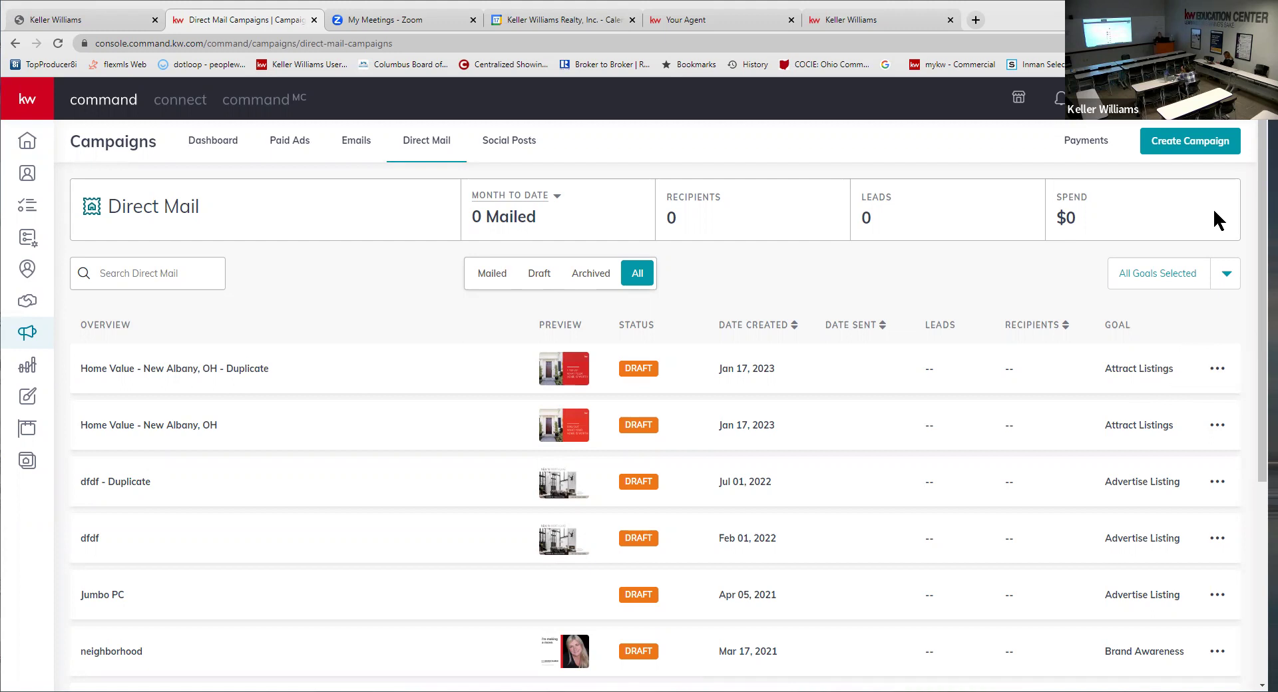
pyautogui.scroll(-2, 812, 446)
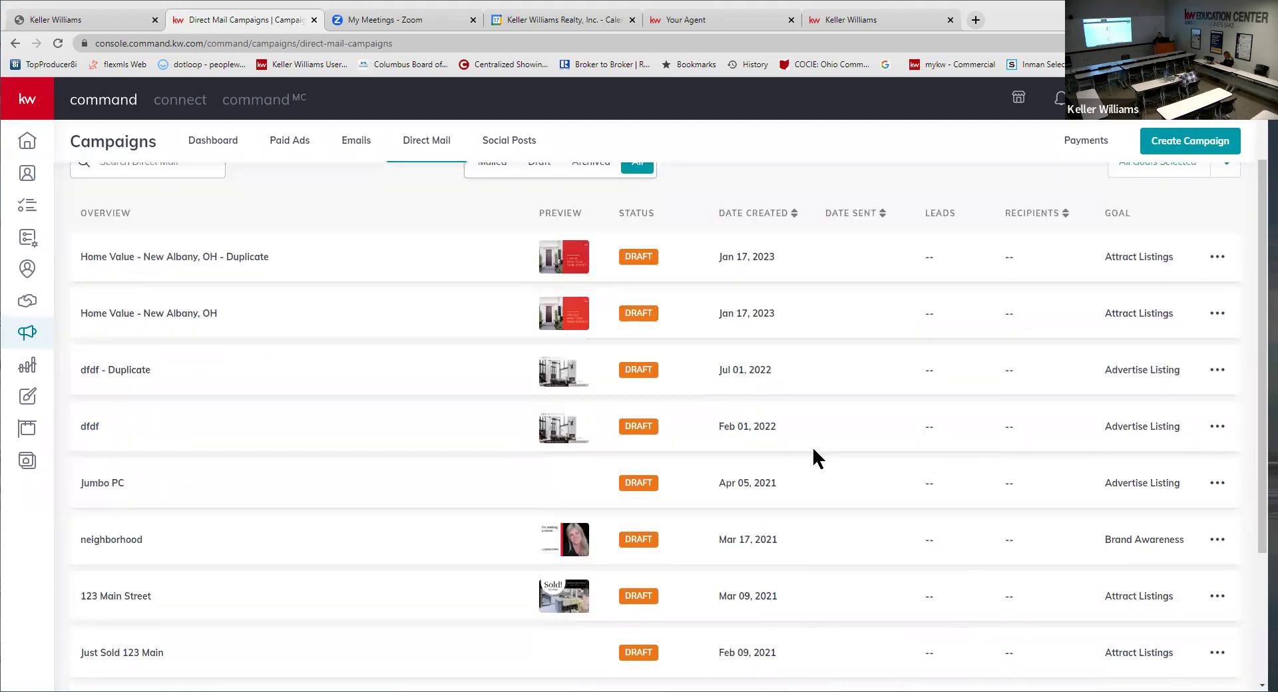
pyautogui.scroll(2, 812, 446)
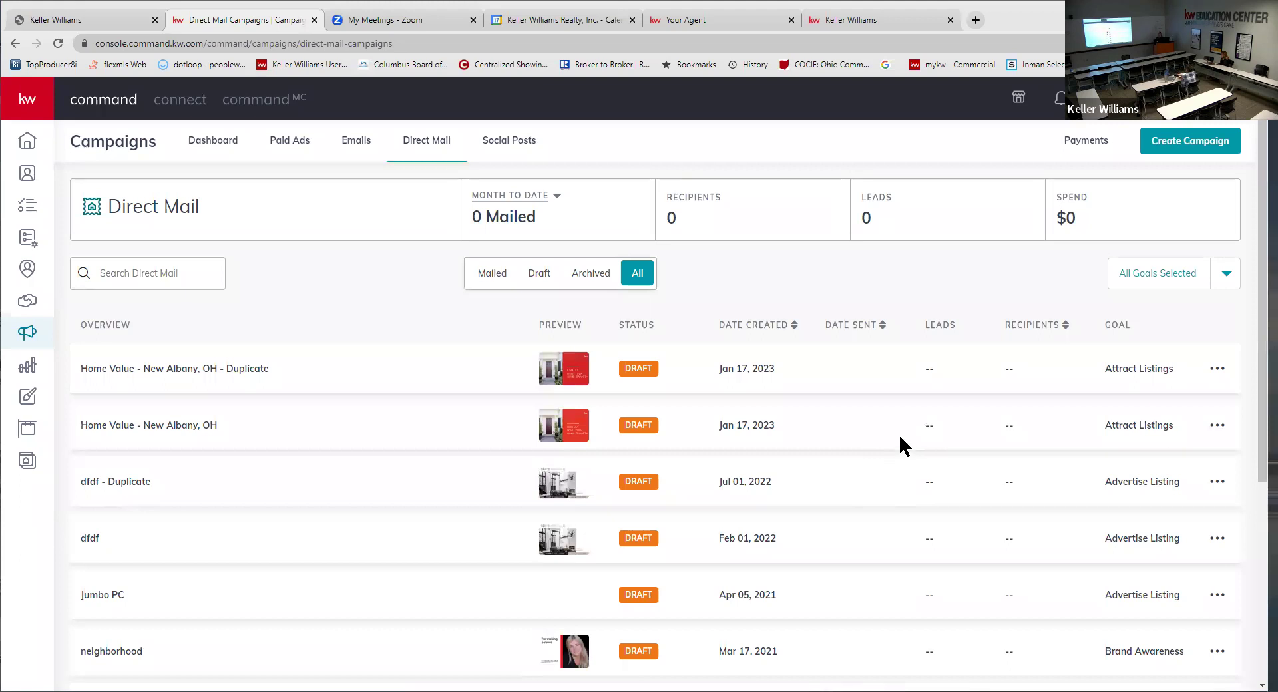
pyautogui.click(1218, 369)
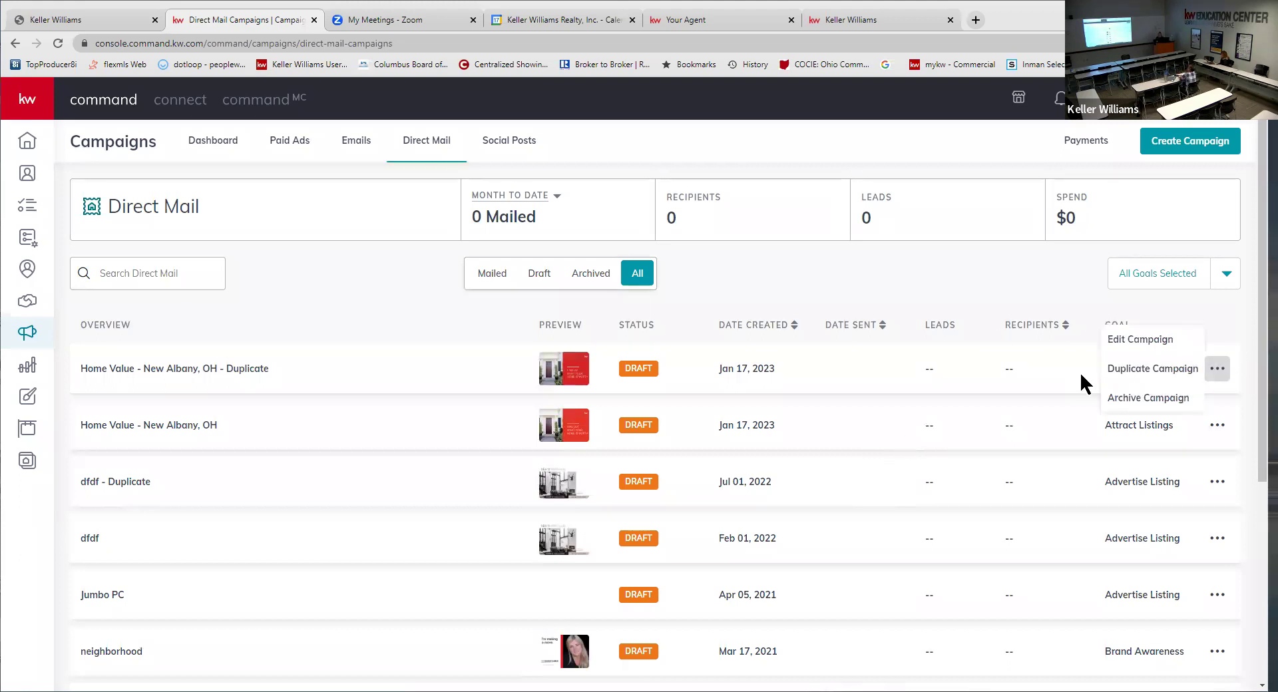
# - Edit the duplicate, review its postcard content settings, and save its Market Center details
pyautogui.click(1111, 340)
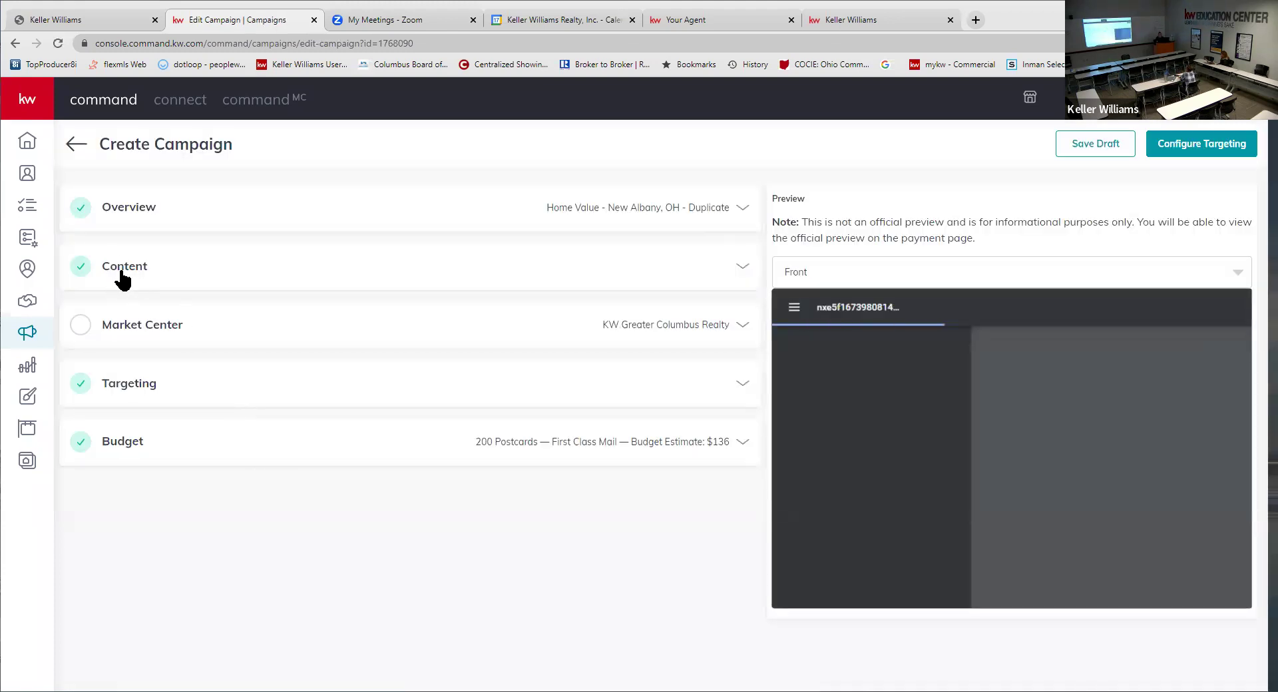
pyautogui.click(122, 273)
pyautogui.scroll(-2, 193, 546)
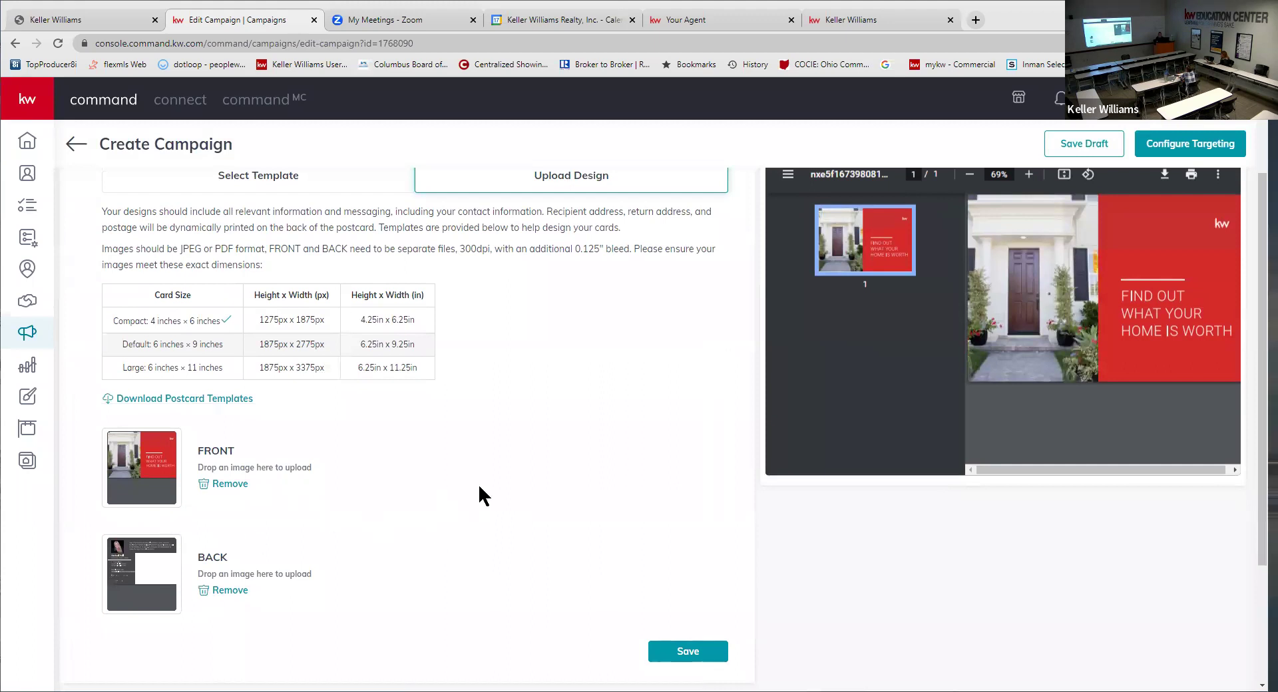
pyautogui.scroll(1, 533, 333)
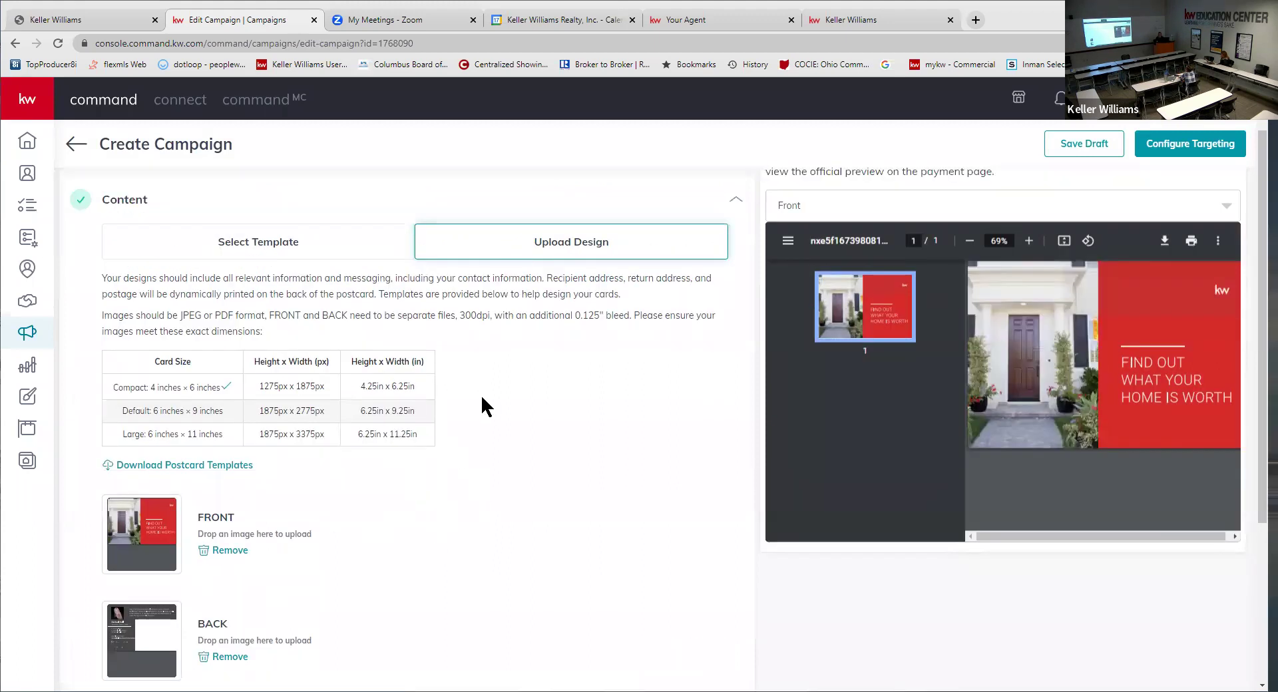
pyautogui.scroll(-4, 478, 393)
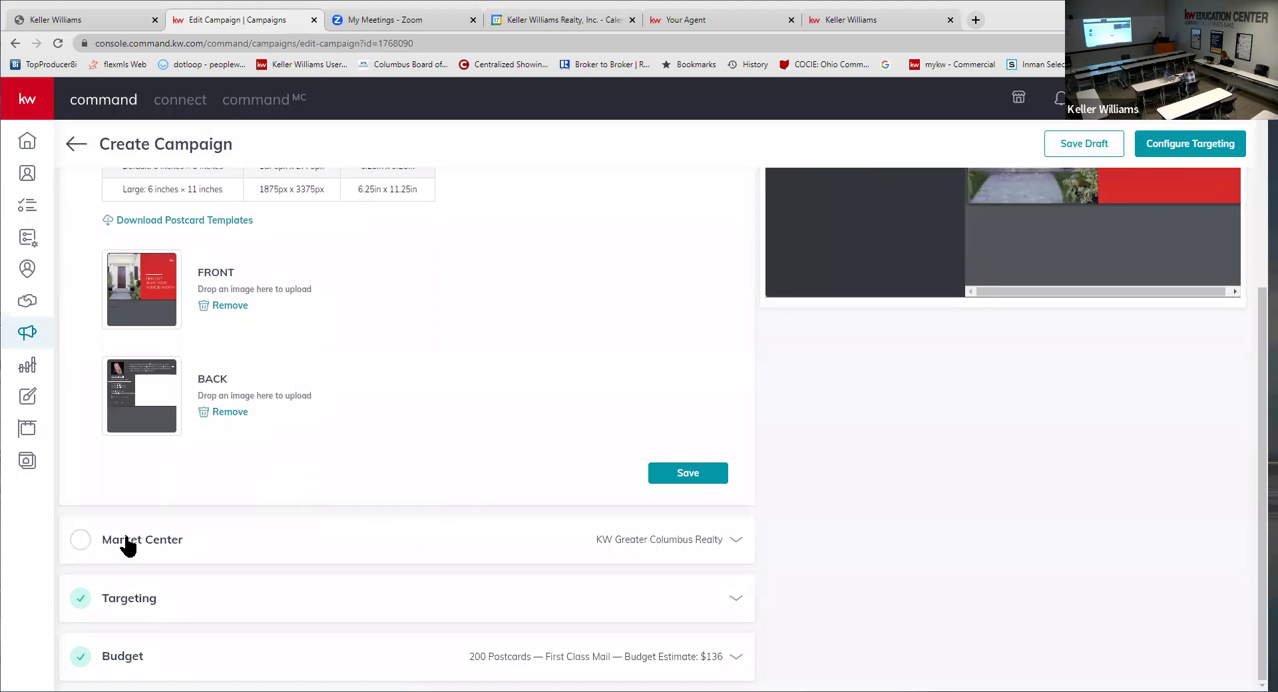
pyautogui.click(124, 535)
pyautogui.click(686, 536)
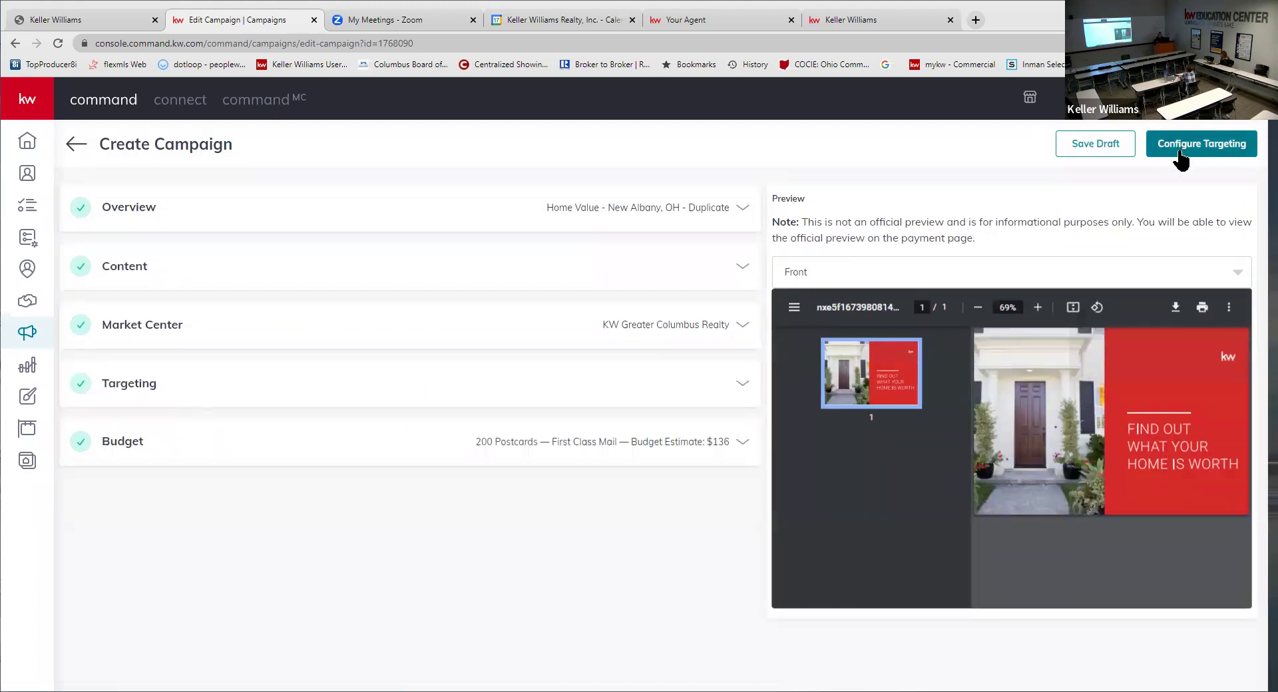
# - Create the campaign via Configure Targeting, then leave without saving for the Direct Mail list
pyautogui.click(1186, 155)
pyautogui.click(585, 426)
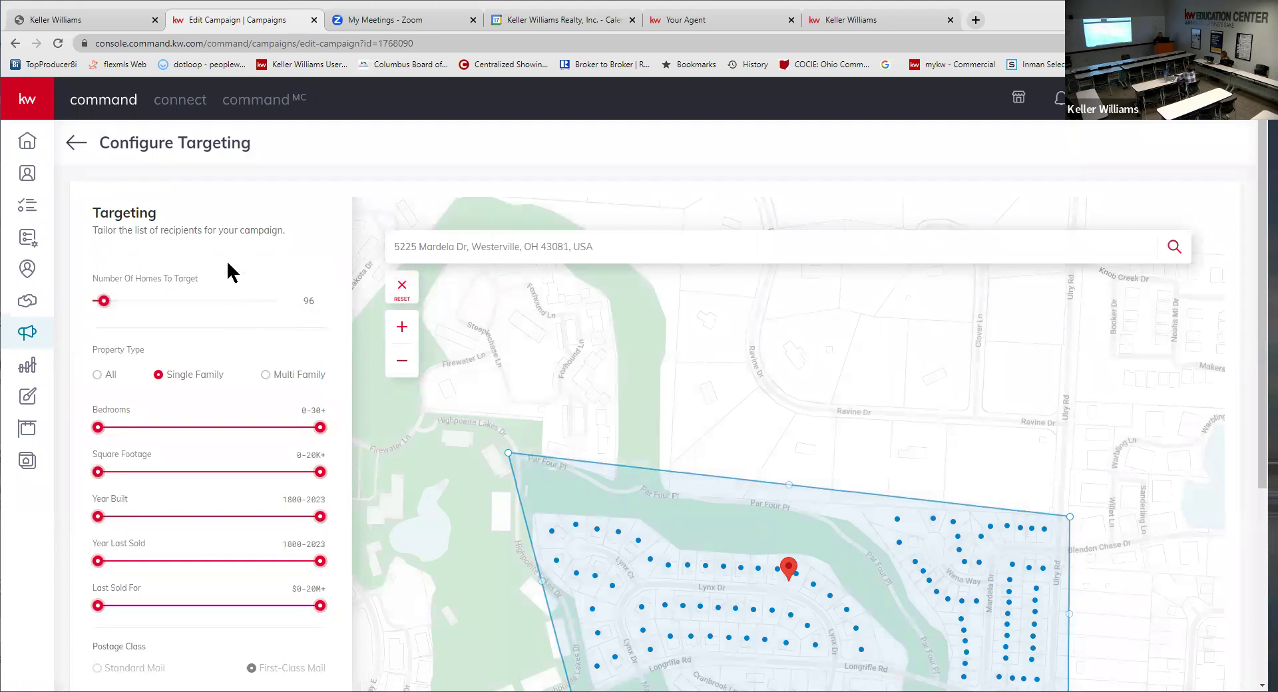
pyautogui.click(76, 143)
pyautogui.click(599, 434)
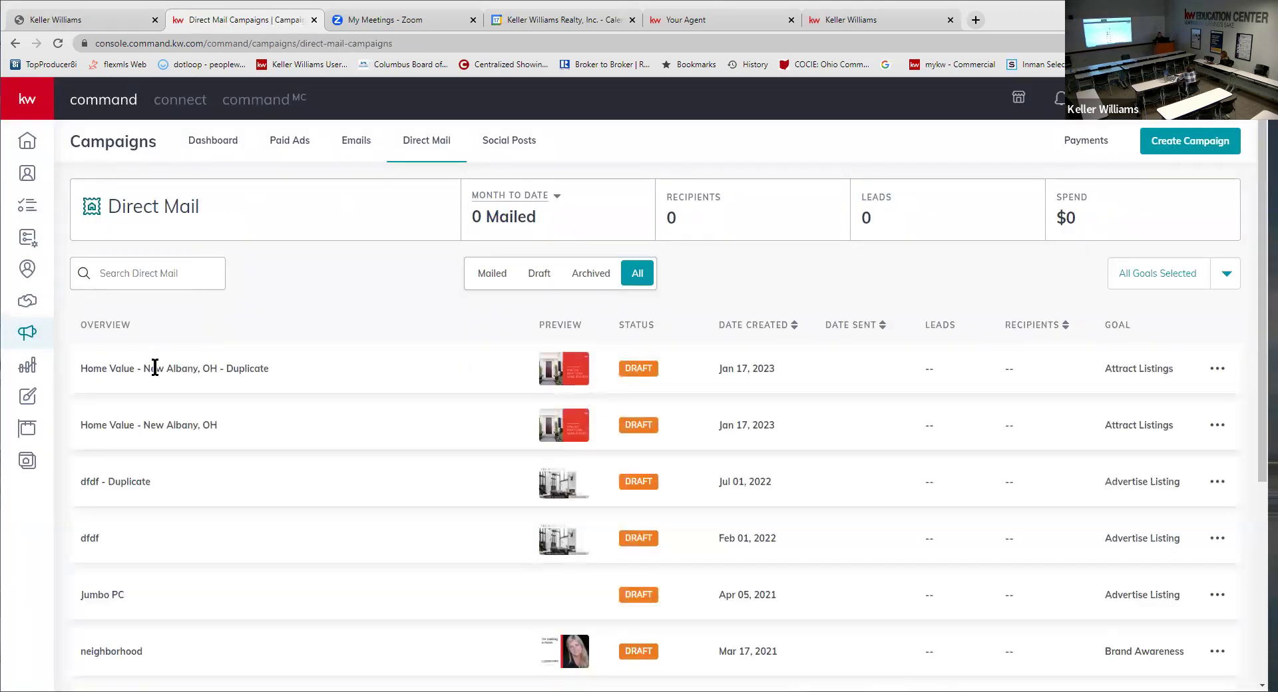
pyautogui.moveTo(143, 368); pyautogui.dragTo(200, 370)
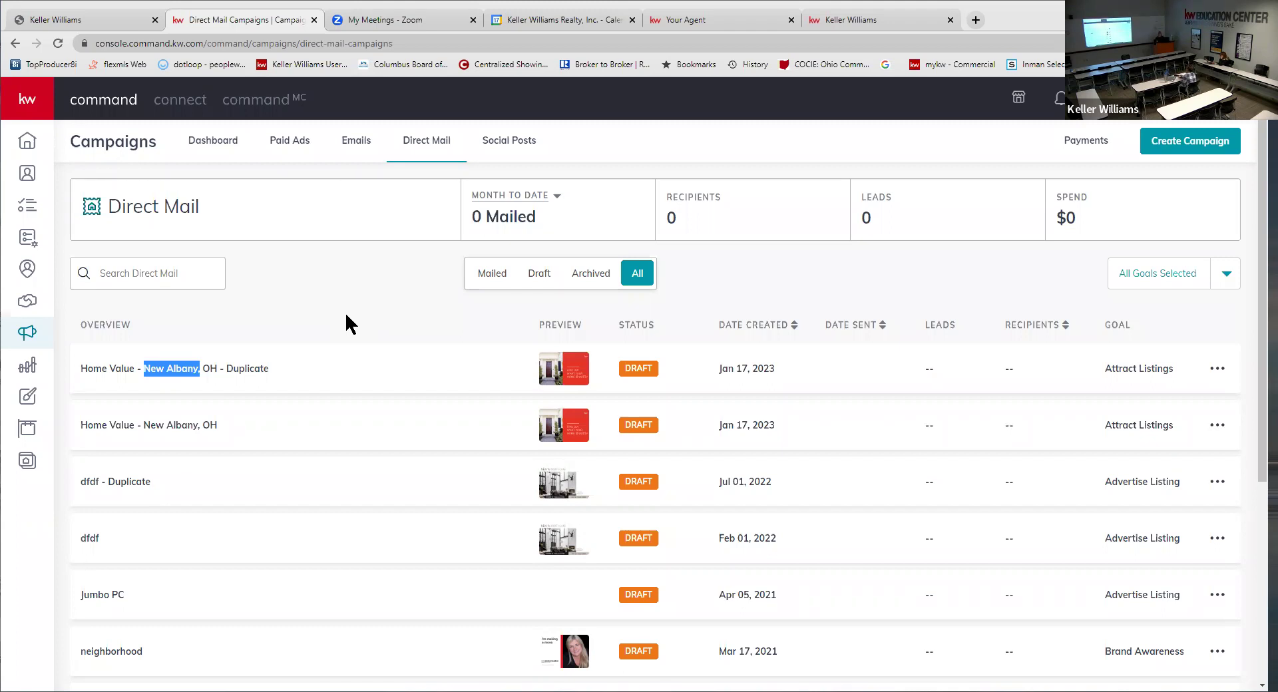
pyautogui.click(816, 142)
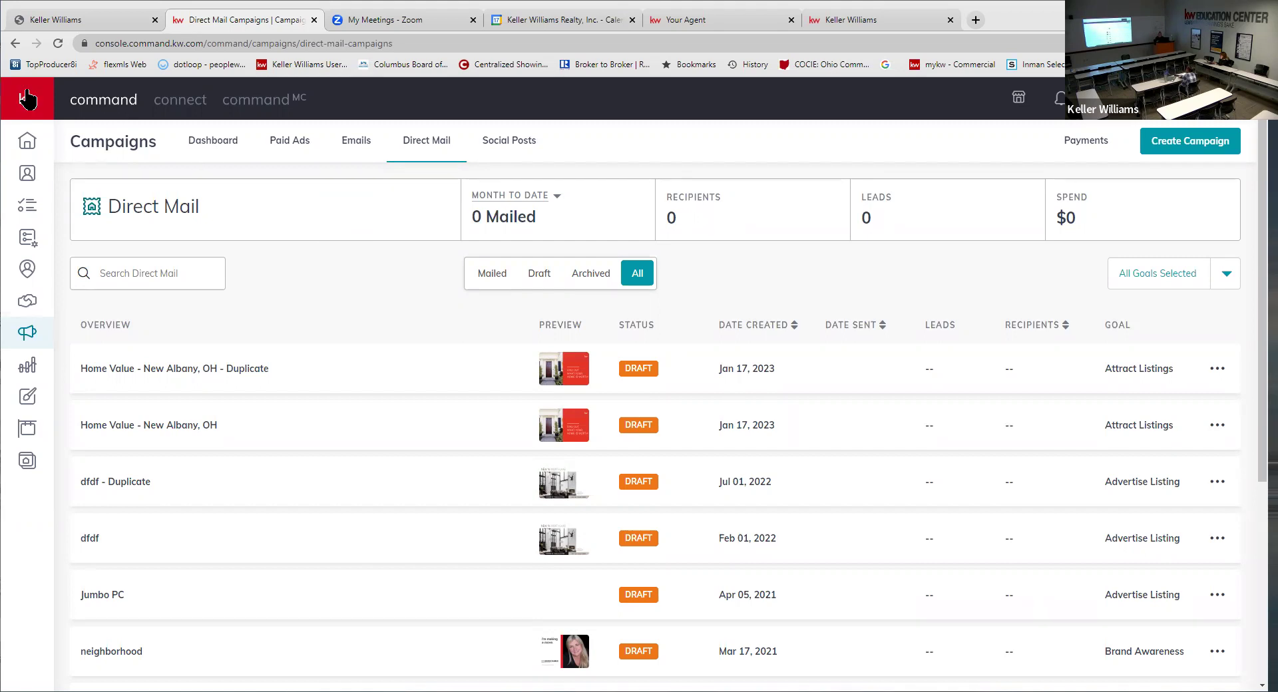
# - Check the Paid Ads campaigns, then go to account Settings from the profile menu
pyautogui.moveTo(36, 160)
pyautogui.click(385, 141)
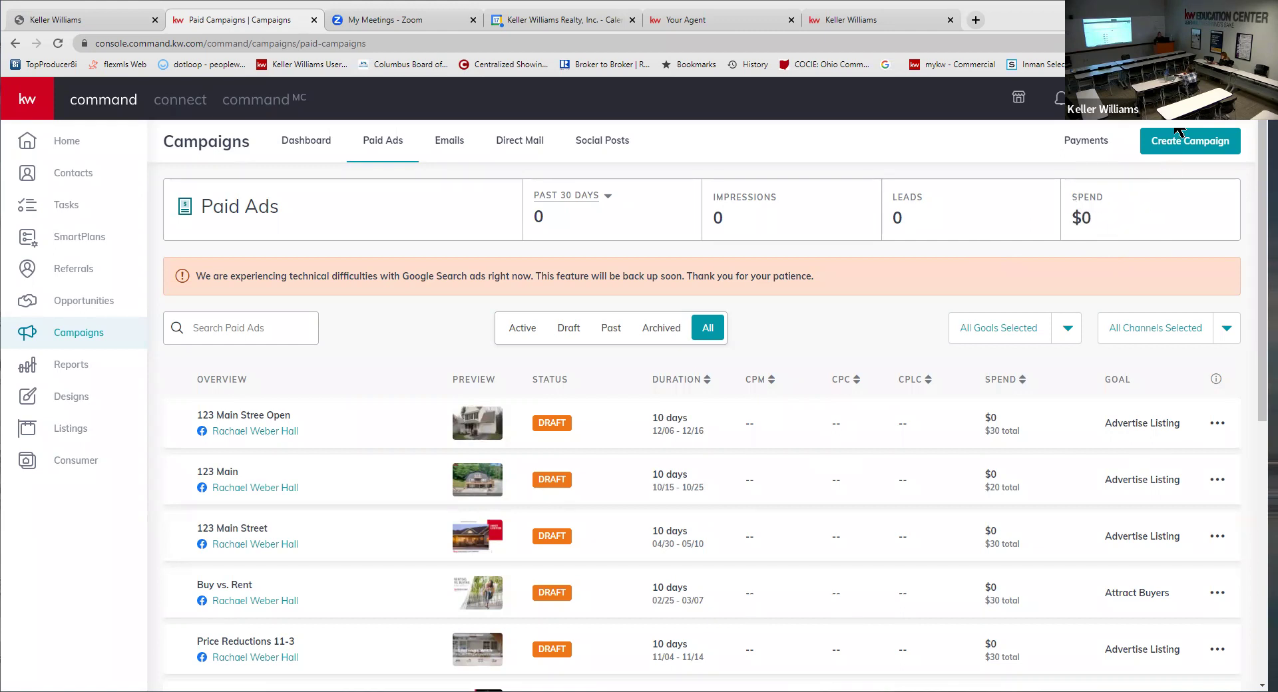
pyautogui.click(1194, 98)
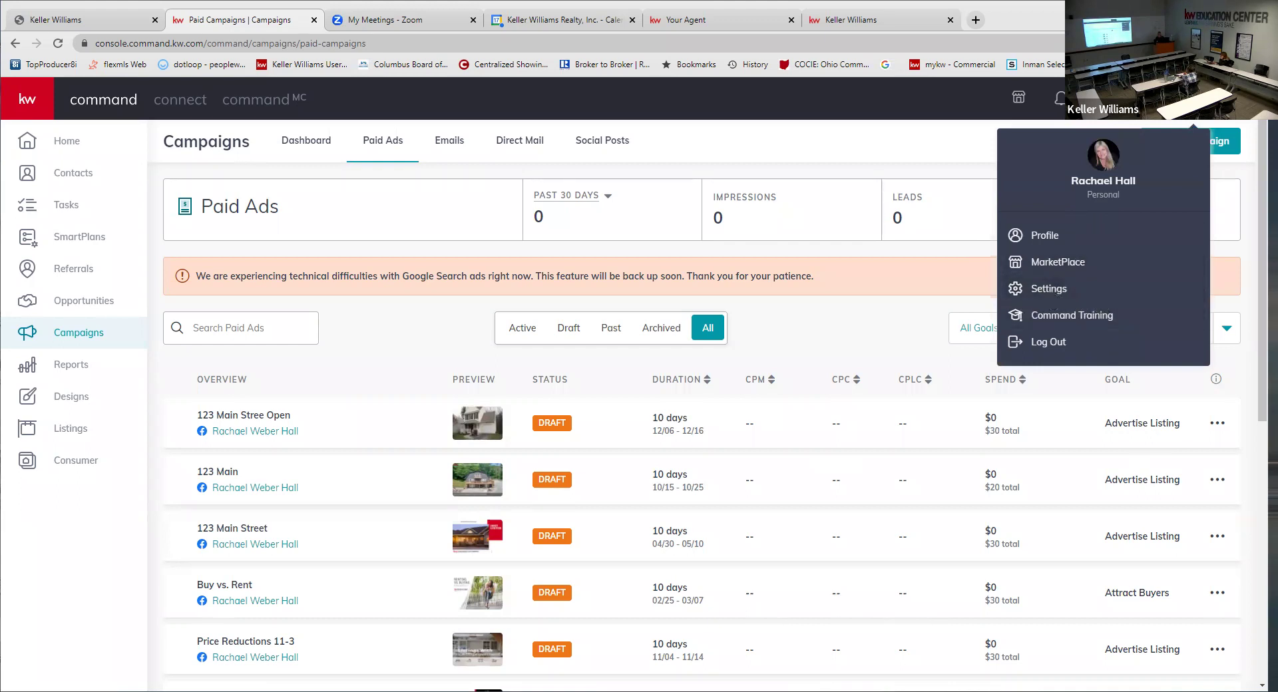
pyautogui.click(1049, 290)
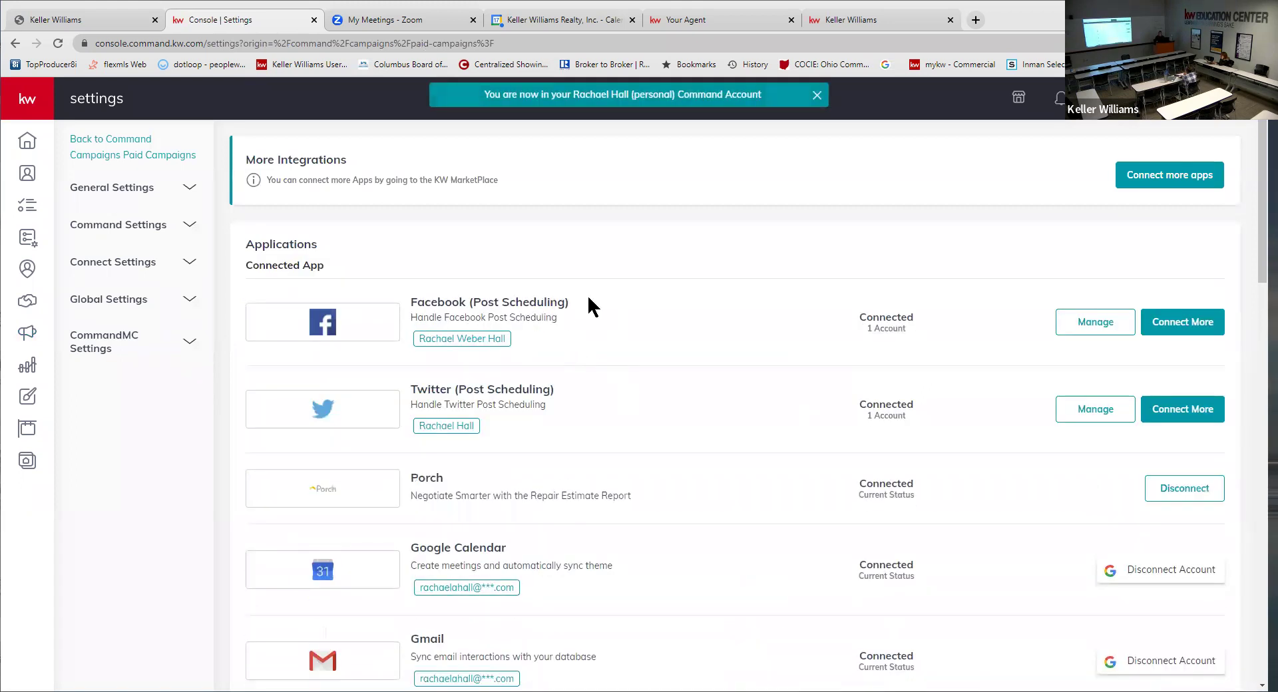
# - Look over the connected apps, starting with the Facebook post scheduling entry
pyautogui.moveTo(419, 301); pyautogui.dragTo(590, 315)
pyautogui.click(584, 333)
pyautogui.scroll(-5, 588, 338)
pyautogui.moveTo(468, 397); pyautogui.dragTo(556, 397)
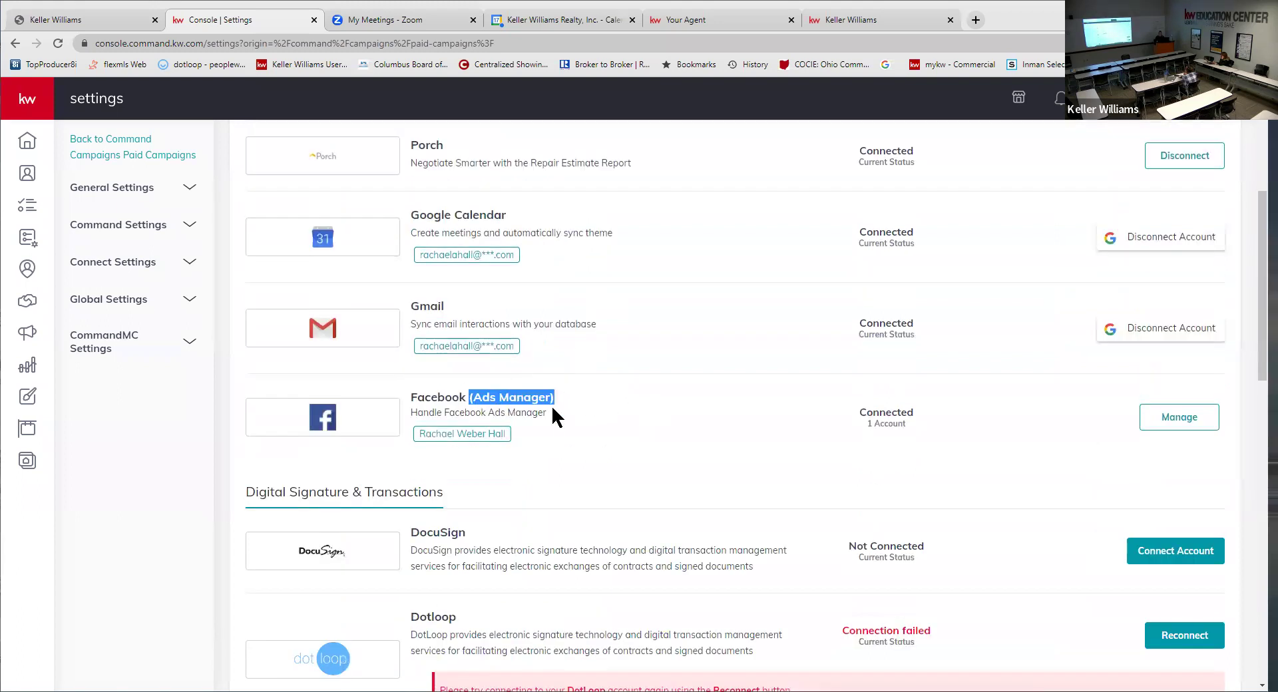
pyautogui.click(568, 406)
# - Review the Facebook pages linked for Ads Manager, then return to Campaigns
pyautogui.click(1185, 424)
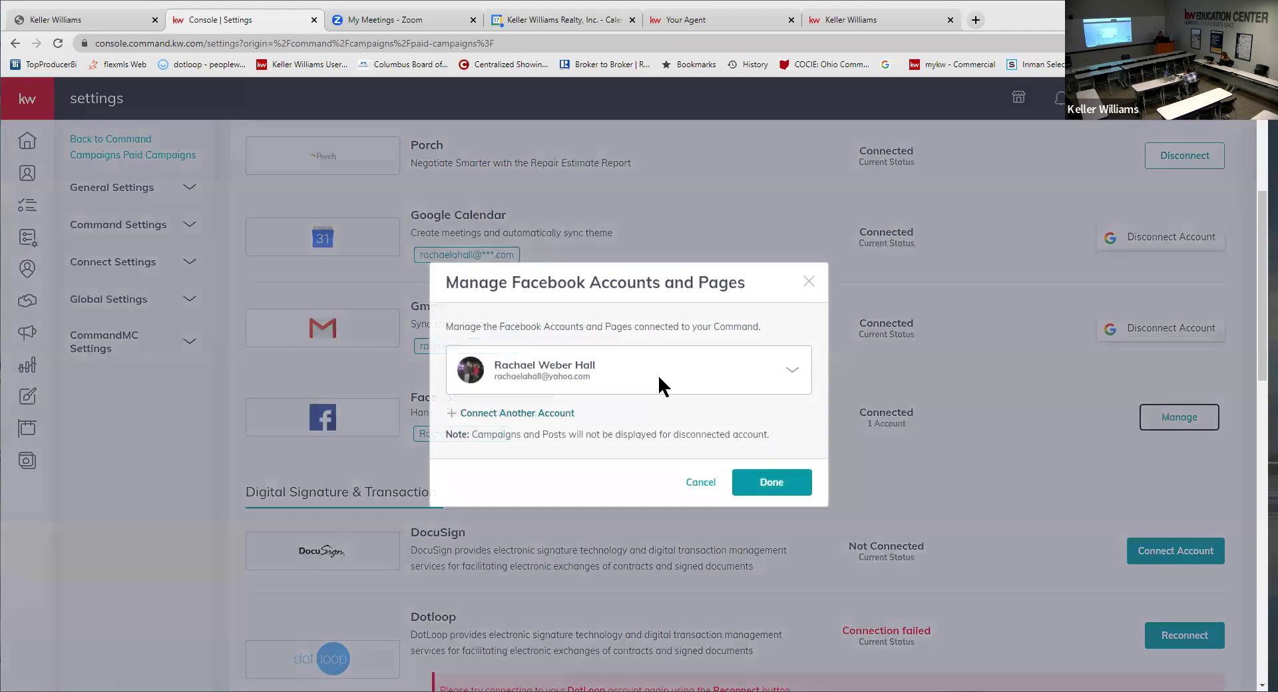
pyautogui.click(790, 367)
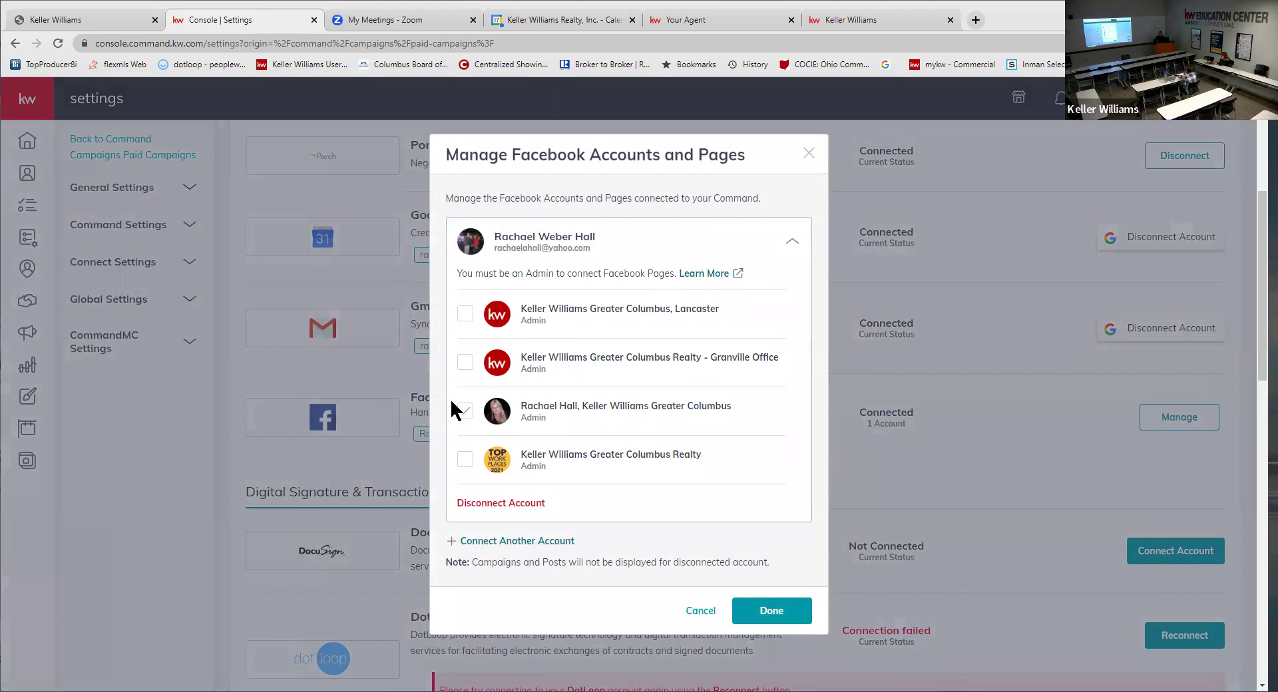
pyautogui.click(810, 154)
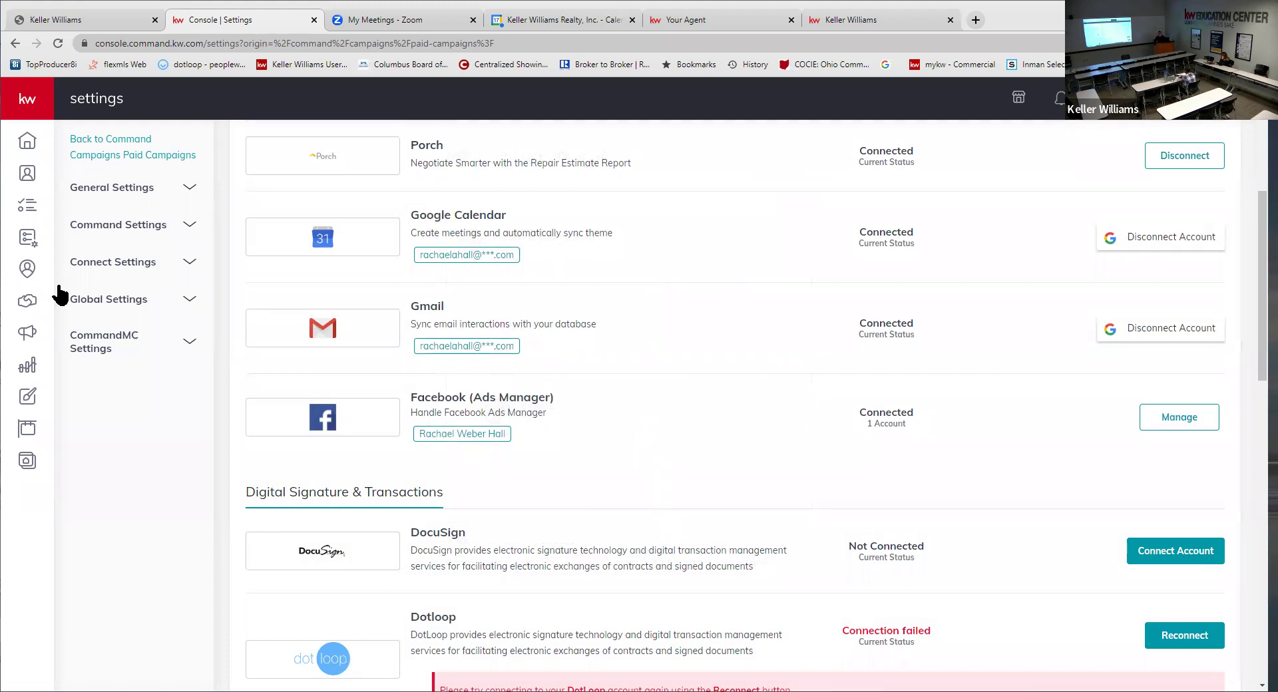
pyautogui.click(26, 333)
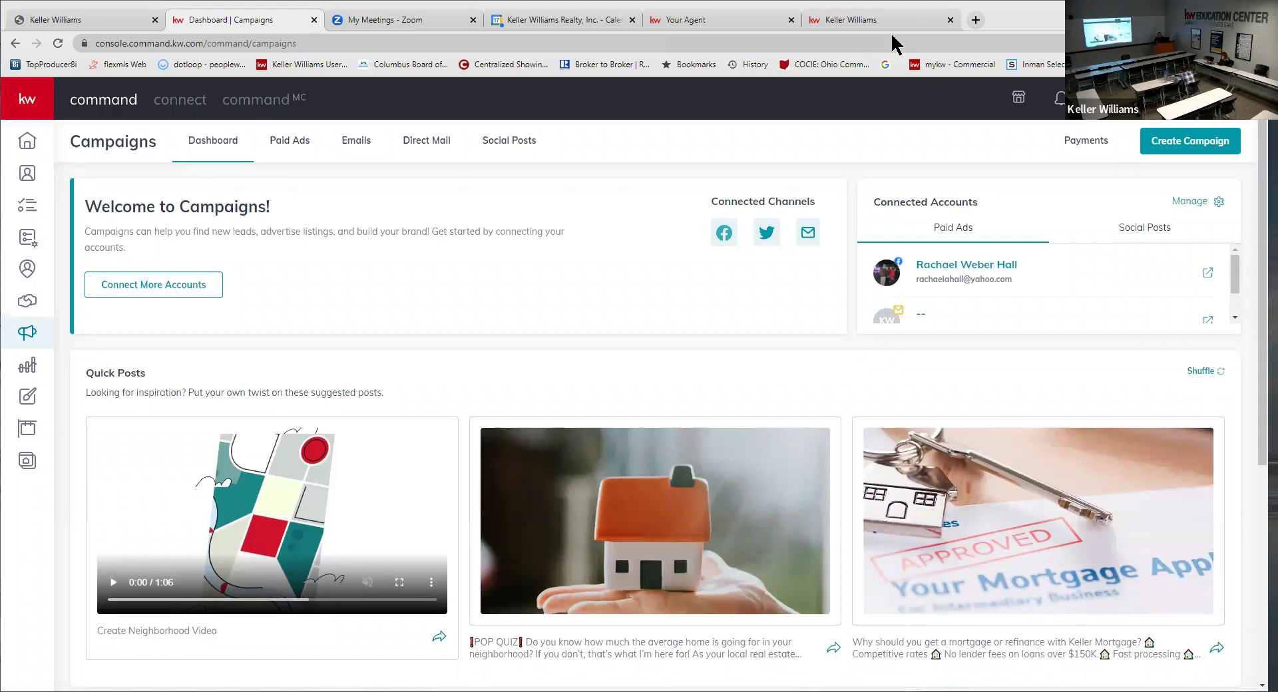
# - Go to the saved designs and open the 02_HomeValue_PC postcard
pyautogui.click(28, 397)
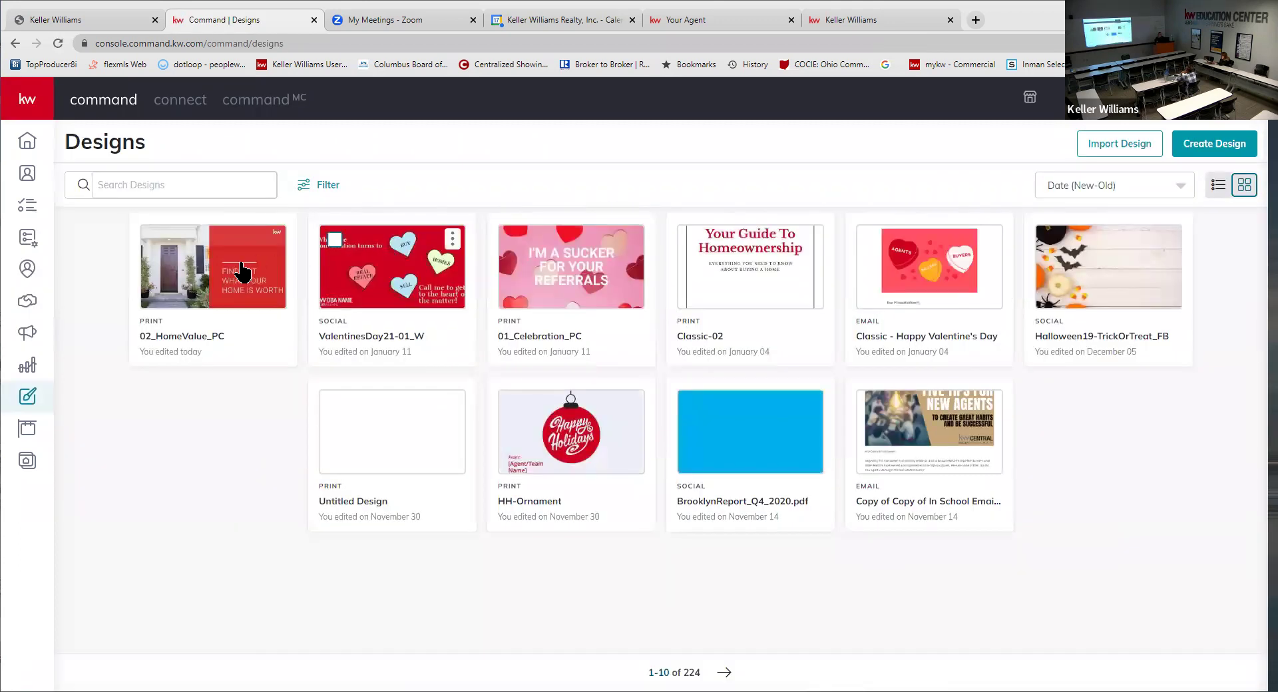
pyautogui.click(247, 252)
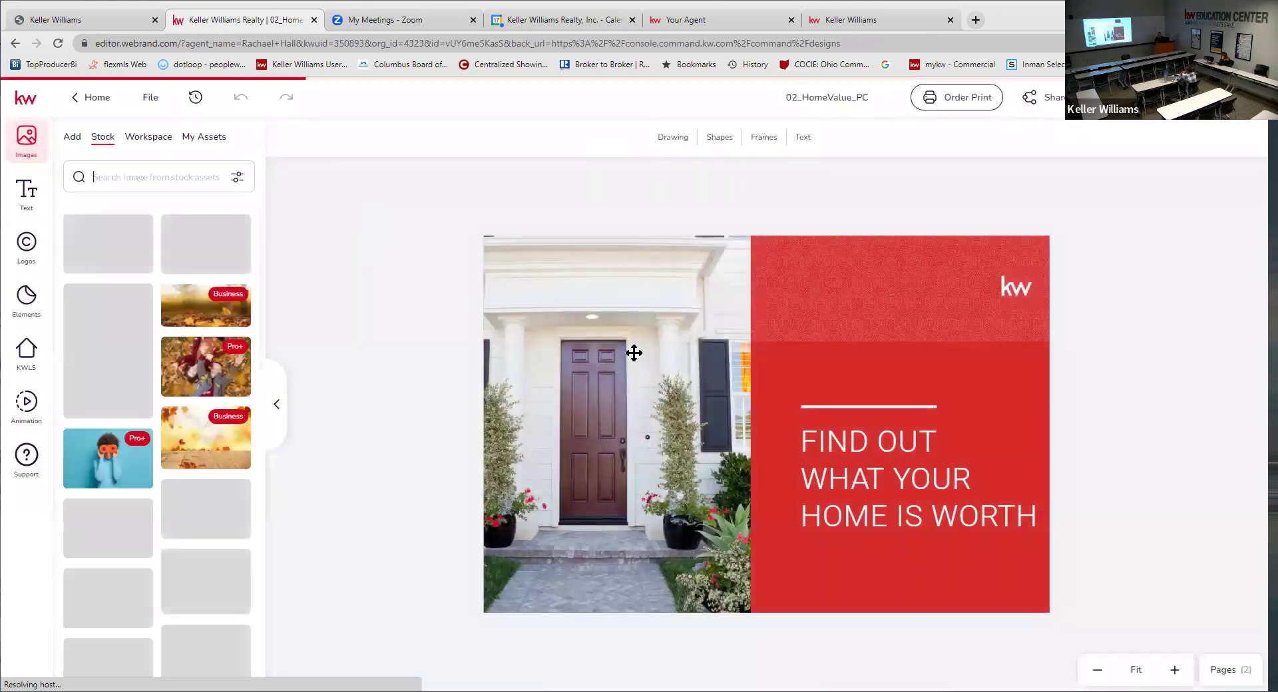
# - Swap the postcard's house photo for the spring flowers stock image
pyautogui.click(649, 343)
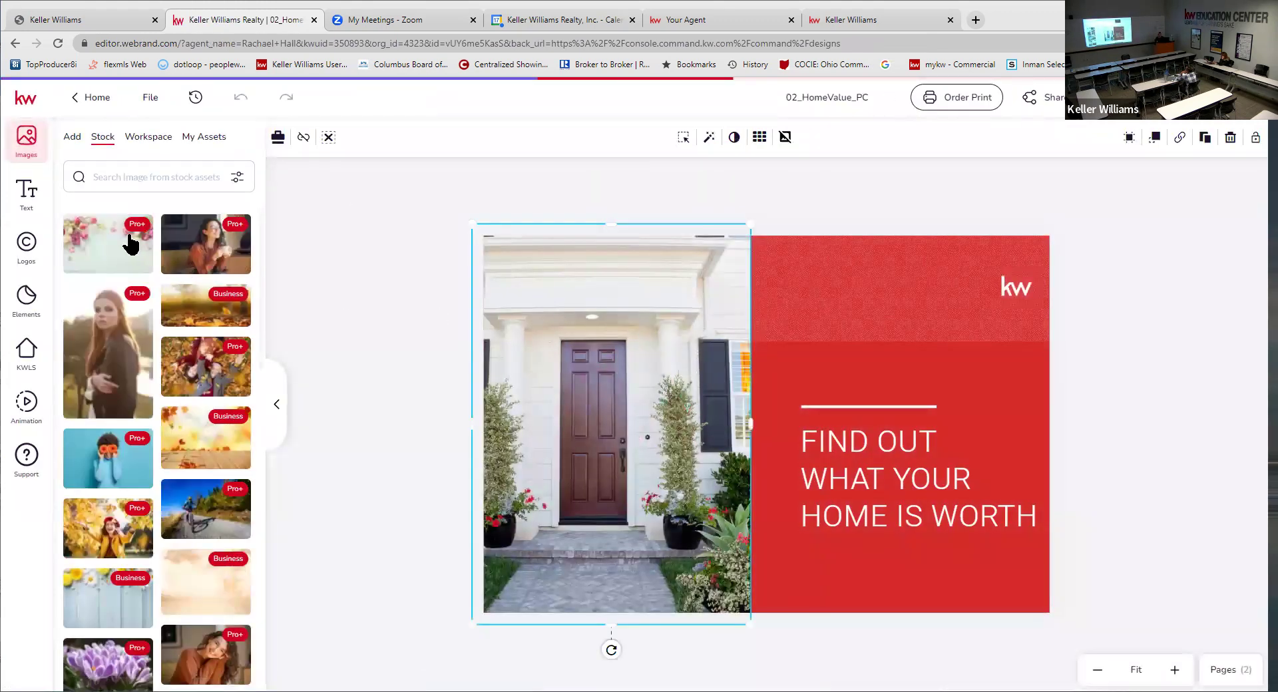
pyautogui.click(95, 263)
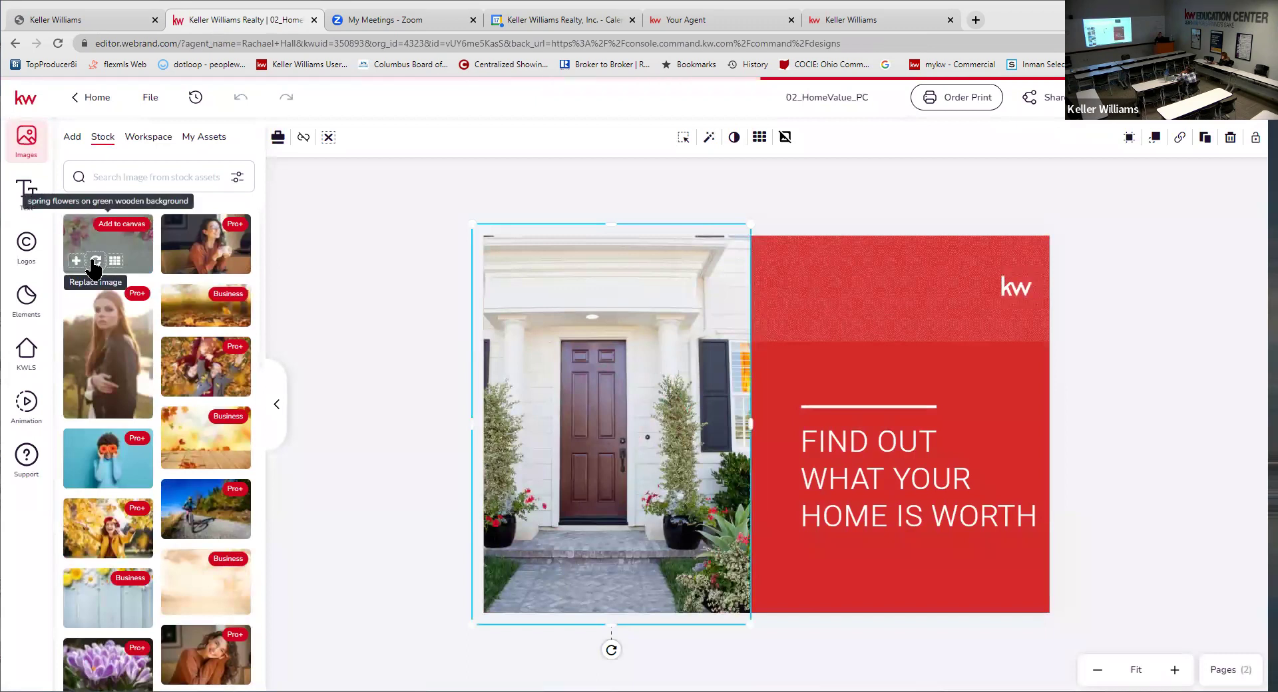
pyautogui.click(856, 300)
pyautogui.click(827, 362)
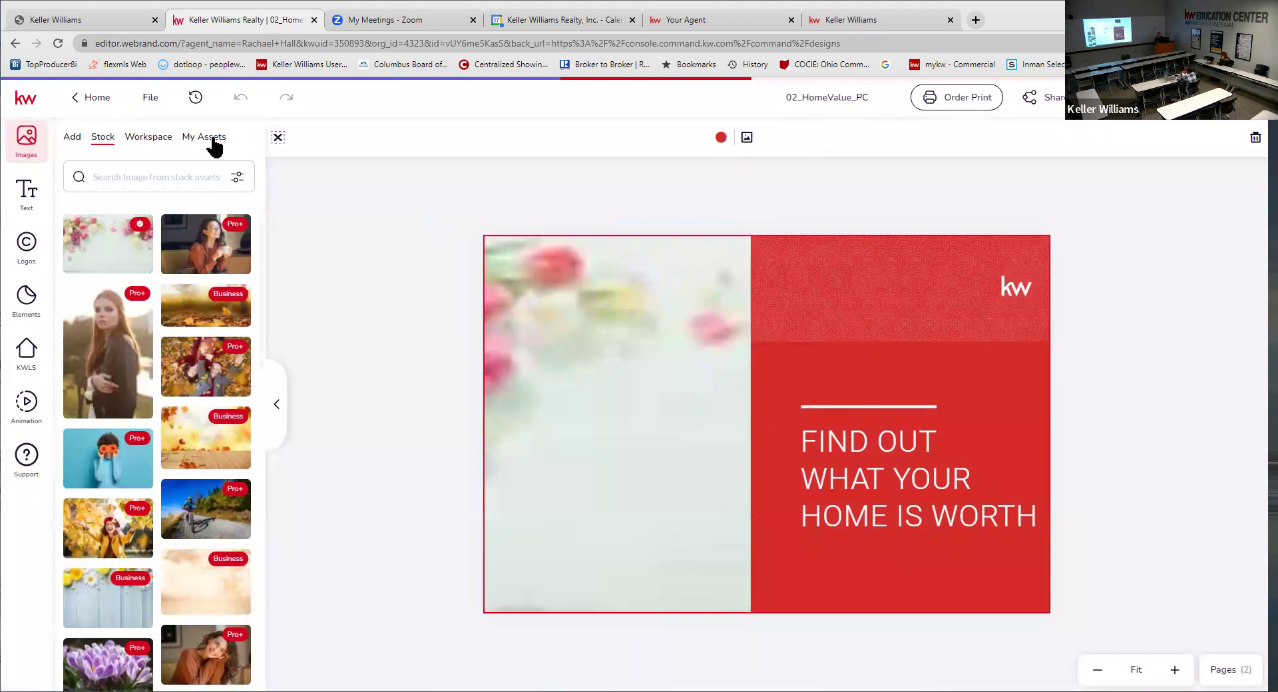
pyautogui.click(848, 443)
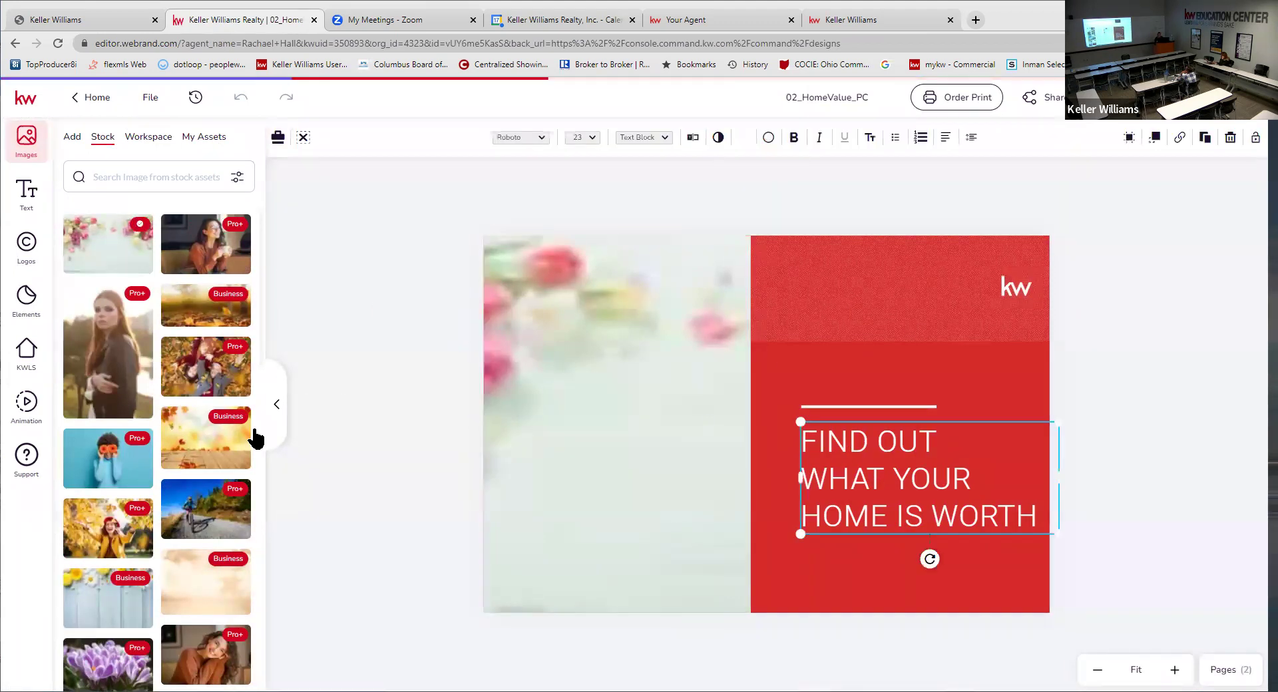
# - Delete the flower image, header rectangle, headline text, white line and kw logo
pyautogui.click(695, 376)
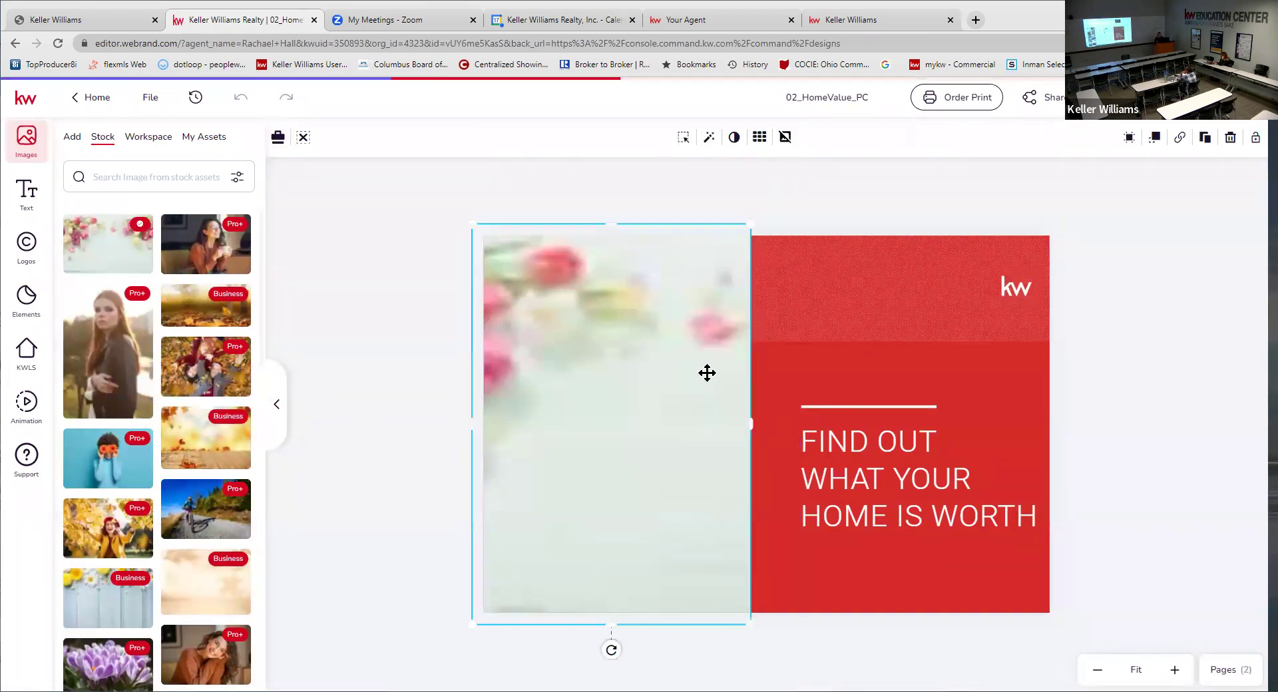
pyautogui.press('Delete')
pyautogui.click(839, 320)
pyautogui.press('Delete')
pyautogui.click(829, 378)
pyautogui.click(855, 436)
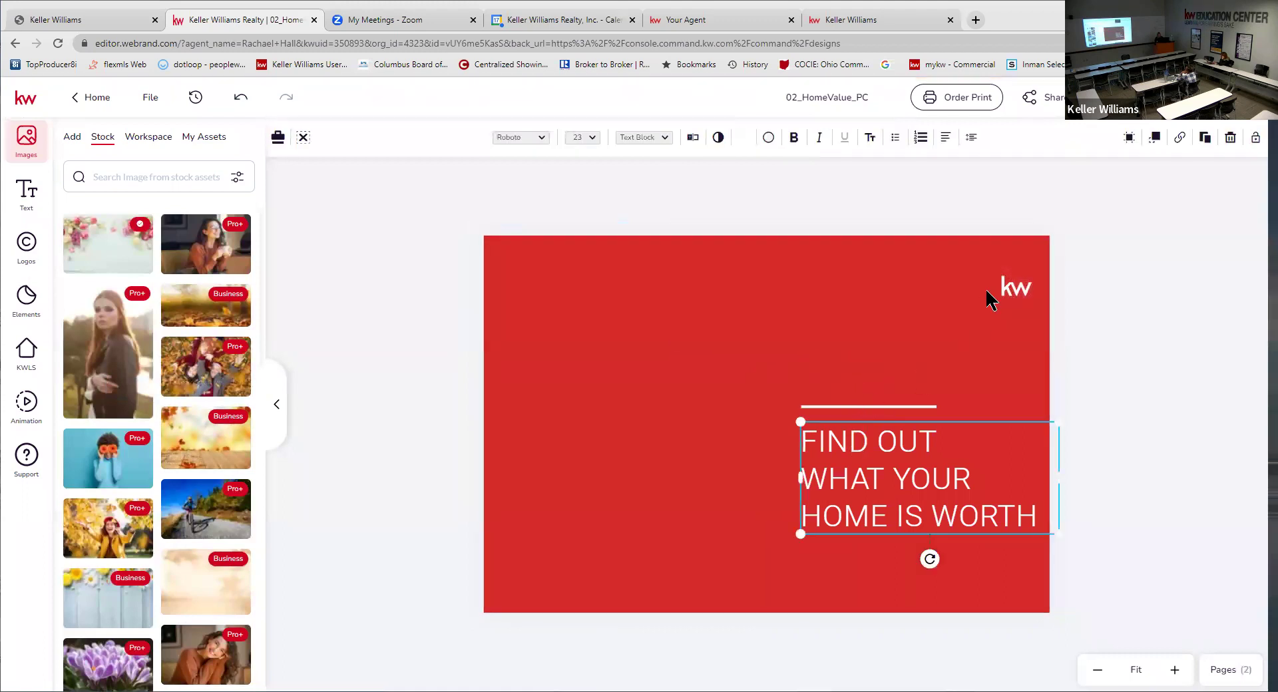
pyautogui.press('Delete')
pyautogui.click(885, 407)
pyautogui.press('Delete')
pyautogui.click(1019, 291)
pyautogui.press('Delete')
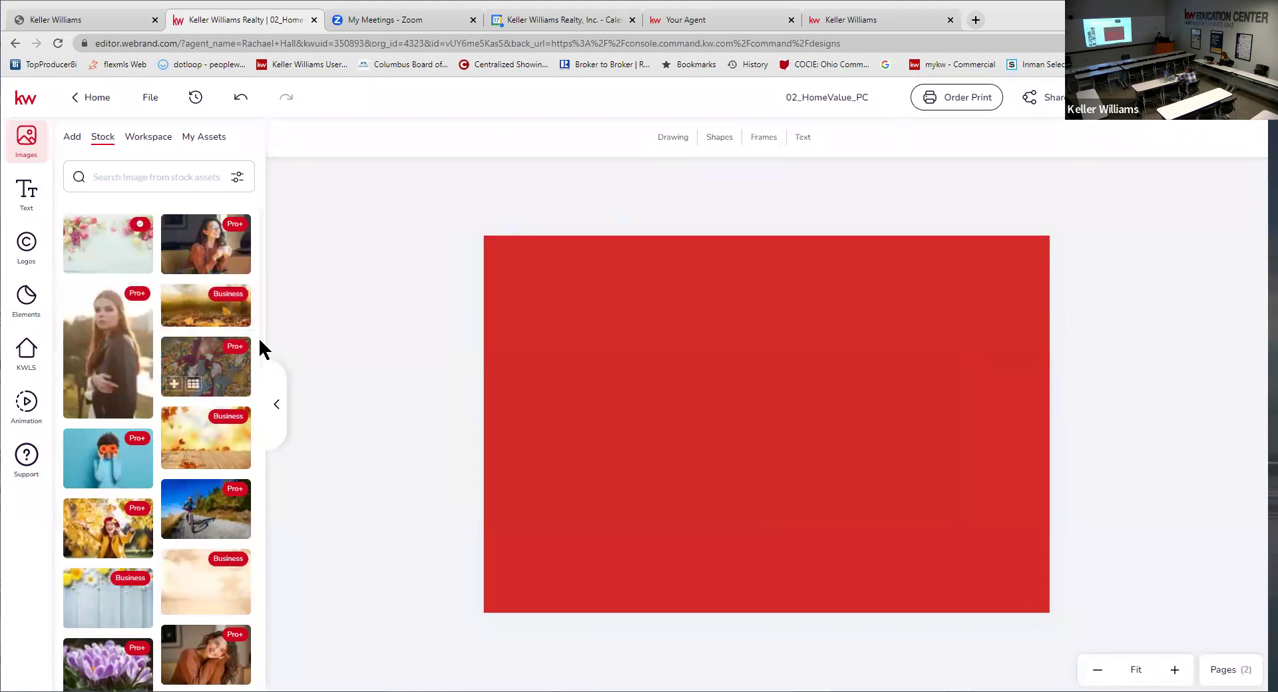
# - Make the daisies-on-blue-wood stock photo the postcard background, after trying other stock images
pyautogui.moveTo(117, 260)
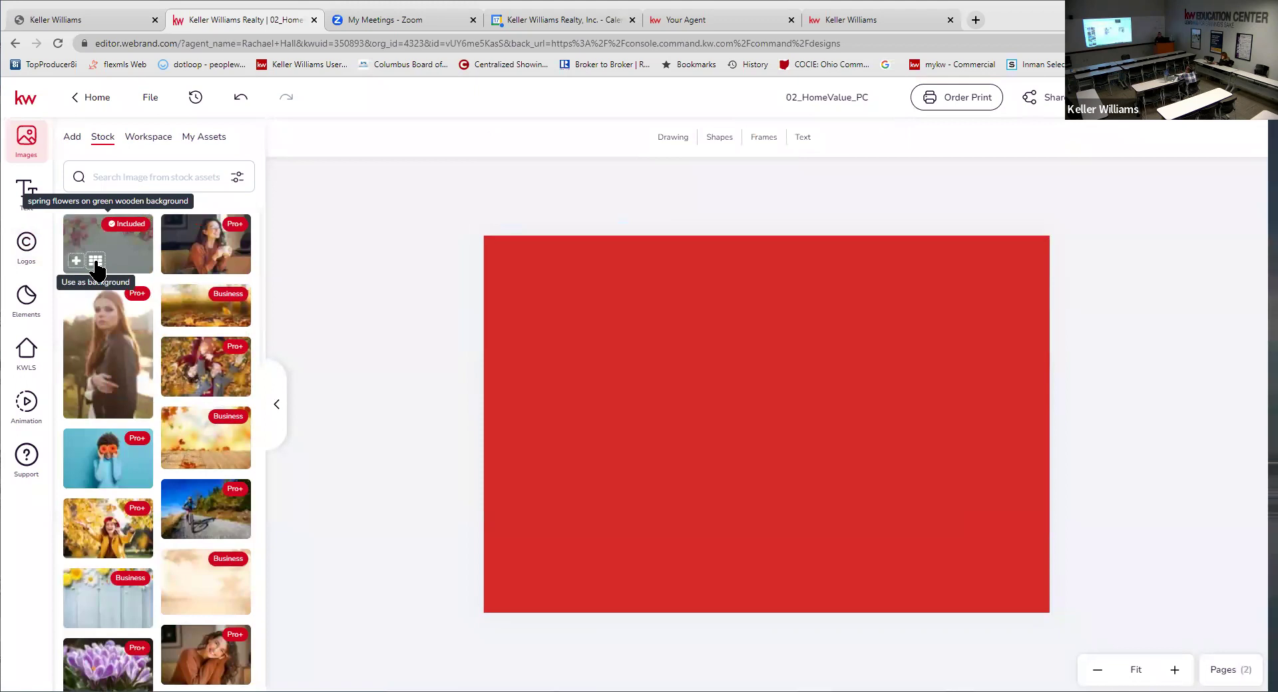
pyautogui.click(96, 261)
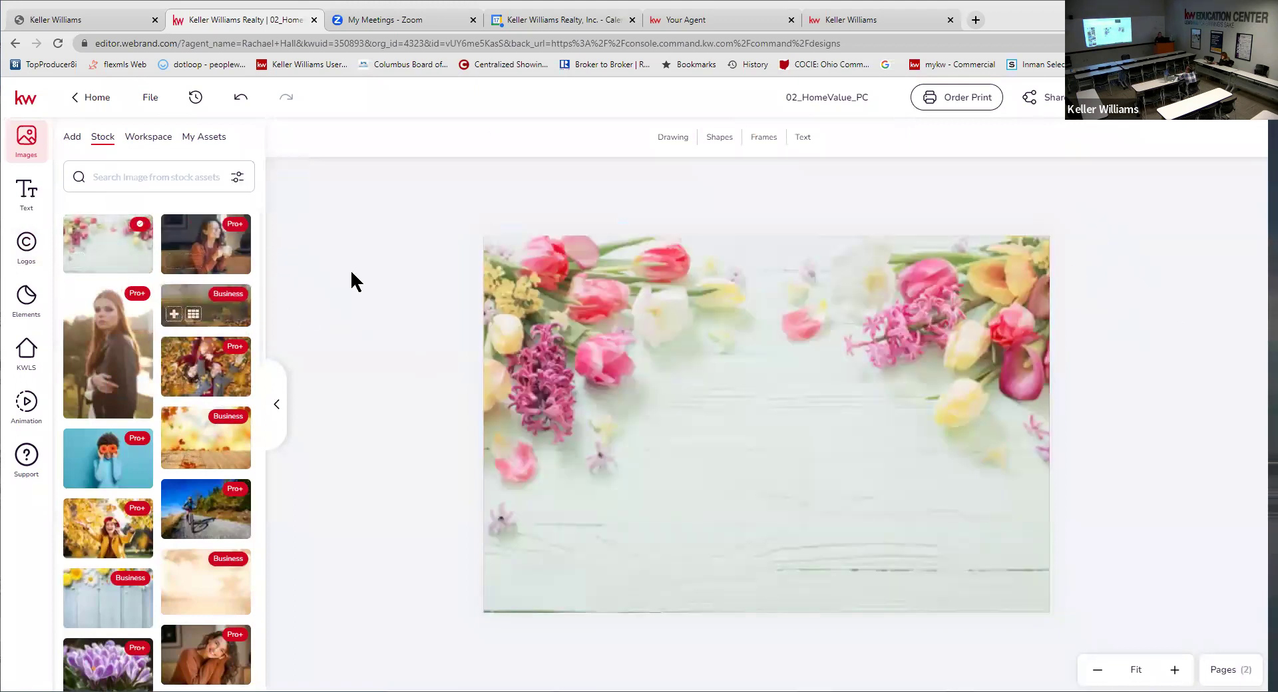
pyautogui.moveTo(227, 317)
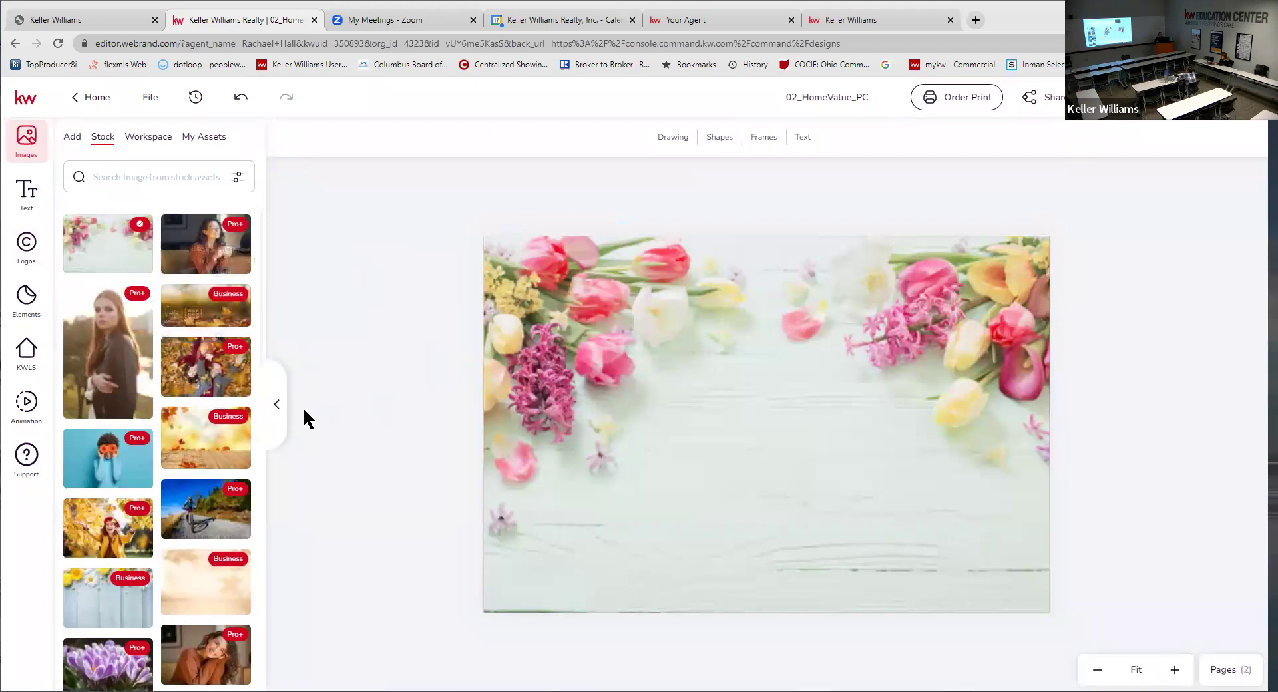
pyautogui.moveTo(103, 301)
pyautogui.click(95, 546)
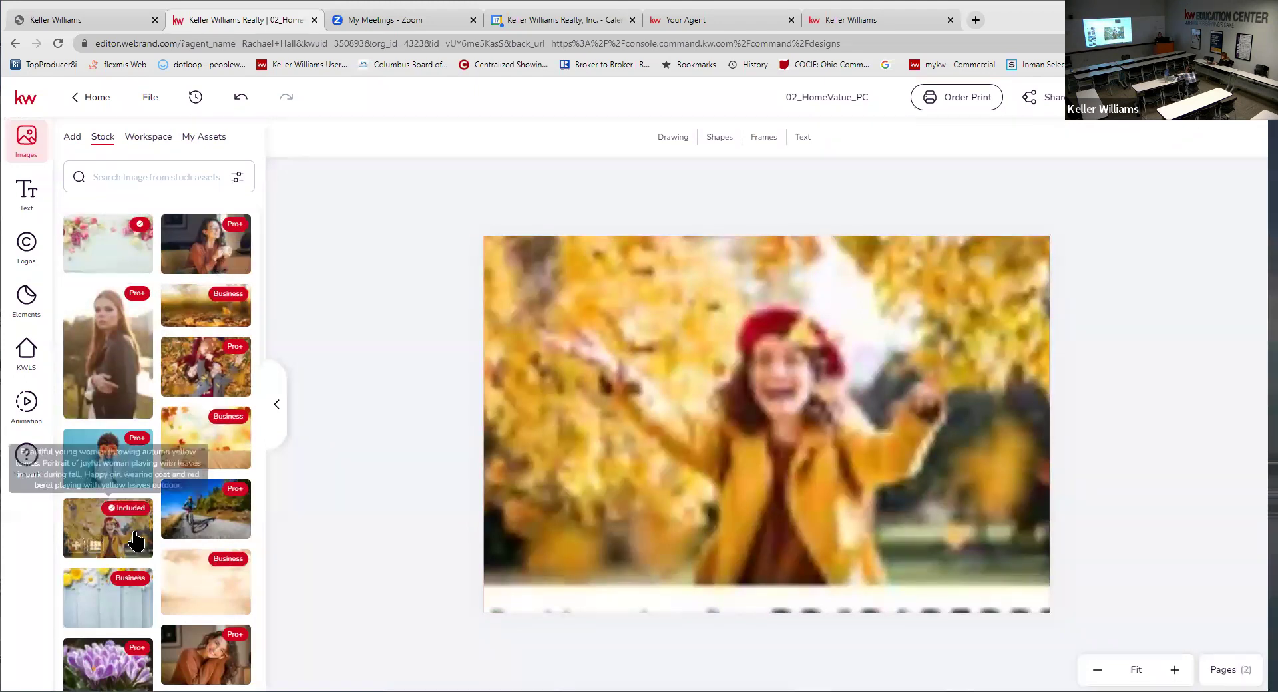
pyautogui.moveTo(126, 596)
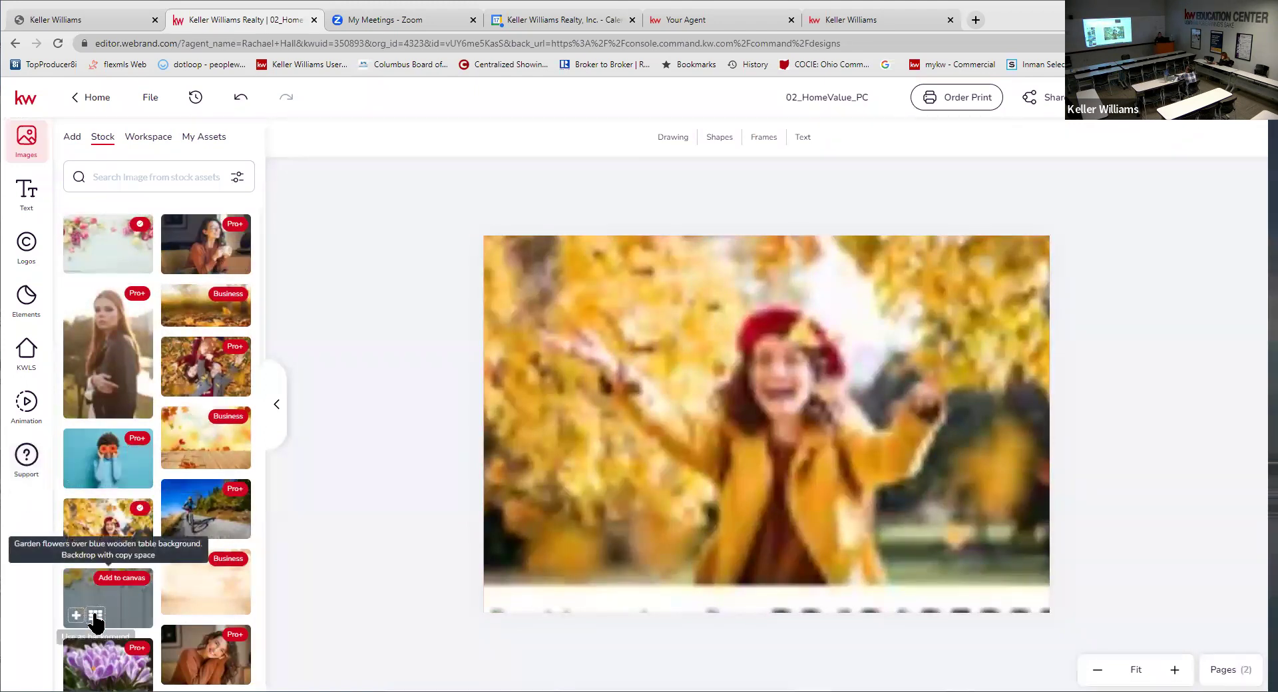
pyautogui.click(95, 615)
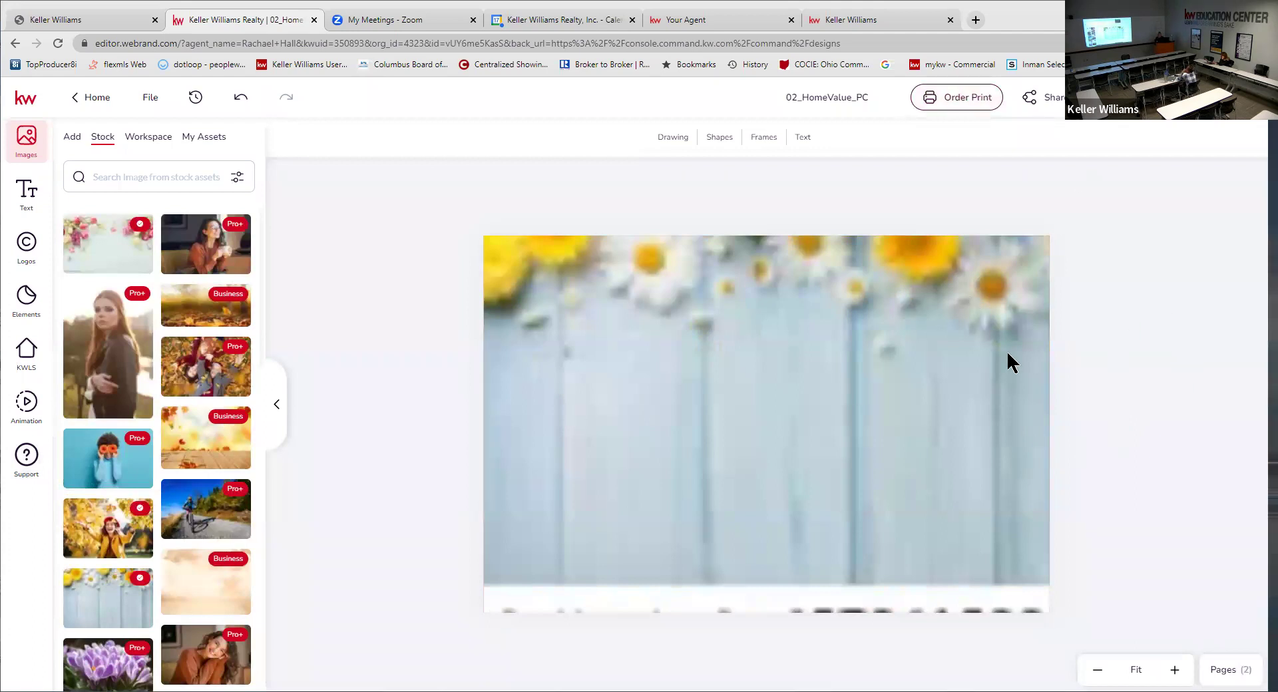
pyautogui.click(26, 210)
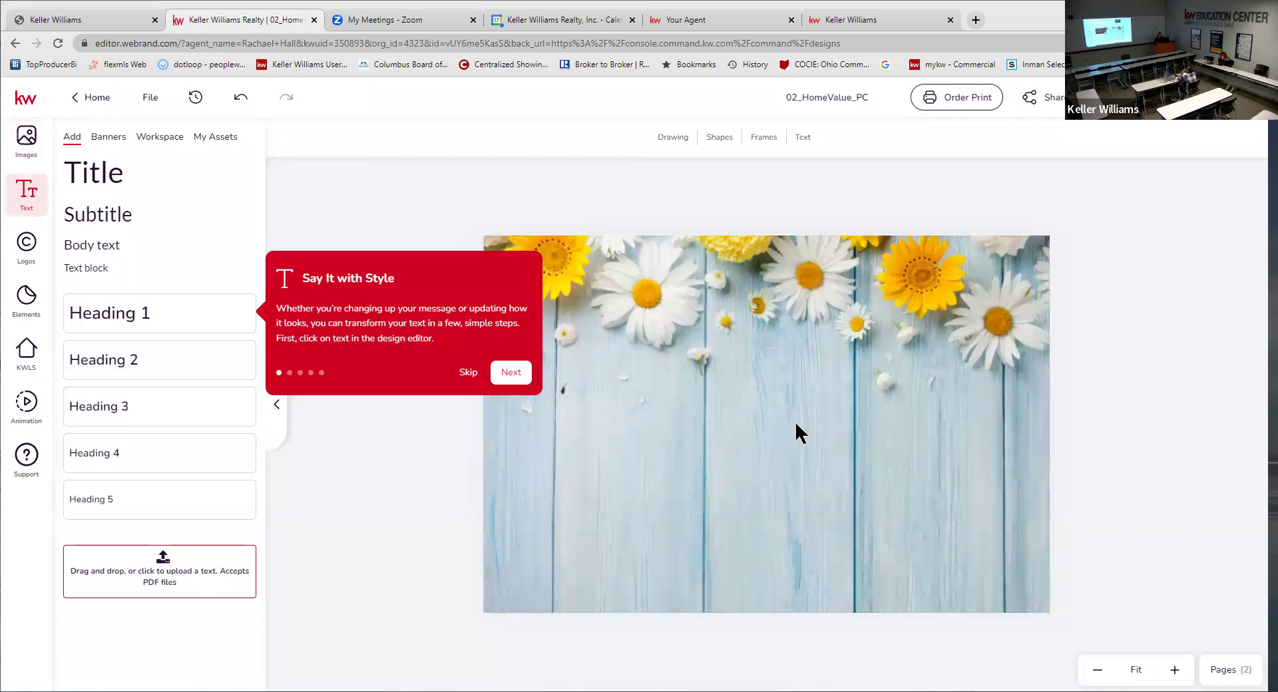
# - Add an enlarged Body text box low on the daisies front, then view the back page
pyautogui.click(468, 373)
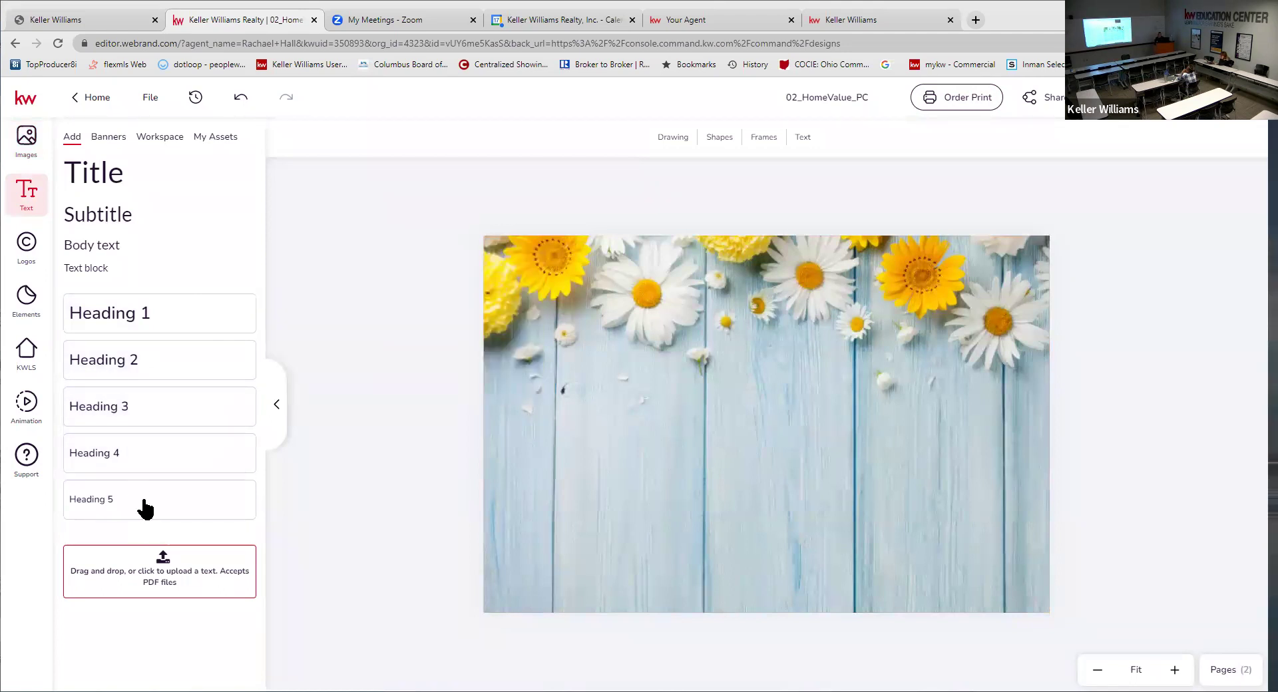
pyautogui.click(121, 252)
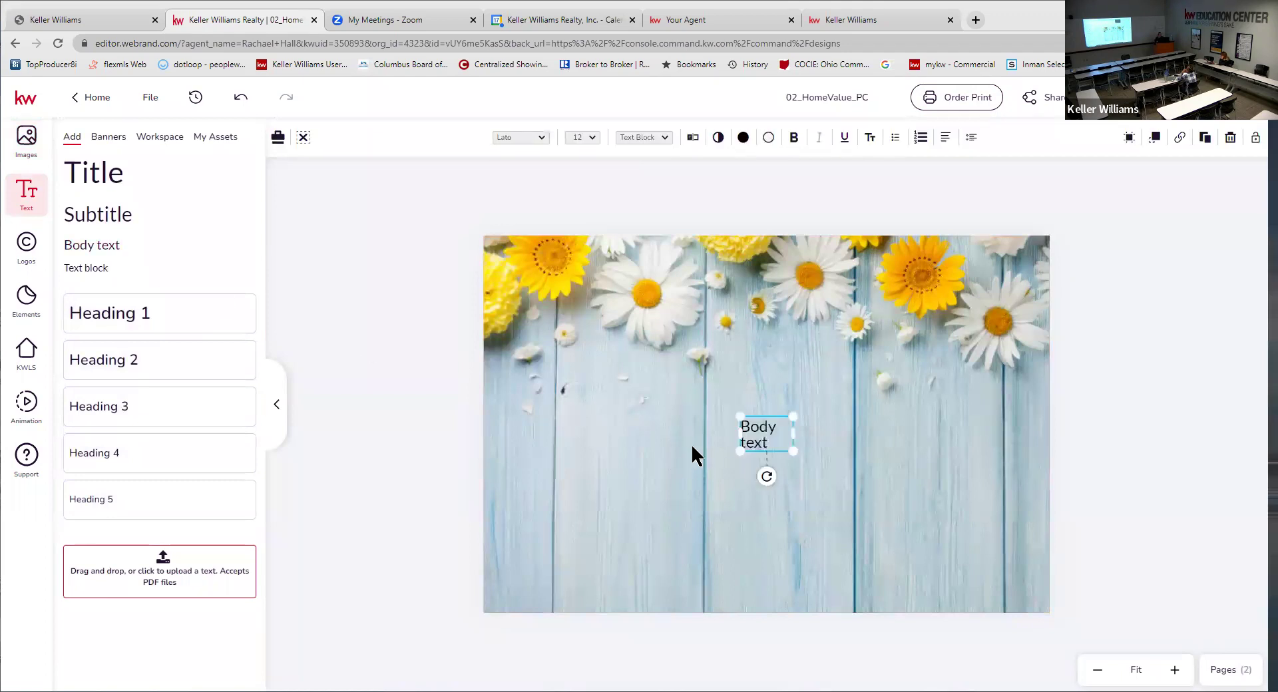
pyautogui.moveTo(793, 418); pyautogui.dragTo(825, 464)
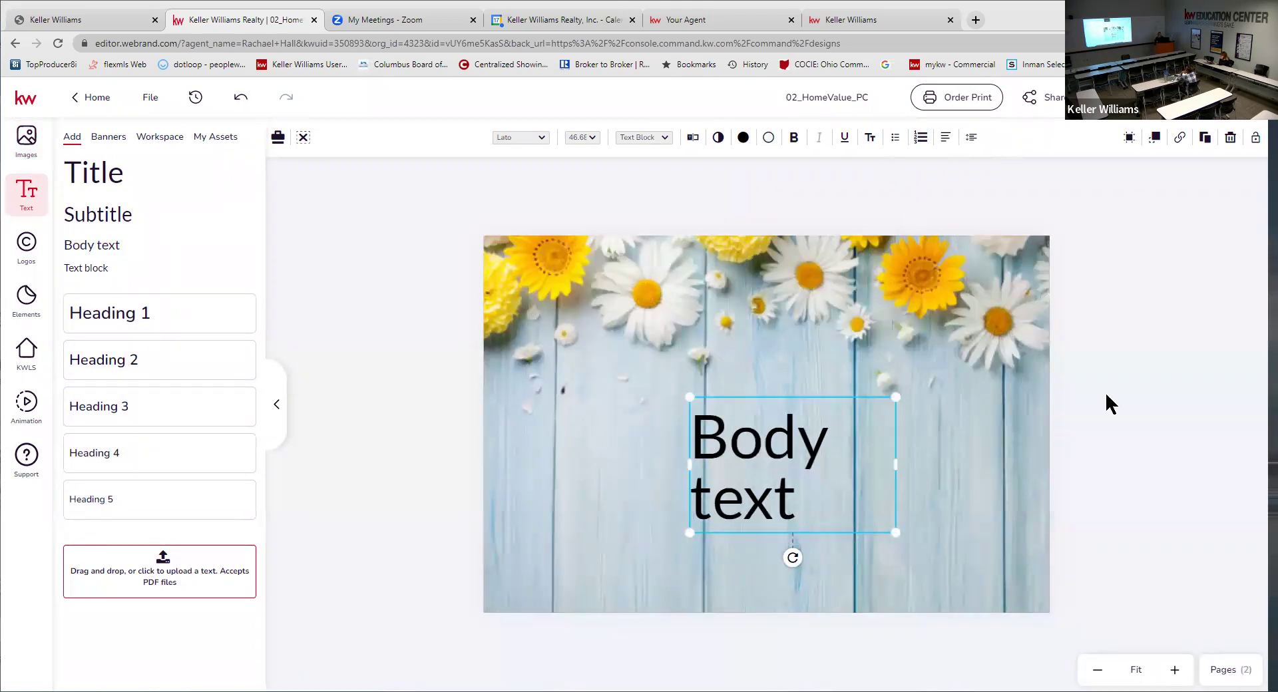
pyautogui.click(1221, 671)
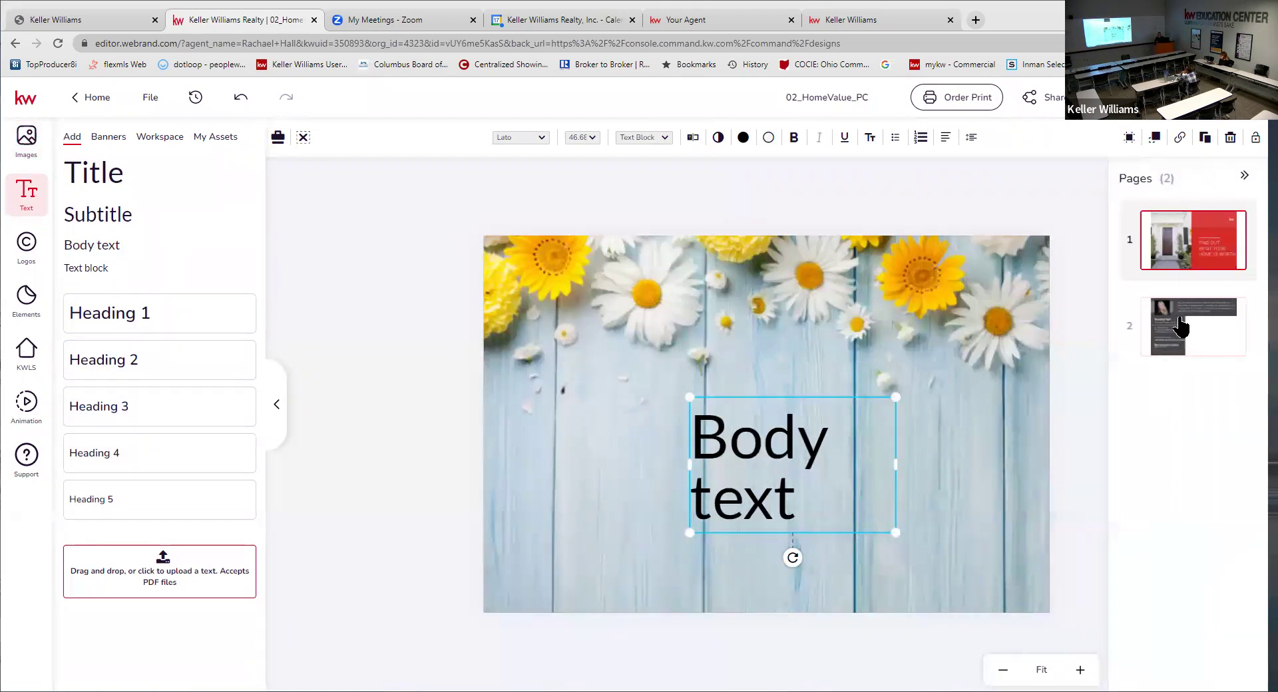
pyautogui.click(1182, 326)
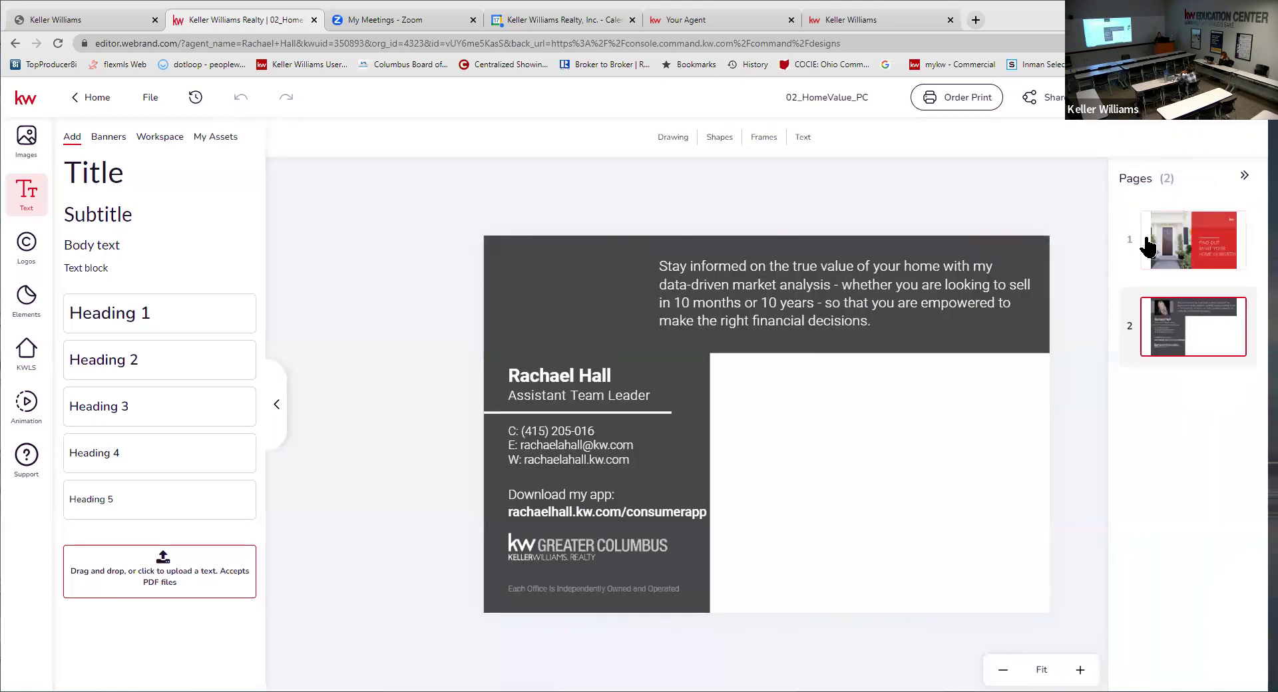
# - Inspect the back page's photo placeholder and grey contact panel, and browse stock images
pyautogui.click(566, 285)
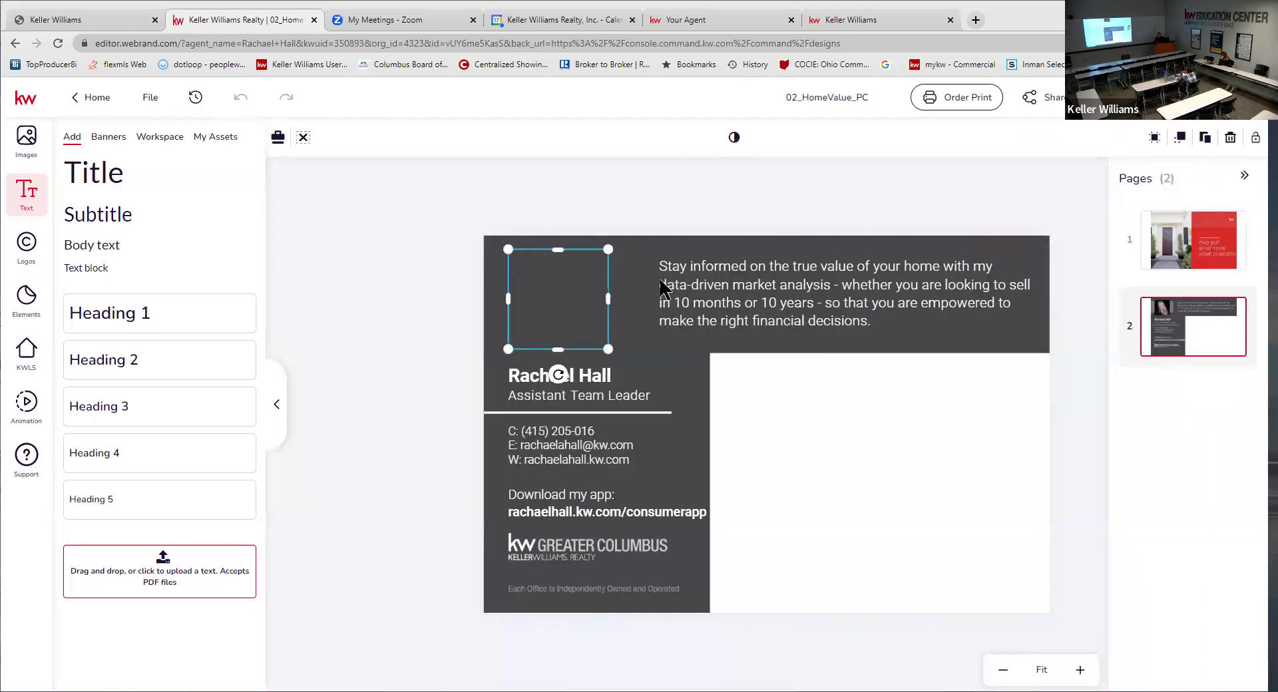
pyautogui.click(636, 309)
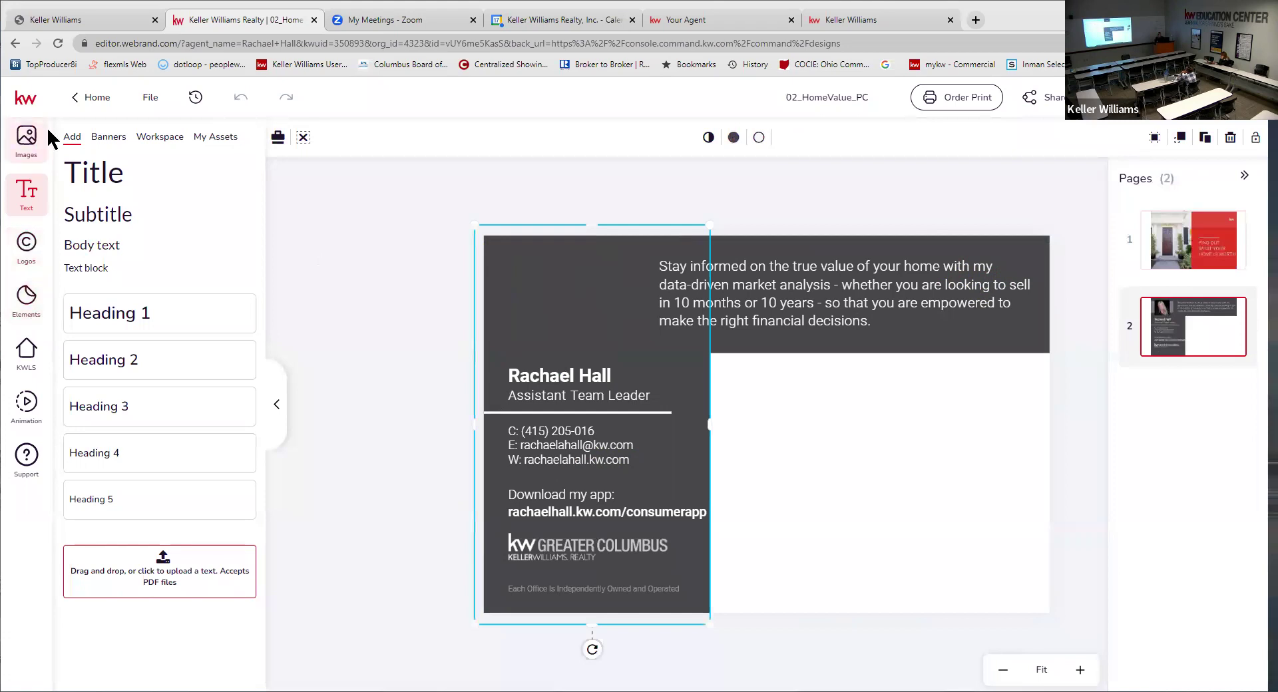
pyautogui.click(25, 141)
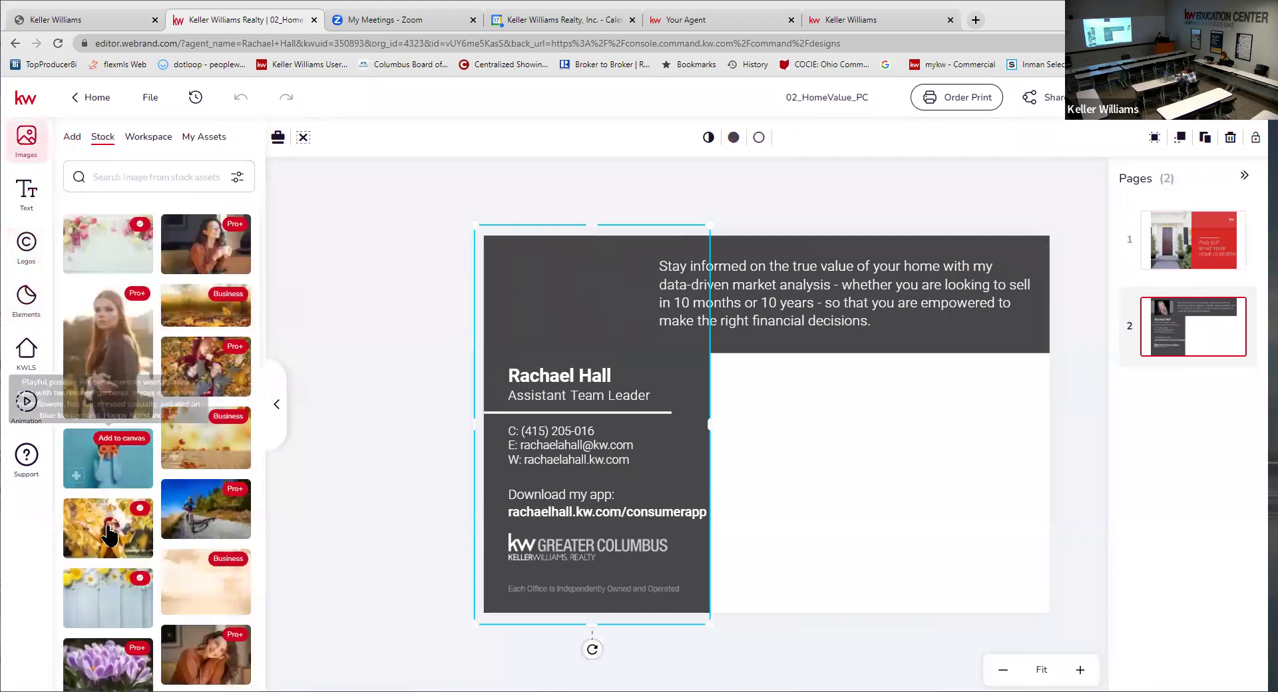
pyautogui.moveTo(87, 618)
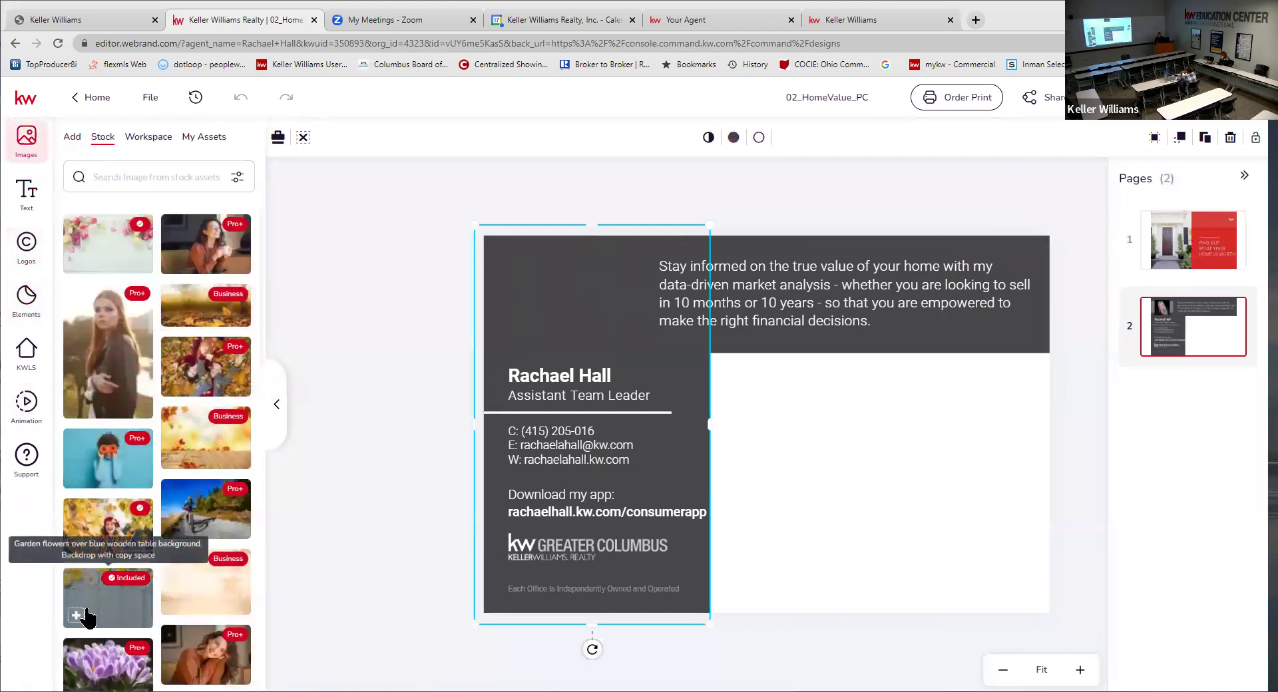
pyautogui.click(862, 462)
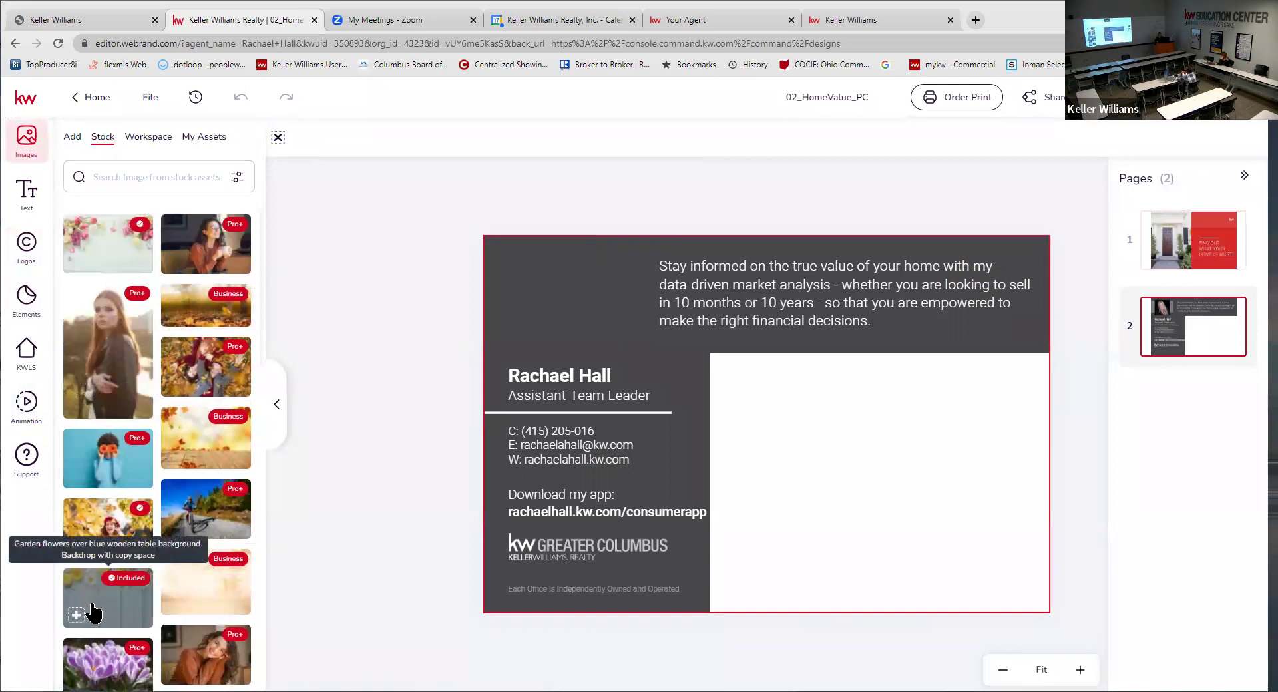
# - Return to the floral front page with the image upload sources showing
pyautogui.click(1164, 234)
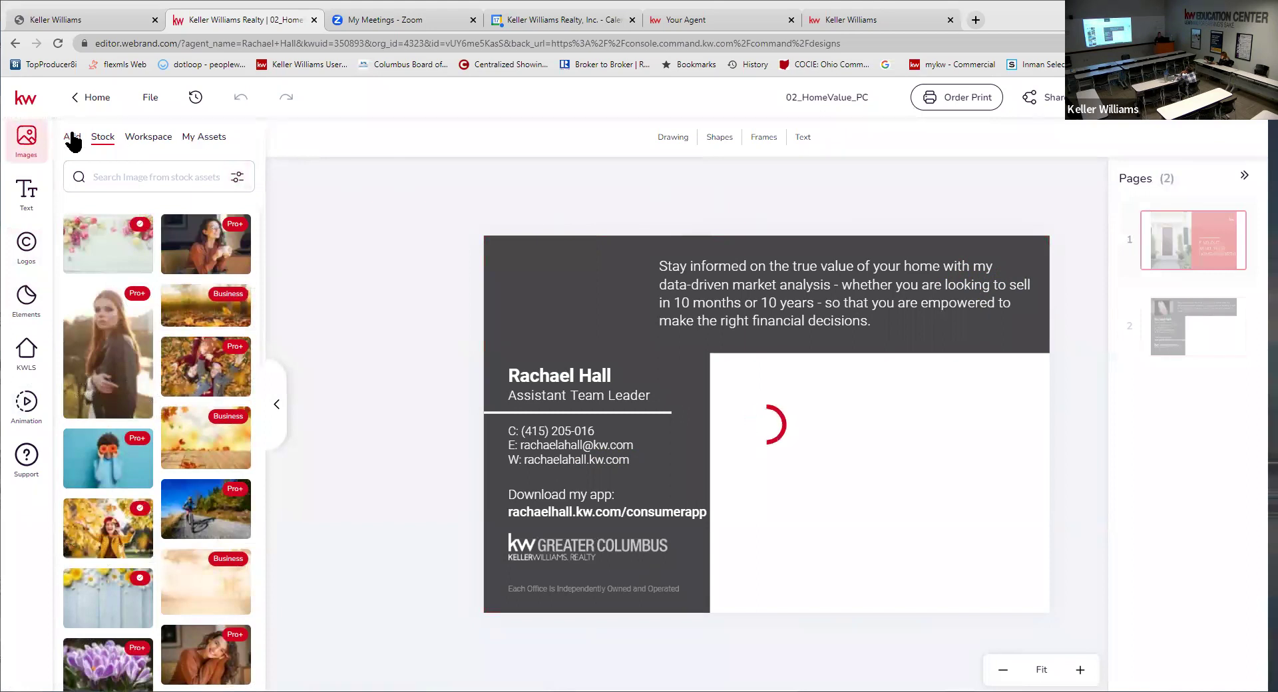
pyautogui.click(72, 136)
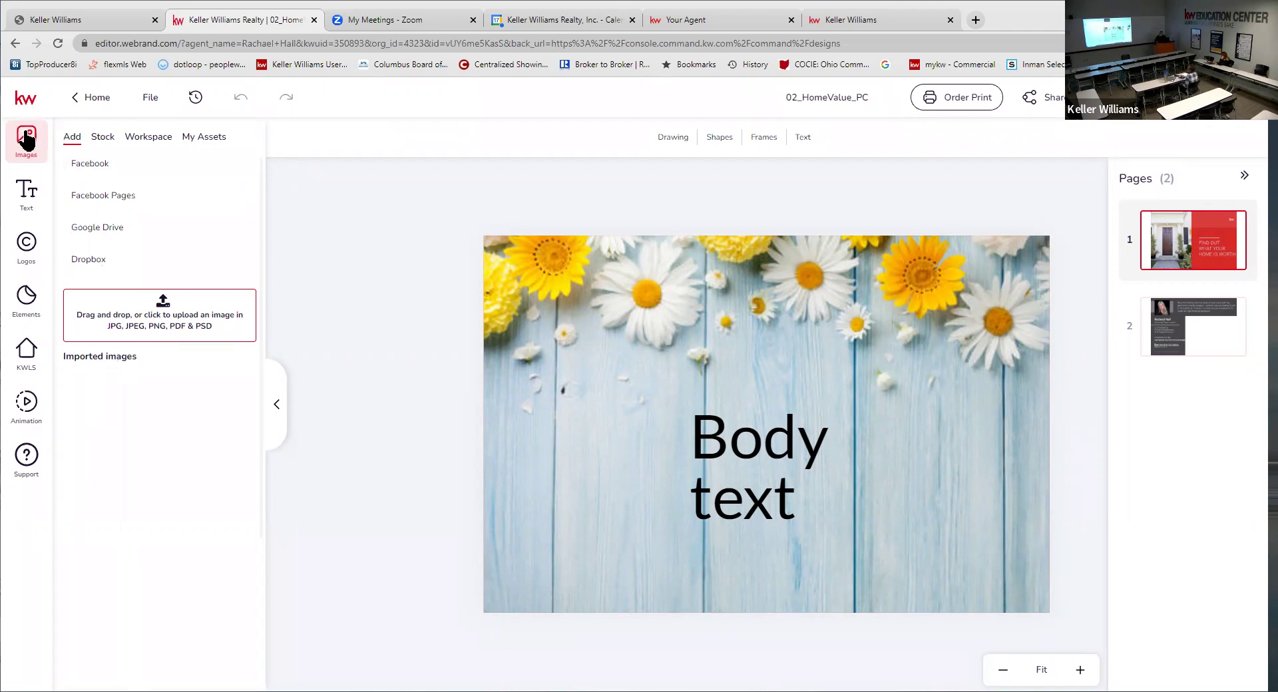
pyautogui.click(92, 166)
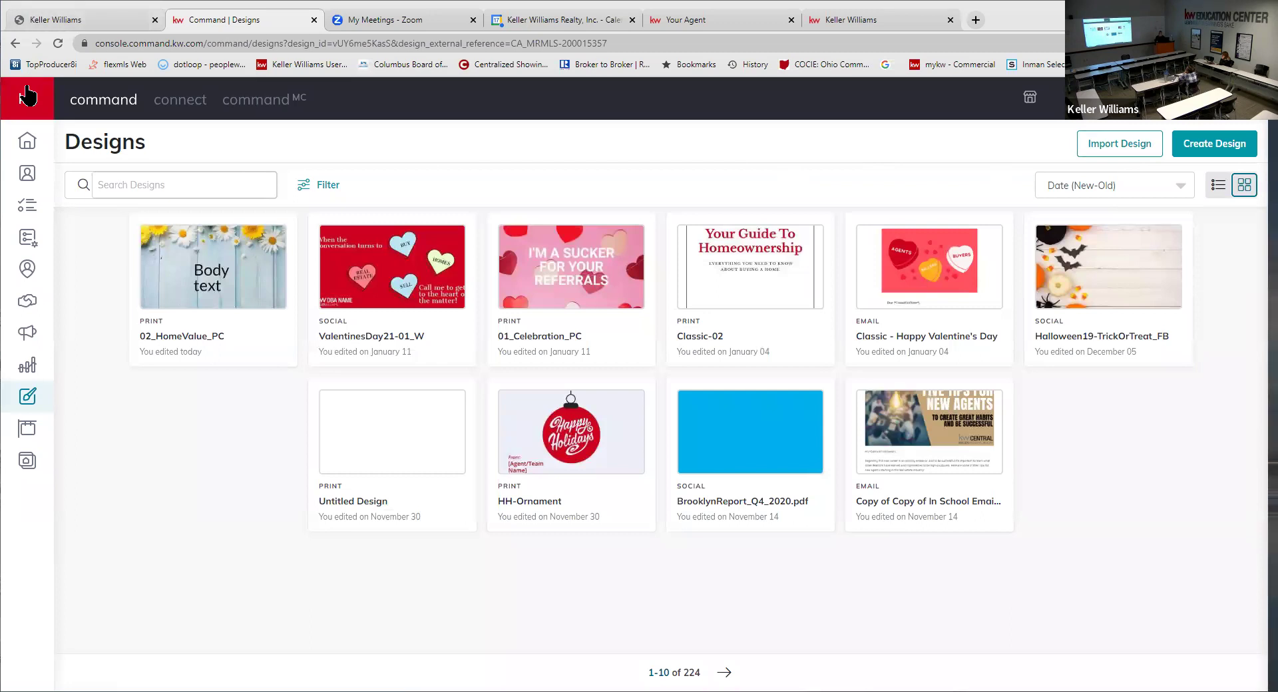
# - Open the full KW Designs My Designs library via Import Design
pyautogui.moveTo(103, 455)
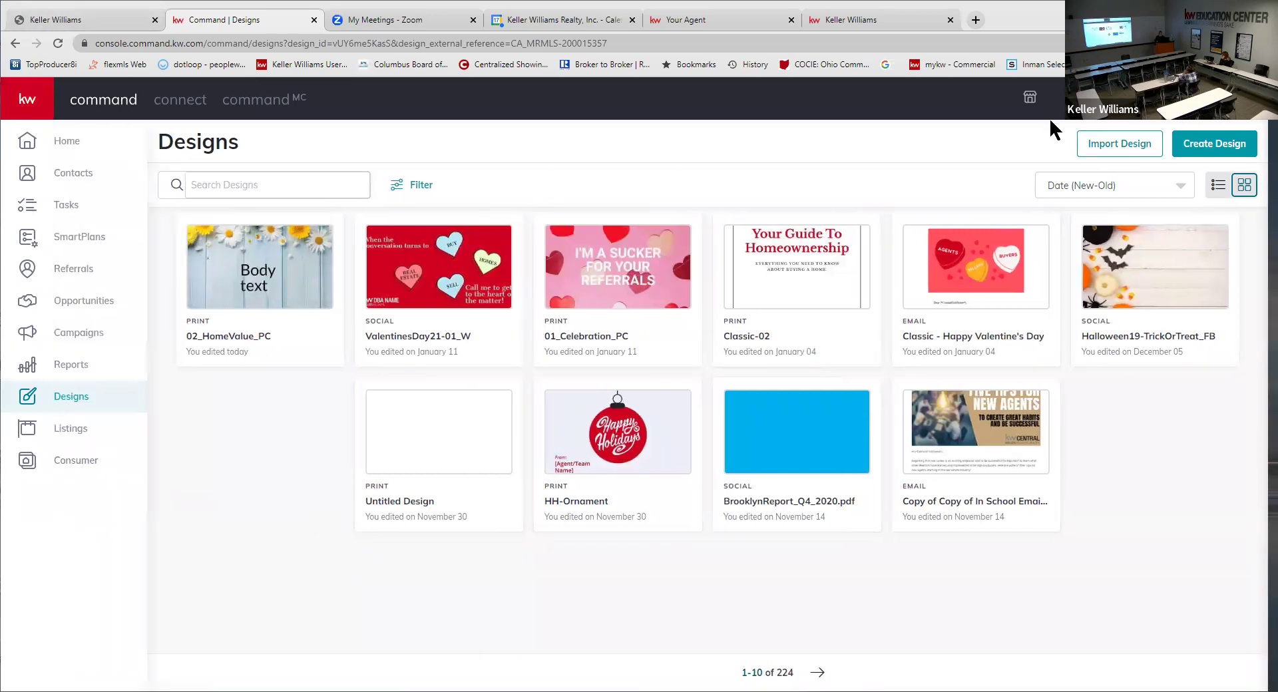
pyautogui.click(1116, 148)
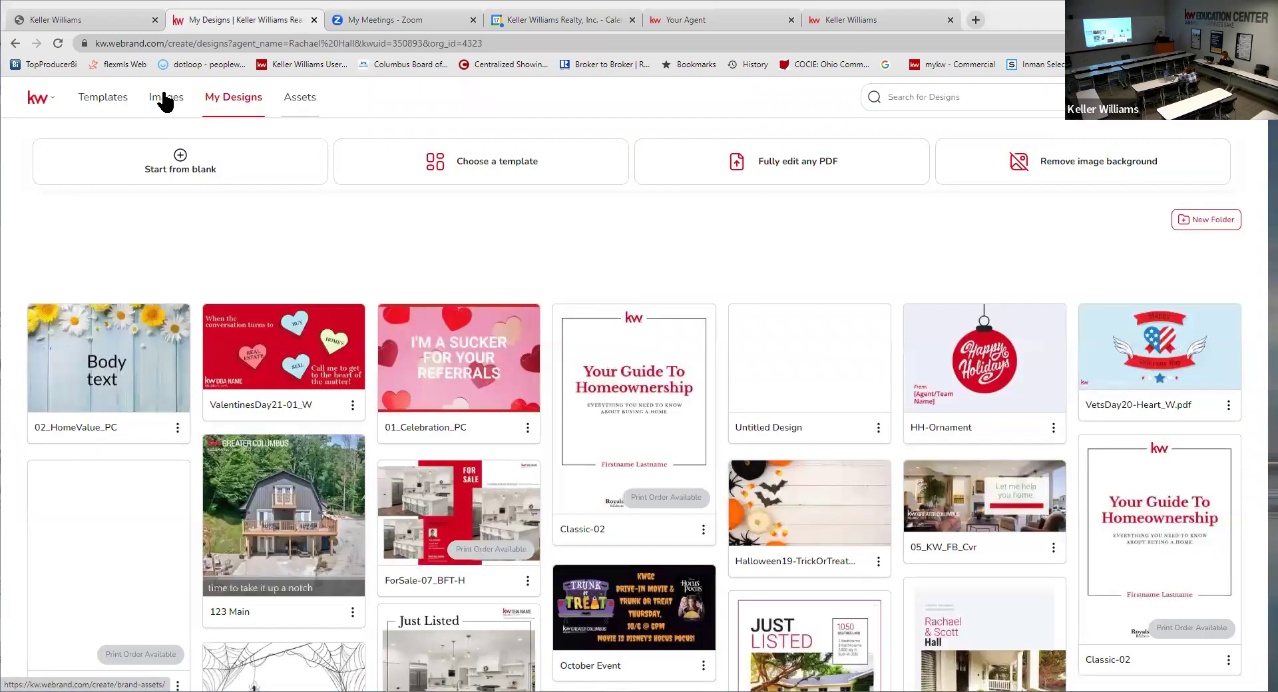
# - Browse the saved brand Logos, Images and Text entries, ending on Colors & Fonts
pyautogui.click(299, 99)
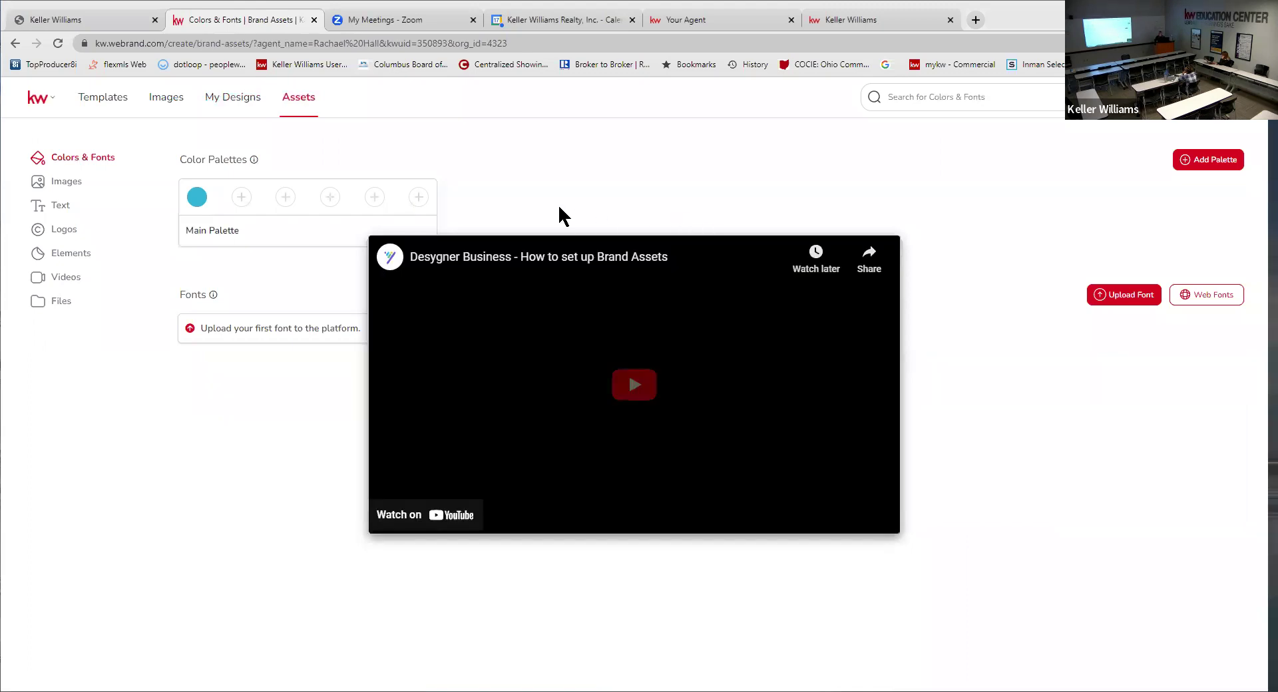
pyautogui.click(484, 181)
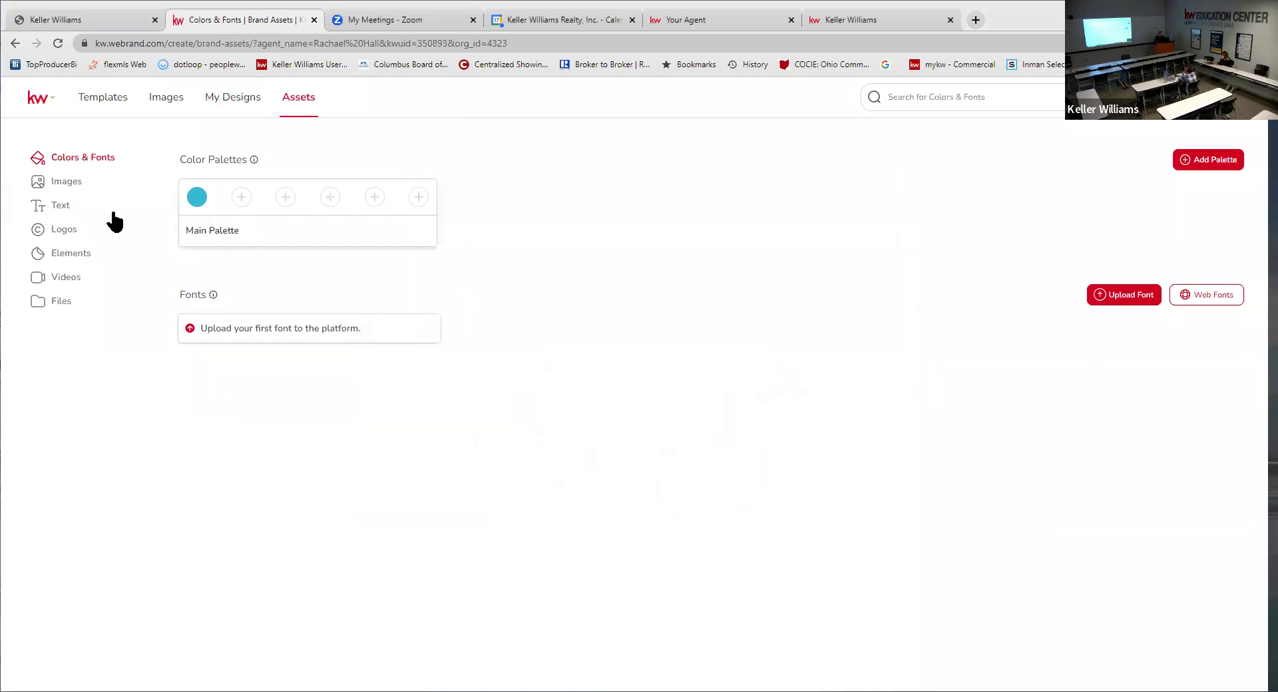
pyautogui.click(53, 227)
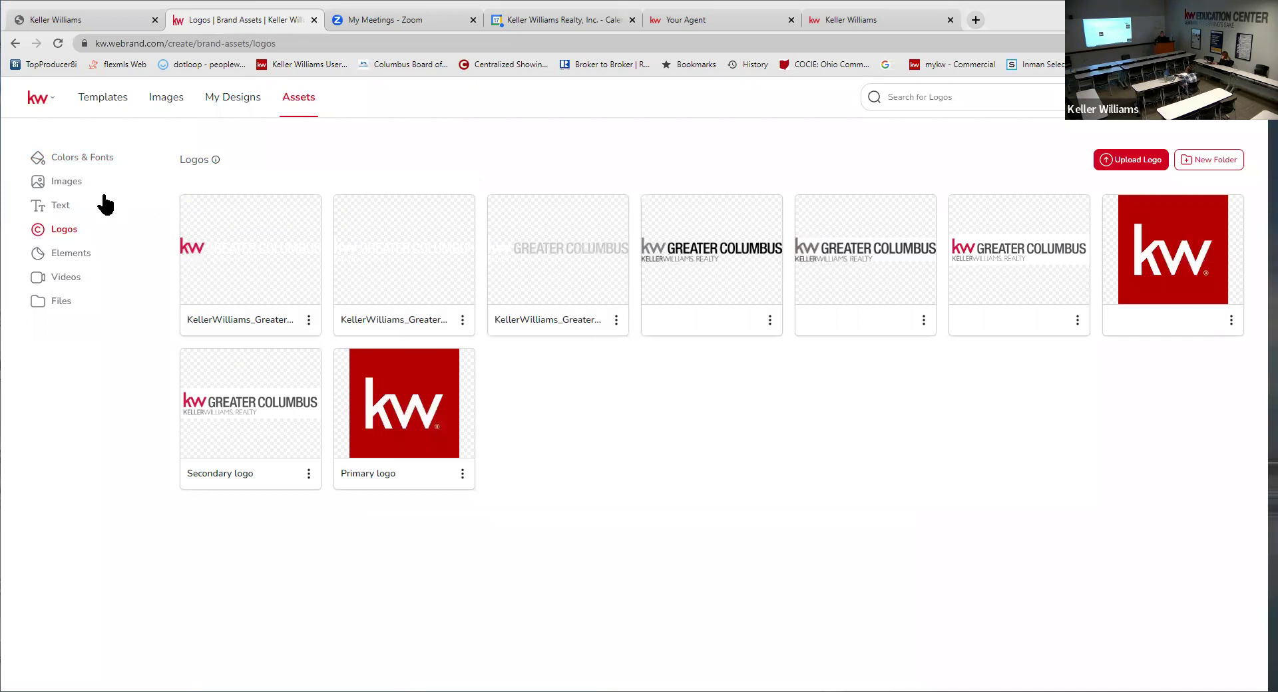
pyautogui.click(58, 186)
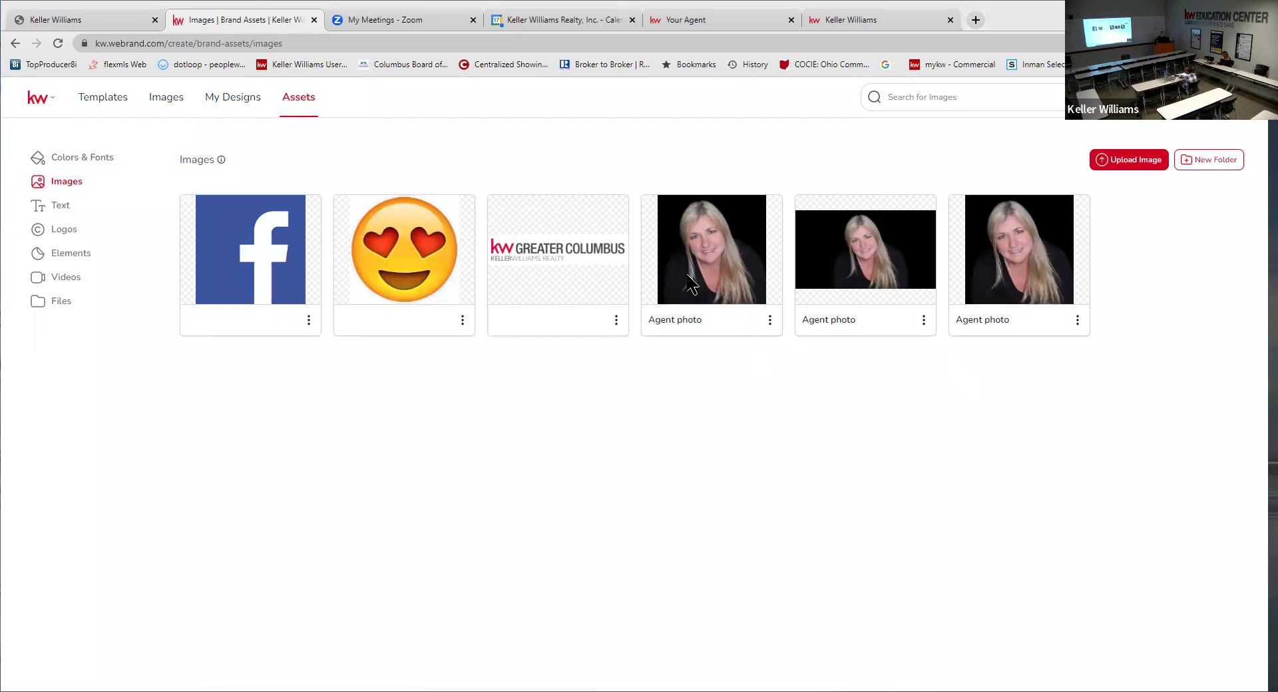
pyautogui.click(60, 207)
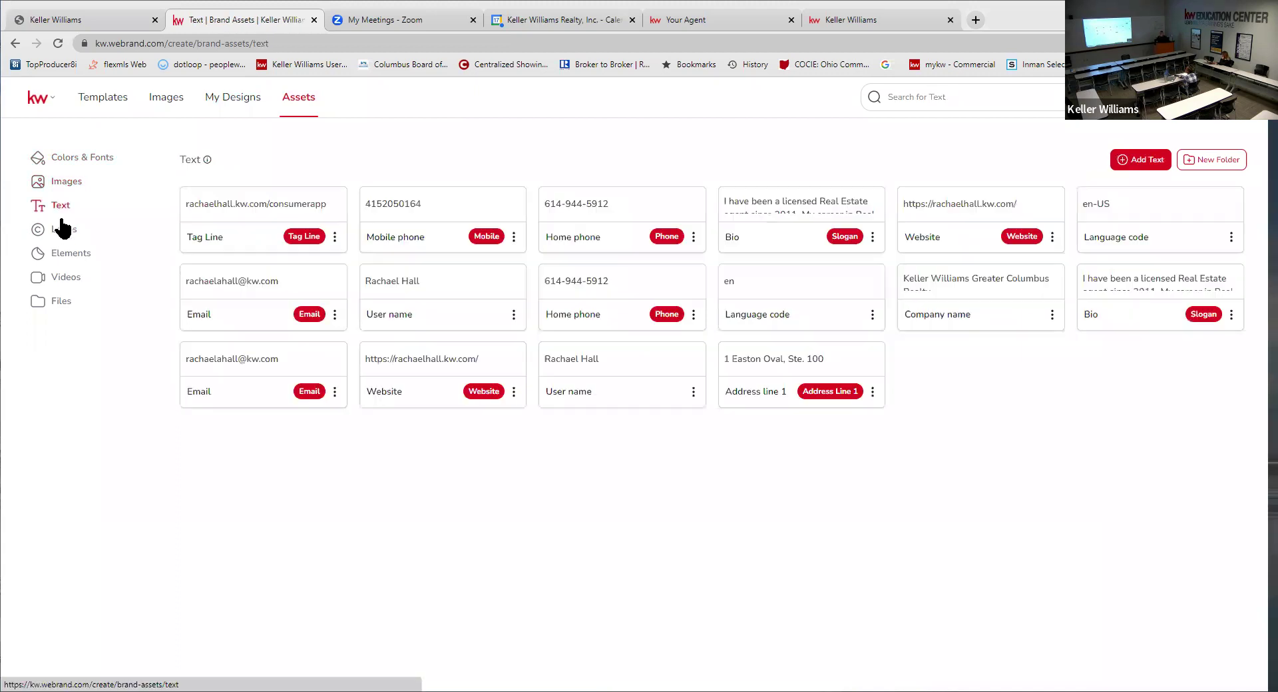
pyautogui.click(75, 159)
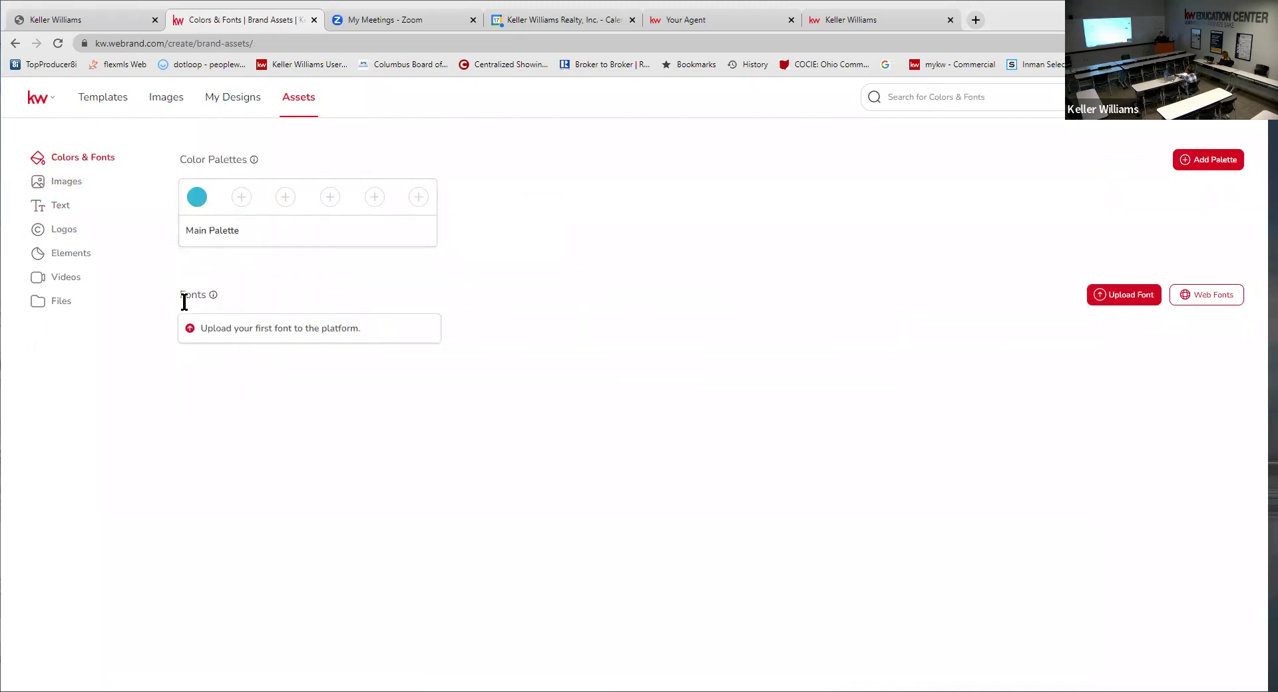
# - Add light grey (RGB 217, 217, 217) as the second Main Palette colour
pyautogui.moveTo(178, 166); pyautogui.dragTo(275, 176)
pyautogui.click(735, 217)
pyautogui.click(240, 196)
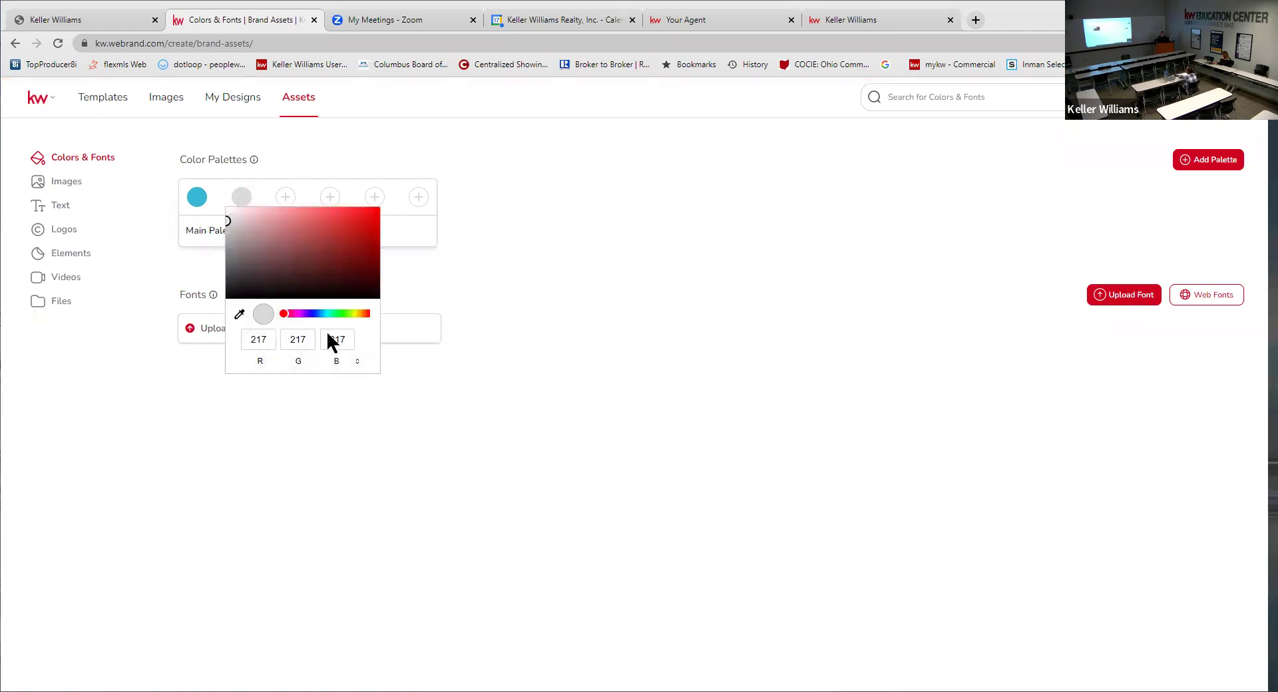
pyautogui.click(544, 194)
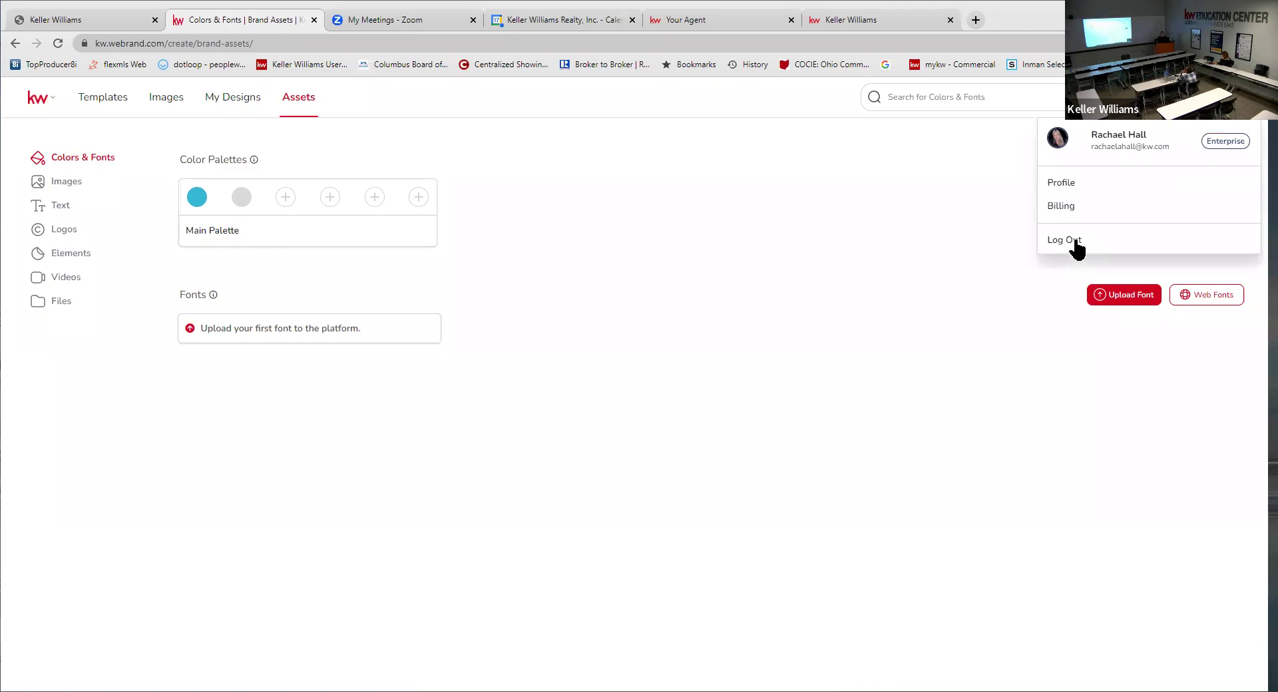
pyautogui.click(1077, 241)
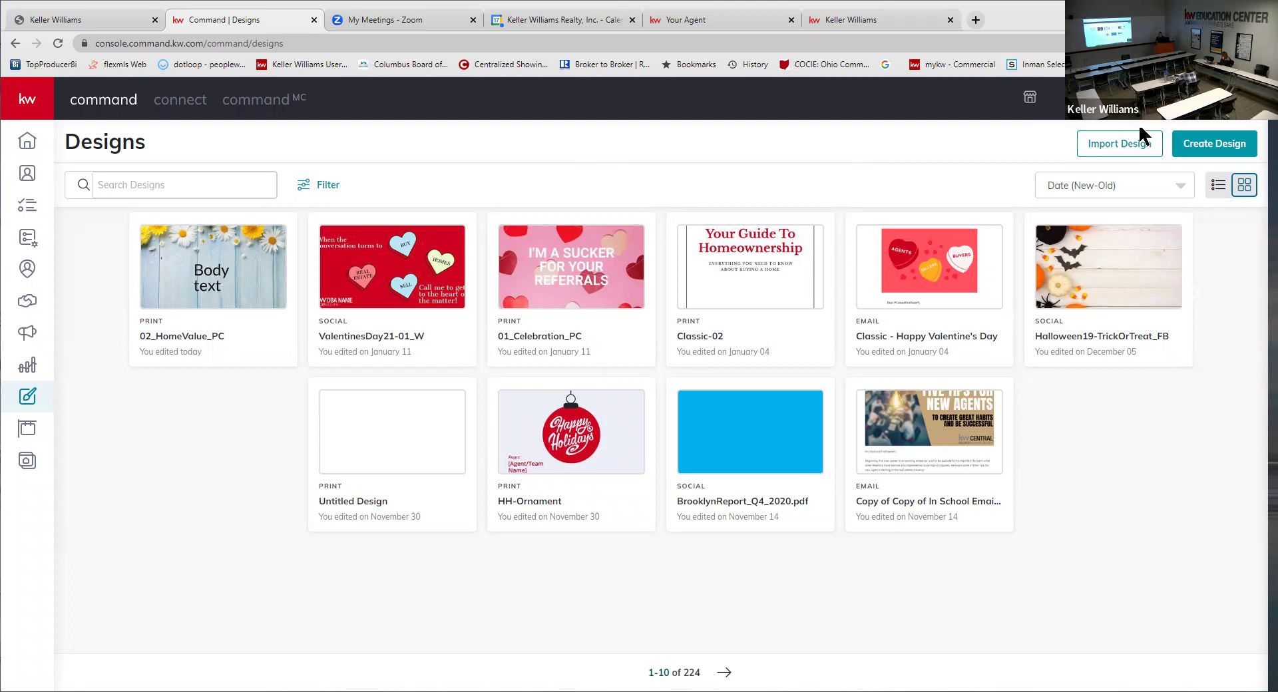
# - Reopen the KW Designs library and sign out of the design tool again
pyautogui.click(1100, 149)
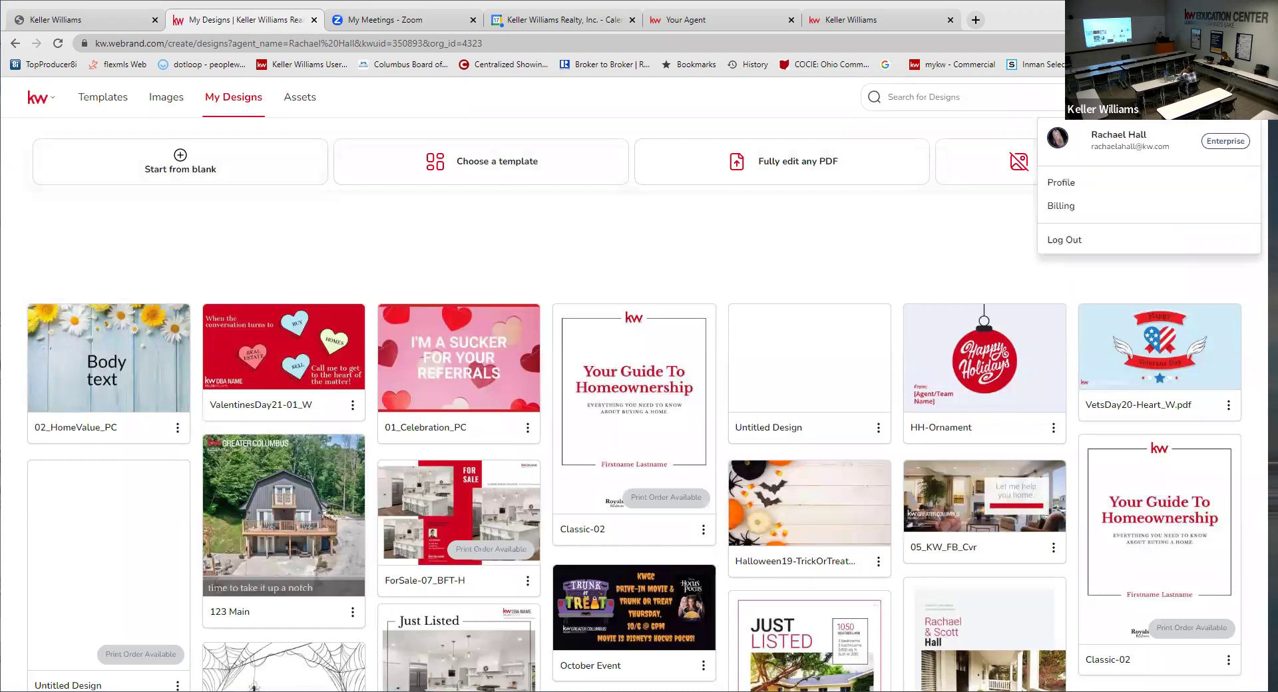
pyautogui.click(1072, 237)
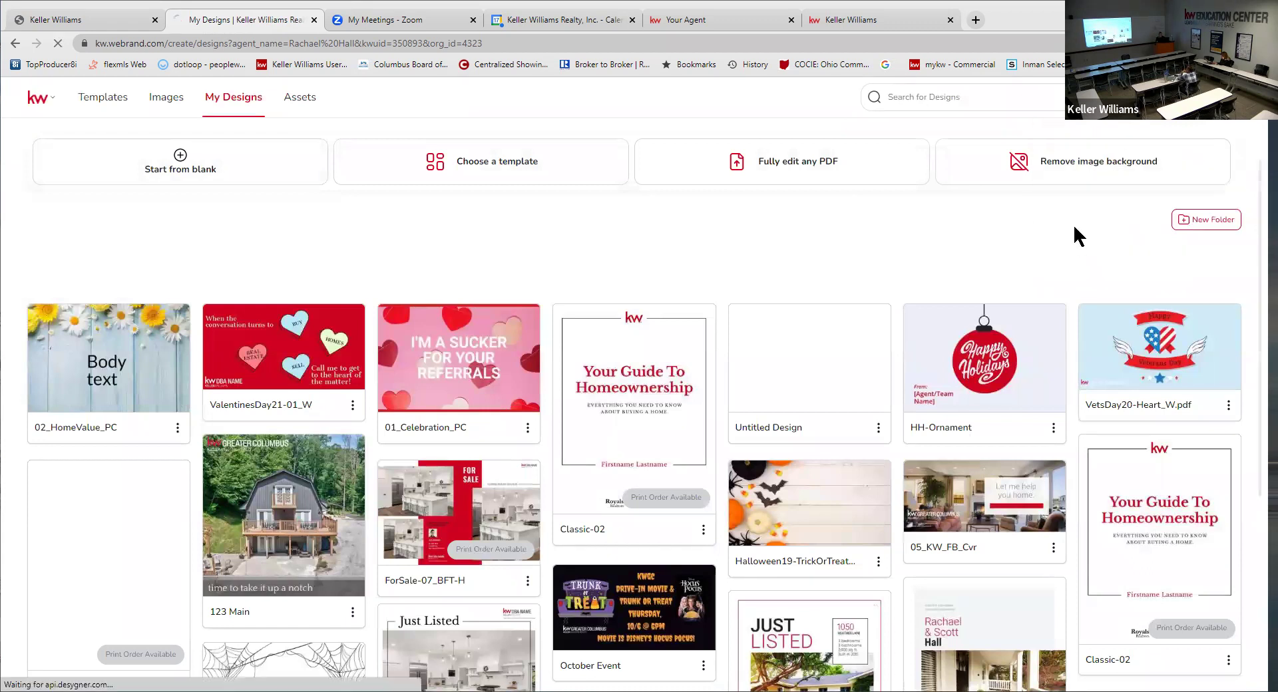
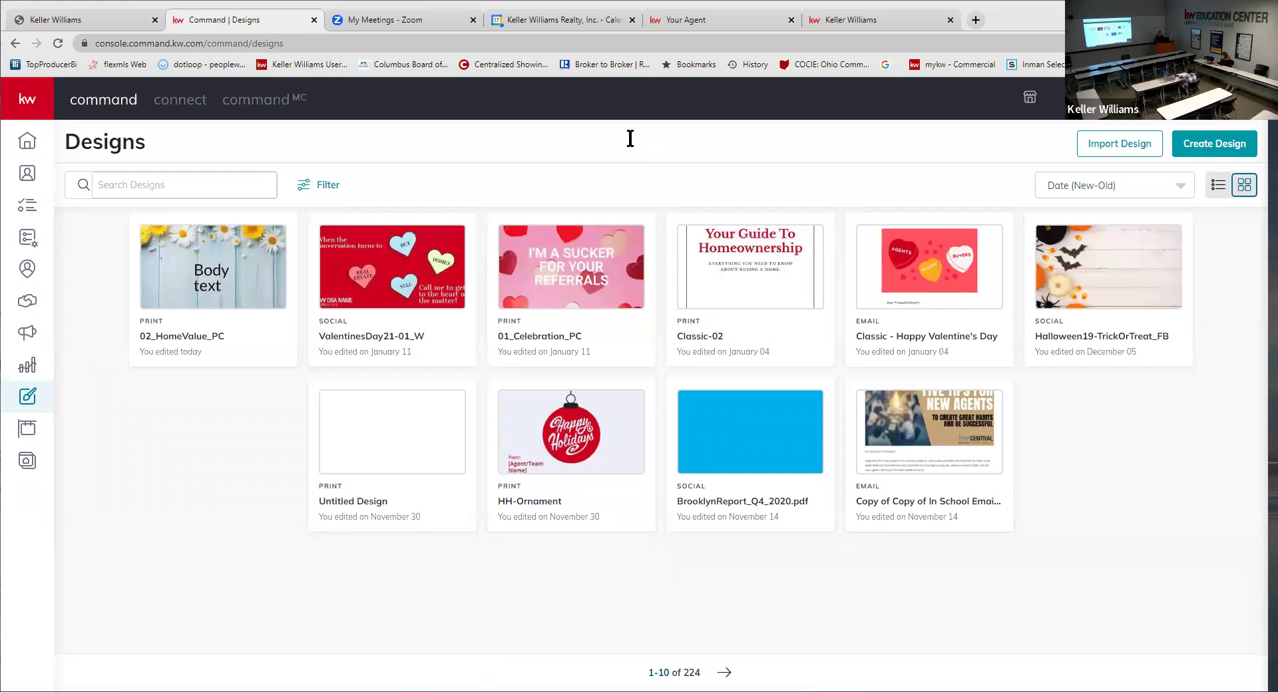
# - In Google Calendar, dismiss the meeting reminder and move to the February 5–11, 2023 week
pyautogui.click(527, 21)
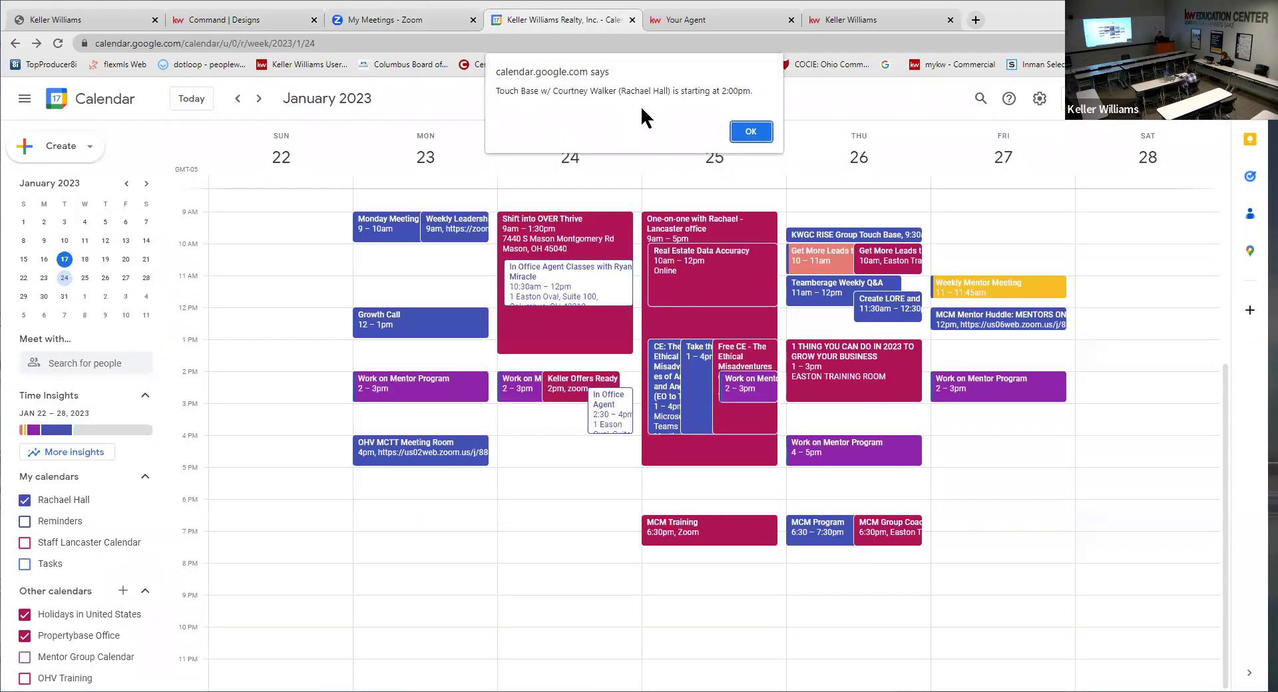
pyautogui.click(747, 132)
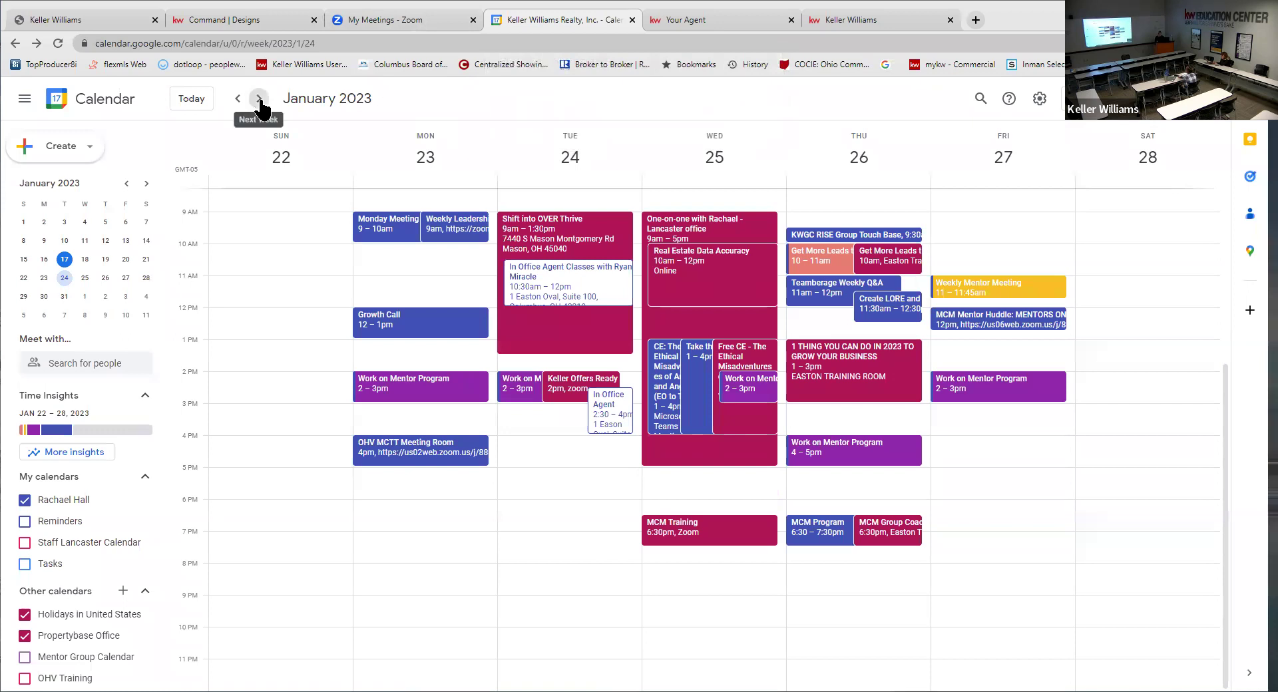
pyautogui.click(259, 99)
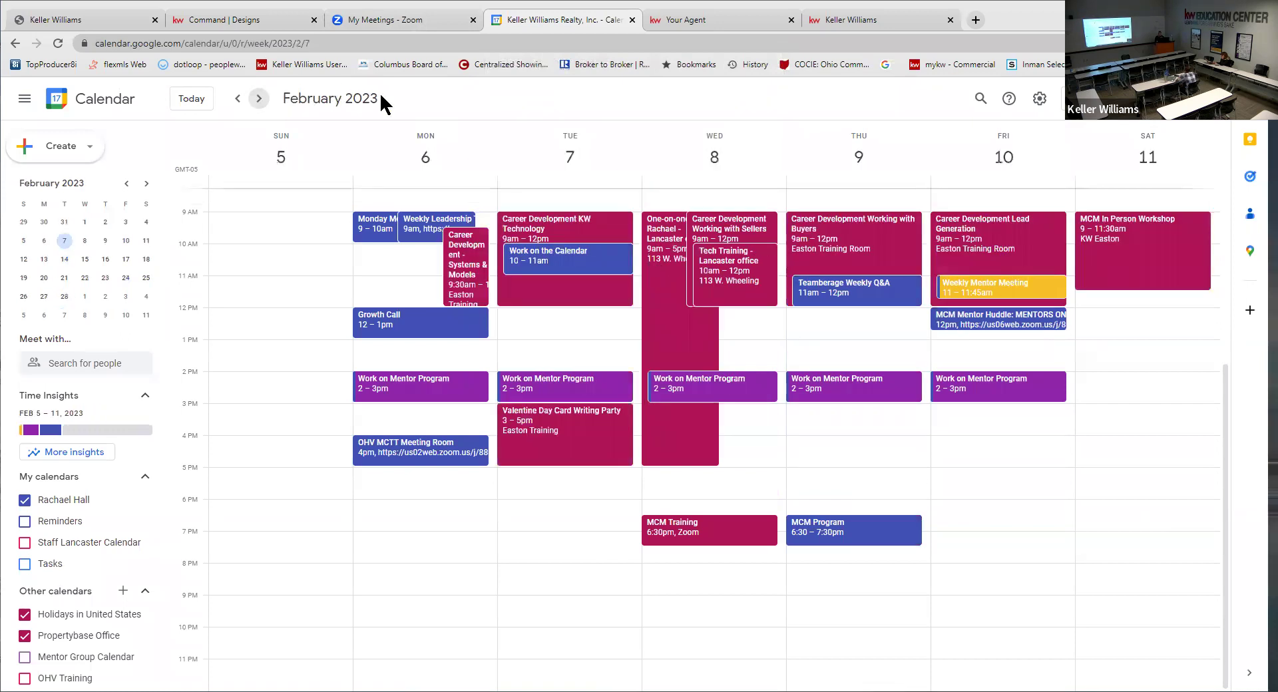
pyautogui.click(238, 99)
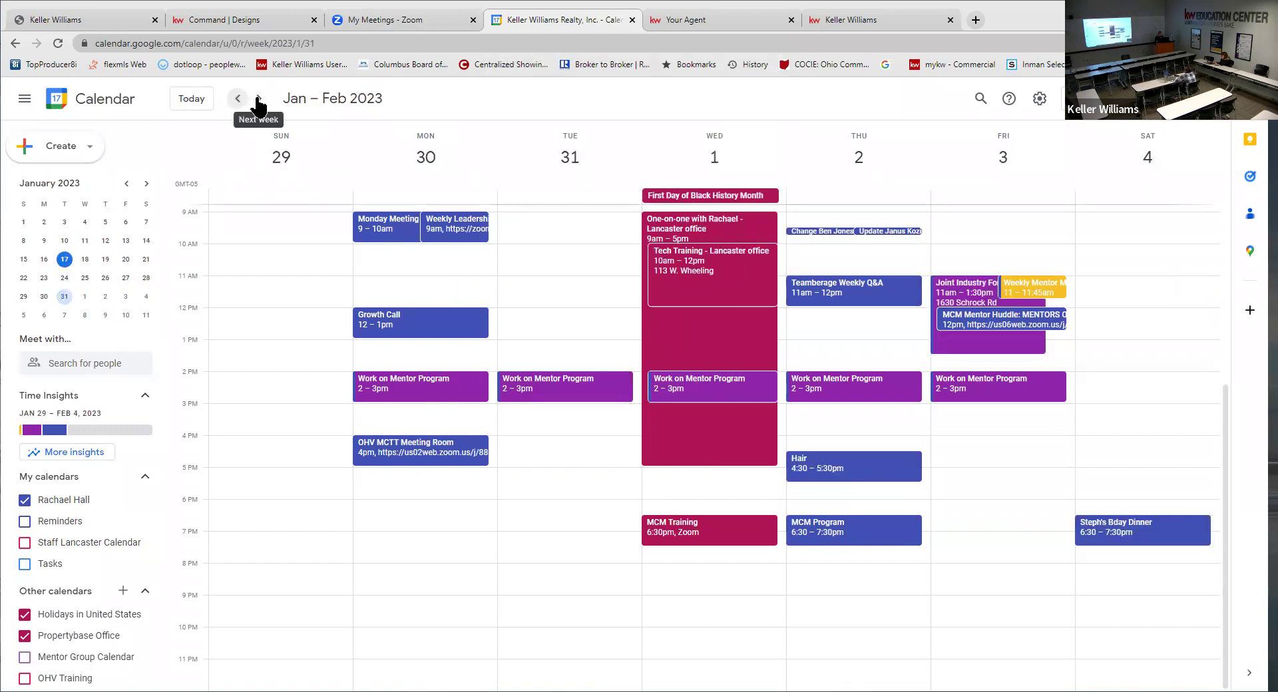
pyautogui.click(259, 99)
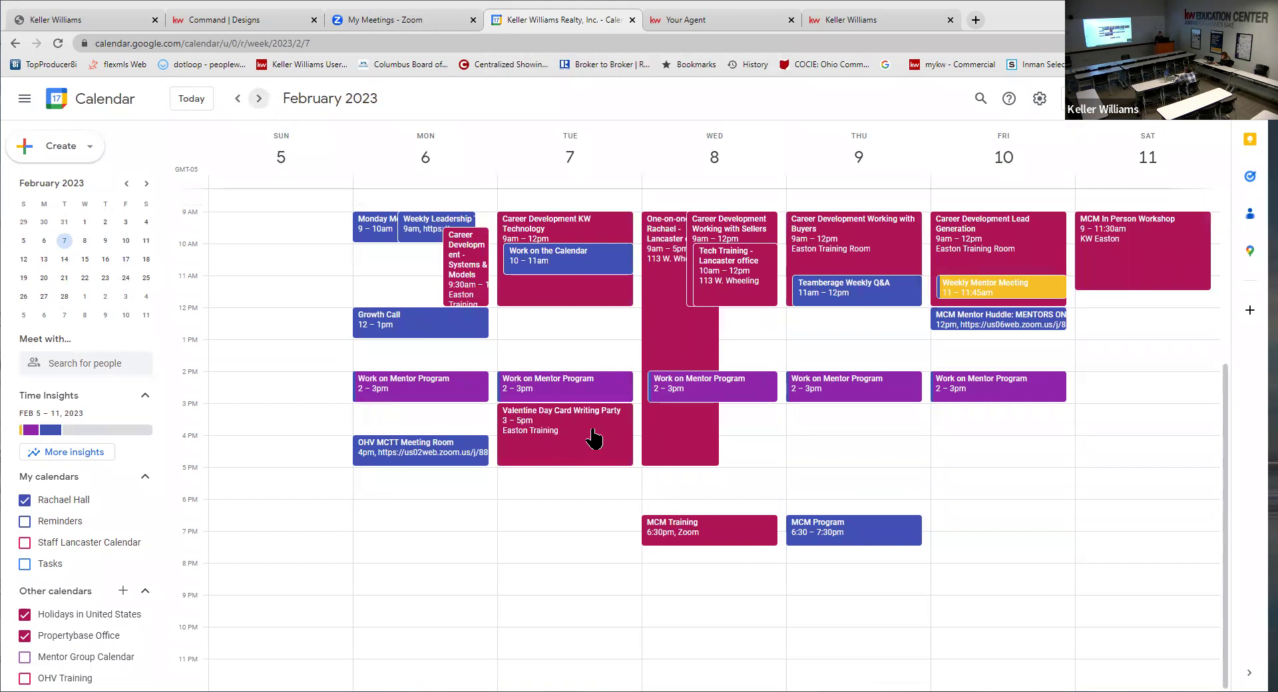
# - Preview the Valentine Day Card Writing Party details, glance at the other tabs, and return
pyautogui.click(548, 426)
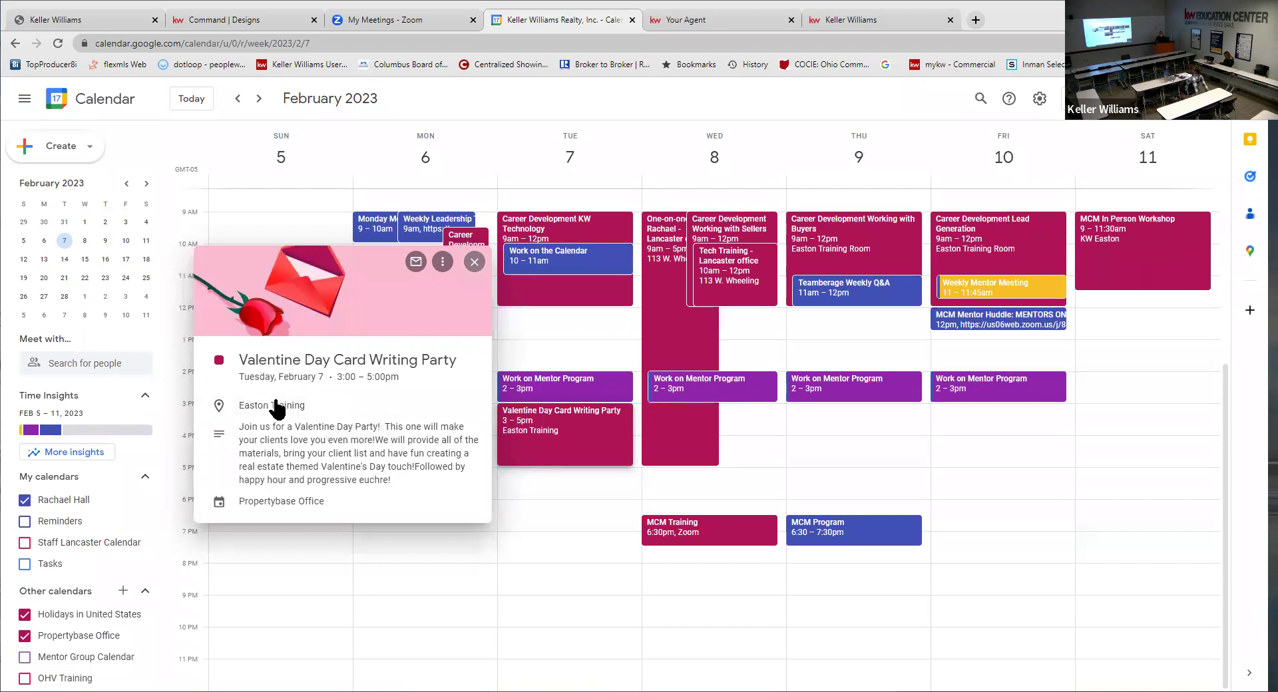
pyautogui.click(475, 262)
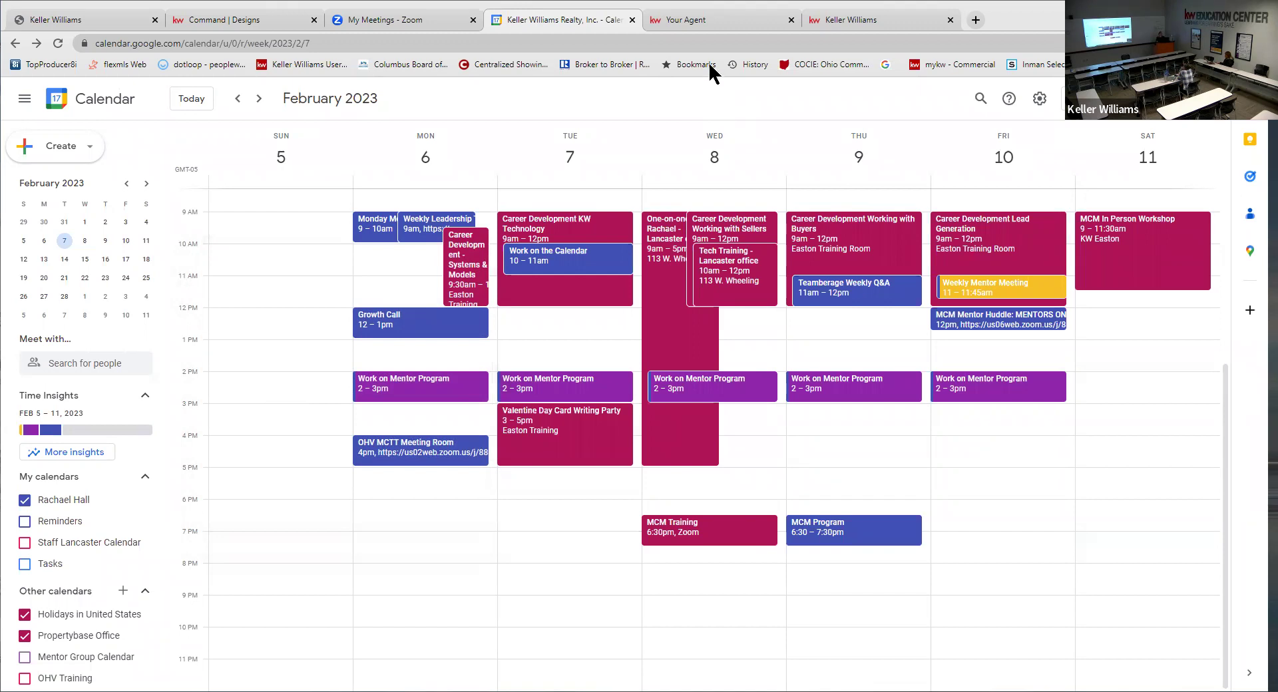
pyautogui.click(725, 21)
pyautogui.click(193, 14)
pyautogui.click(590, 14)
# - Filter the KW Command Designs gallery to the Print design type, listing 100 designs
pyautogui.click(212, 21)
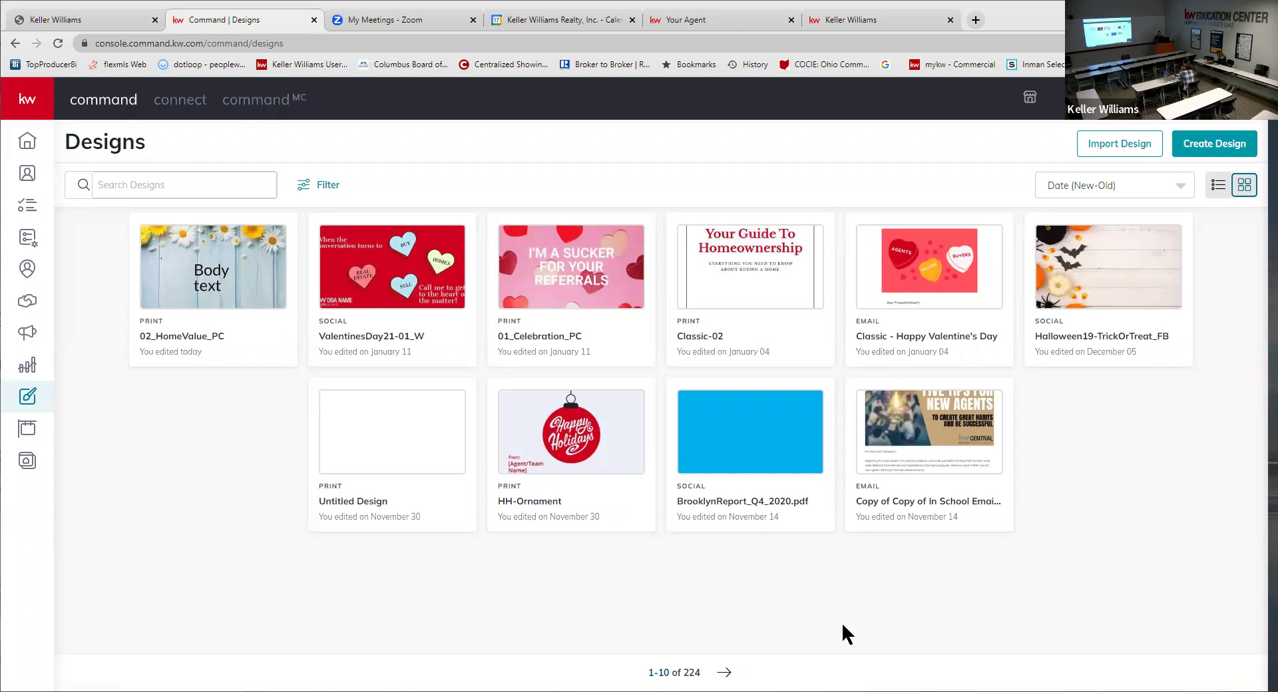
pyautogui.moveTo(691, 441)
pyautogui.click(325, 186)
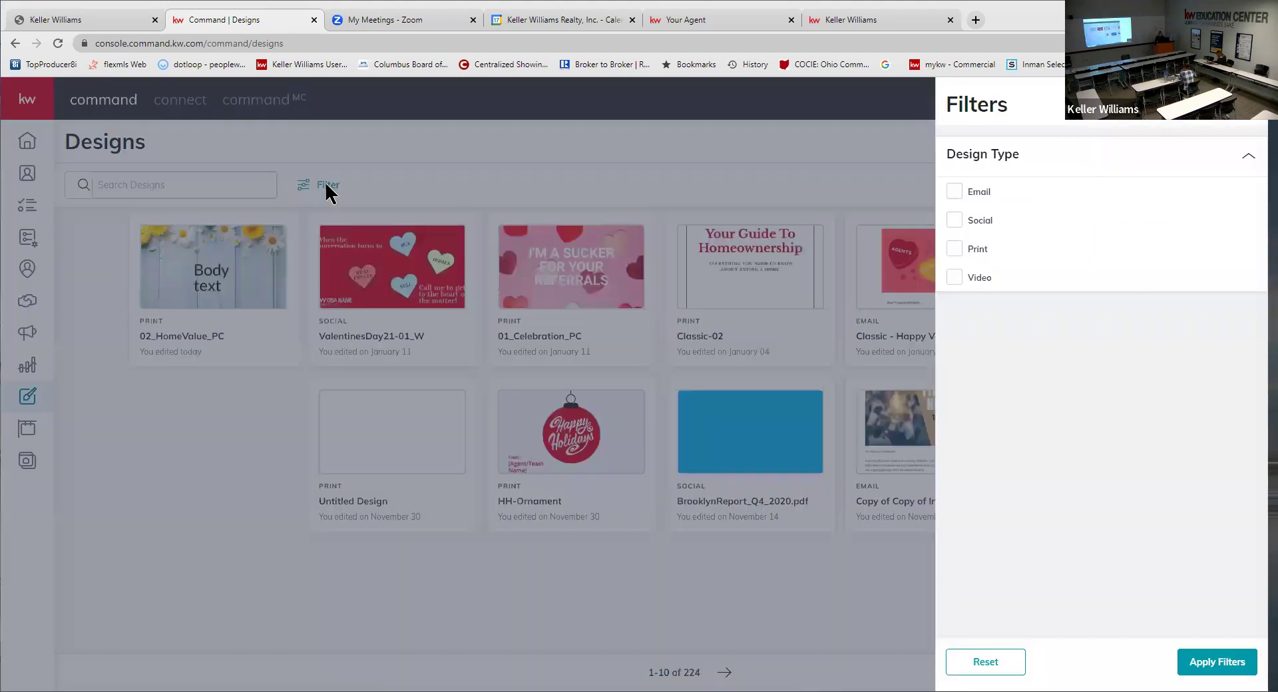
pyautogui.click(237, 187)
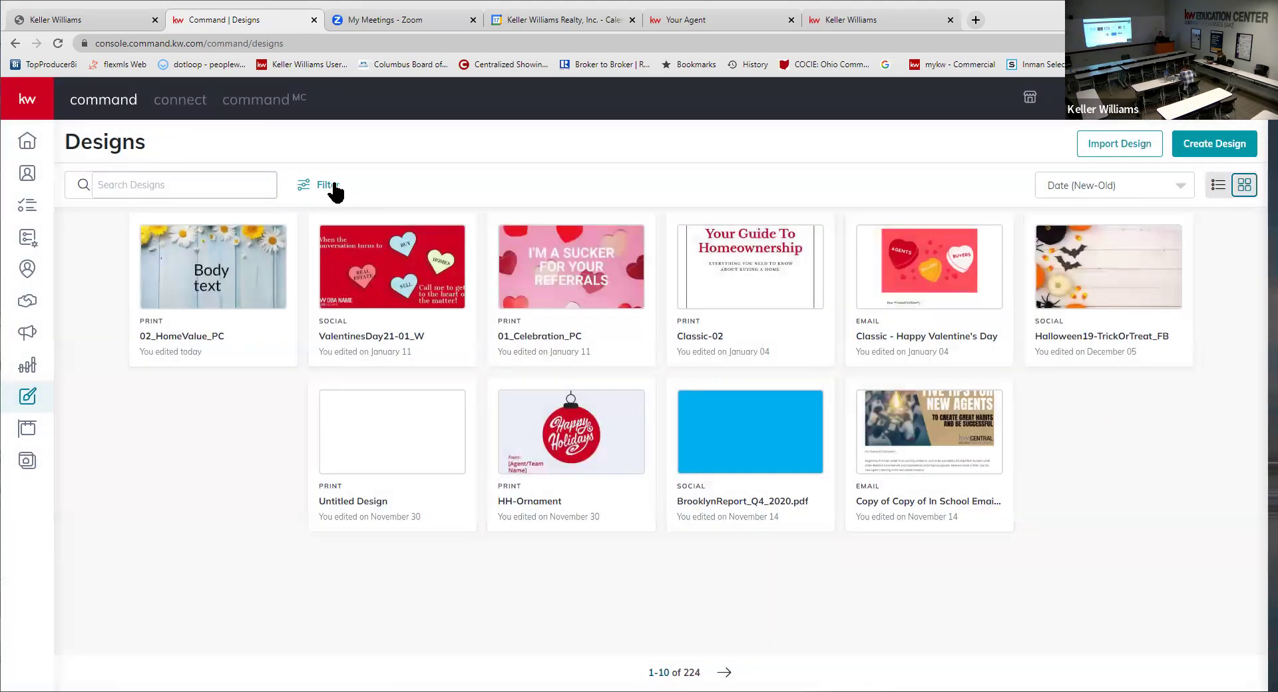
pyautogui.click(329, 187)
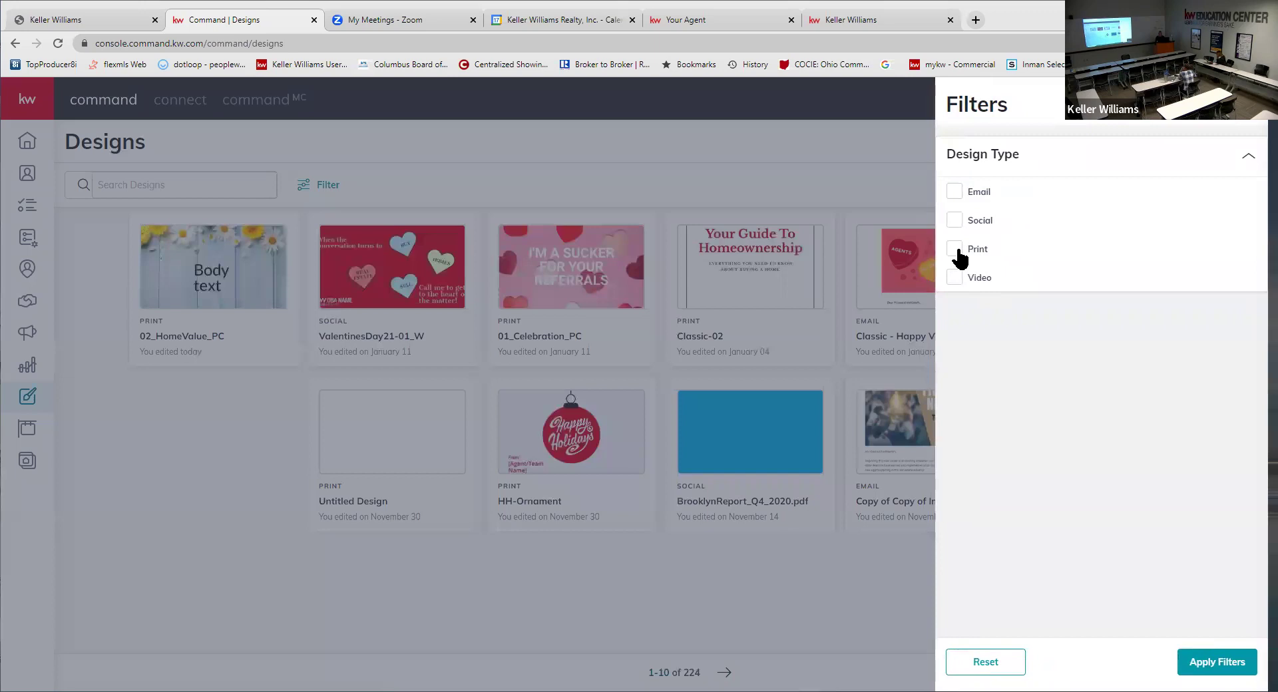
pyautogui.click(957, 250)
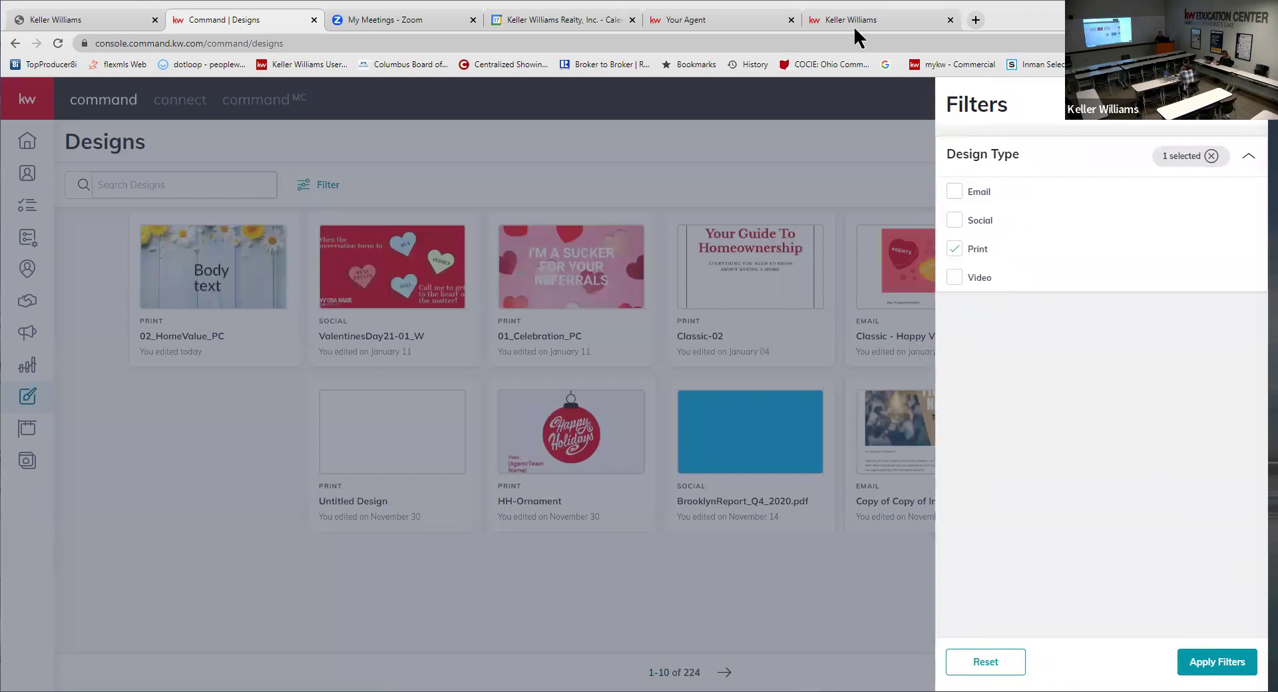
pyautogui.click(614, 167)
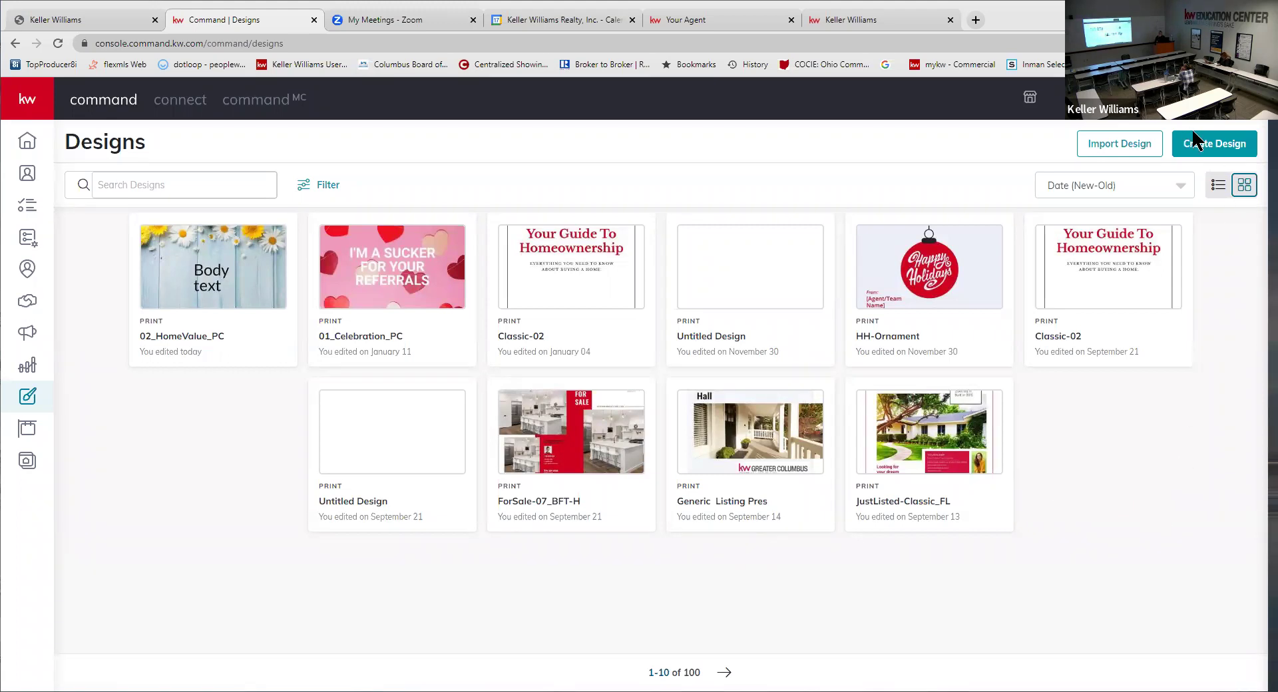
# - Look over the new-design choices and the 01_Celebration_PC actions without using them, then go to Campaigns
pyautogui.click(1213, 150)
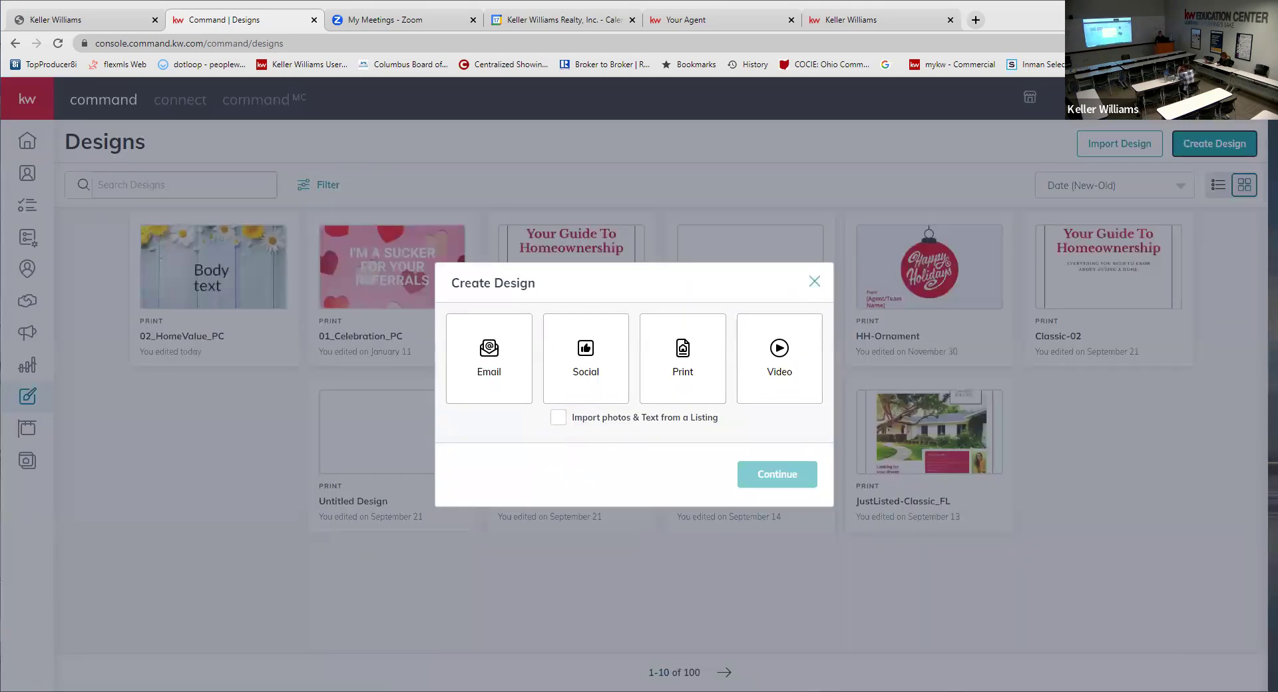
pyautogui.click(813, 282)
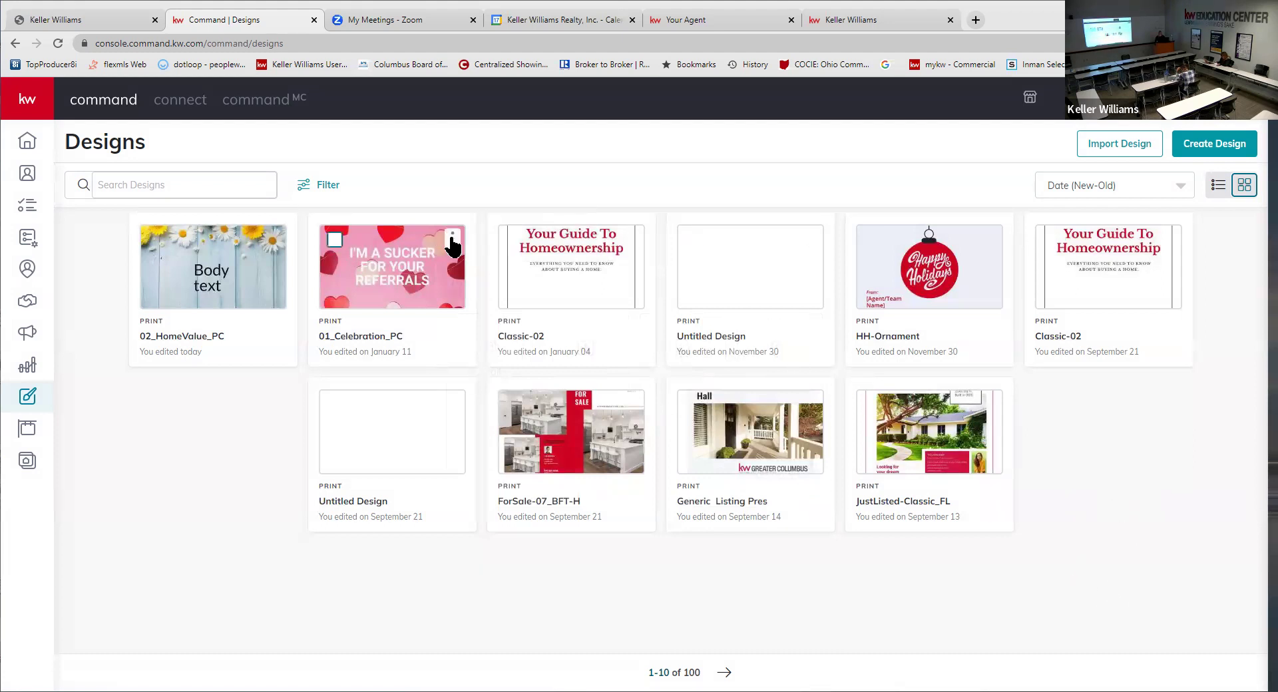
pyautogui.click(452, 241)
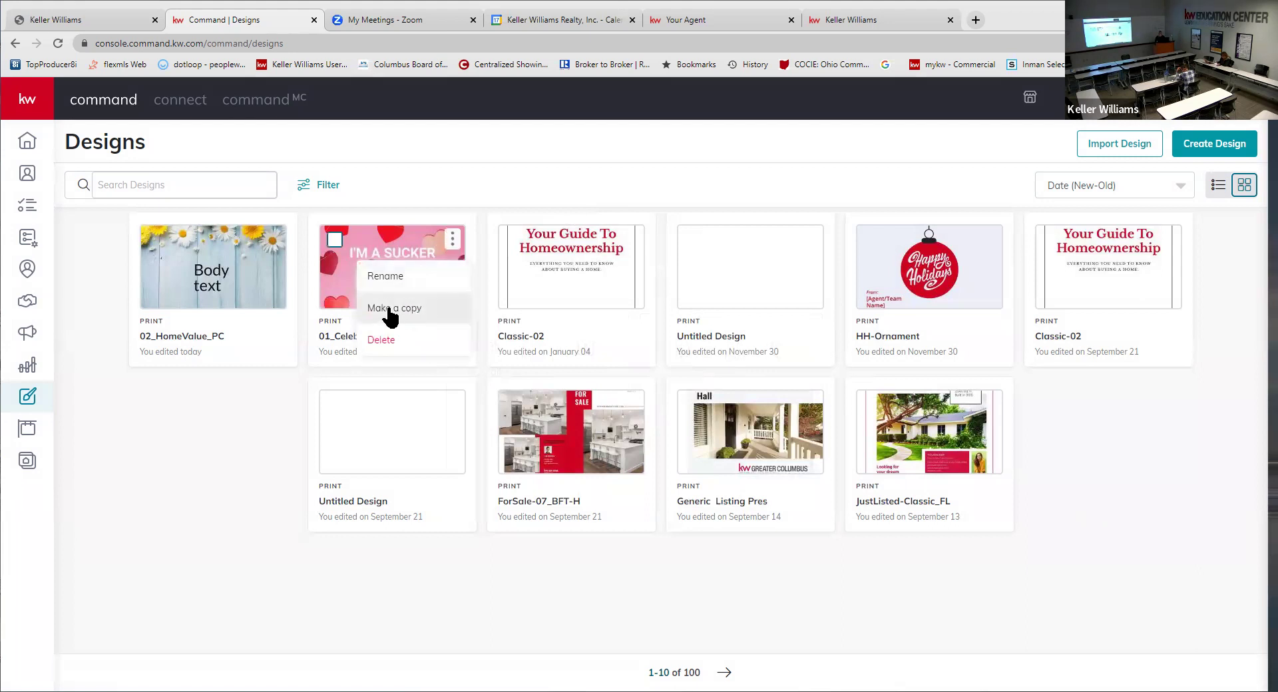
pyautogui.click(1146, 452)
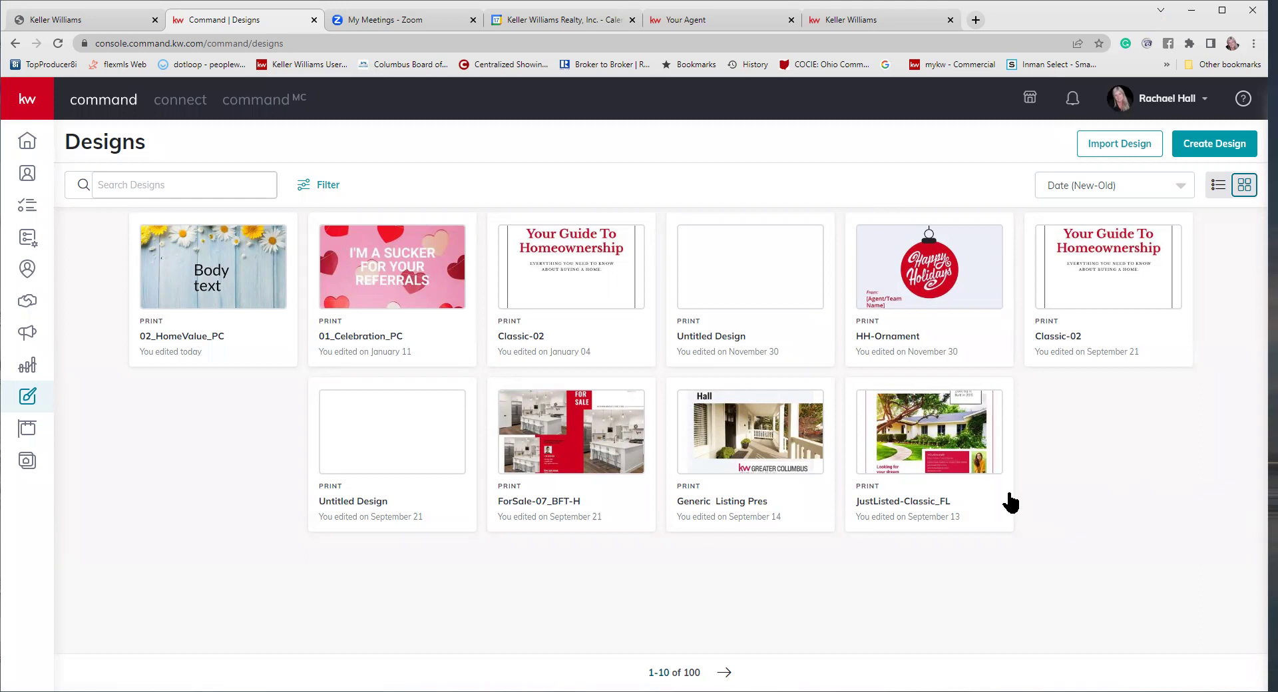
pyautogui.moveTo(24, 142)
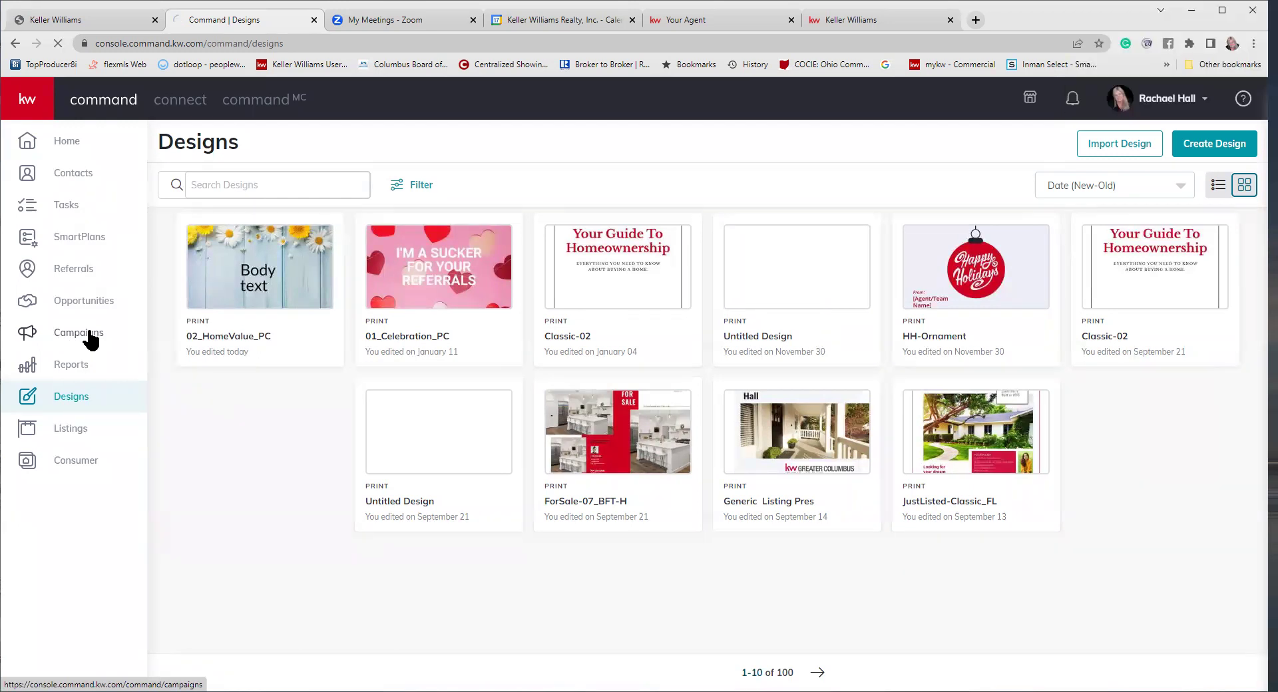
pyautogui.click(80, 334)
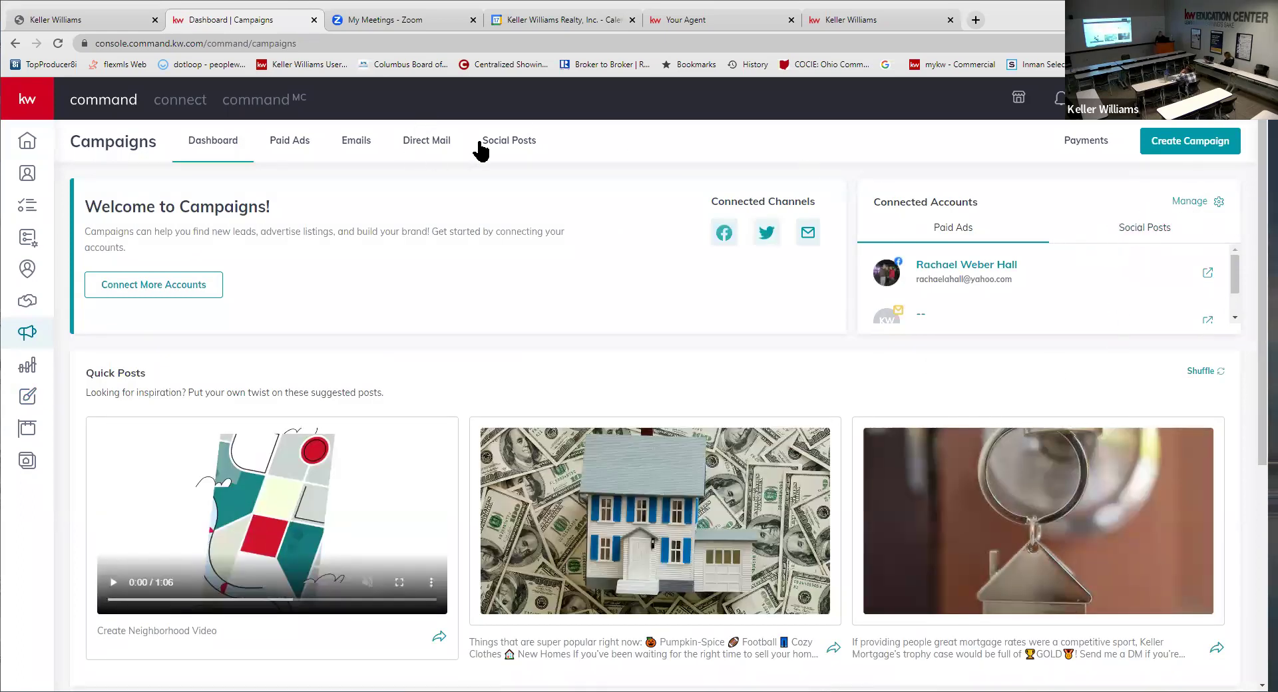
# - Edit the Home Value - New Albany, OH - Duplicate mailer, save its Market Center, and configure targeting
pyautogui.click(427, 150)
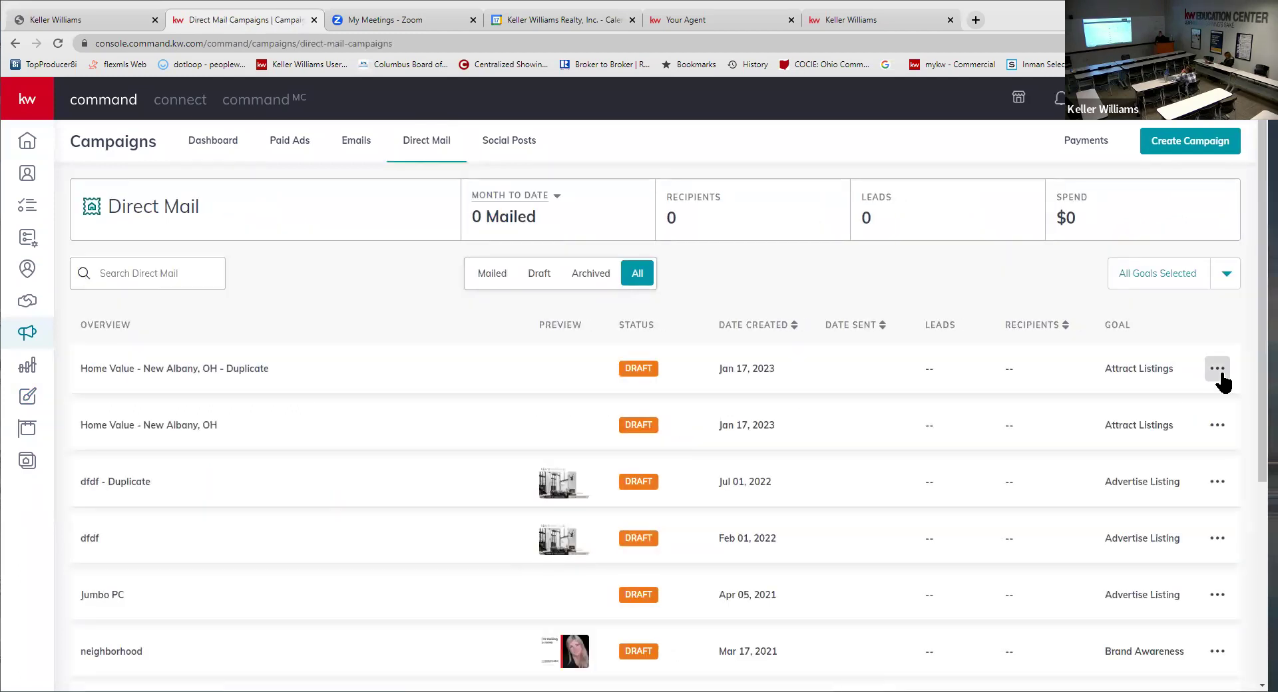
pyautogui.click(1221, 379)
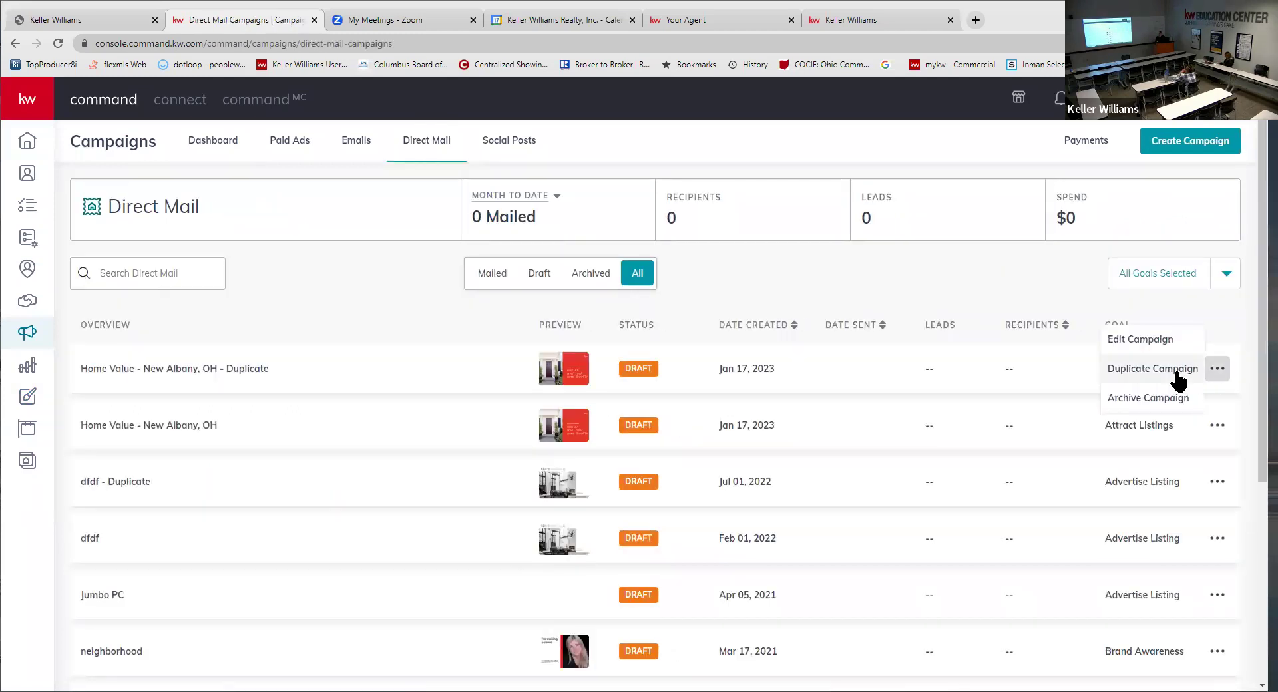
pyautogui.click(1160, 342)
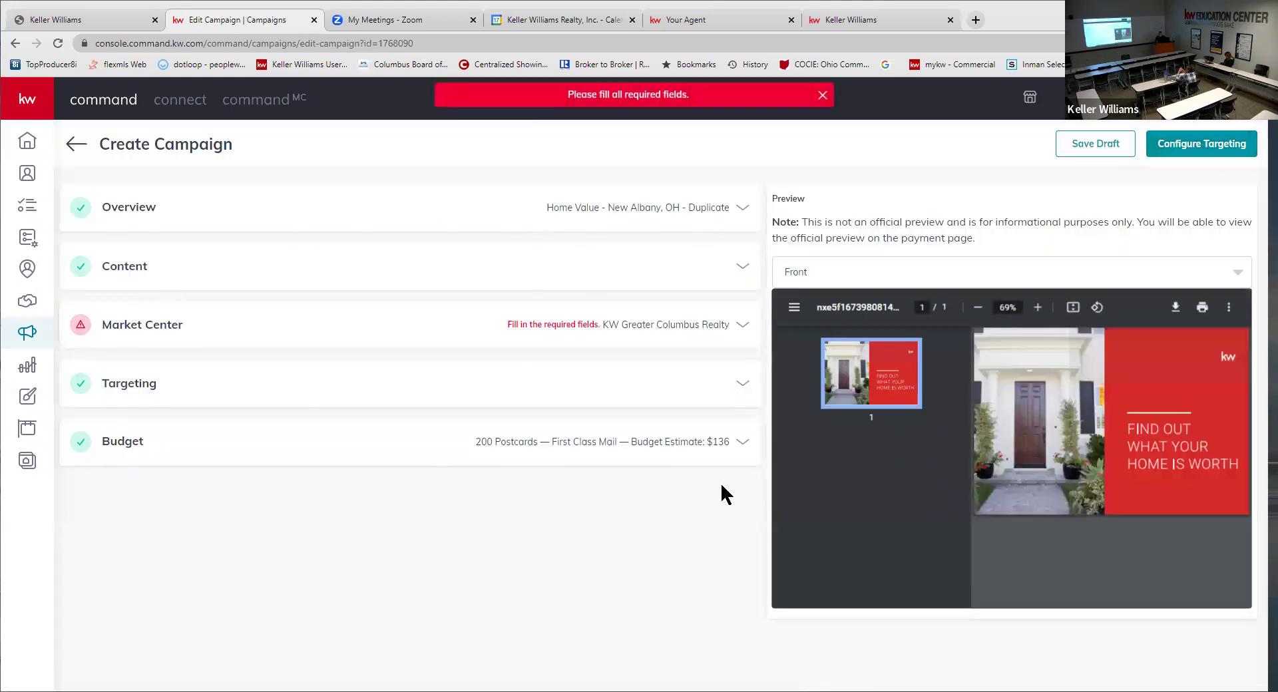
pyautogui.click(692, 329)
pyautogui.click(680, 567)
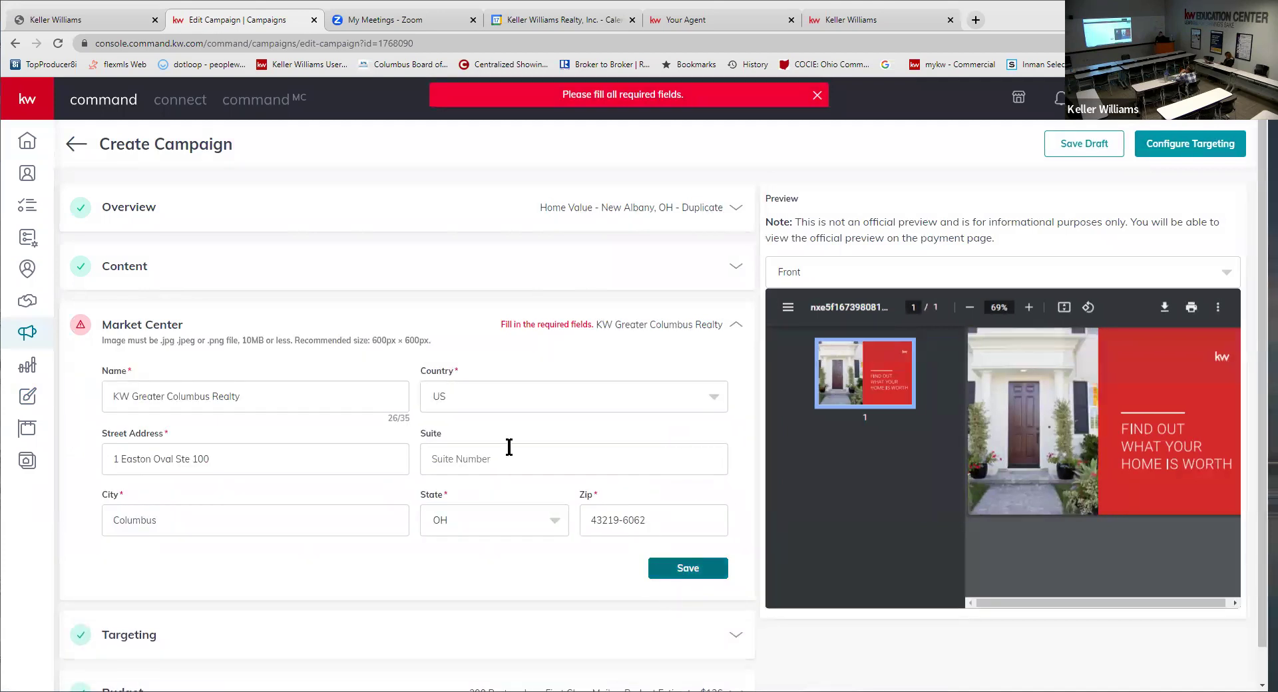
pyautogui.click(1232, 145)
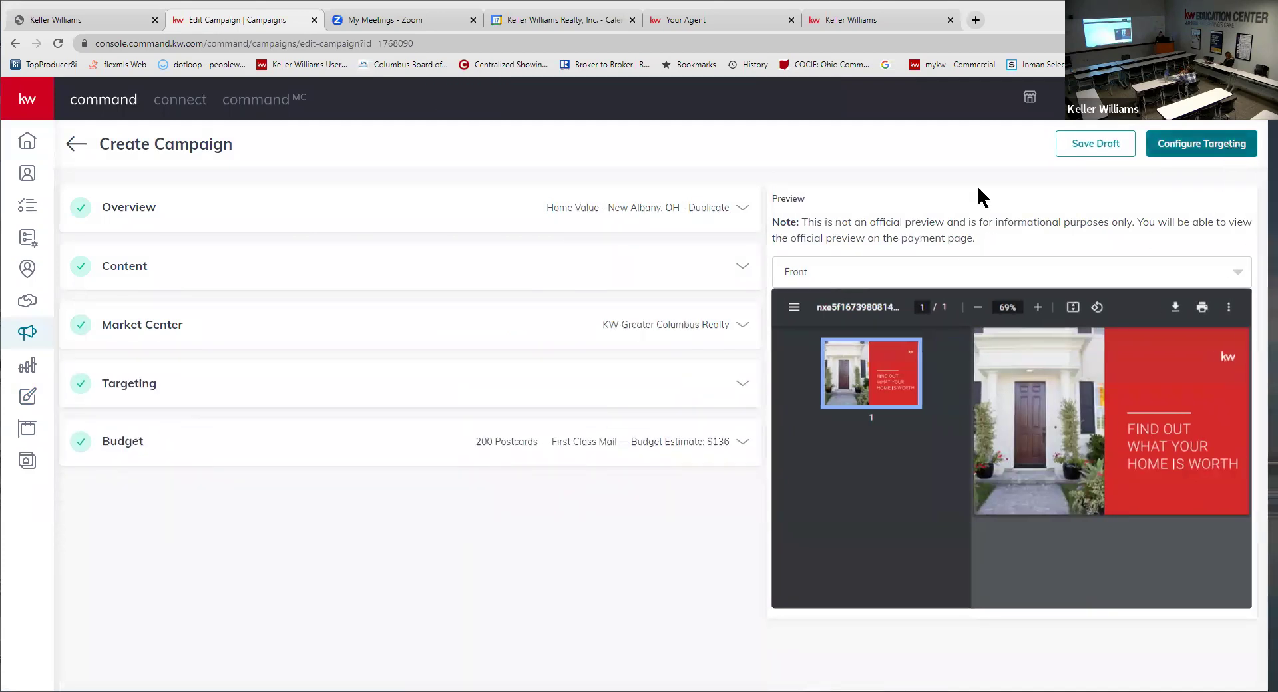
pyautogui.click(572, 402)
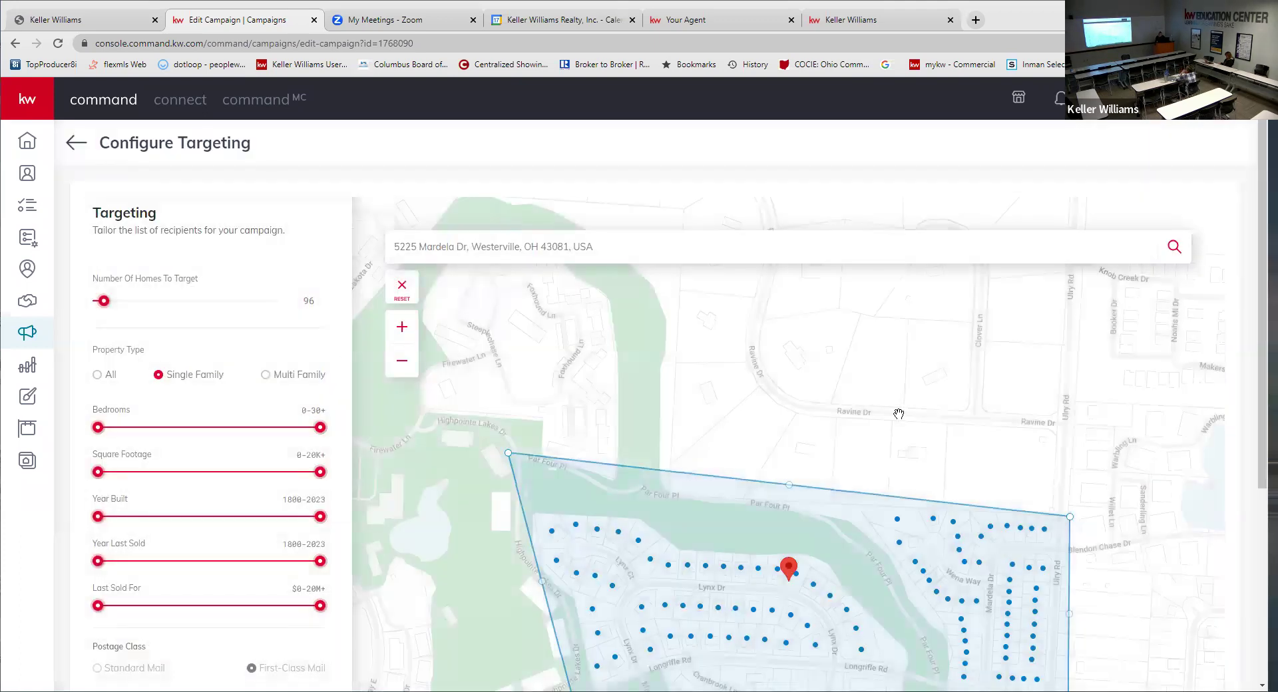
# - Remove three Mardela Dr homes from the mailer's map area, leaving 93 targeted homes
pyautogui.scroll(-2, 875, 424)
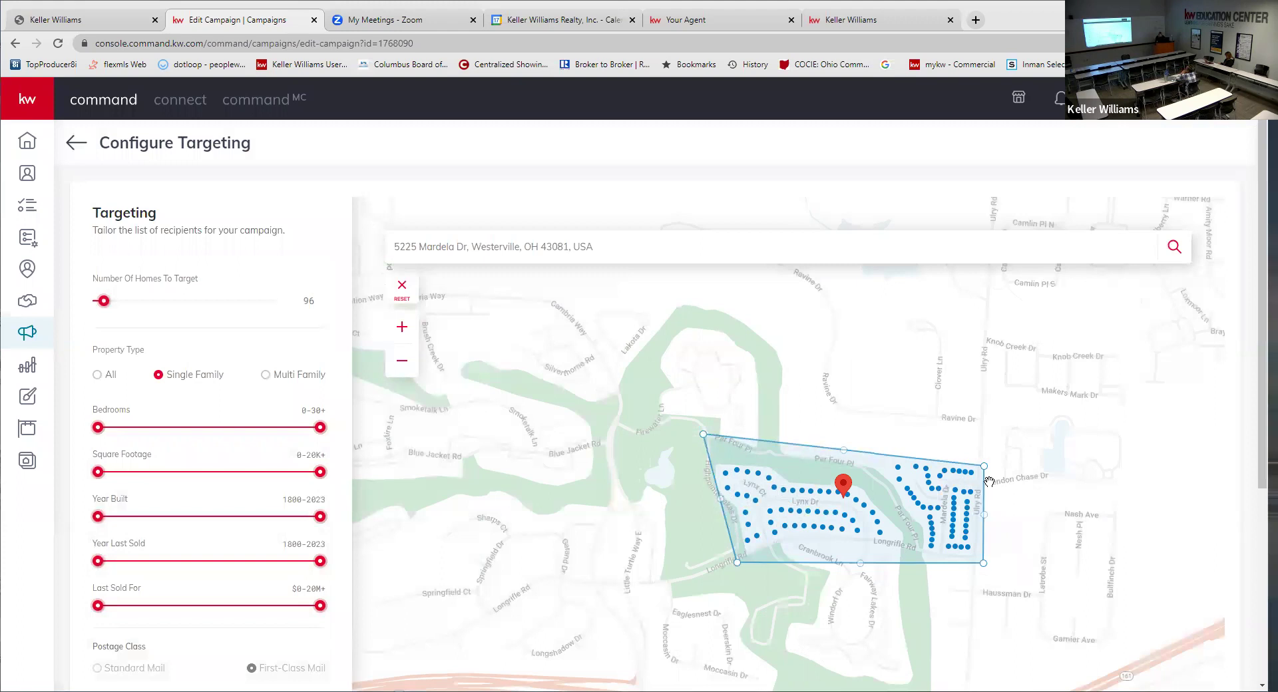
pyautogui.scroll(3, 956, 472)
pyautogui.scroll(1, 956, 472)
pyautogui.click(901, 436)
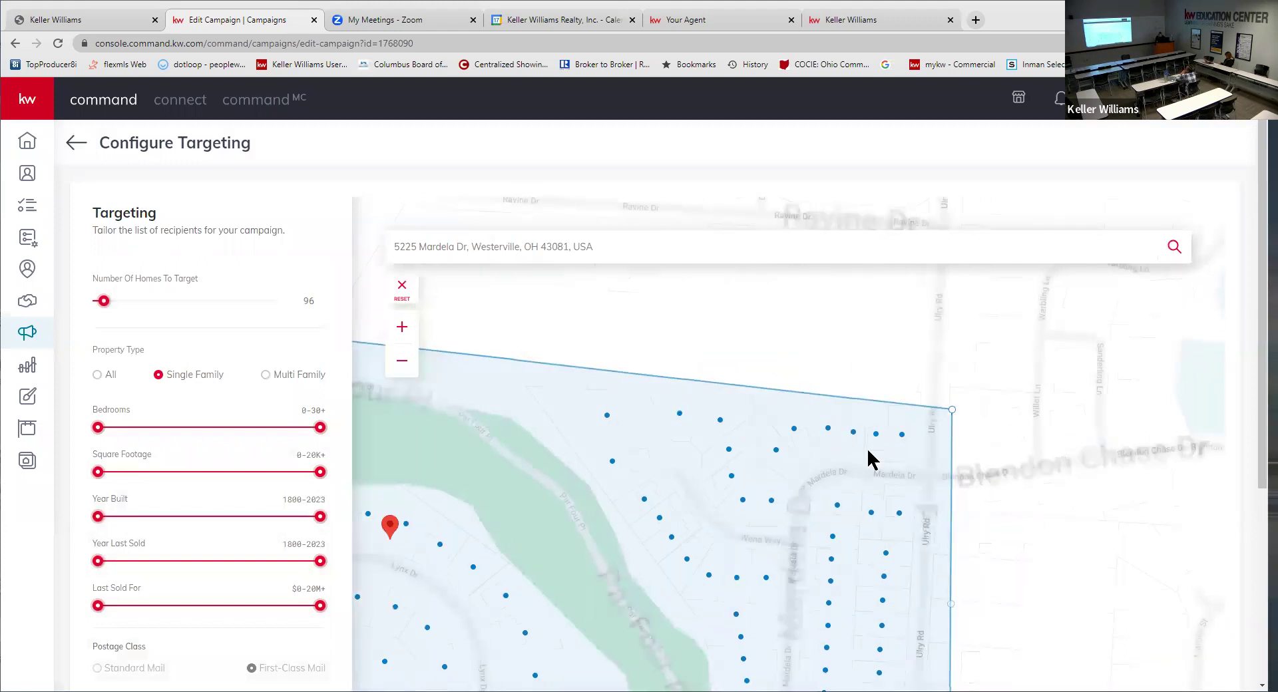
pyautogui.click(790, 495)
pyautogui.click(876, 434)
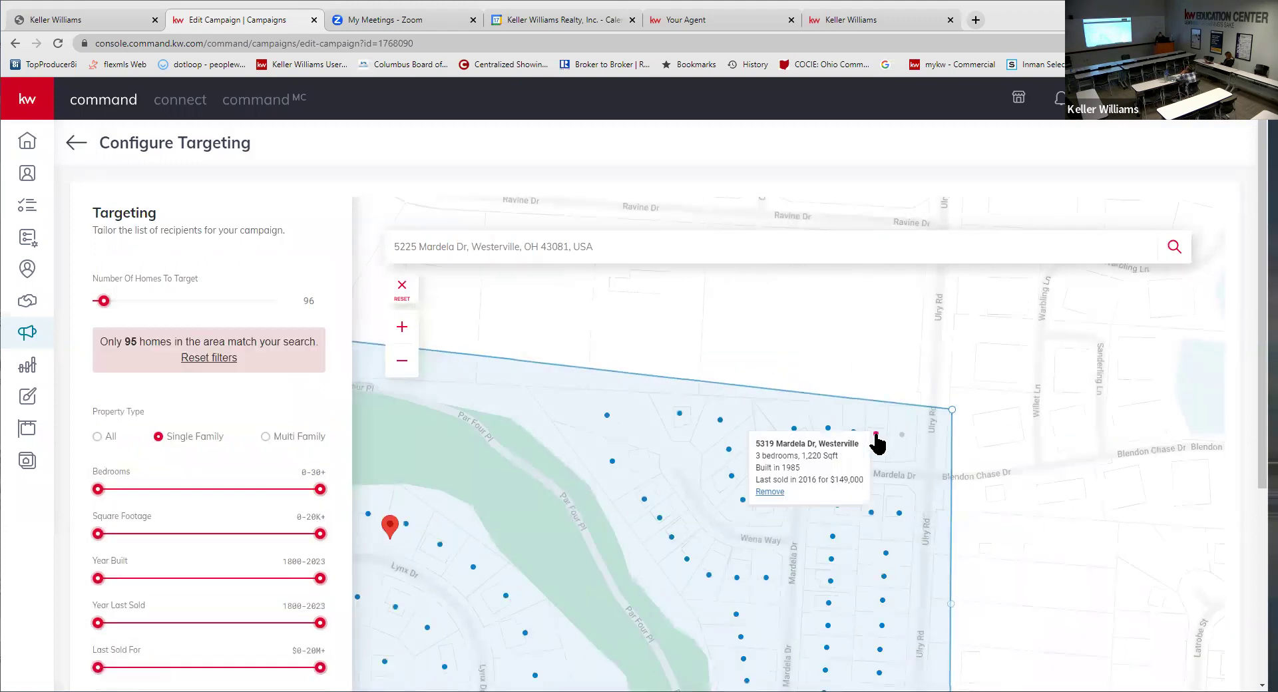
pyautogui.click(769, 494)
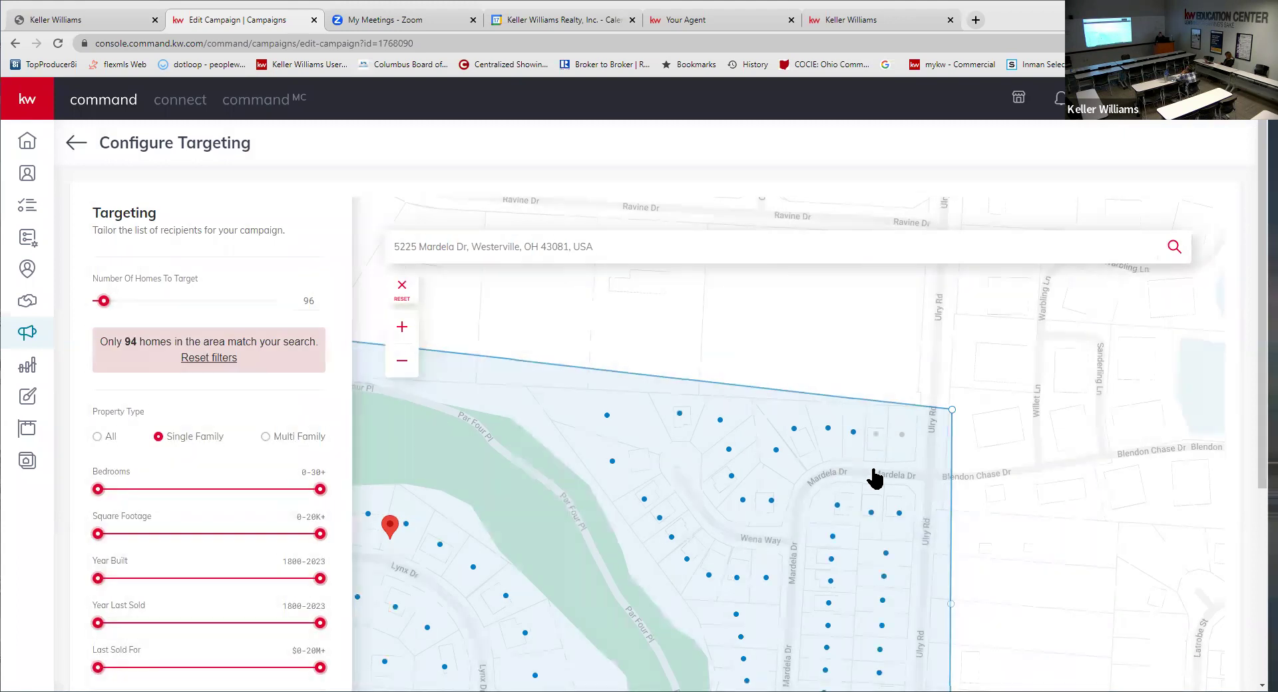
pyautogui.click(900, 515)
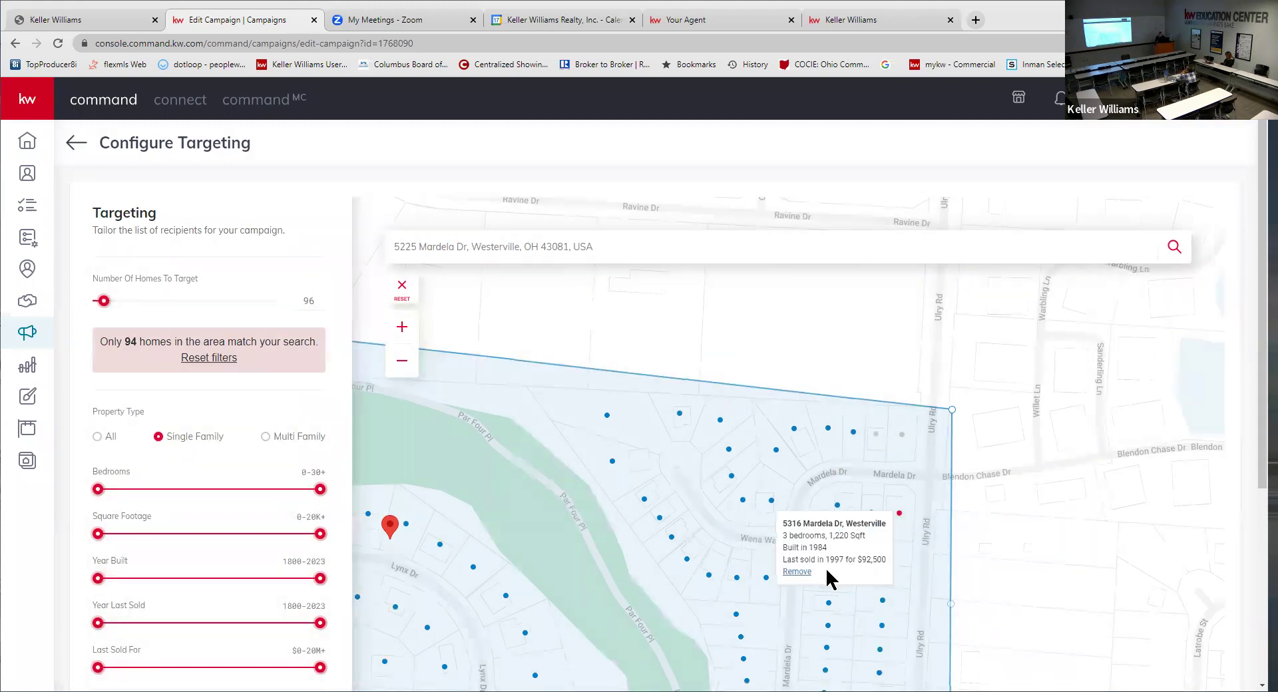
pyautogui.click(792, 573)
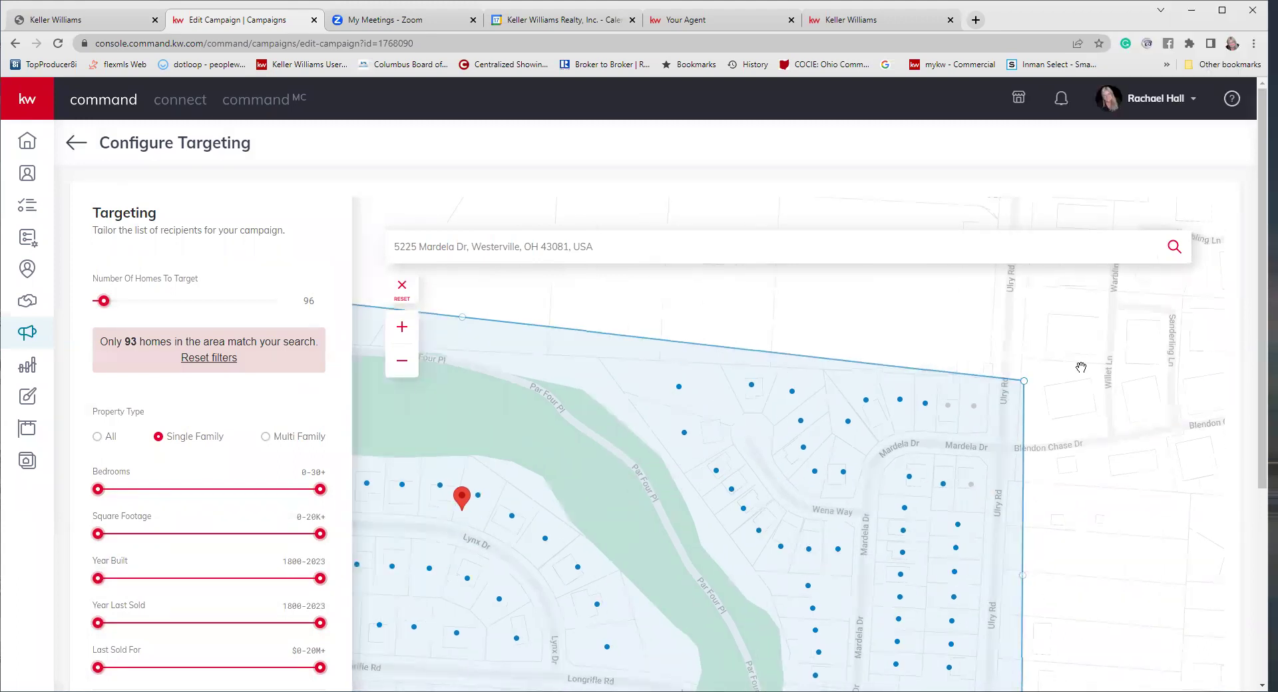
pyautogui.scroll(-2, 1081, 367)
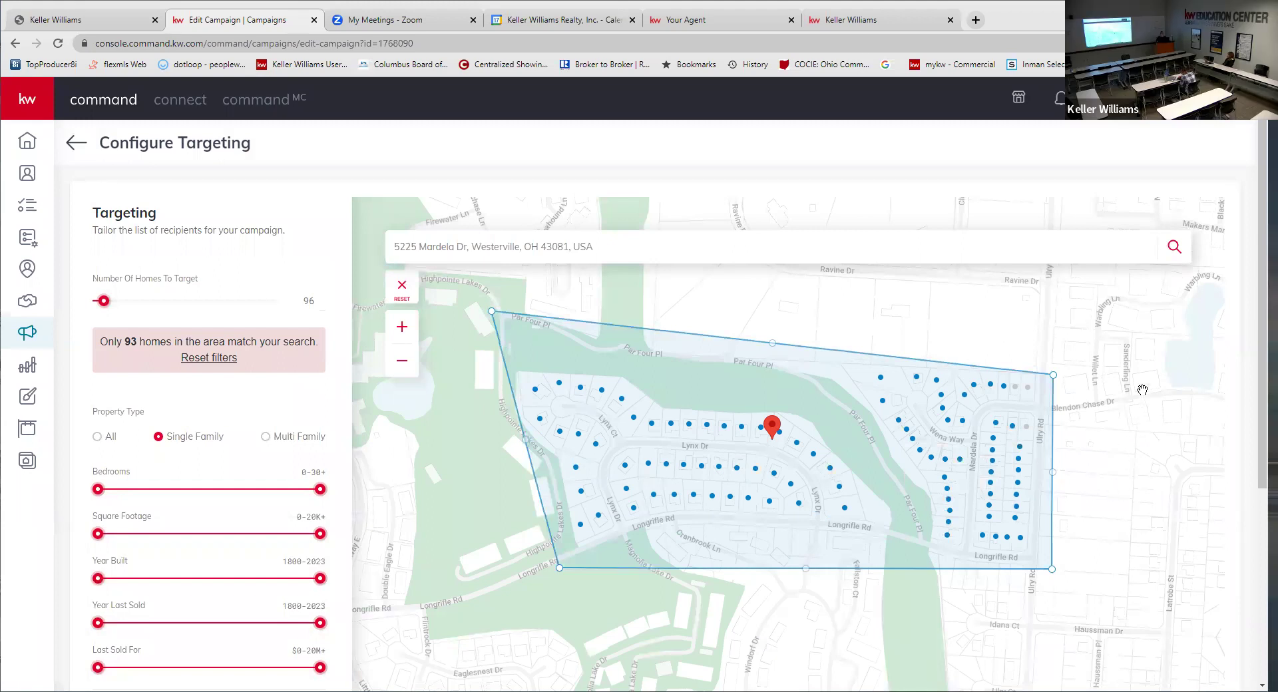
pyautogui.click(588, 18)
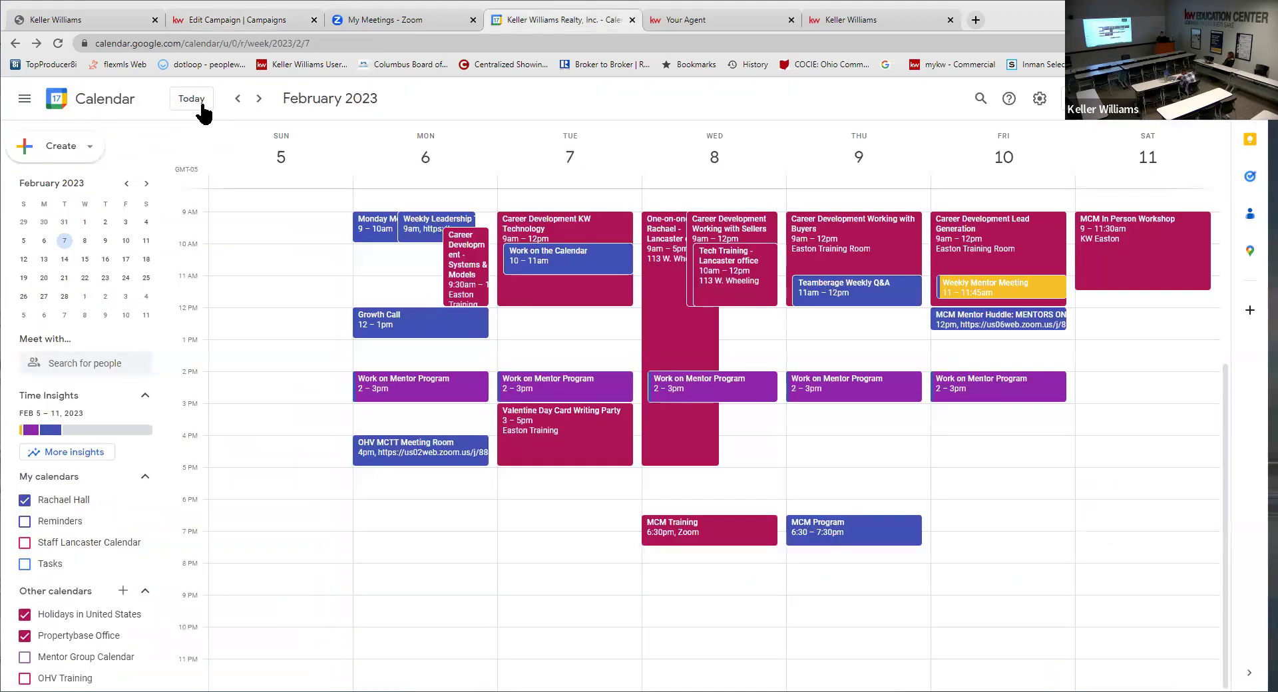
# - Return to the January 15–21, 2023 week and preview the Tuesday 2pm Boomtown Demo
pyautogui.click(198, 99)
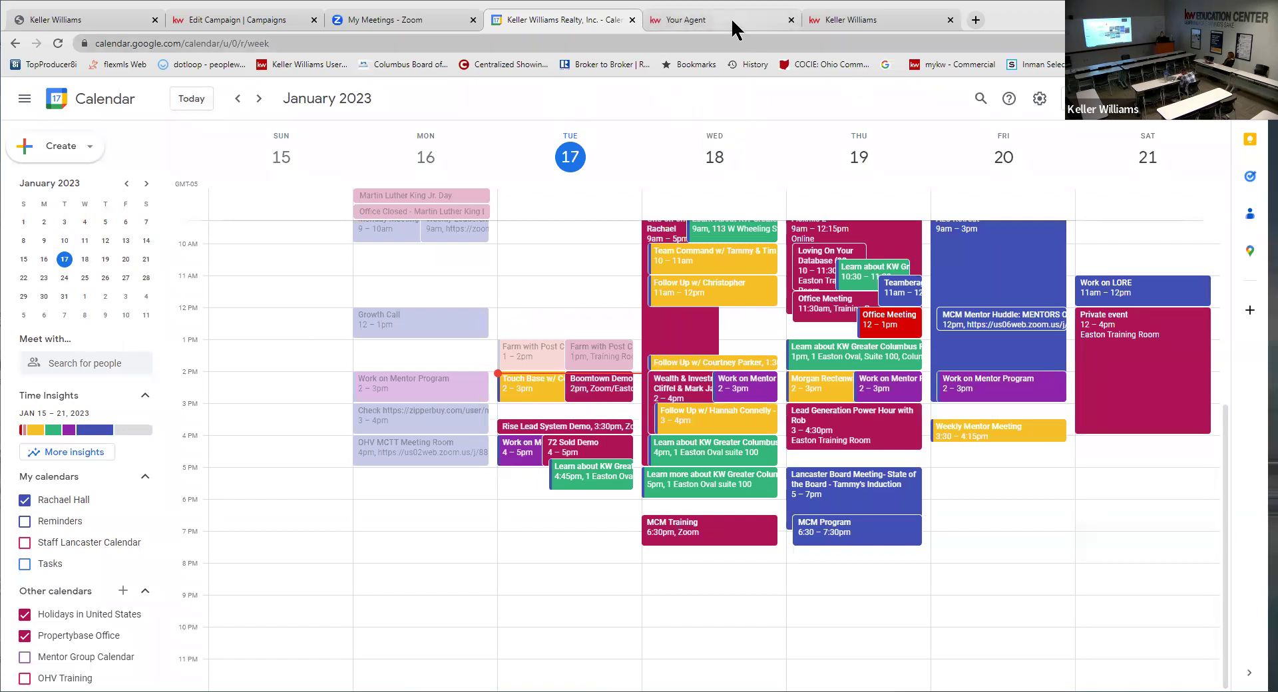
pyautogui.click(600, 396)
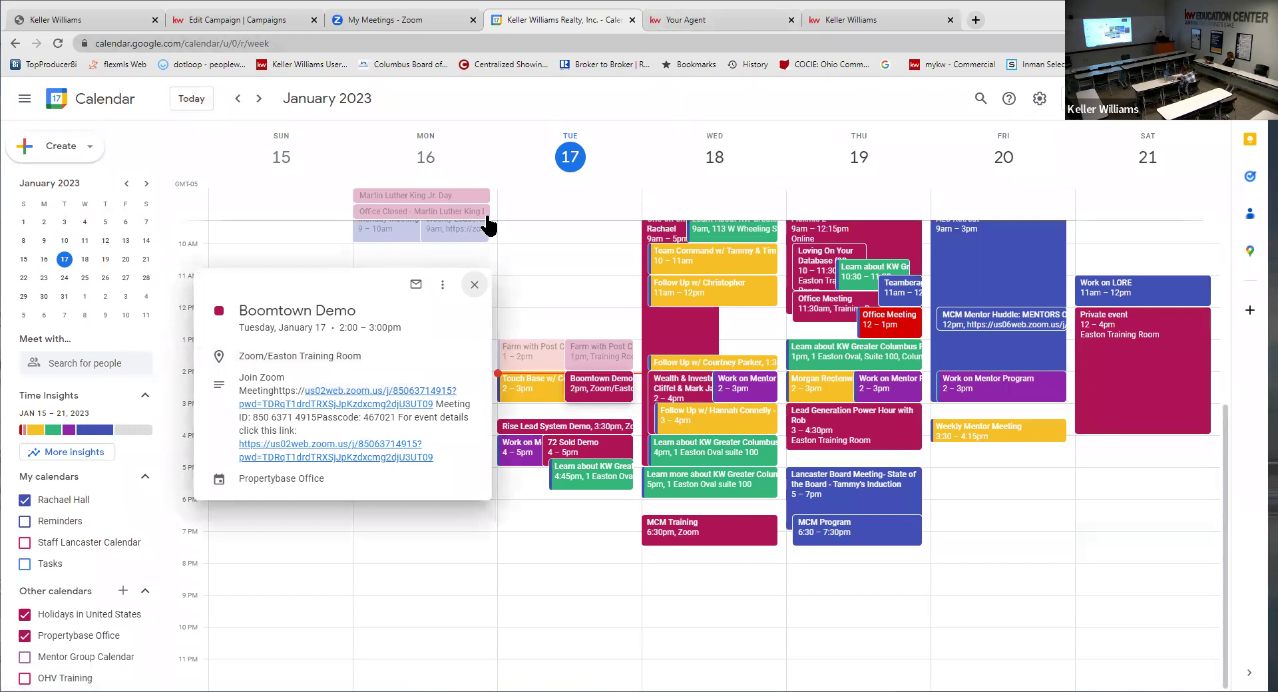
pyautogui.click(713, 108)
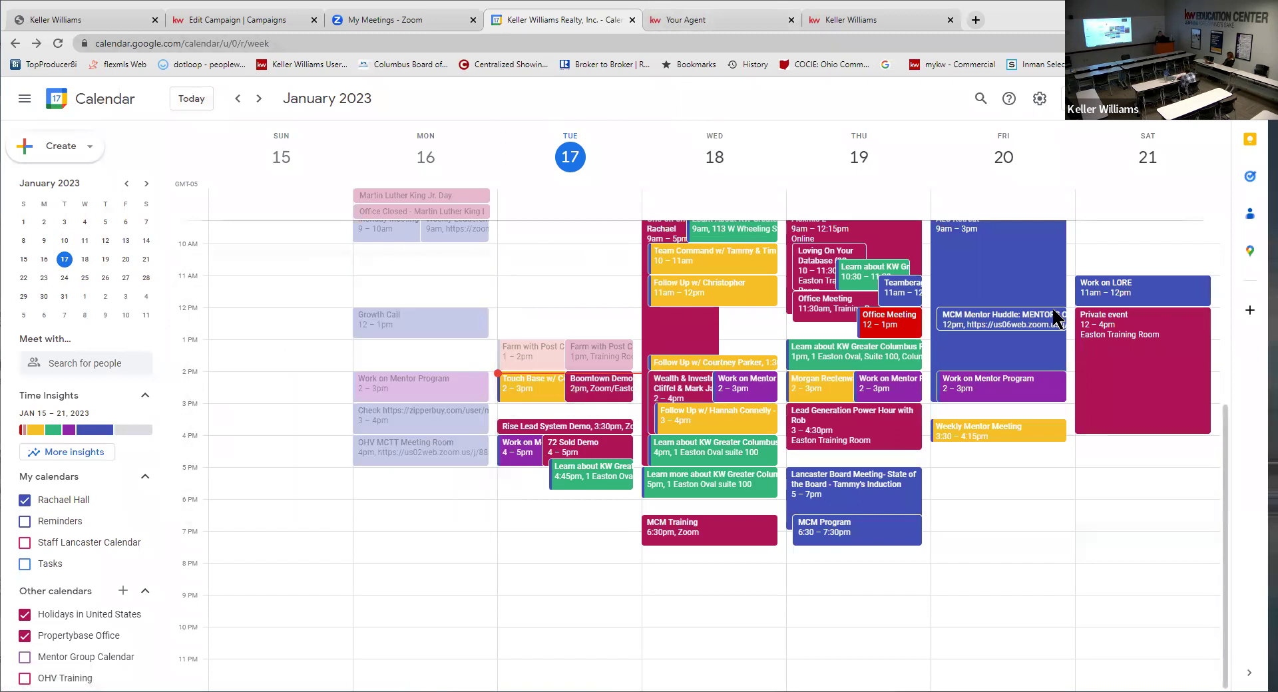